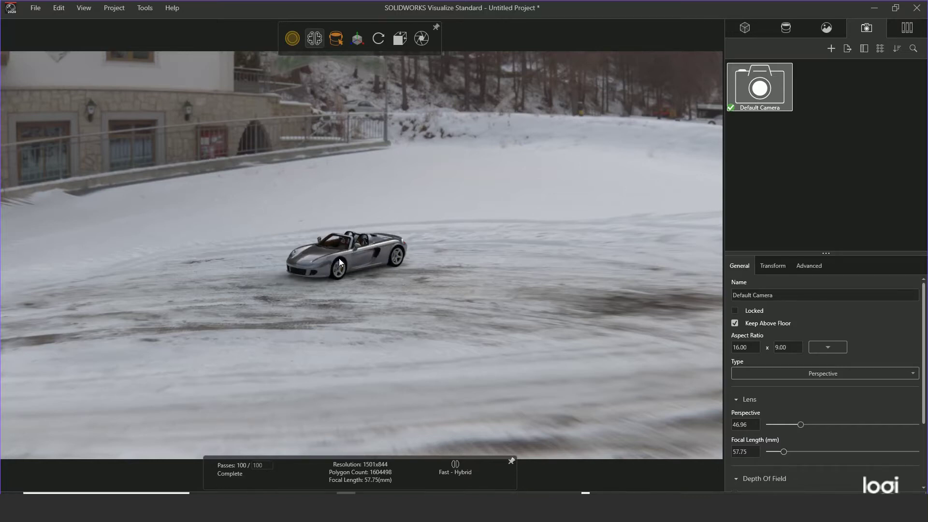
Step: Examine the car in the snowy scene from the front, side and rear, both close up and at a distance
{"action": "right_click_drag", "start_coordinate": [340, 263], "coordinate": [358, 215]}
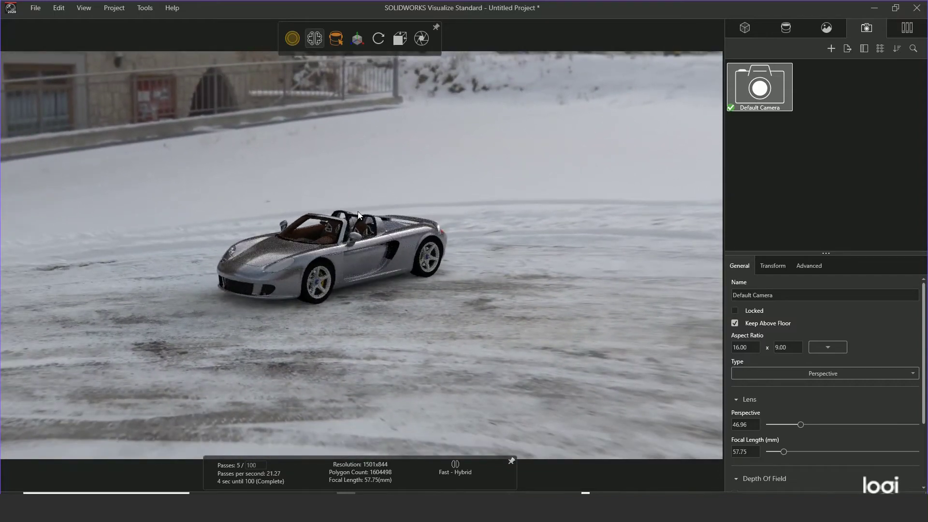
{"action": "left_click_drag", "start_coordinate": [358, 216], "coordinate": [239, 246]}
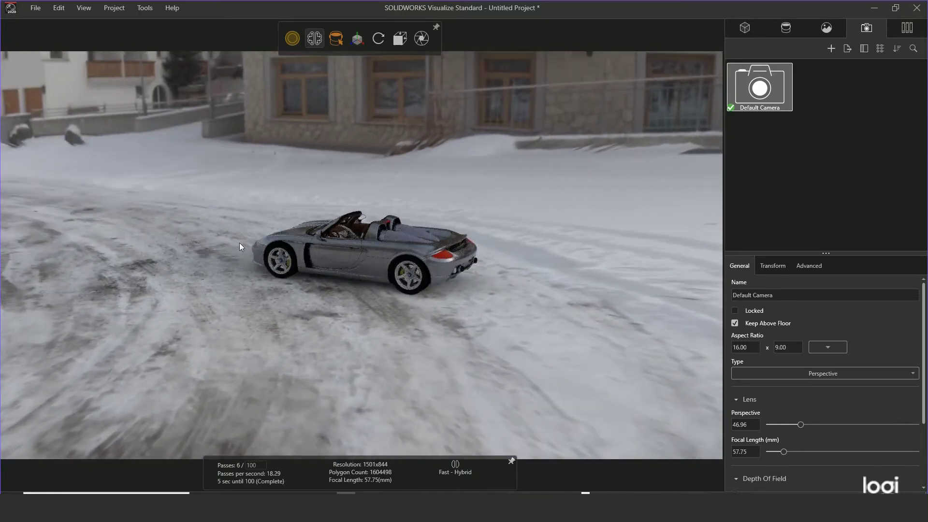
{"action": "left_click_drag", "start_coordinate": [344, 250], "coordinate": [370, 253]}
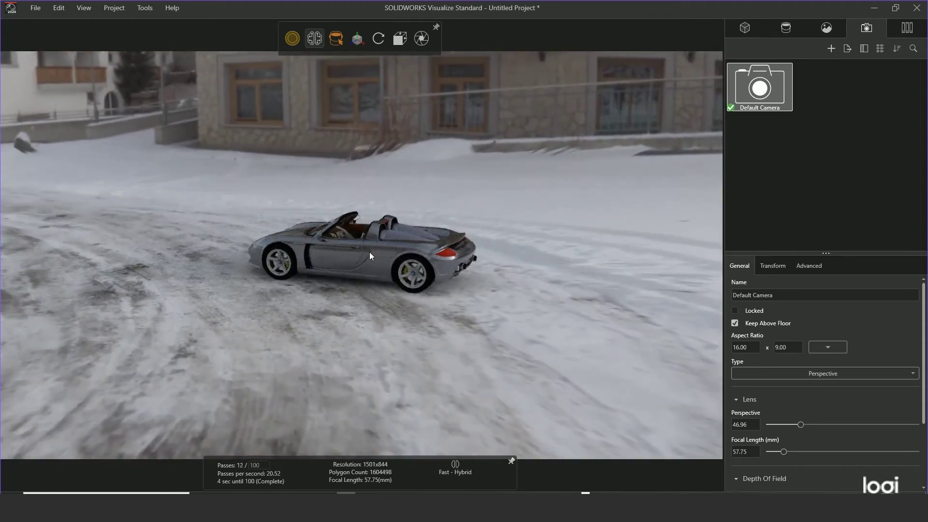
{"action": "scroll", "coordinate": [370, 251], "scroll_direction": "down", "scroll_amount": 1}
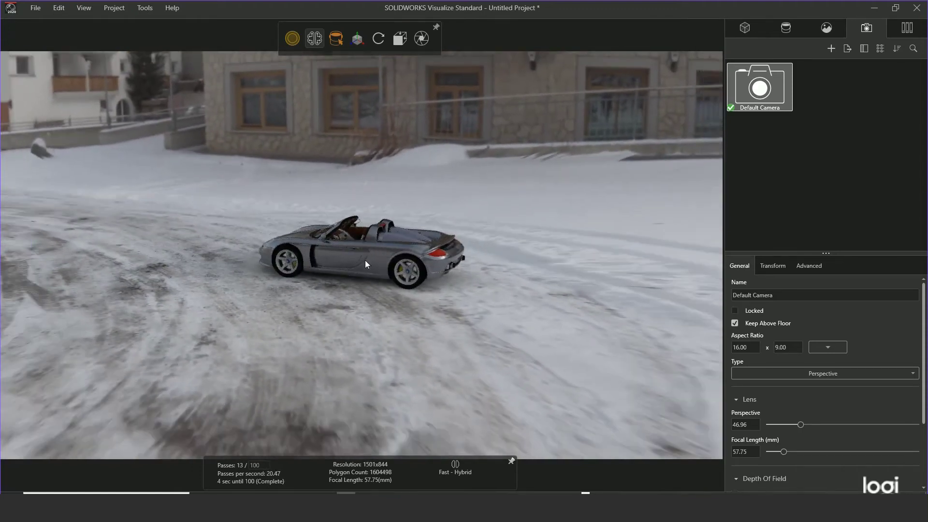
{"action": "left_click_drag", "start_coordinate": [358, 257], "coordinate": [385, 176], "text": "alt"}
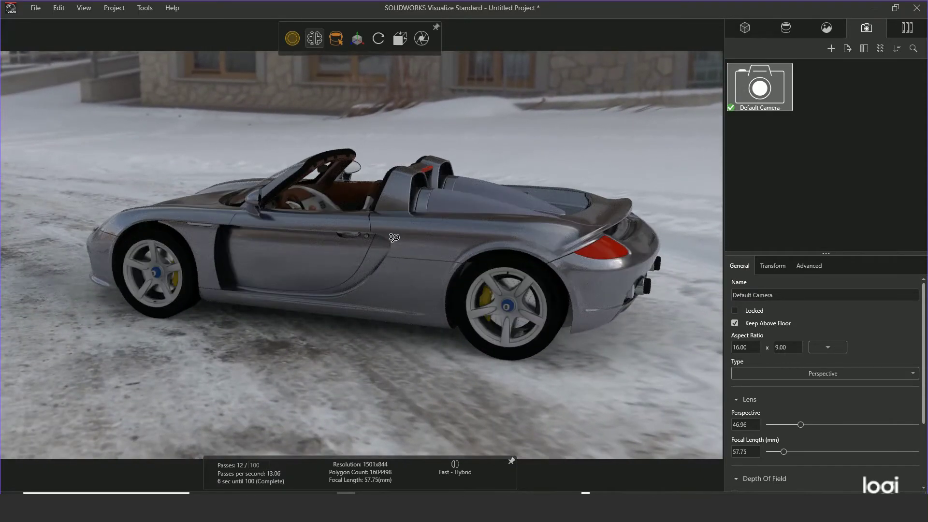
{"action": "right_click_drag", "start_coordinate": [394, 238], "coordinate": [399, 306], "text": "alt"}
{"action": "left_click_drag", "start_coordinate": [406, 261], "coordinate": [569, 271], "text": "alt"}
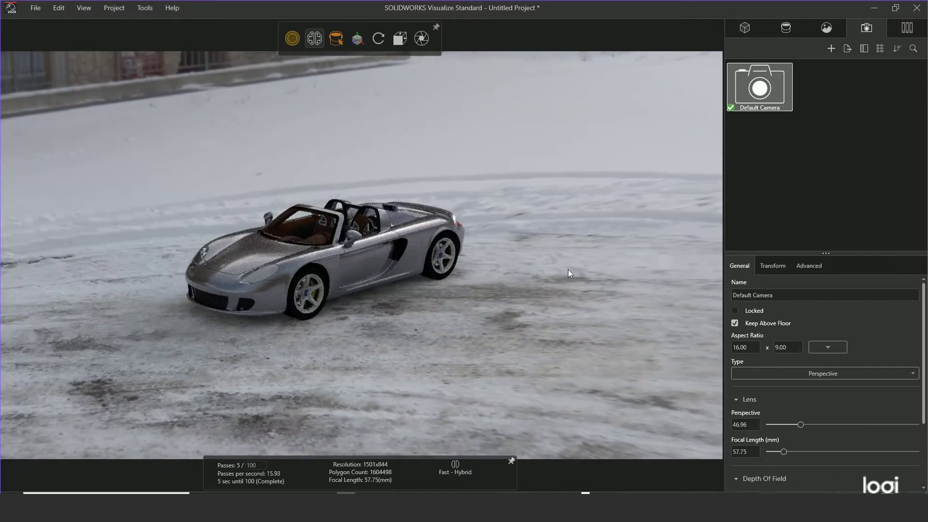
Step: Increase the Default Camera's focal length to 93.21 mm for the front view, and to 204.23 mm for the raised rear view
{"action": "left_click_drag", "start_coordinate": [785, 451], "coordinate": [787, 452]}
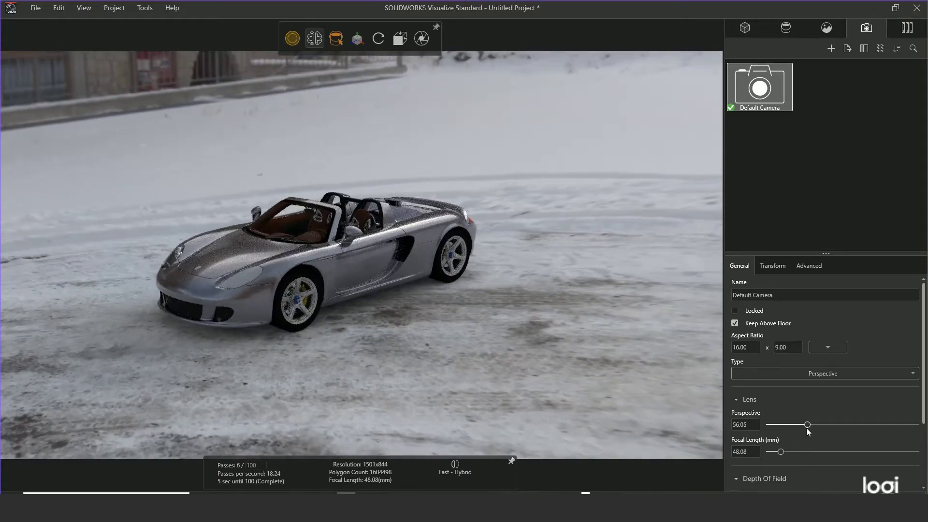
{"action": "left_click_drag", "start_coordinate": [784, 451], "coordinate": [795, 452]}
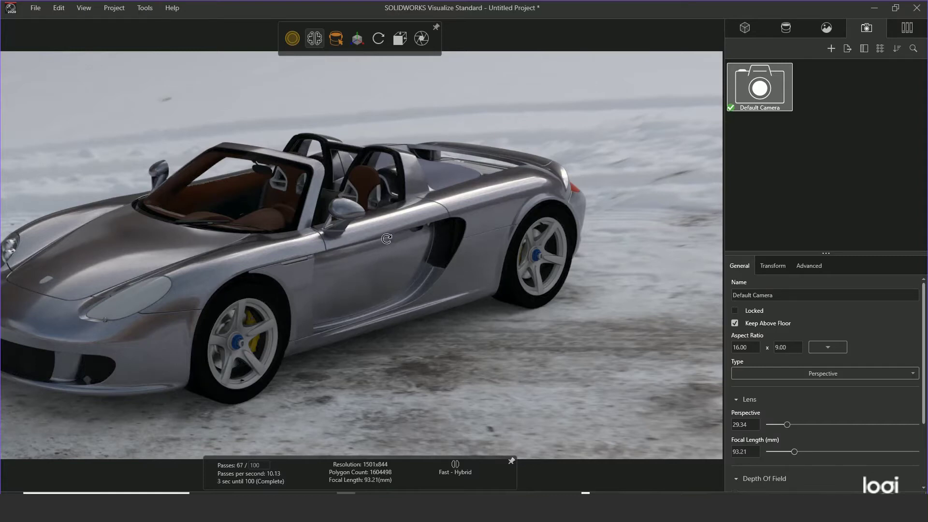
{"action": "left_click_drag", "start_coordinate": [383, 237], "coordinate": [174, 271]}
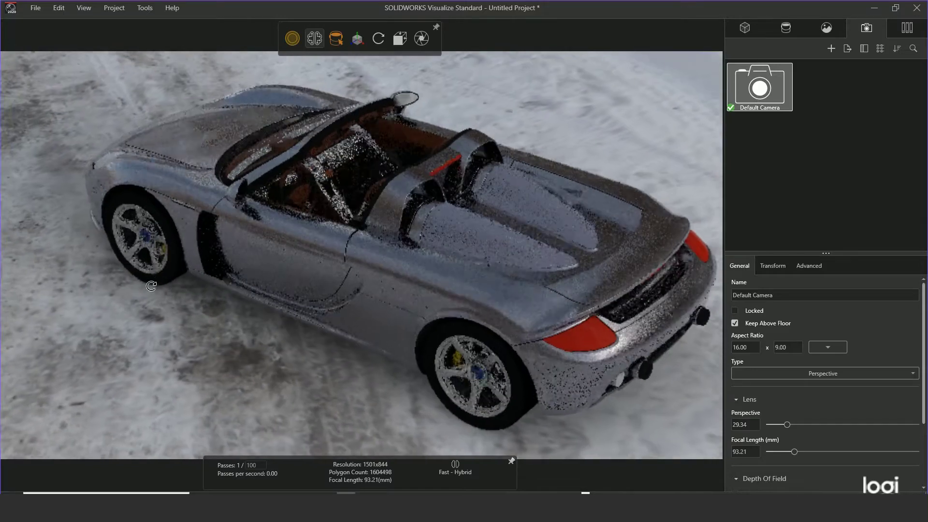
{"action": "left_click_drag", "start_coordinate": [314, 213], "coordinate": [333, 197]}
{"action": "scroll", "coordinate": [333, 199], "scroll_direction": "up", "scroll_amount": 3}
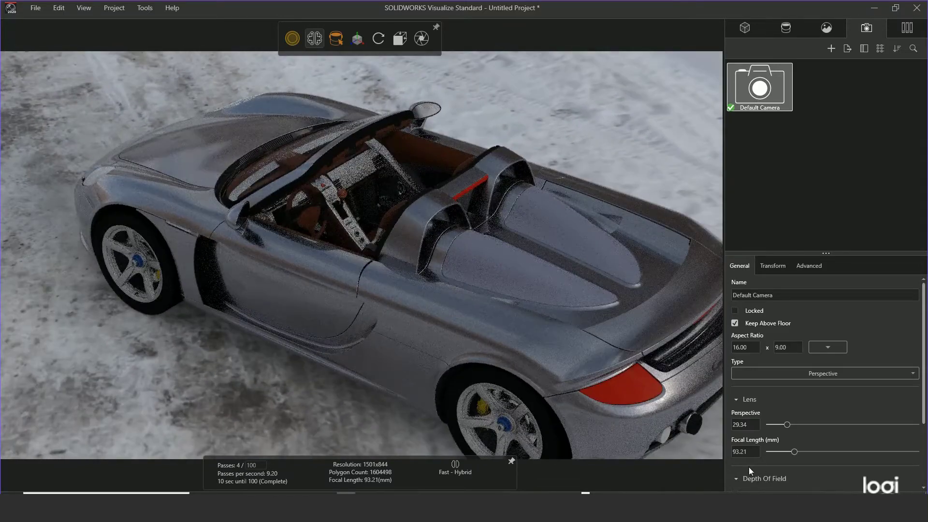
{"action": "left_click_drag", "start_coordinate": [797, 453], "coordinate": [840, 452]}
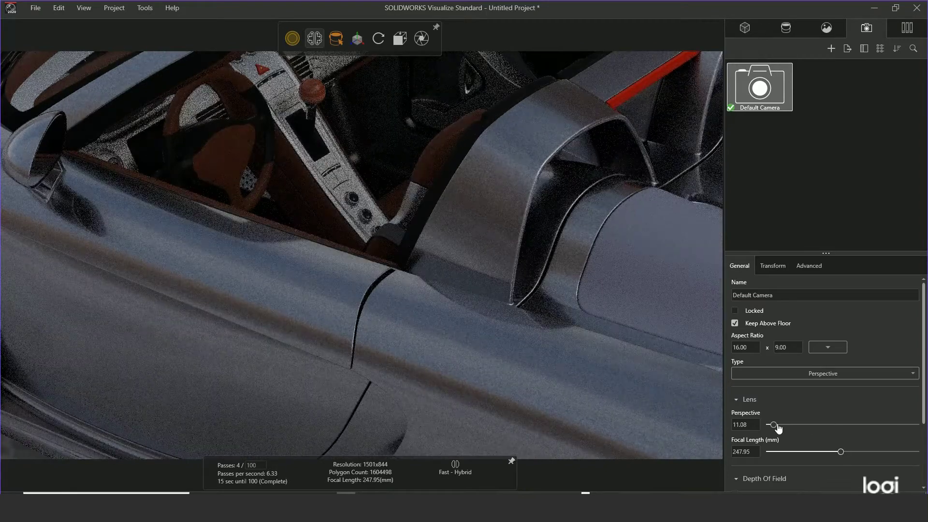
{"action": "left_click_drag", "start_coordinate": [774, 425], "coordinate": [779, 426]}
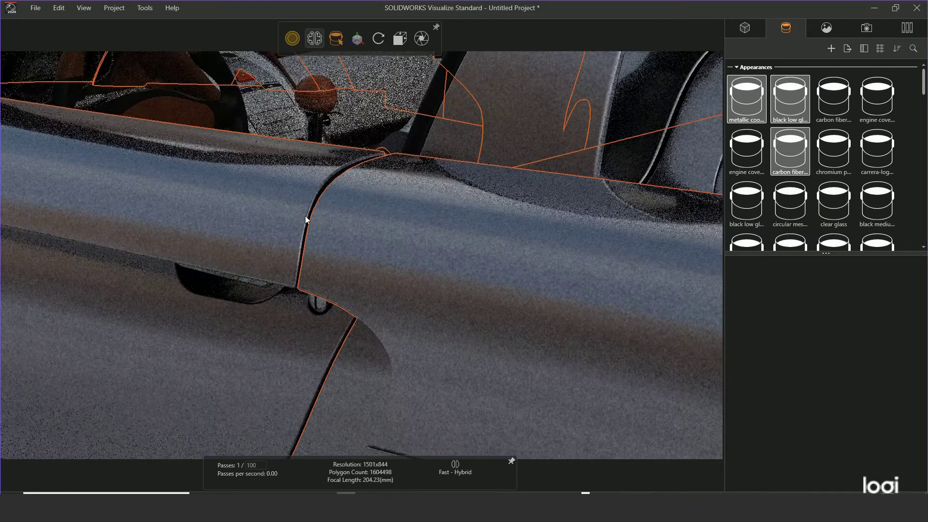
Step: Inspect the car's cabin and dashboard up close, and return to a full rear view with nothing selected
{"action": "left_click_drag", "start_coordinate": [306, 216], "coordinate": [342, 114]}
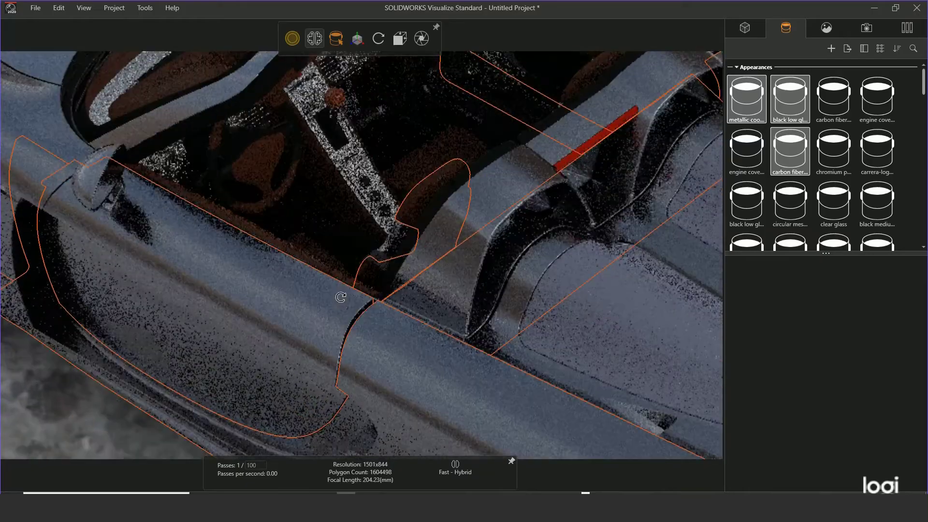
{"action": "scroll", "coordinate": [339, 154], "scroll_direction": "up", "scroll_amount": 5}
{"action": "middle_click_drag", "start_coordinate": [341, 154], "coordinate": [379, 327]}
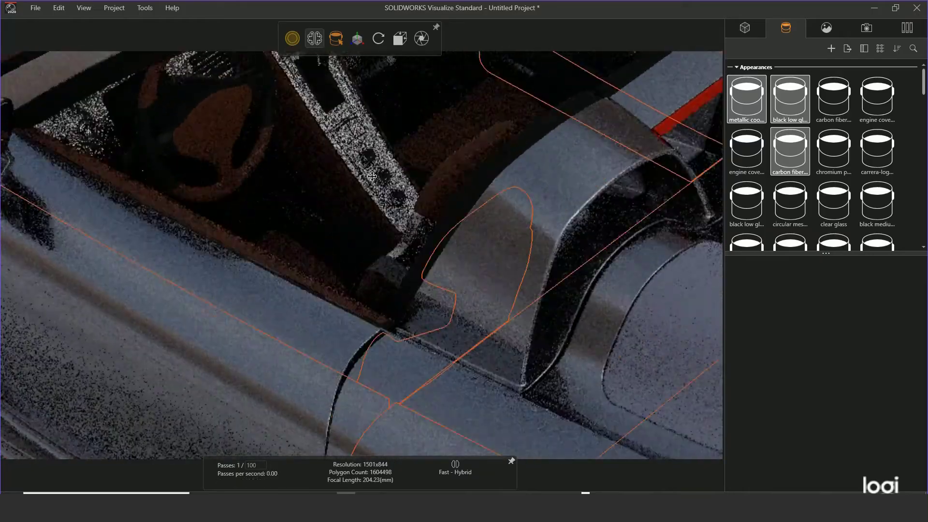
{"action": "scroll", "coordinate": [379, 327], "scroll_direction": "down", "scroll_amount": 5}
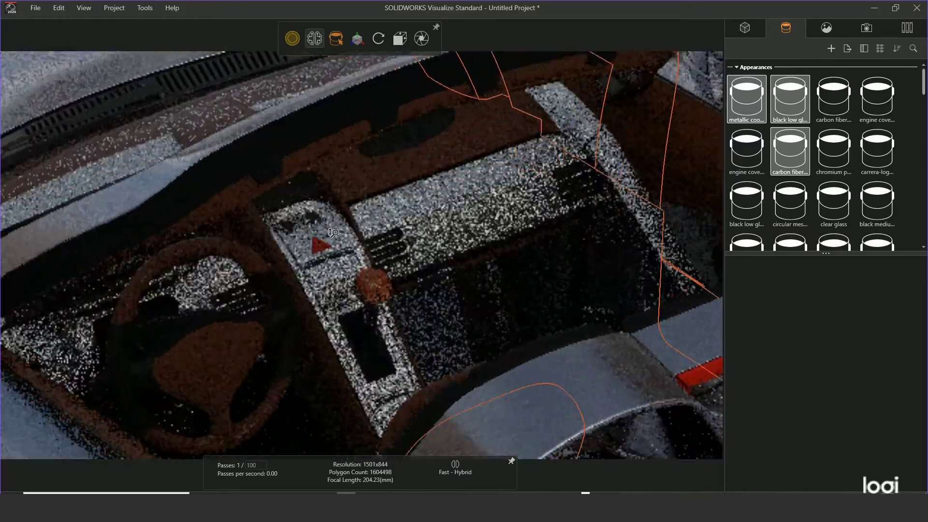
{"action": "scroll", "coordinate": [334, 233], "scroll_direction": "up", "scroll_amount": 4}
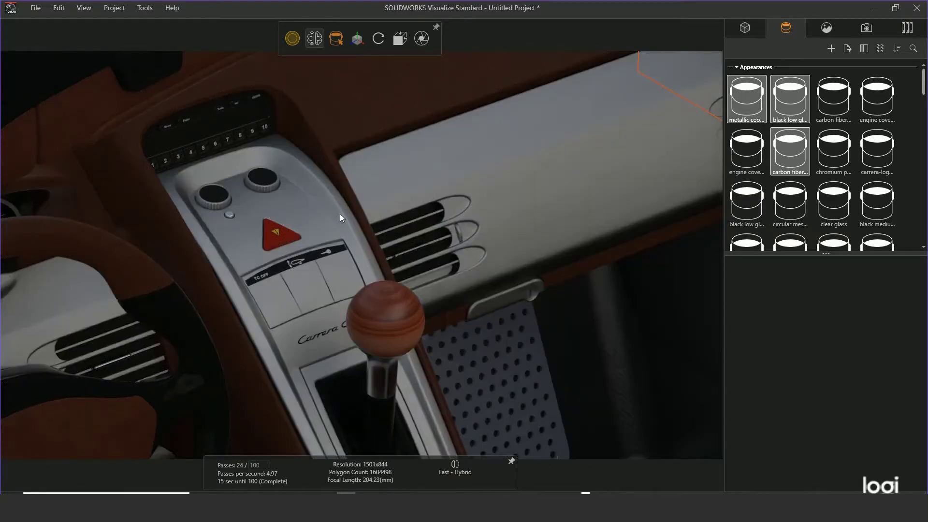
{"action": "mouse_move", "coordinate": [342, 239]}
{"action": "left_mouse_down"}
{"action": "mouse_move", "coordinate": [244, 239]}
{"action": "mouse_move", "coordinate": [296, 238]}
{"action": "mouse_move", "coordinate": [324, 256]}
{"action": "mouse_move", "coordinate": [356, 240]}
{"action": "left_mouse_up"}
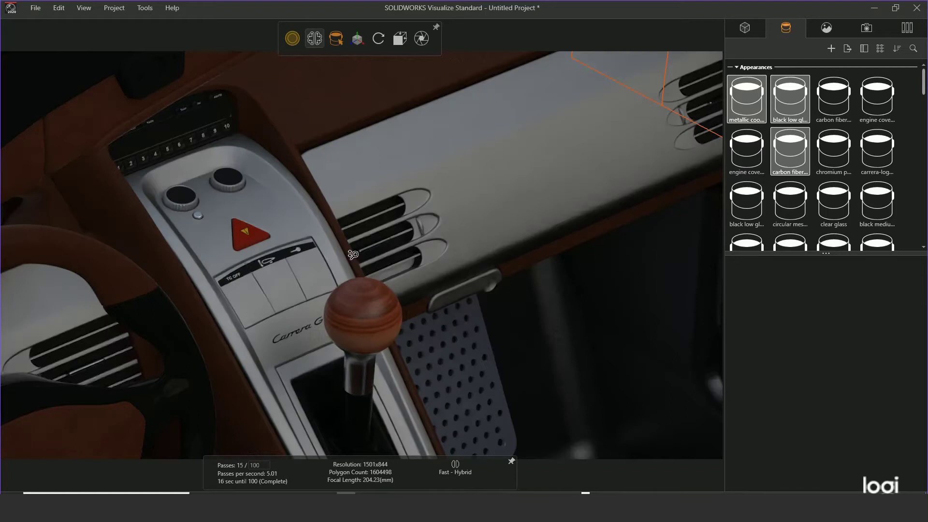
{"action": "left_click_drag", "start_coordinate": [356, 240], "coordinate": [350, 259]}
{"action": "middle_click_drag", "start_coordinate": [350, 259], "coordinate": [327, 433], "text": "shift"}
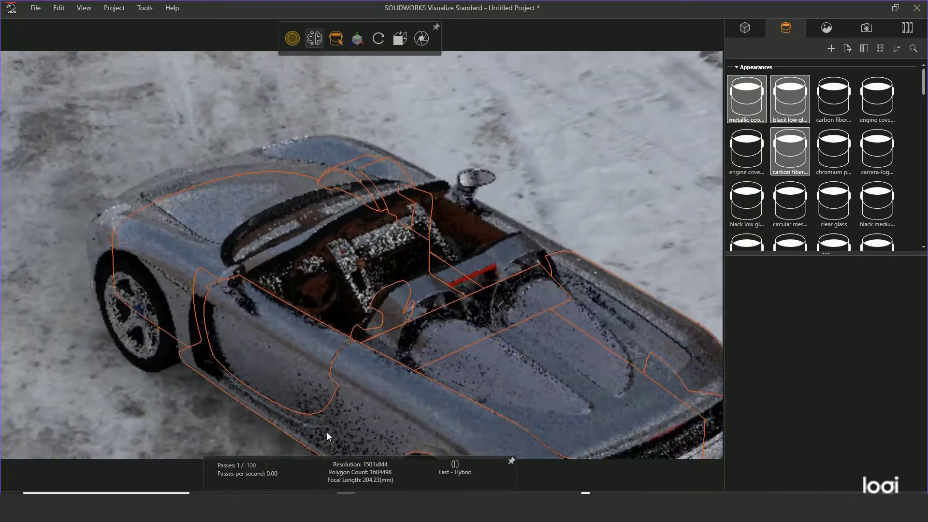
{"action": "middle_click_drag", "start_coordinate": [334, 368], "coordinate": [282, 250]}
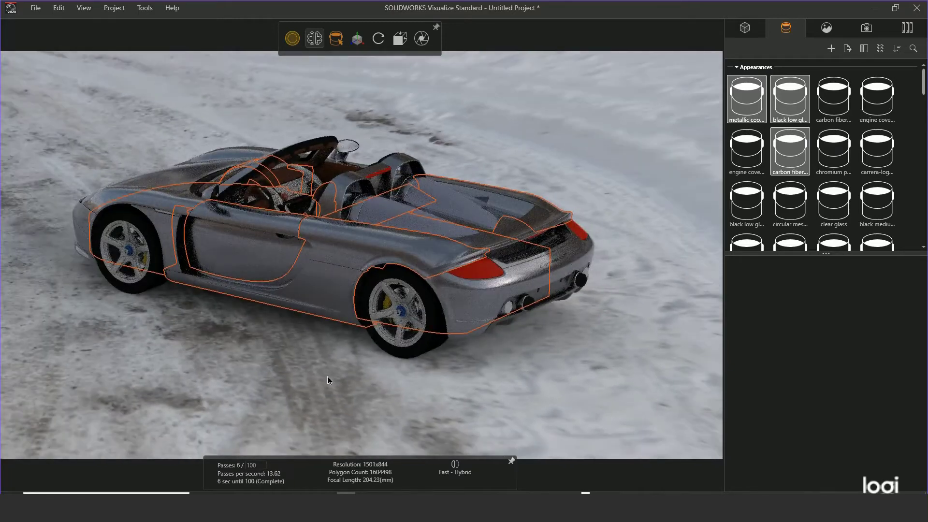
{"action": "left_click", "coordinate": [334, 365]}
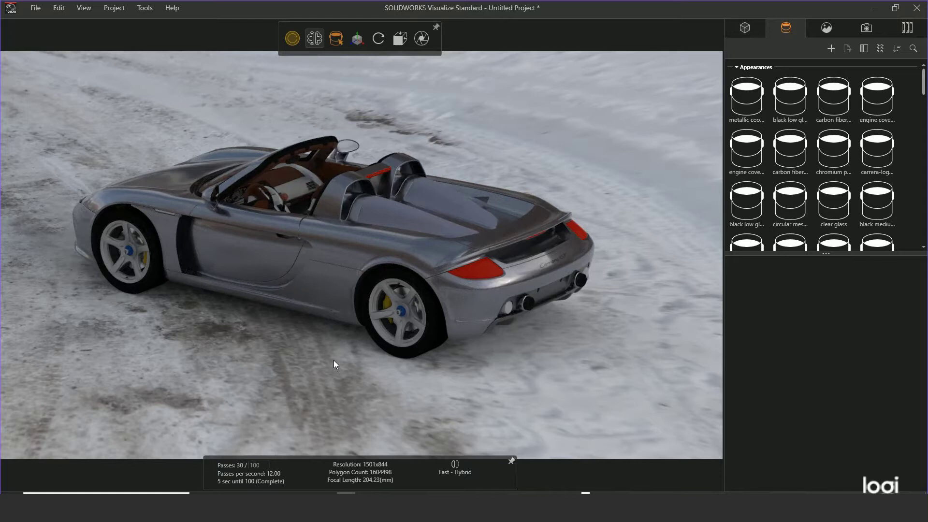
Step: Apply the Swiss Snow plate from the local library as the backplate and place the car on the snow in front of the chalet
{"action": "middle_click_drag", "start_coordinate": [333, 361], "coordinate": [542, 316]}
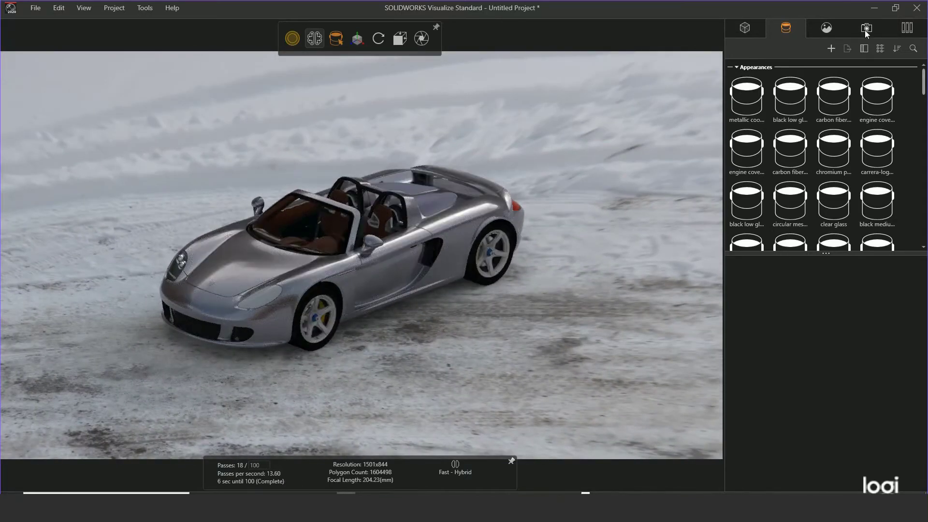
{"action": "left_click", "coordinate": [828, 29]}
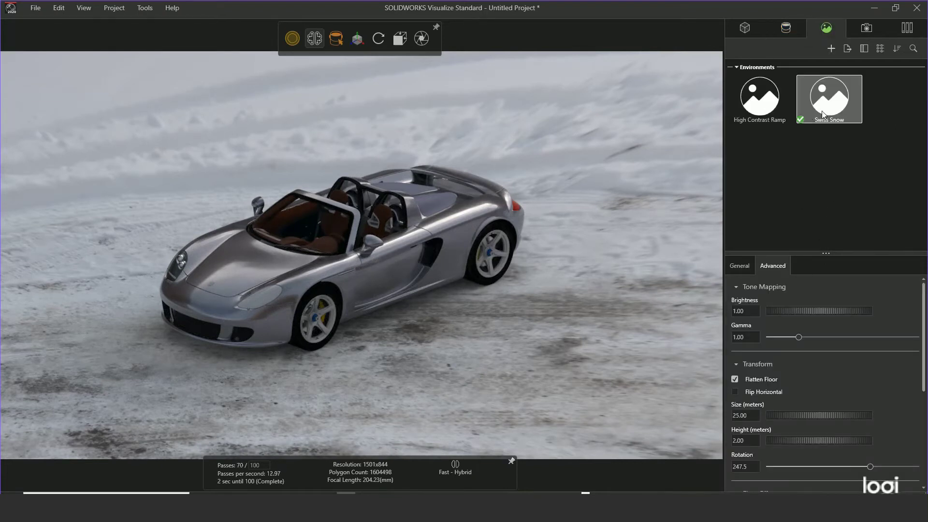
{"action": "left_click", "coordinate": [908, 27]}
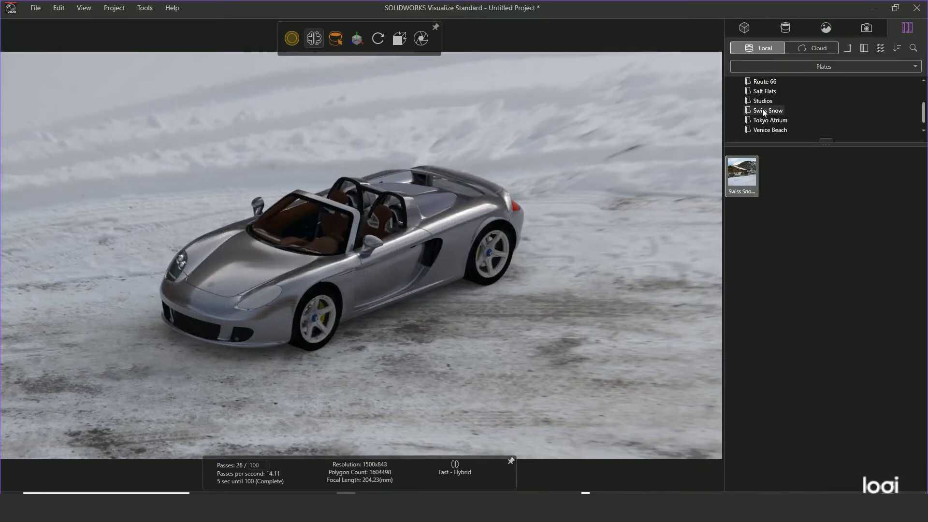
{"action": "left_click_drag", "start_coordinate": [748, 166], "coordinate": [516, 178]}
{"action": "middle_click_drag", "start_coordinate": [438, 223], "coordinate": [429, 339]}
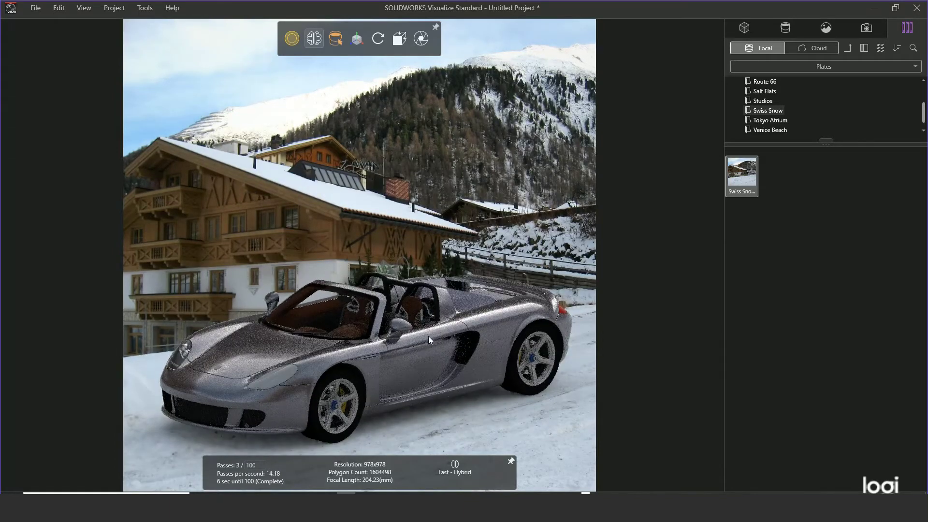
Step: Shorten the Default Camera's focal length to 56.93 mm, and fine-tune the view so the car fits the chalet backplate
{"action": "left_click", "coordinate": [866, 28]}
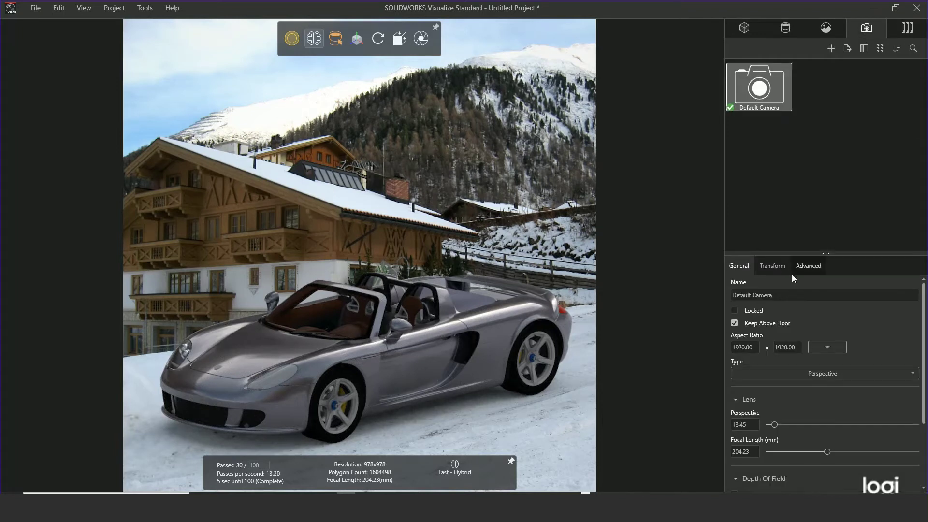
{"action": "left_click_drag", "start_coordinate": [770, 425], "coordinate": [784, 454]}
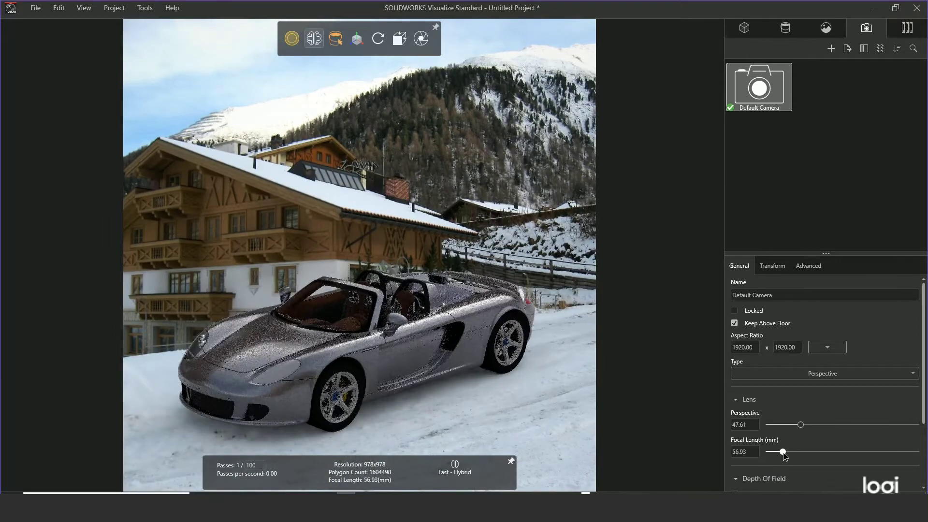
{"action": "middle_click_drag", "start_coordinate": [407, 325], "coordinate": [391, 314]}
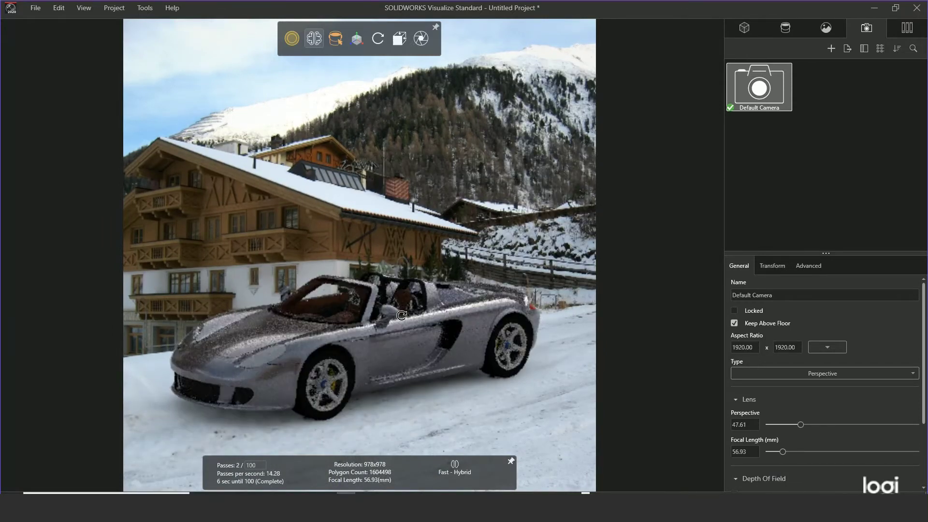
{"action": "middle_click_drag", "start_coordinate": [448, 327], "coordinate": [423, 322]}
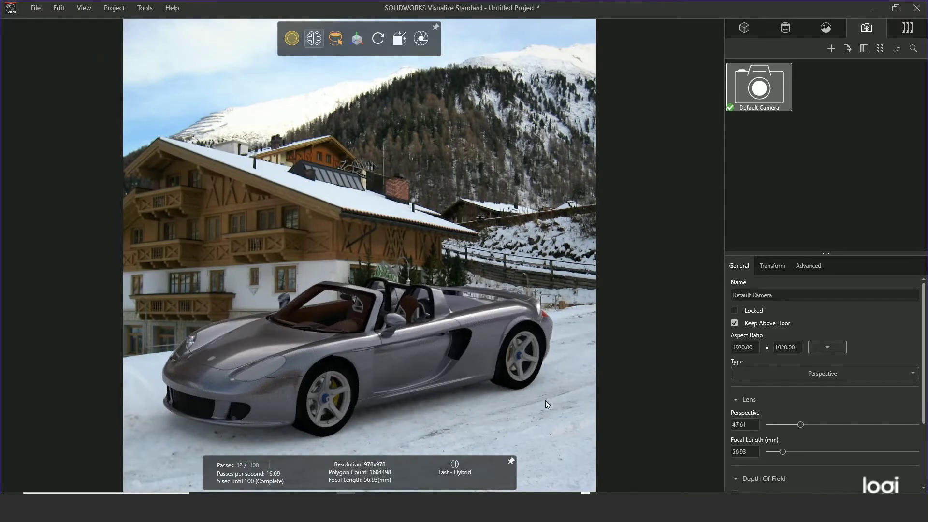
{"action": "left_click_drag", "start_coordinate": [802, 424], "coordinate": [809, 425]}
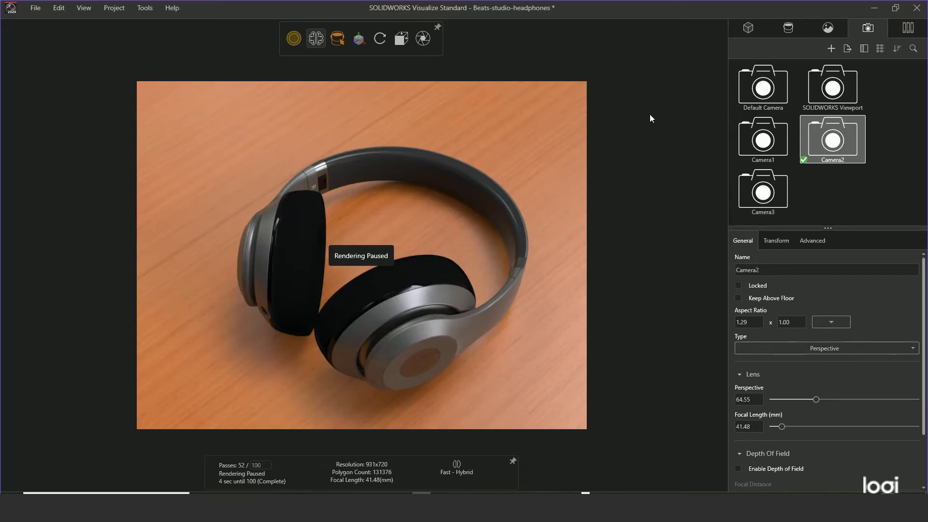
Step: Set the viewport navigation mode to SOLIDWORKS CAD in the user interface options
{"action": "left_click", "coordinate": [631, 87]}
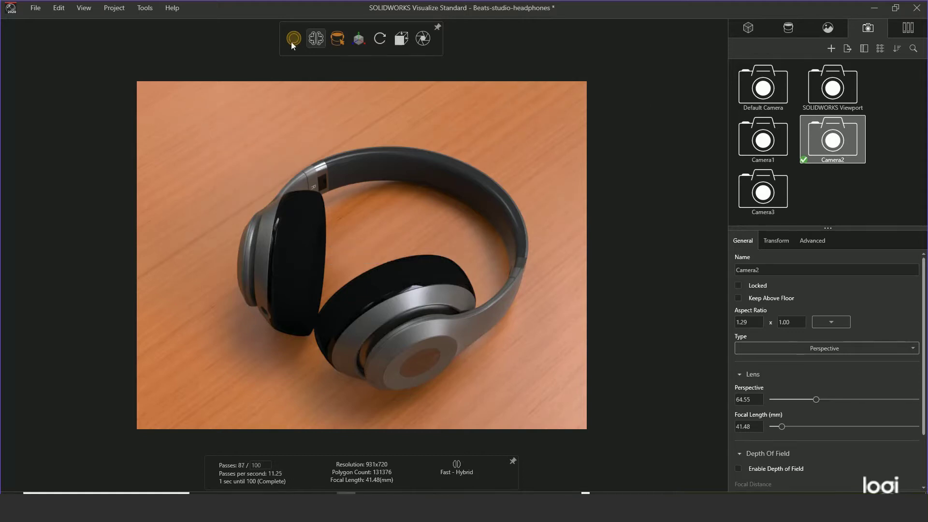
{"action": "left_click", "coordinate": [141, 9]}
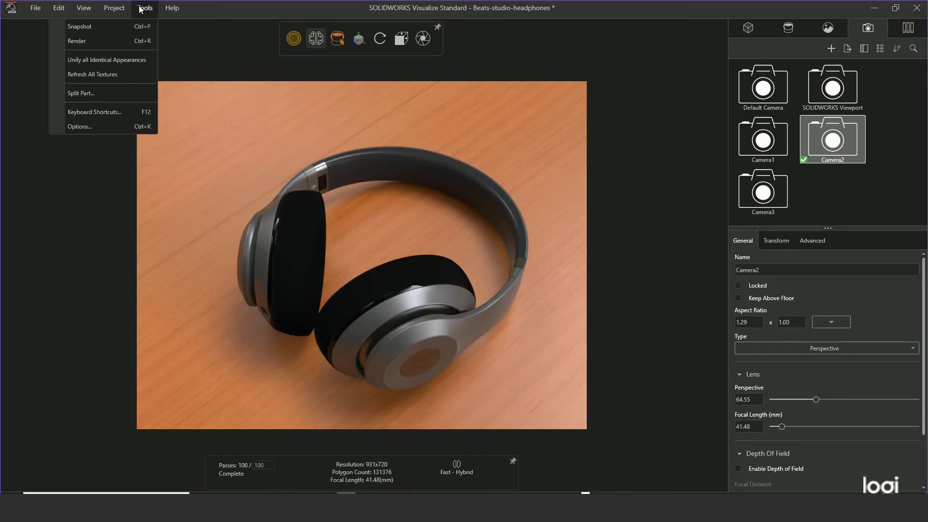
{"action": "left_click", "coordinate": [90, 126]}
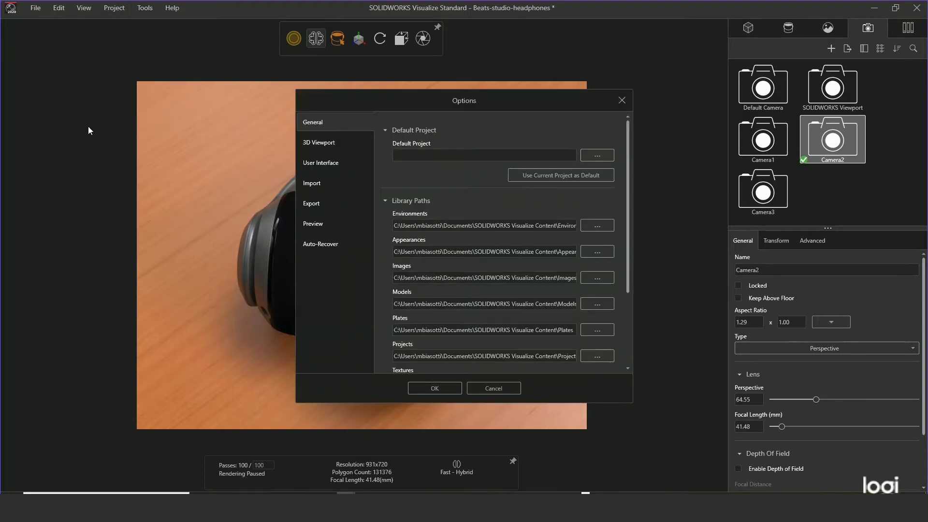
{"action": "left_click", "coordinate": [331, 164]}
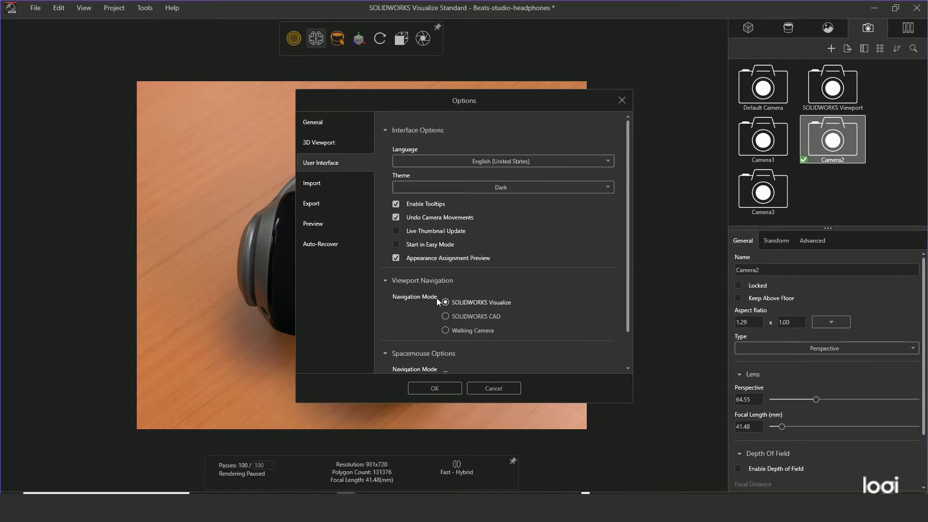
{"action": "left_click", "coordinate": [454, 316]}
{"action": "left_click", "coordinate": [435, 388]}
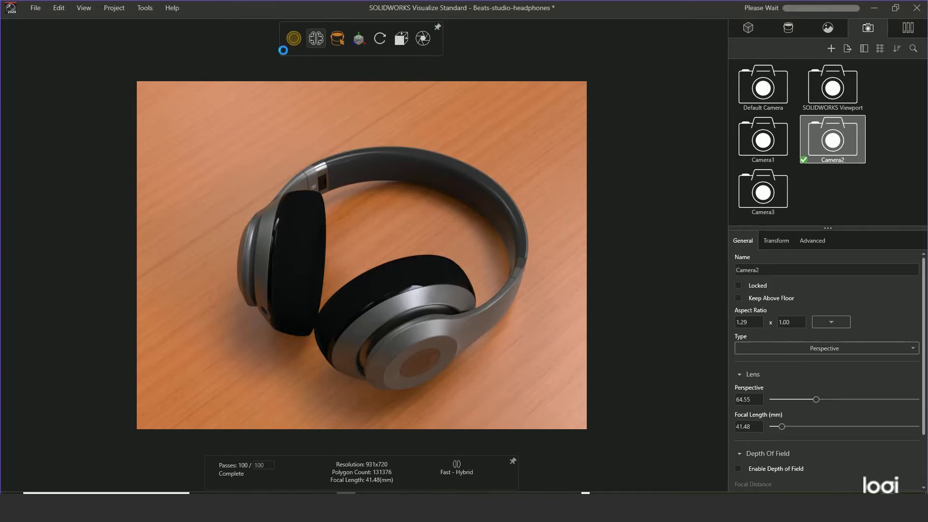
Step: Switch Camera2's viewport to the Preview renderer, and shift the view of the headphones slightly
{"action": "mouse_move", "coordinate": [291, 41]}
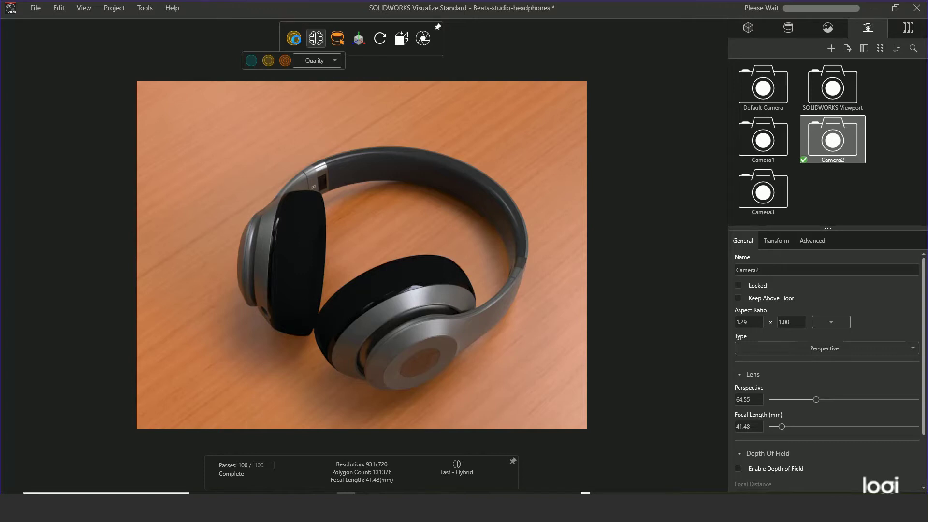
{"action": "left_click", "coordinate": [249, 60]}
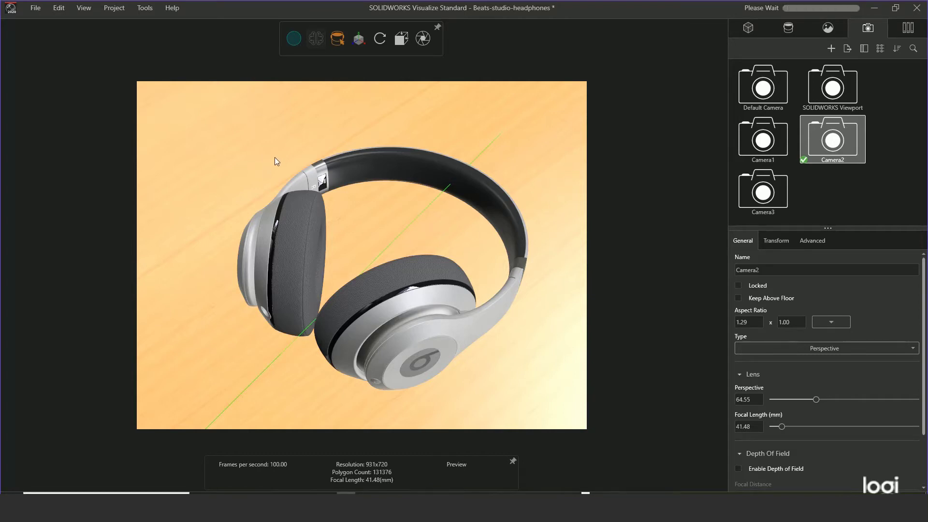
{"action": "mouse_move", "coordinate": [530, 325]}
{"action": "left_mouse_down"}
{"action": "mouse_move", "coordinate": [525, 306]}
{"action": "mouse_move", "coordinate": [516, 328]}
{"action": "left_mouse_up"}
{"action": "left_click_drag", "start_coordinate": [379, 270], "coordinate": [402, 240]}
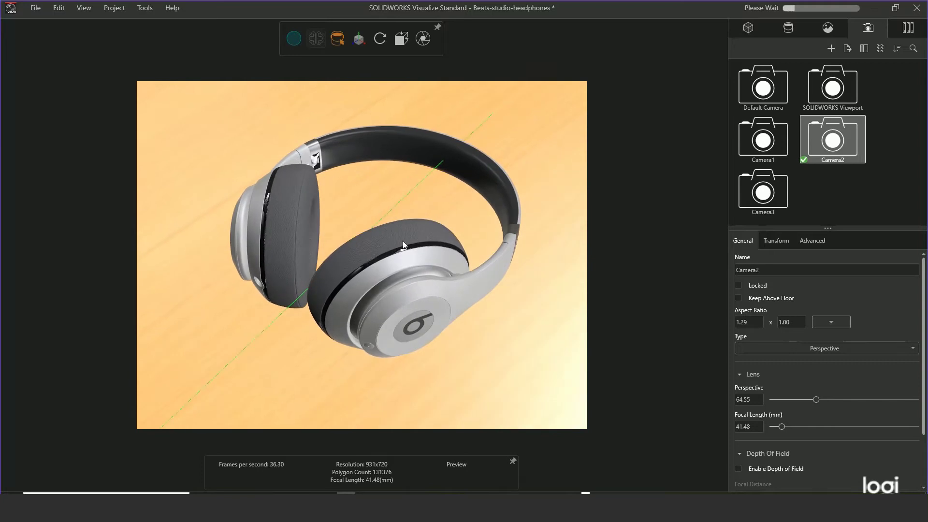
Step: Activate the Default Camera and bring the headphones into a close, angled view against the wood surface
{"action": "double_click", "coordinate": [748, 88]}
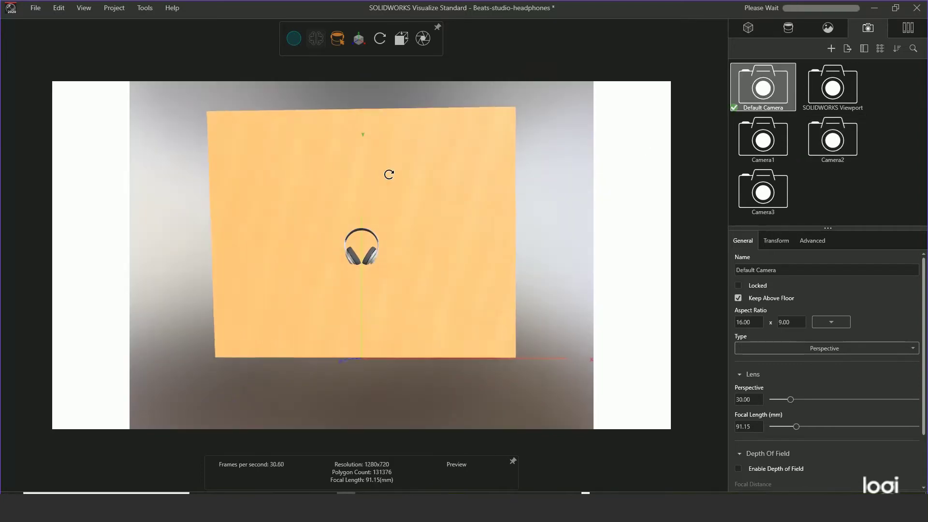
{"action": "middle_click_drag", "start_coordinate": [296, 195], "coordinate": [263, 254]}
{"action": "scroll", "coordinate": [370, 250], "scroll_direction": "up", "scroll_amount": 6}
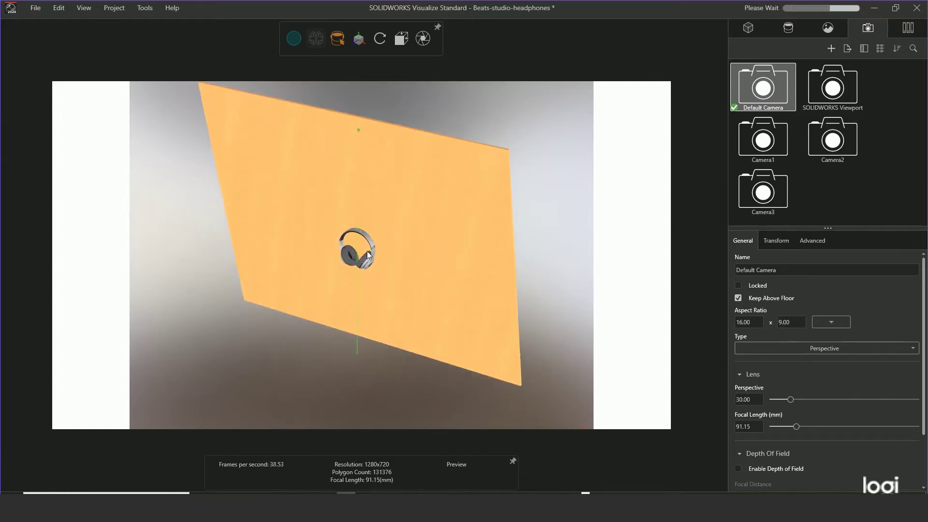
{"action": "scroll", "coordinate": [341, 259], "scroll_direction": "up", "scroll_amount": 5}
{"action": "middle_click_drag", "start_coordinate": [338, 261], "coordinate": [294, 223]}
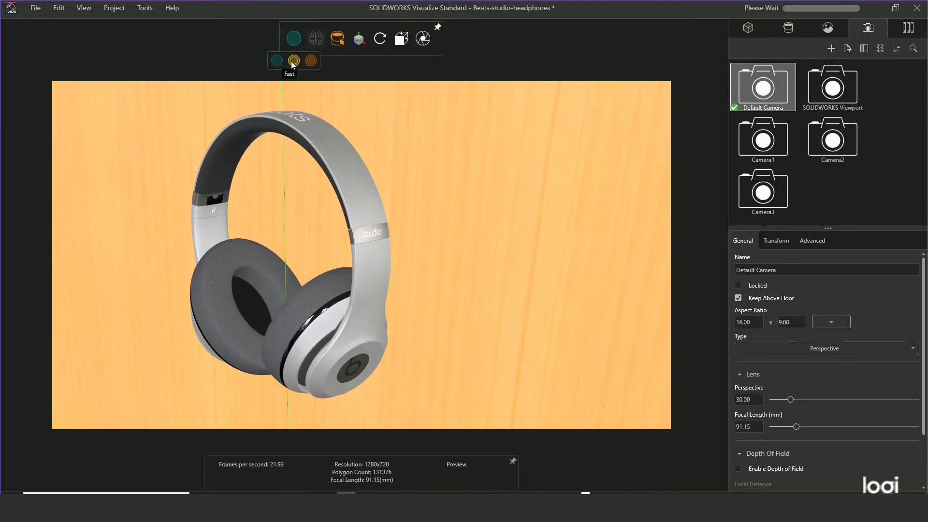
Step: Render the headphones with the Fast renderer, trying the Speed setting before returning to Quality
{"action": "left_click", "coordinate": [291, 64]}
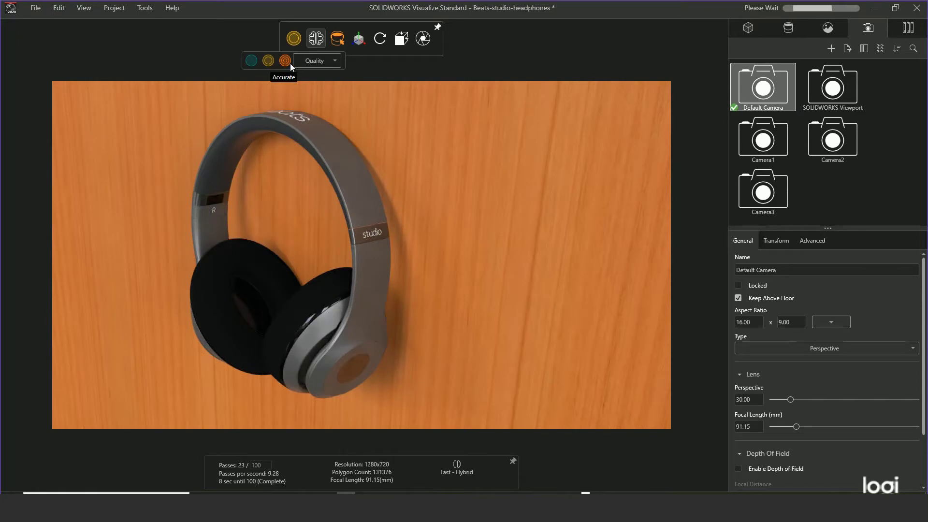
{"action": "left_click", "coordinate": [337, 62]}
{"action": "left_click", "coordinate": [314, 75]}
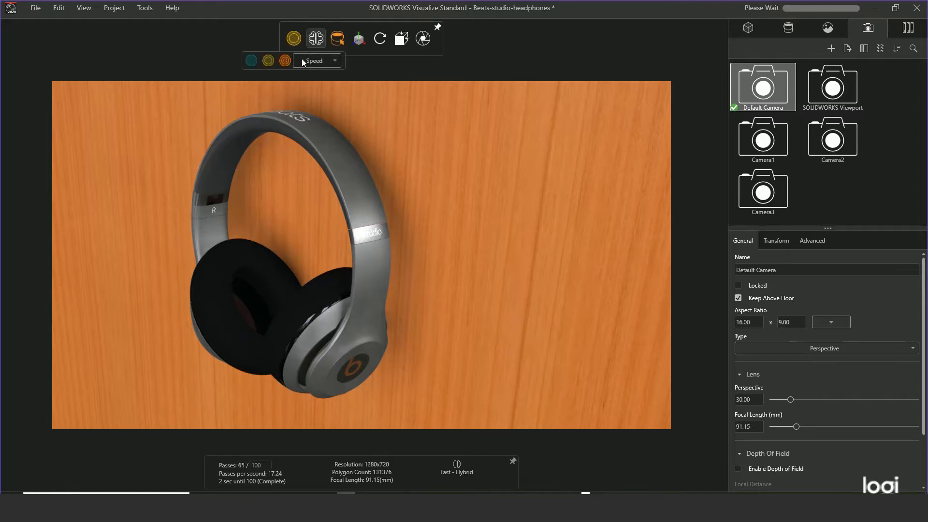
{"action": "left_click", "coordinate": [334, 60]}
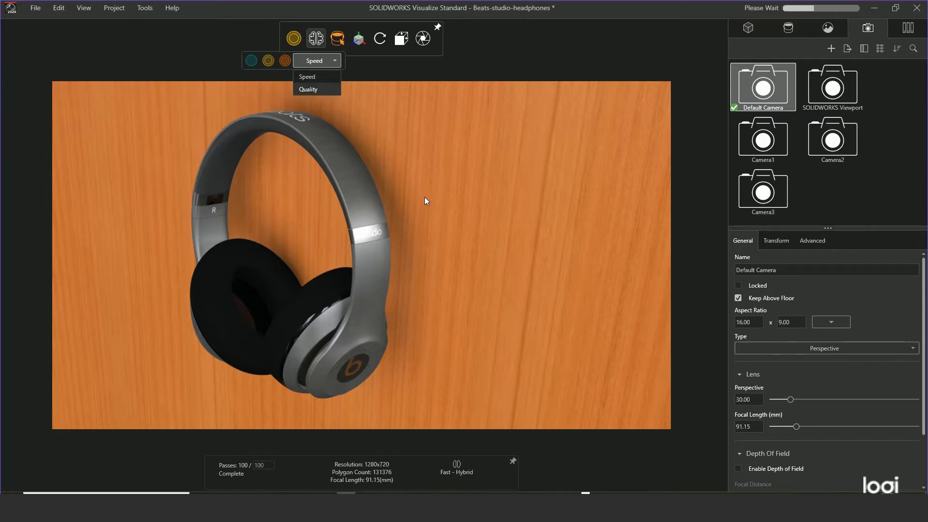
{"action": "left_click", "coordinate": [312, 90]}
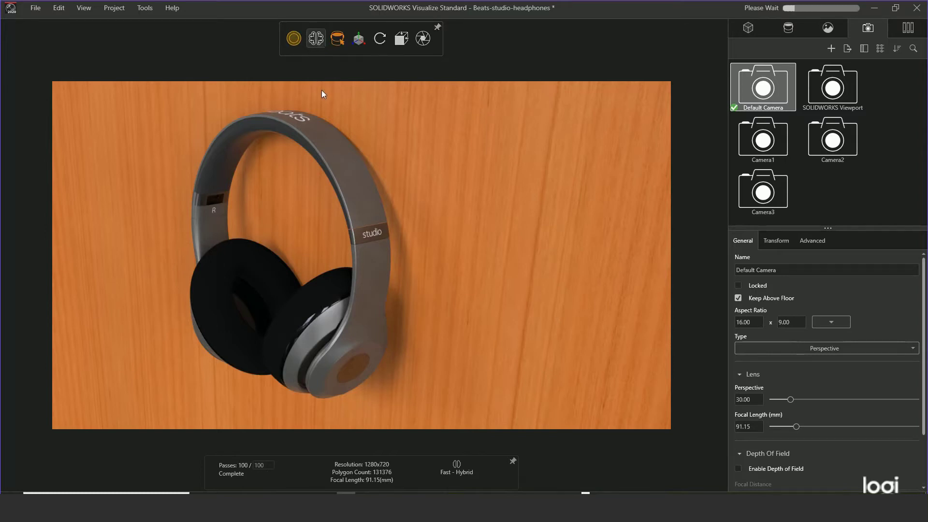
Step: Examine the headphones from other angles with the Accurate renderer, and return to the Fast renderer
{"action": "mouse_move", "coordinate": [294, 41]}
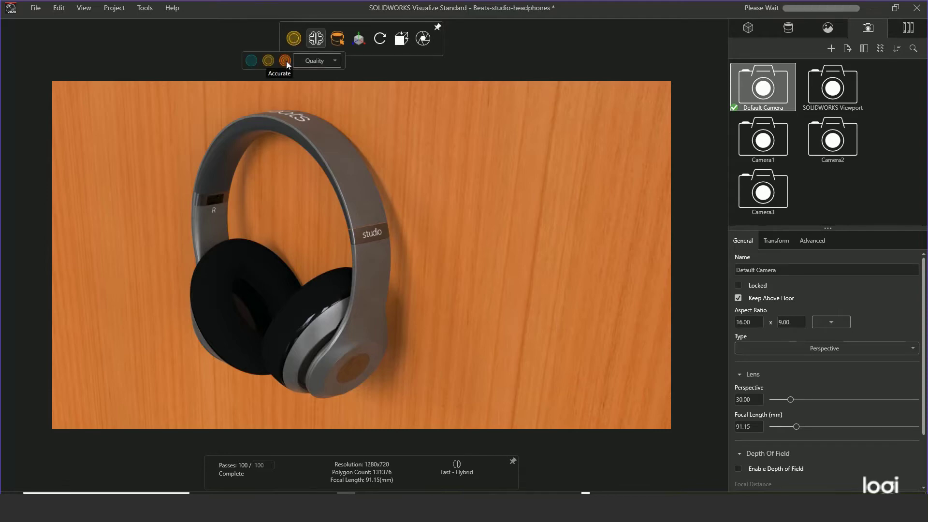
{"action": "left_click", "coordinate": [285, 61]}
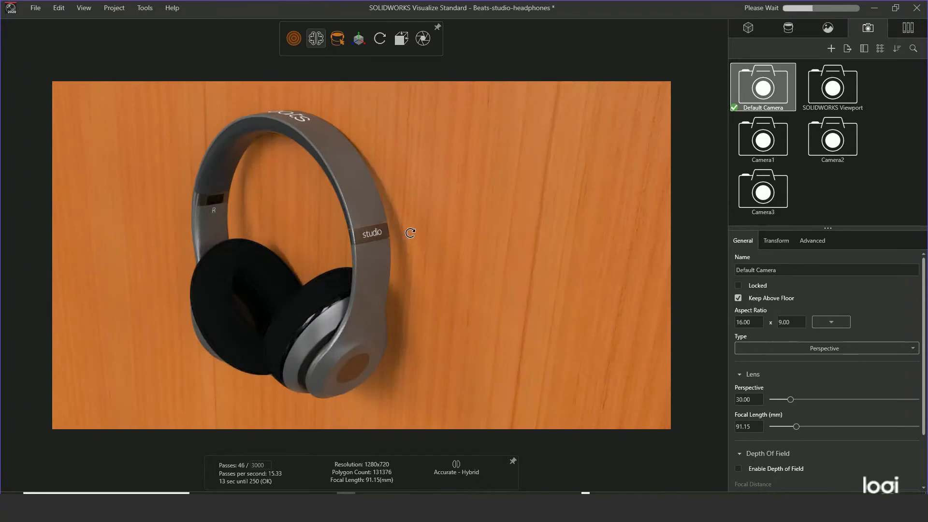
{"action": "left_click_drag", "start_coordinate": [410, 233], "coordinate": [636, 247]}
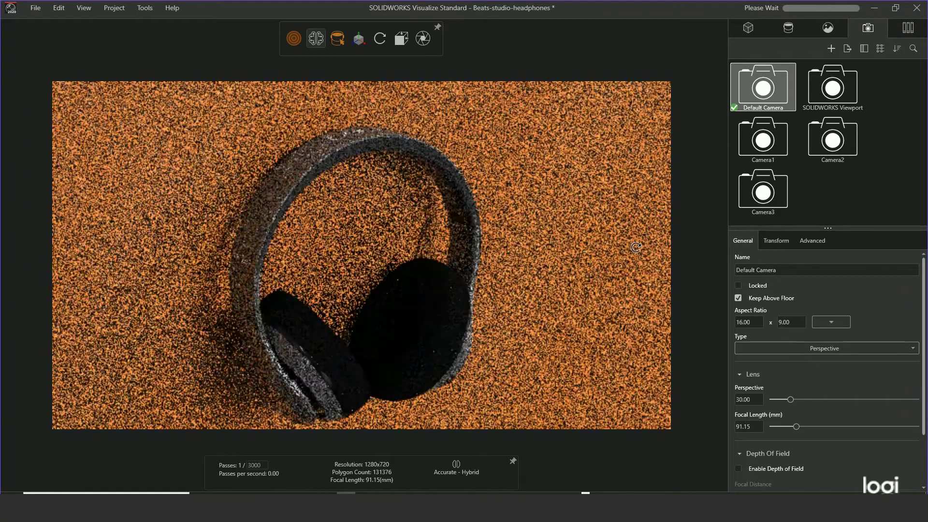
{"action": "left_click_drag", "start_coordinate": [485, 237], "coordinate": [288, 240]}
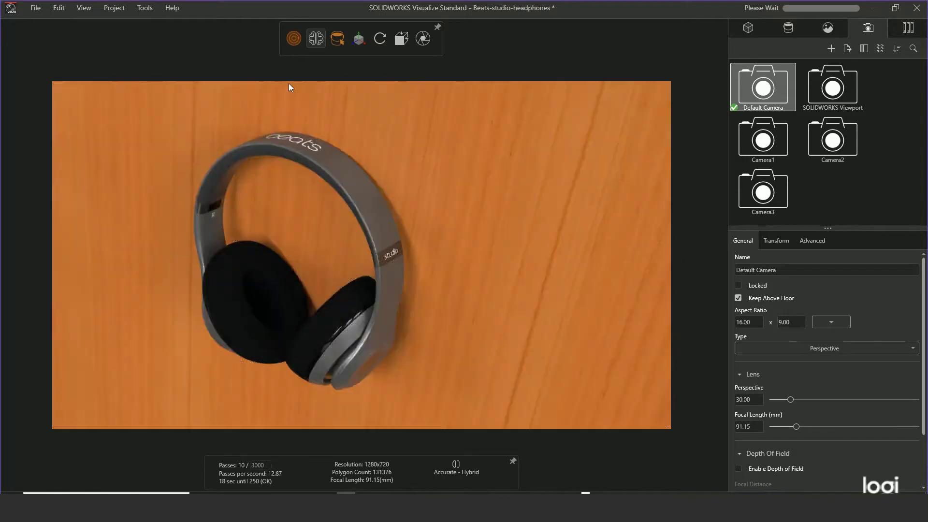
{"action": "mouse_move", "coordinate": [292, 39]}
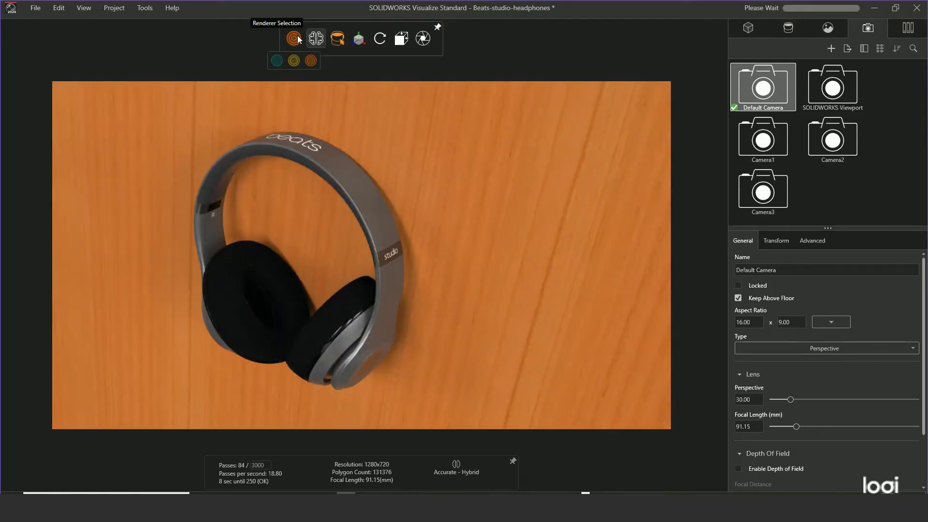
{"action": "left_click", "coordinate": [293, 60]}
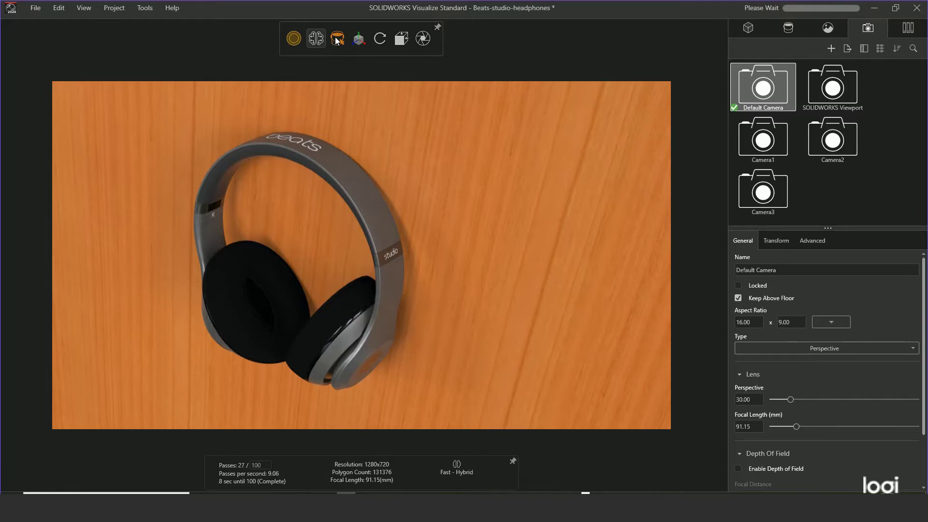
Step: Set the selection tool to Part, and select a headband face and the satin finish gunmetal-light part
{"action": "mouse_move", "coordinate": [337, 40]}
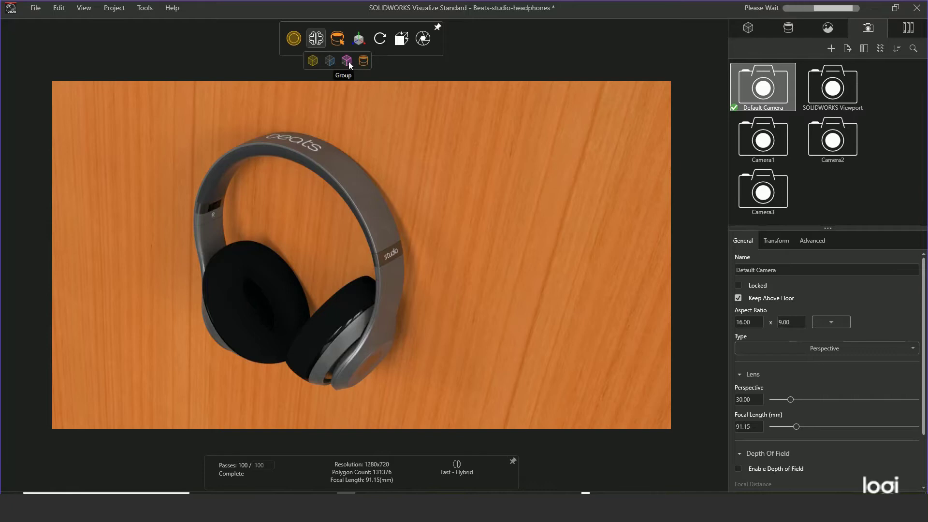
{"action": "left_click", "coordinate": [331, 63]}
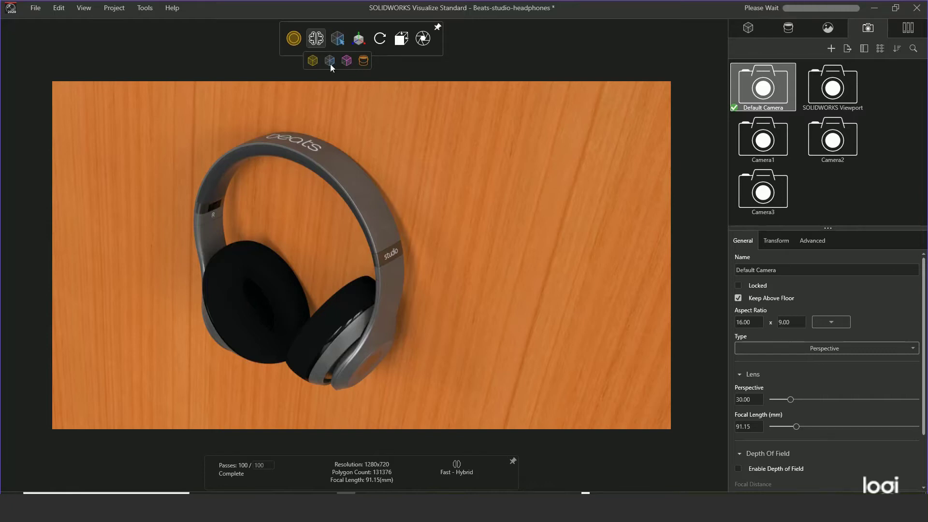
{"action": "left_click", "coordinate": [329, 156]}
{"action": "left_click", "coordinate": [339, 155]}
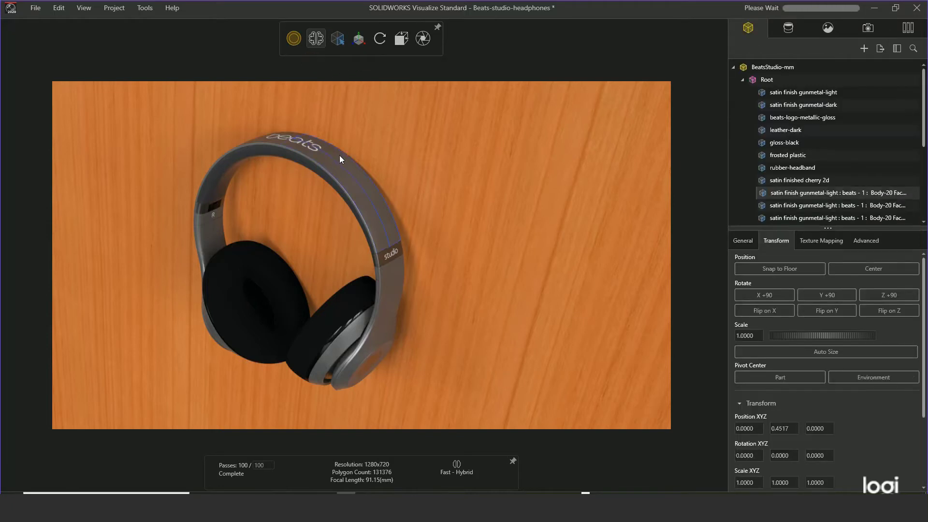
{"action": "left_click", "coordinate": [401, 298]}
{"action": "left_click", "coordinate": [401, 289]}
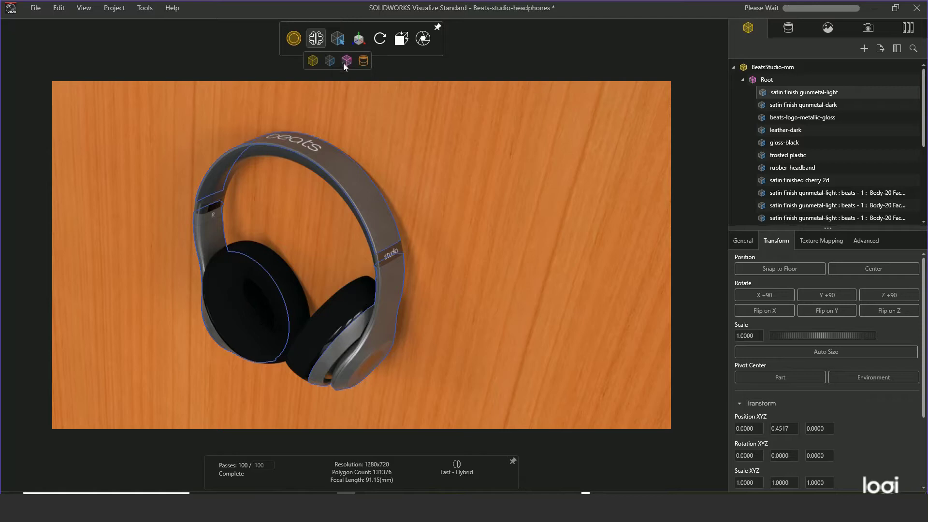
Step: Set the selection tool to Appearance, and pick the headband's gunmetal appearance and the wood's satin finished cherry 2d
{"action": "left_click", "coordinate": [364, 62]}
{"action": "left_click", "coordinate": [421, 137]}
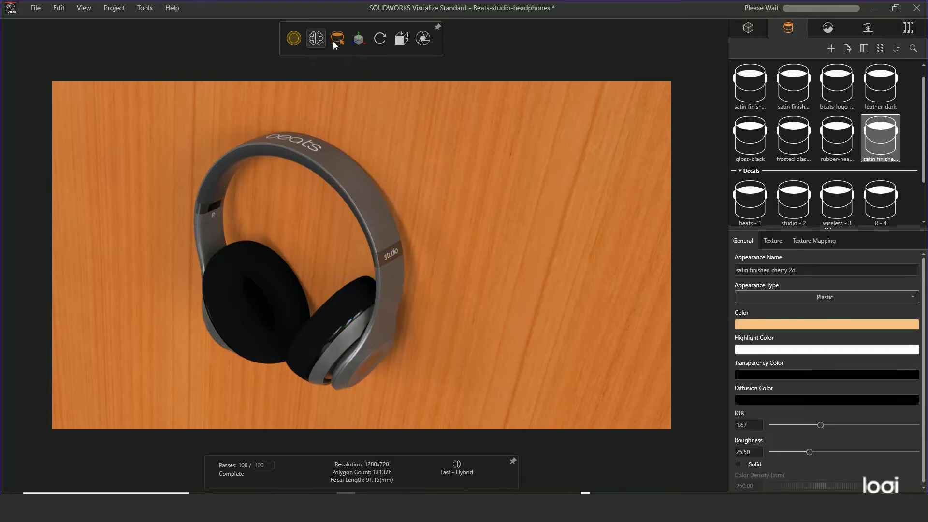
{"action": "mouse_move", "coordinate": [333, 41]}
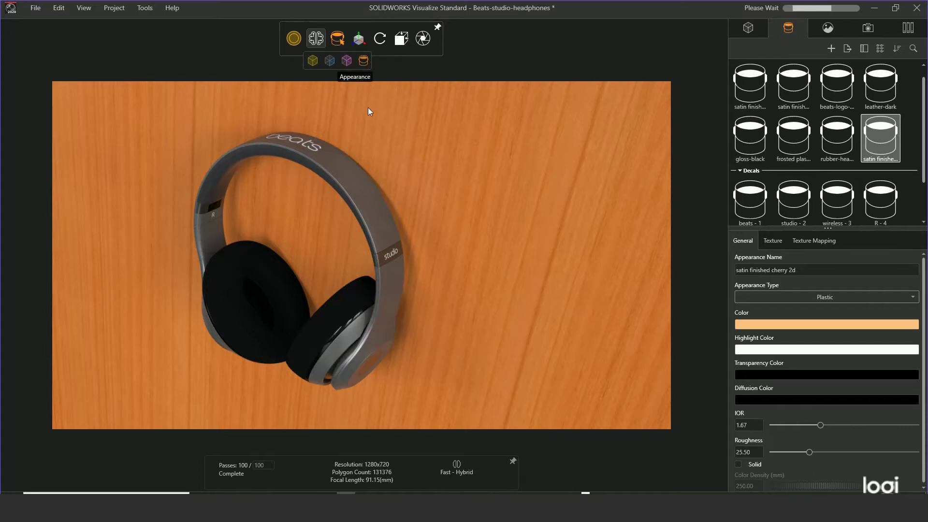
{"action": "left_click", "coordinate": [364, 195]}
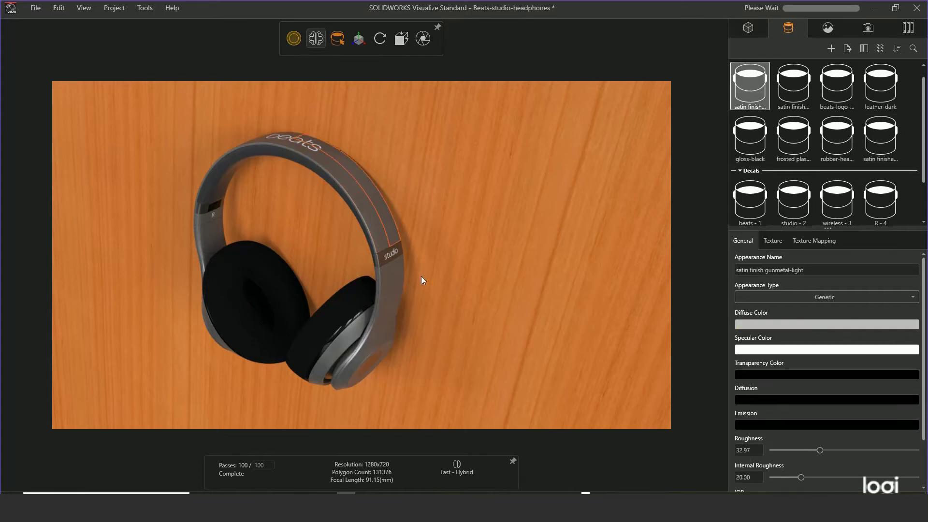
{"action": "left_click", "coordinate": [399, 268]}
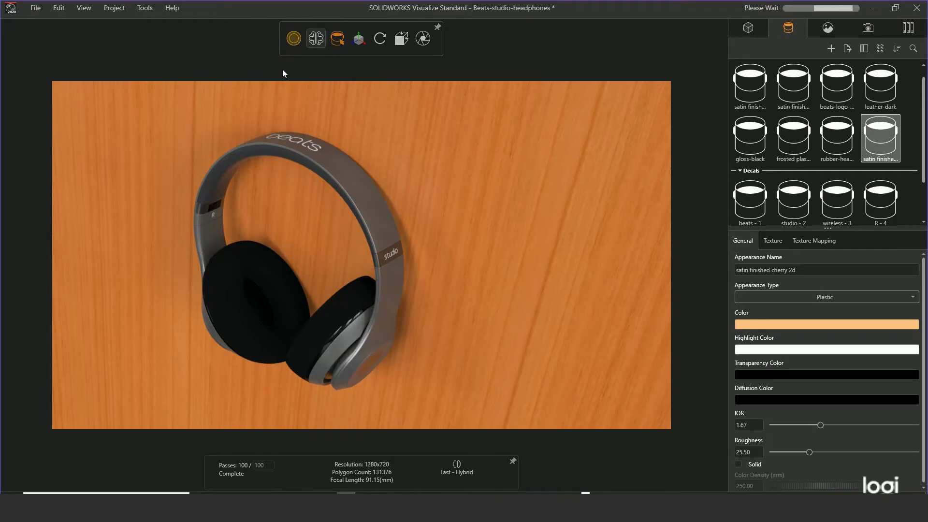
Step: Switch to the Preview renderer and select the headband's satin finish gunmetal-light appearance
{"action": "left_click", "coordinate": [277, 61]}
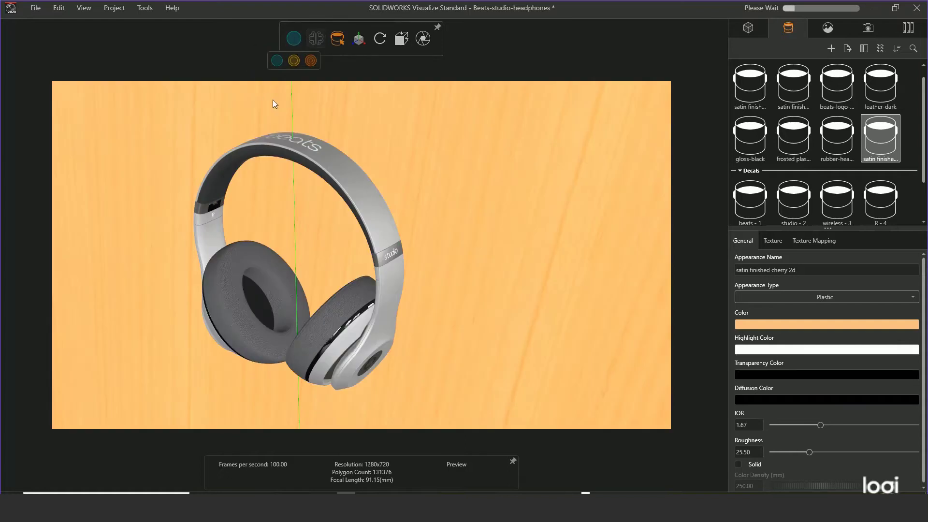
{"action": "left_click", "coordinate": [348, 181]}
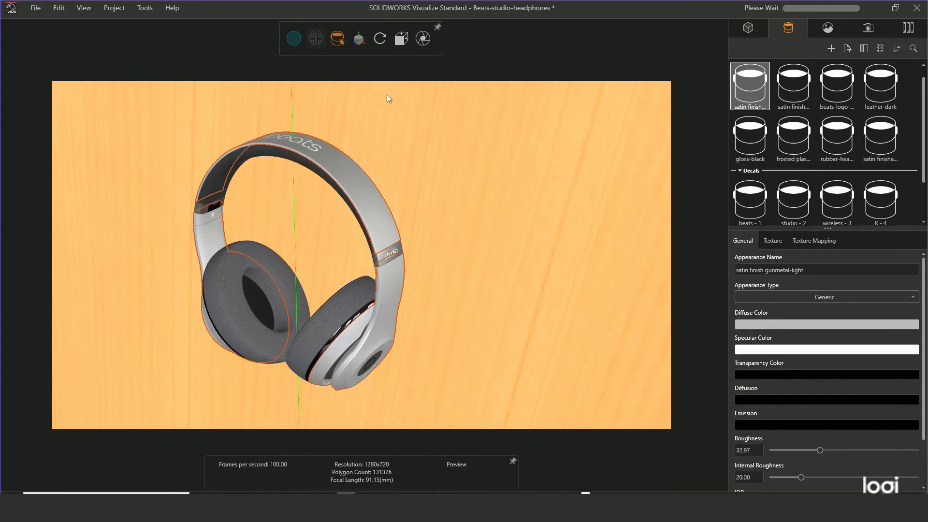
{"action": "mouse_move", "coordinate": [360, 41]}
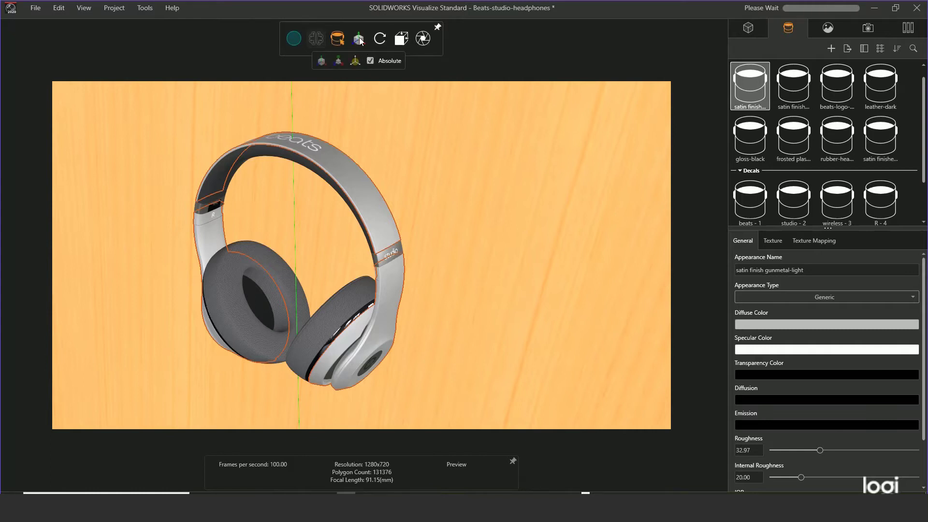
Step: Select the whole headphones model using the Model selection type, and return to Appearance selection on the wood surface
{"action": "mouse_move", "coordinate": [331, 39]}
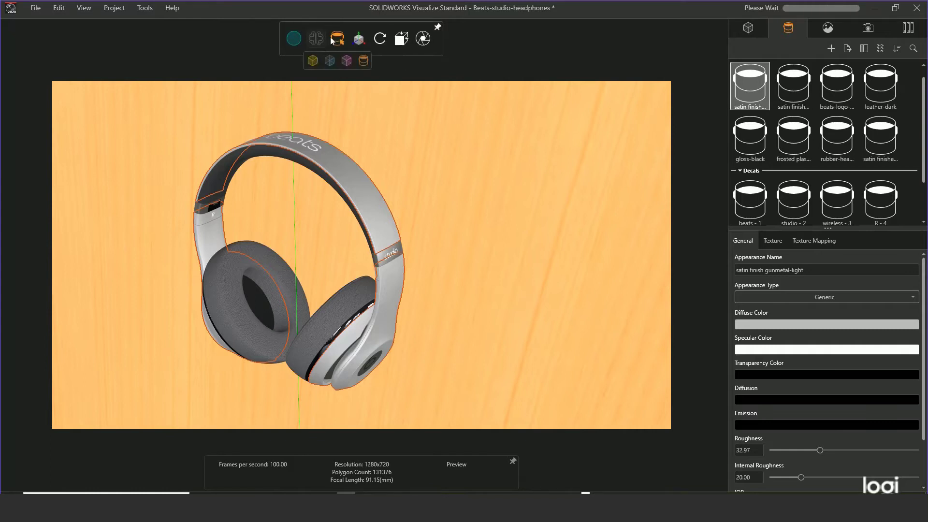
{"action": "left_click", "coordinate": [312, 61]}
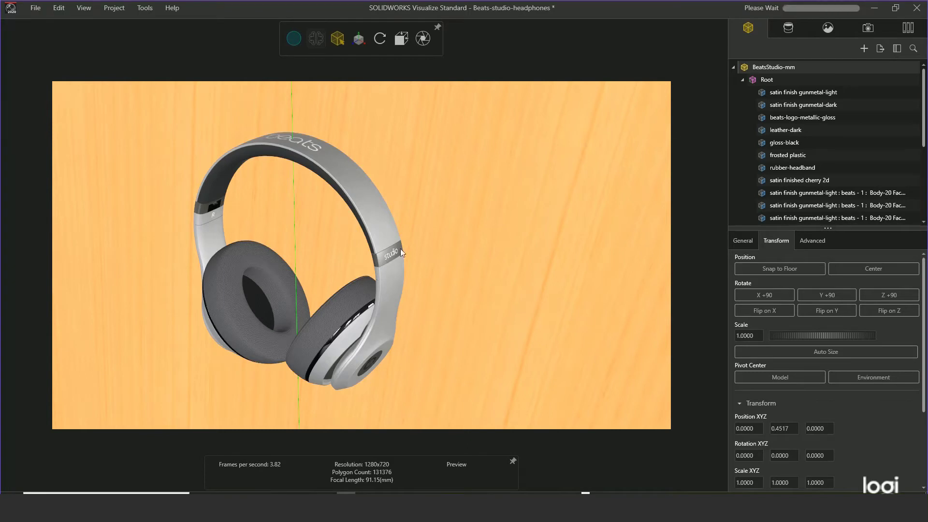
{"action": "mouse_move", "coordinate": [338, 38]}
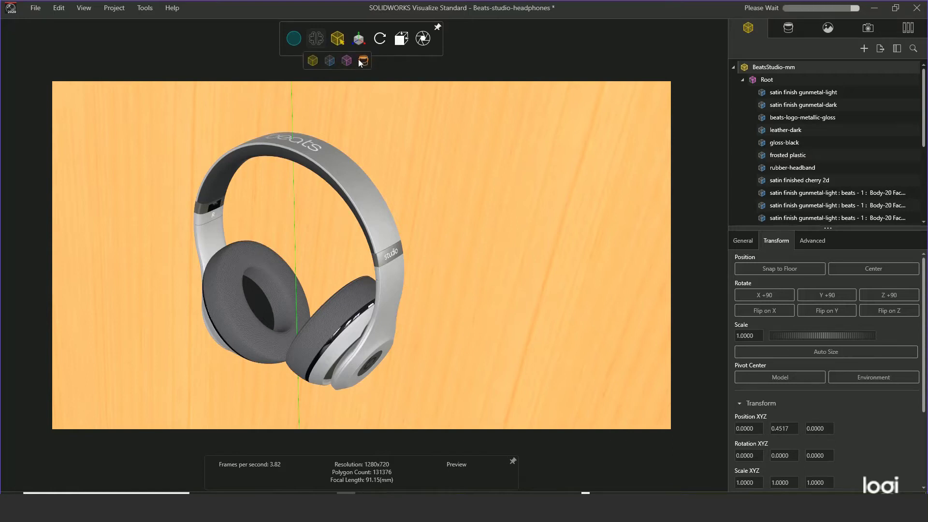
{"action": "left_click", "coordinate": [363, 62]}
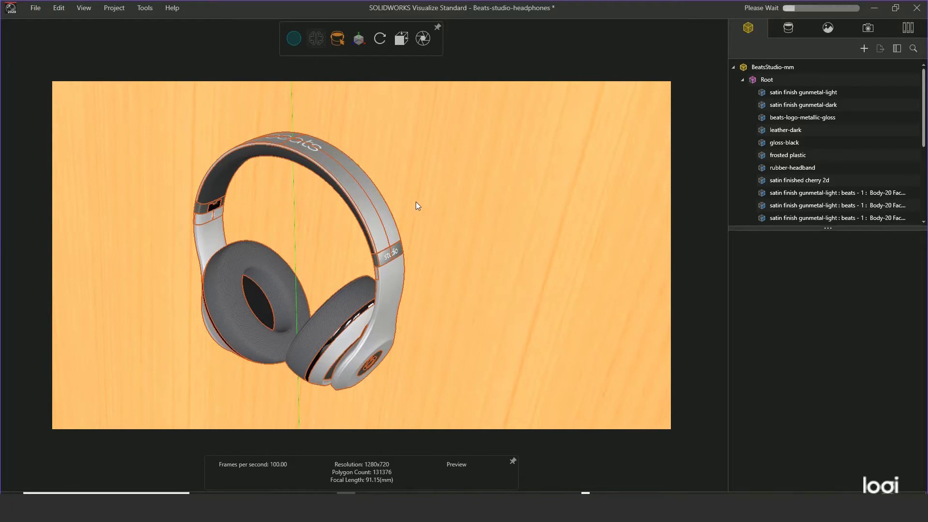
{"action": "left_click", "coordinate": [412, 214]}
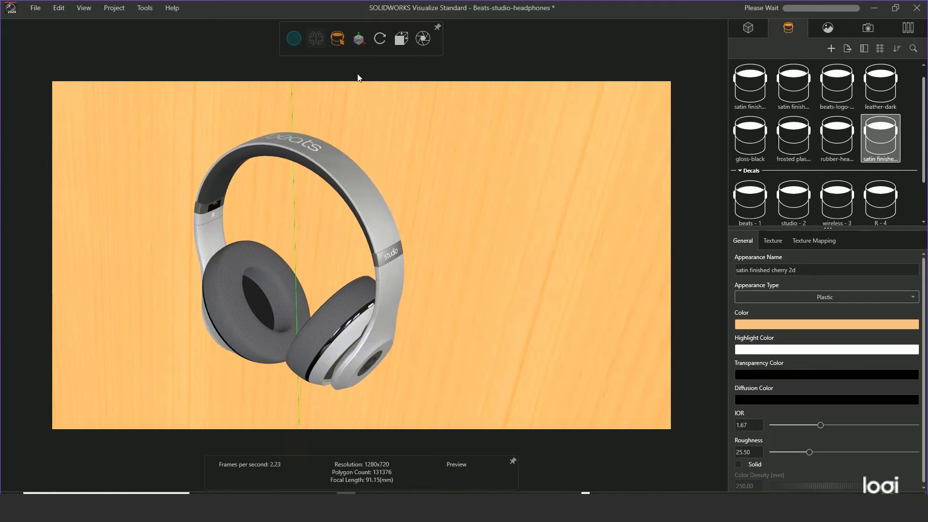
Step: Turn on the object manipulation tool and show the headphones project's model tree
{"action": "mouse_move", "coordinate": [336, 39]}
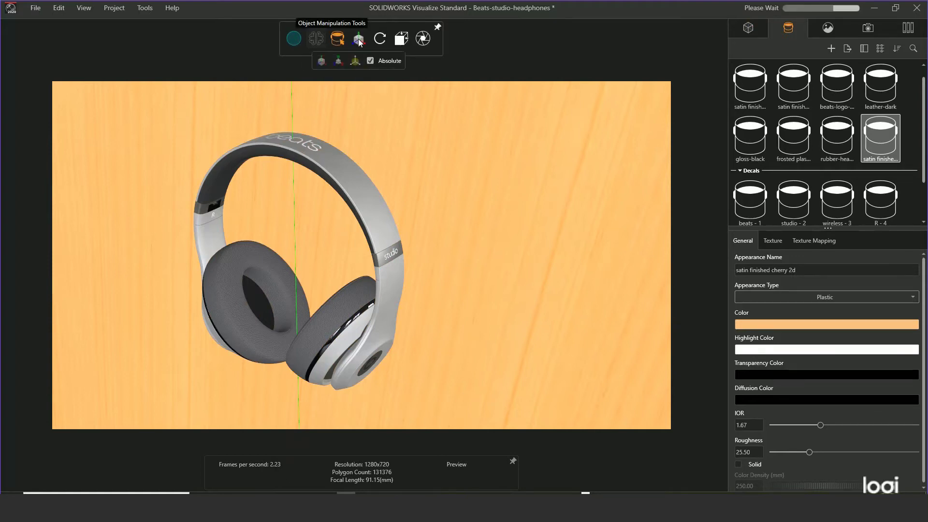
{"action": "left_click", "coordinate": [359, 40]}
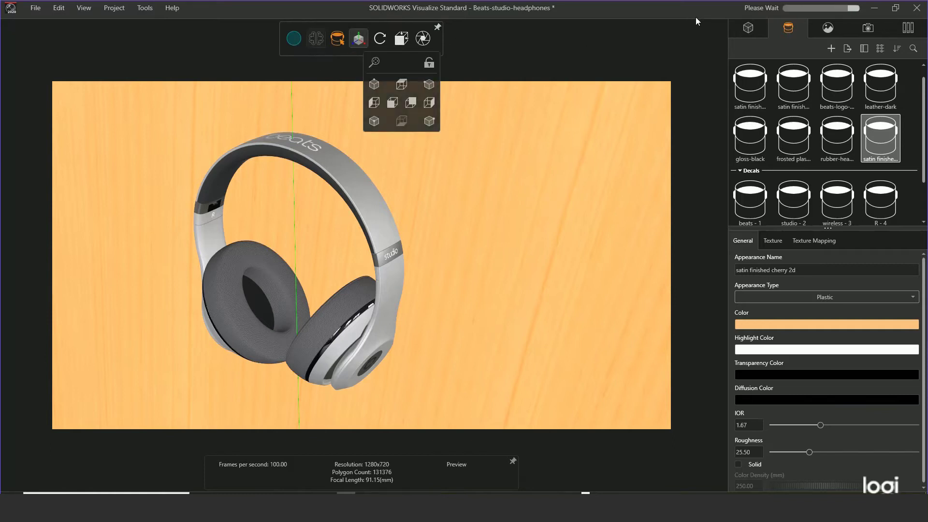
{"action": "left_click", "coordinate": [749, 30]}
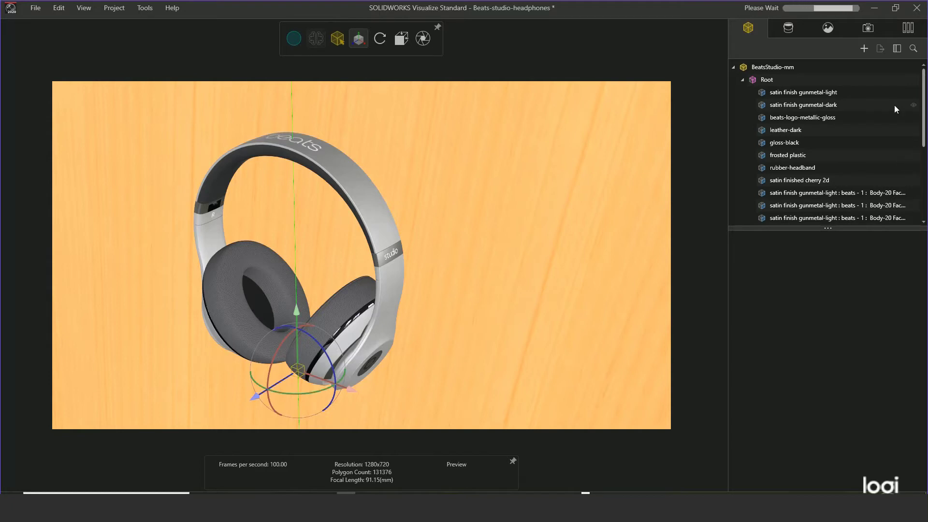
Step: Select the satin finish gunmetal-light part in the model tree and look through the list of parts under Root
{"action": "left_click", "coordinate": [797, 91]}
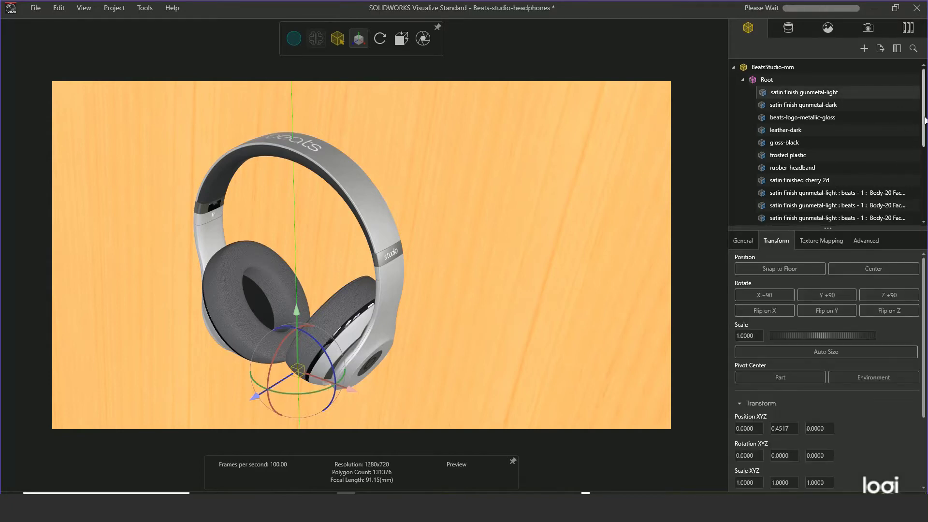
{"action": "scroll", "coordinate": [924, 121], "scroll_direction": "down", "scroll_amount": 4}
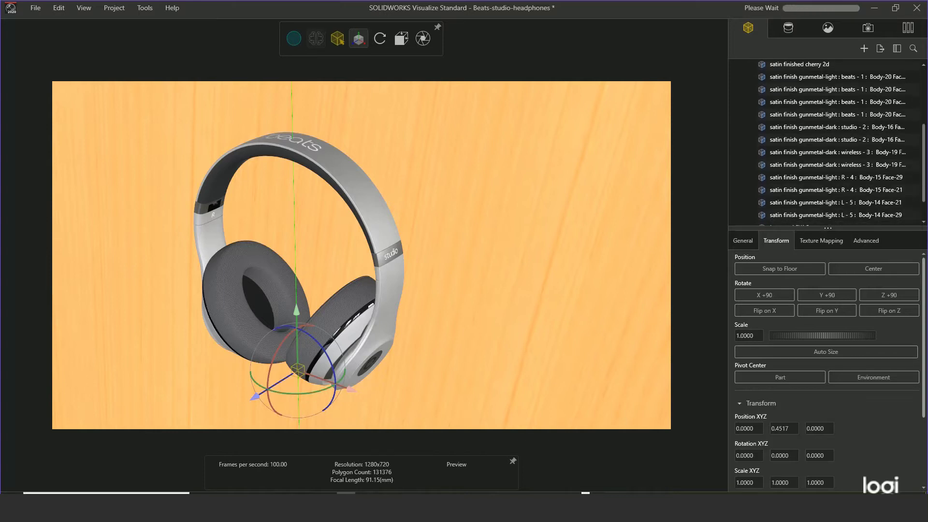
{"action": "scroll", "coordinate": [827, 143], "scroll_direction": "up", "scroll_amount": 3}
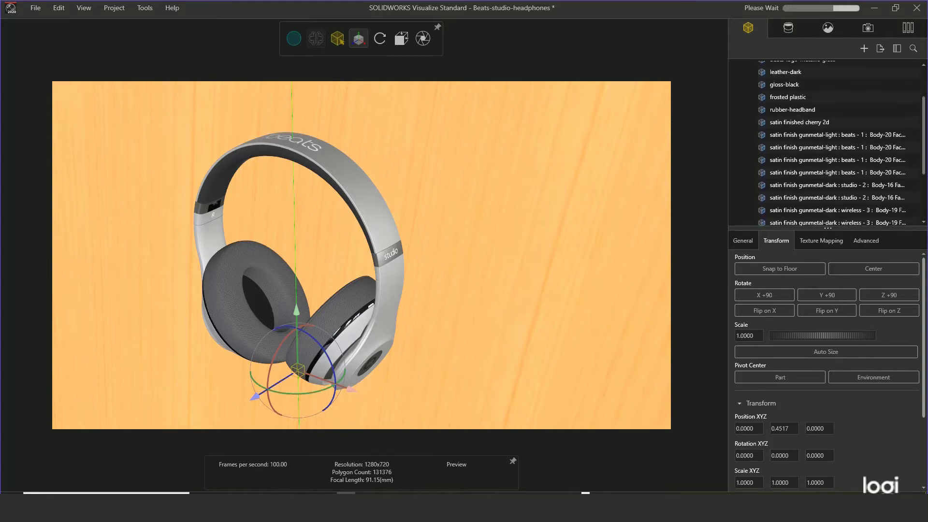
{"action": "scroll", "coordinate": [901, 105], "scroll_direction": "up", "scroll_amount": 2}
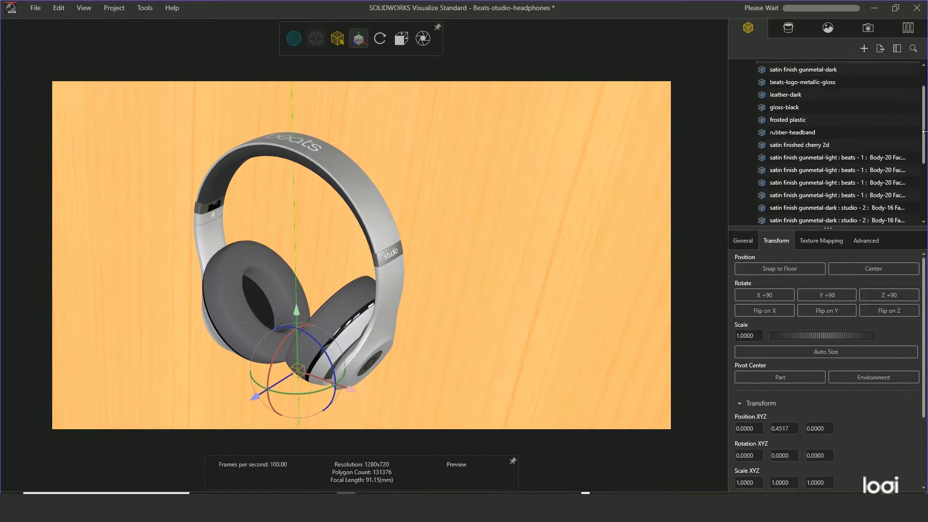
Step: Hide the leather-dark part and make it visible again
{"action": "mouse_move", "coordinate": [924, 131]}
{"action": "left_mouse_down"}
{"action": "mouse_move", "coordinate": [925, 191]}
{"action": "mouse_move", "coordinate": [925, 122]}
{"action": "left_mouse_up"}
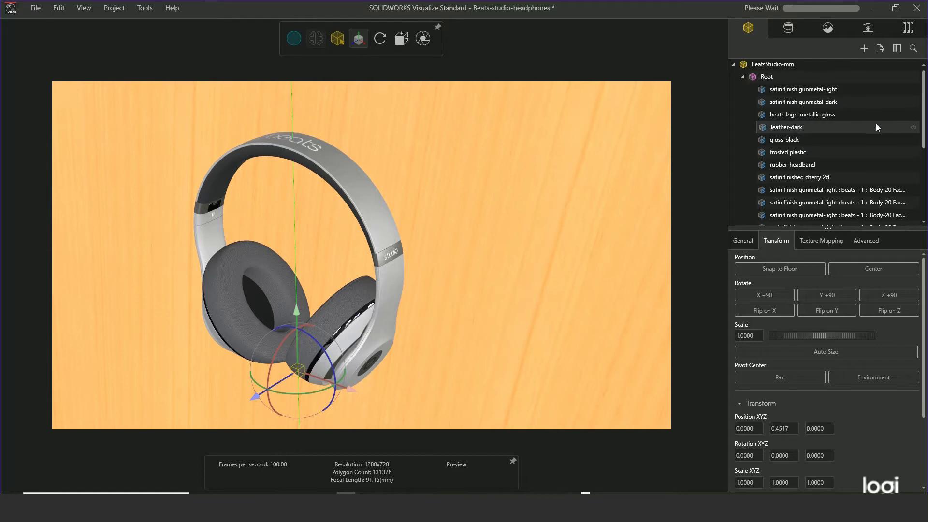
{"action": "left_click", "coordinate": [914, 128]}
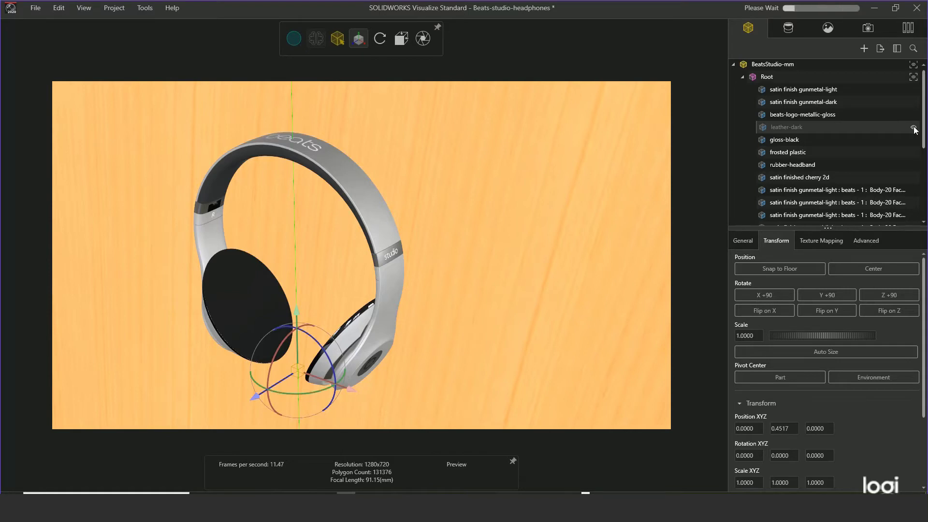
{"action": "left_click", "coordinate": [914, 127]}
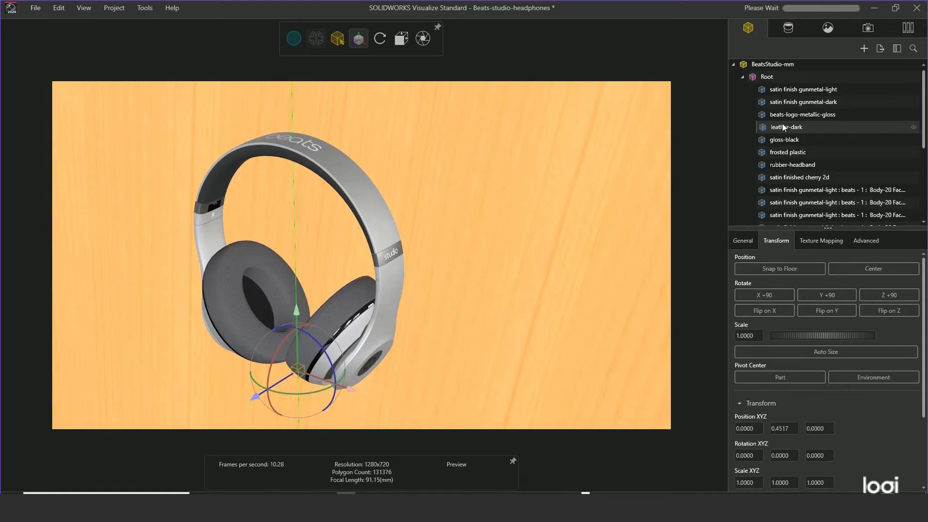
Step: Show the appearance settings of satin finished cherry 2d and switch to the Fast renderer
{"action": "left_click", "coordinate": [788, 28]}
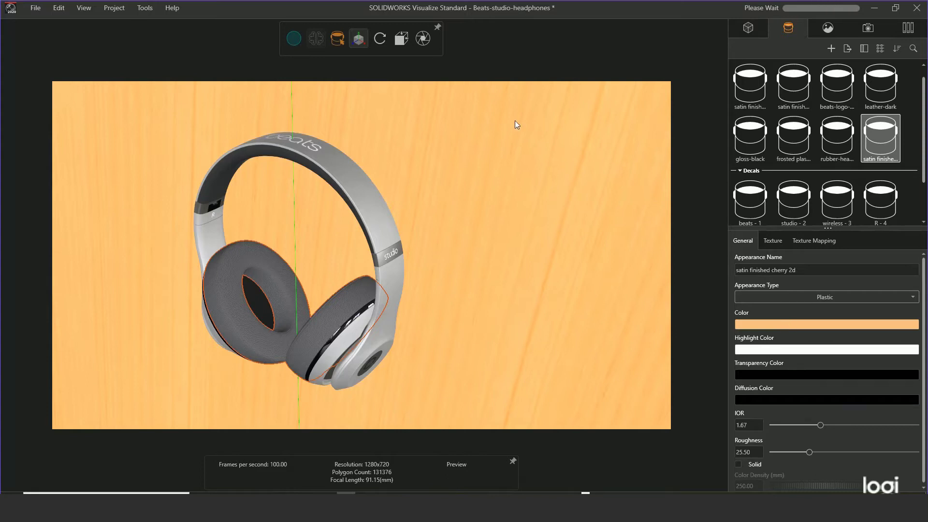
{"action": "mouse_move", "coordinate": [295, 38]}
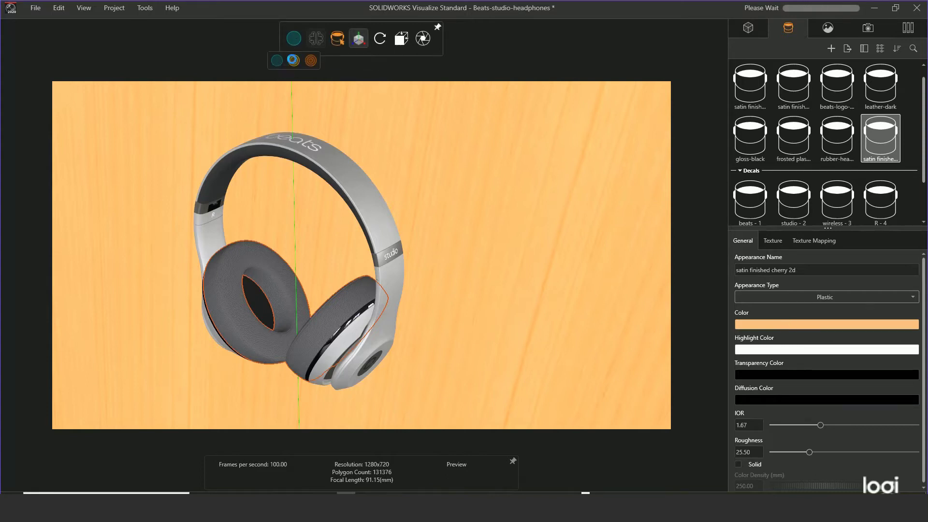
{"action": "left_click", "coordinate": [292, 60]}
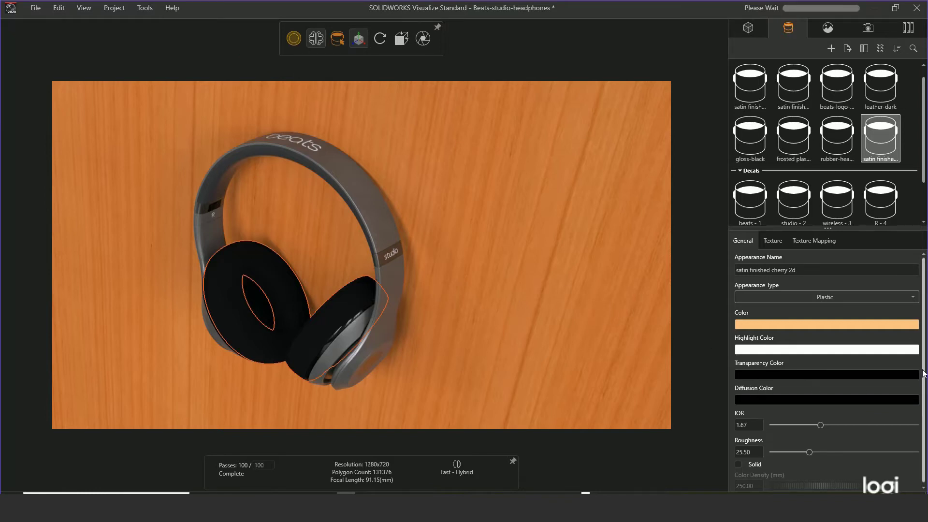
{"action": "scroll", "coordinate": [924, 414], "scroll_direction": "down", "scroll_amount": 1}
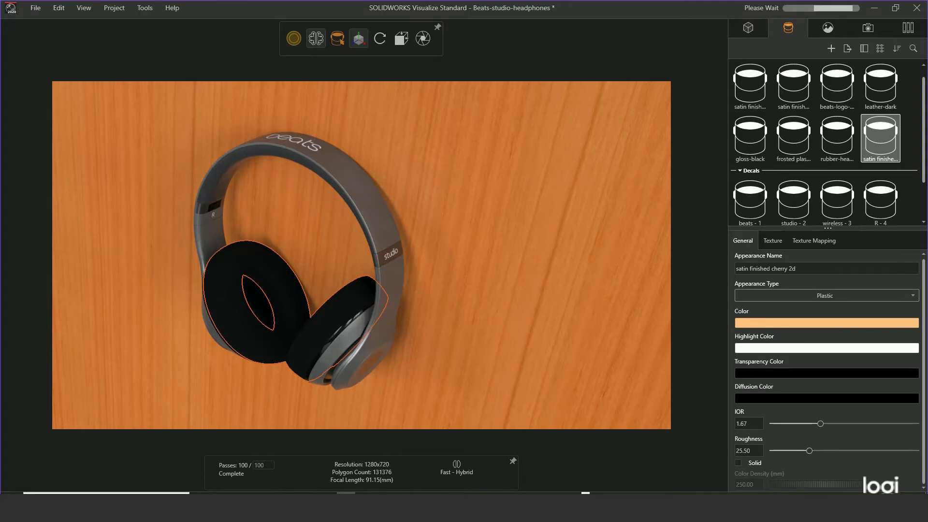
Step: Return to the model tree, select the BeatsStudio-mm model and change the selection type to Group
{"action": "left_click", "coordinate": [747, 29]}
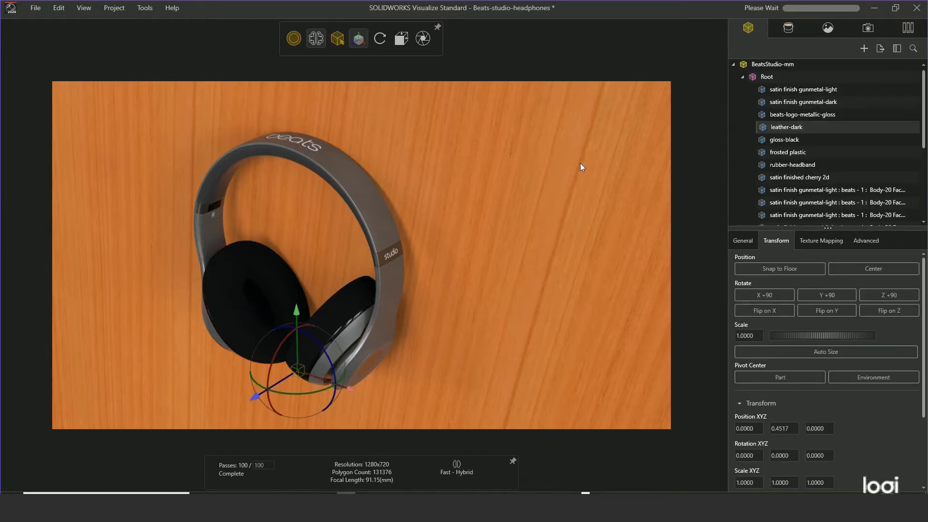
{"action": "mouse_move", "coordinate": [367, 43]}
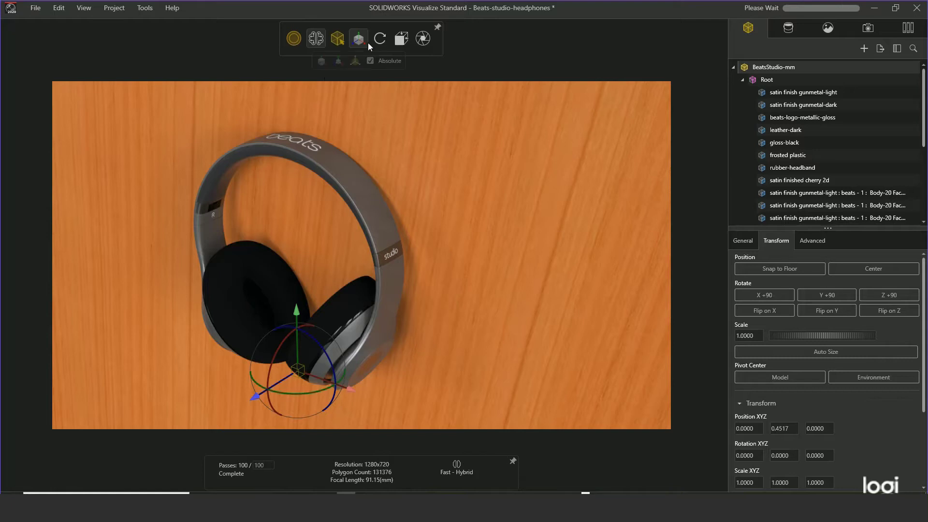
{"action": "left_click", "coordinate": [347, 62]}
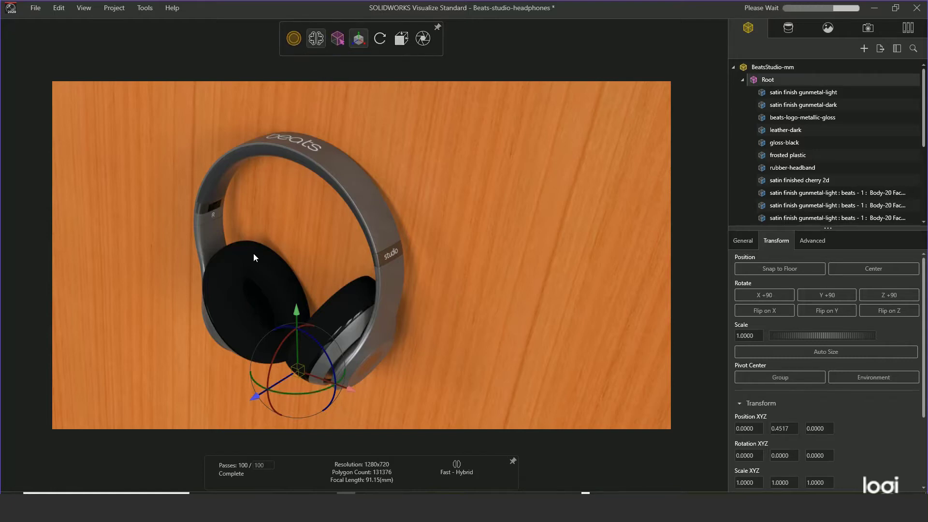
Step: Using Appearance selection, choose leather-dark and set its roughness to 28.21, internal roughness to 15.35 and IOR to 1.41
{"action": "mouse_move", "coordinate": [364, 45]}
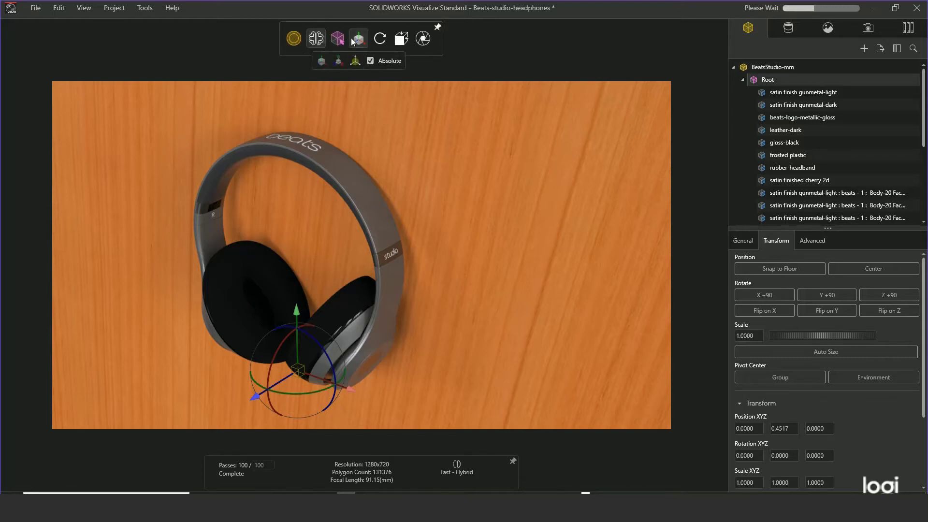
{"action": "left_click", "coordinate": [368, 60]}
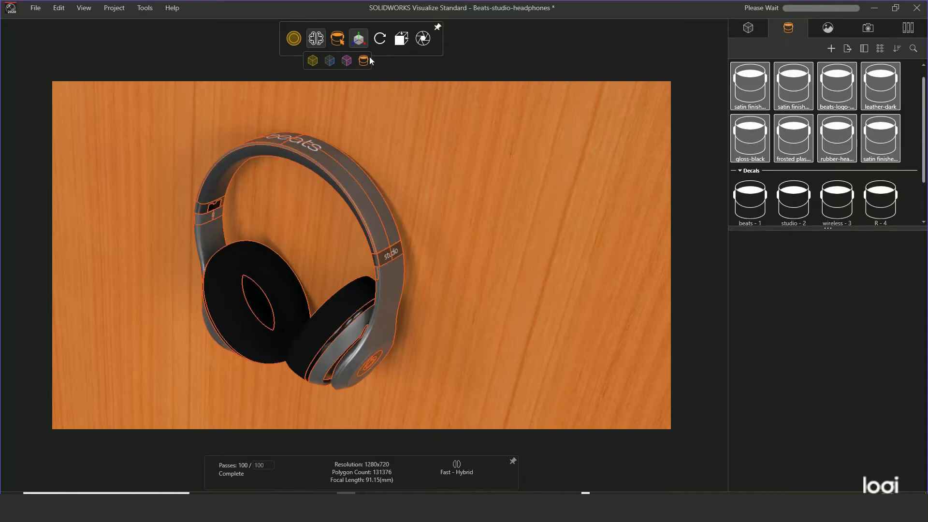
{"action": "left_click", "coordinate": [407, 159]}
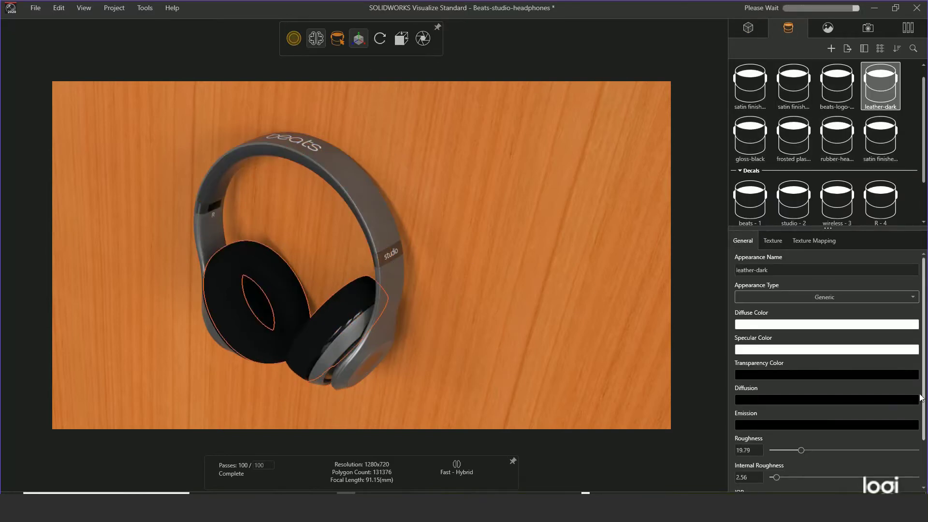
{"action": "scroll", "coordinate": [924, 399], "scroll_direction": "down", "scroll_amount": 2}
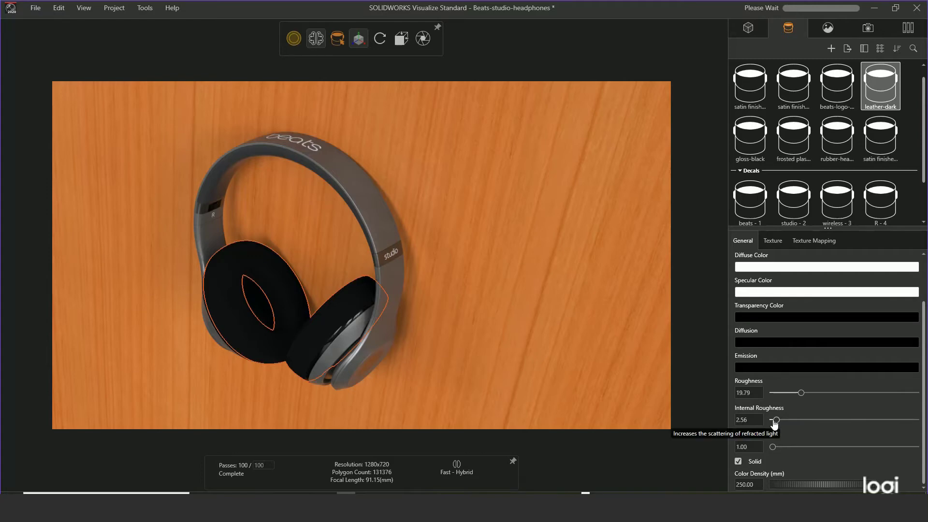
{"action": "left_click_drag", "start_coordinate": [778, 423], "coordinate": [814, 393]}
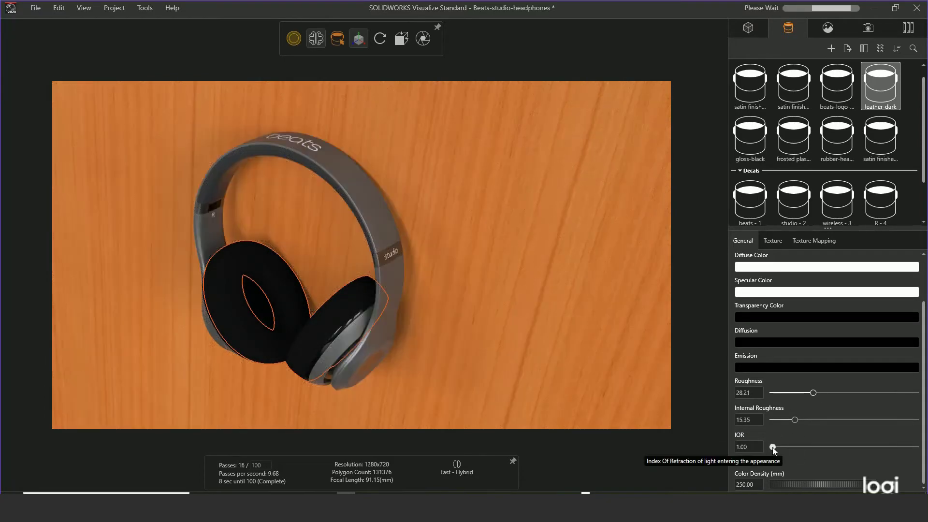
{"action": "left_click_drag", "start_coordinate": [773, 447], "coordinate": [793, 449]}
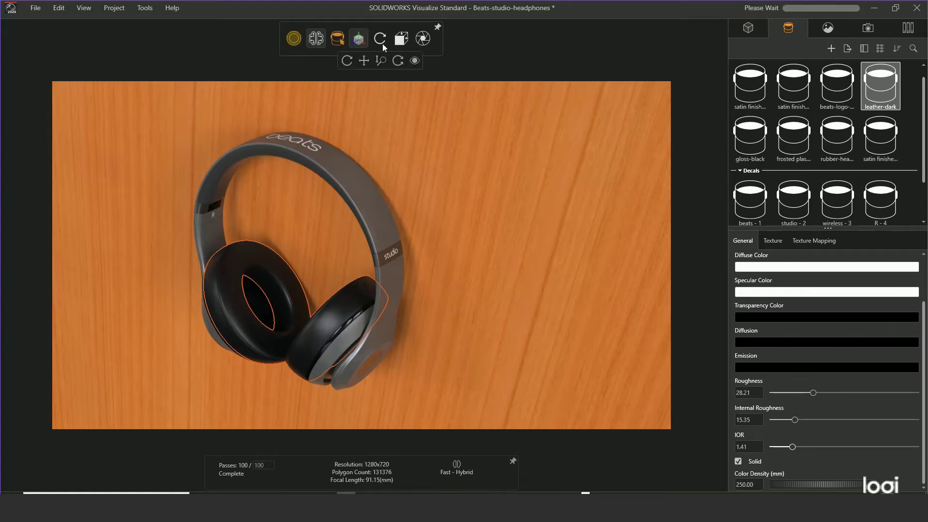
Step: View the scene from the Top and from an isometric preset, and frame the headphones up close
{"action": "mouse_move", "coordinate": [407, 41]}
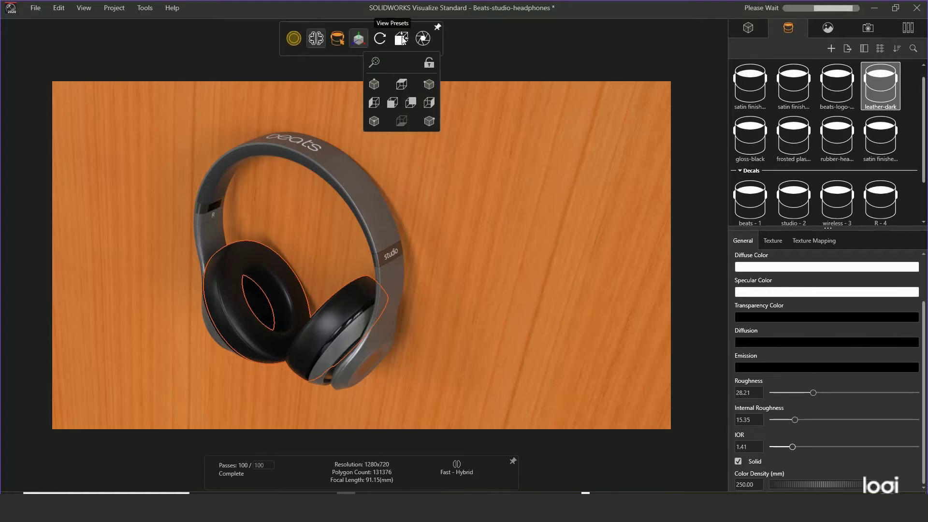
{"action": "left_click", "coordinate": [401, 84]}
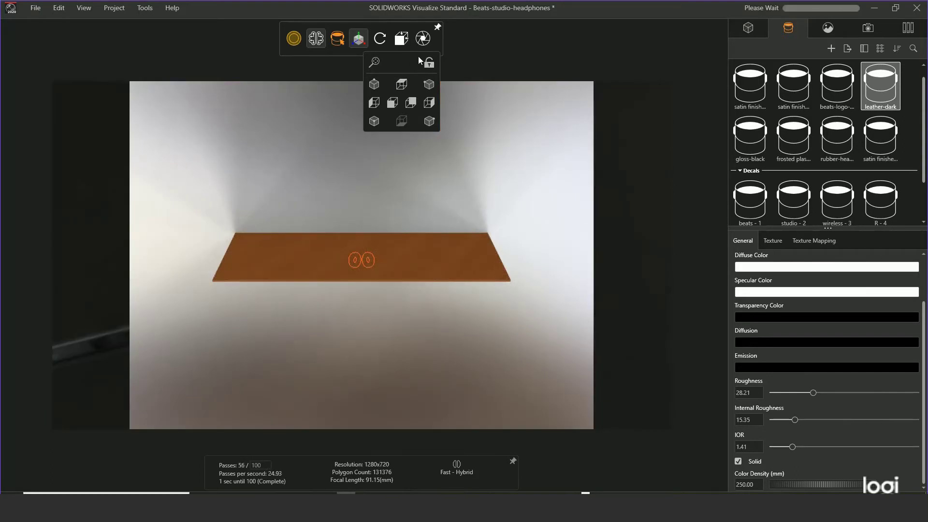
{"action": "left_click", "coordinate": [429, 85]}
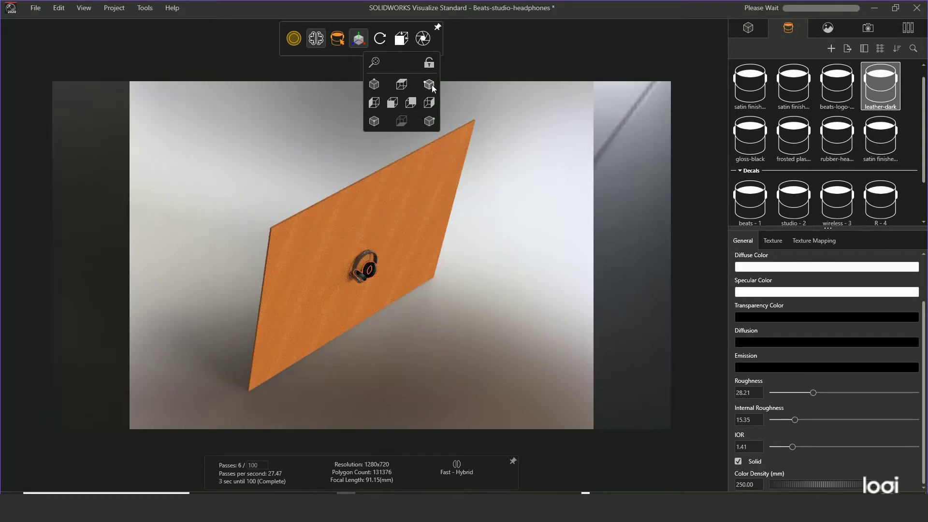
{"action": "left_click_drag", "start_coordinate": [454, 256], "coordinate": [376, 253]}
{"action": "scroll", "coordinate": [378, 253], "scroll_direction": "up", "scroll_amount": 8}
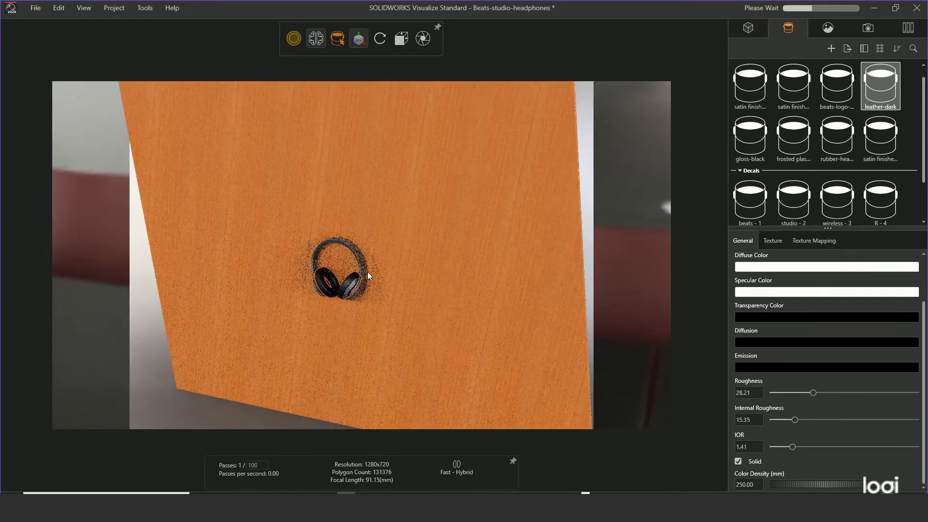
{"action": "scroll", "coordinate": [332, 284], "scroll_direction": "up", "scroll_amount": 5}
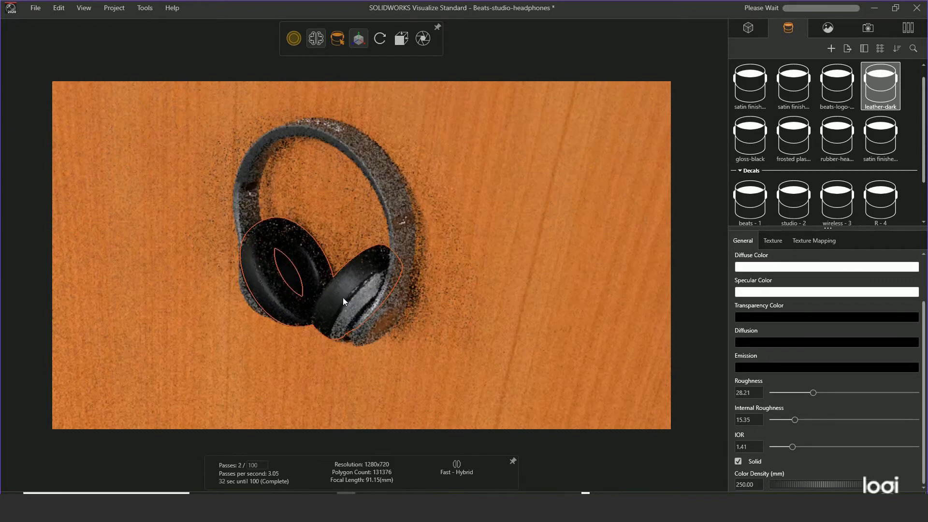
Step: Activate Camera2, try longer and shorter lenses, and set the perspective to 57.69 with a 46.66 mm focal length
{"action": "left_click", "coordinate": [871, 30]}
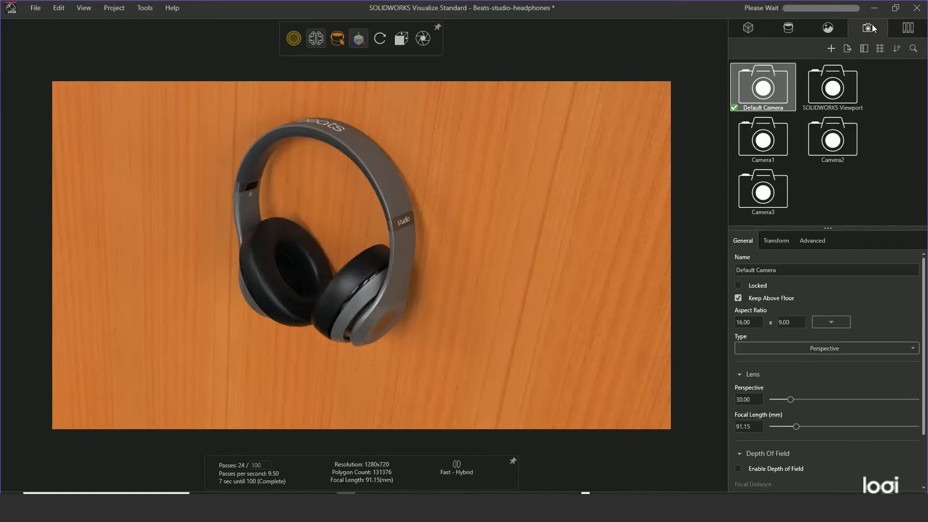
{"action": "left_click", "coordinate": [838, 142]}
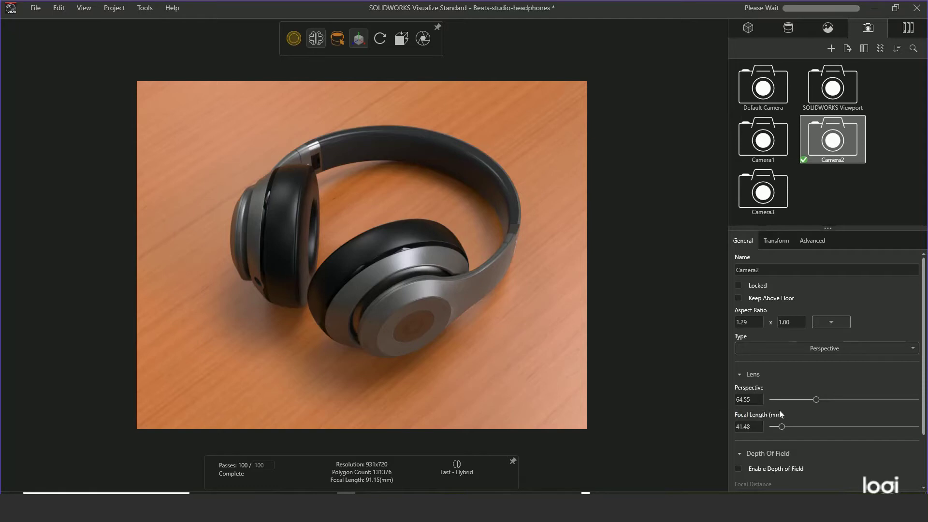
{"action": "left_click_drag", "start_coordinate": [781, 427], "coordinate": [780, 428]}
{"action": "left_click_drag", "start_coordinate": [837, 399], "coordinate": [815, 428]}
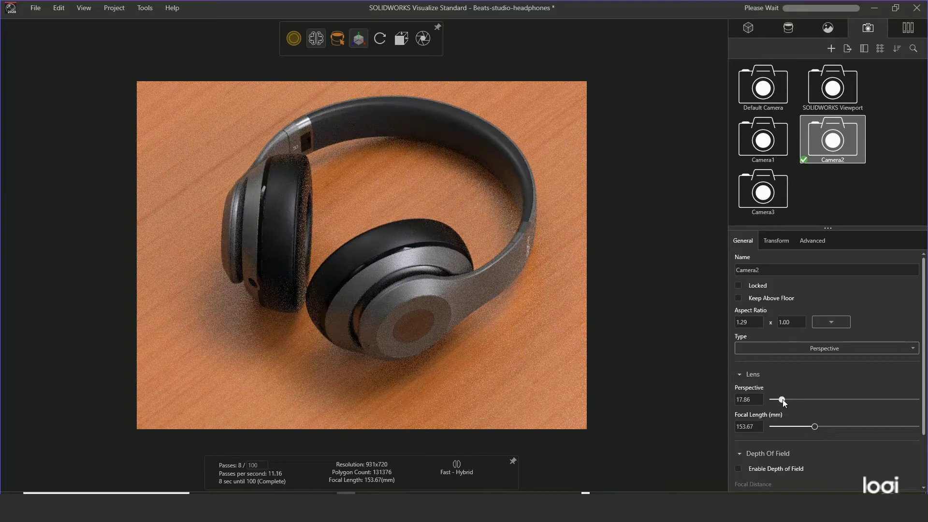
{"action": "left_click_drag", "start_coordinate": [782, 402], "coordinate": [775, 431]}
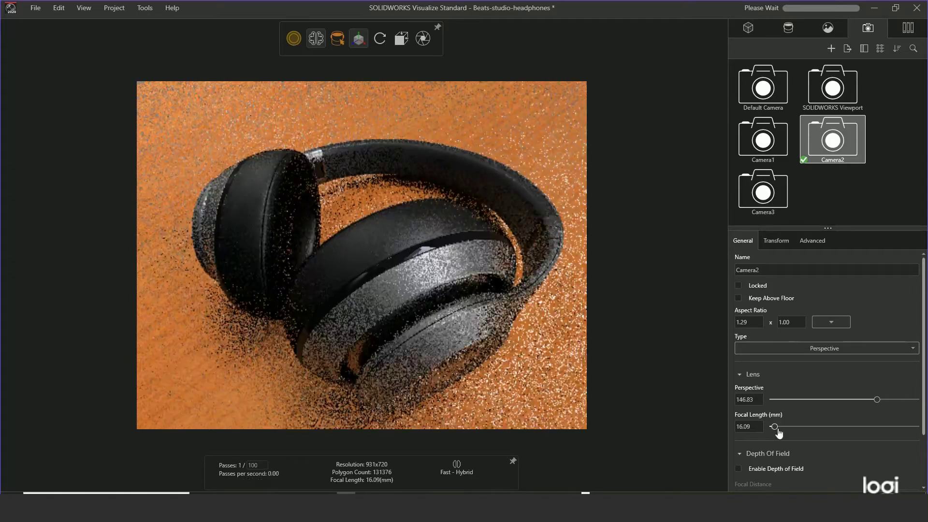
{"action": "left_click_drag", "start_coordinate": [877, 399], "coordinate": [860, 405]}
{"action": "left_click_drag", "start_coordinate": [775, 427], "coordinate": [784, 427]}
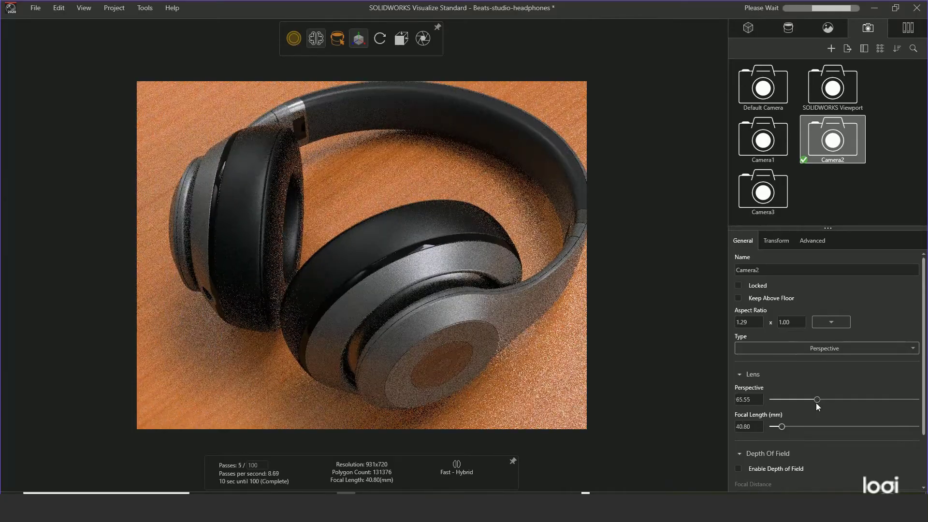
{"action": "left_click_drag", "start_coordinate": [817, 401], "coordinate": [811, 404]}
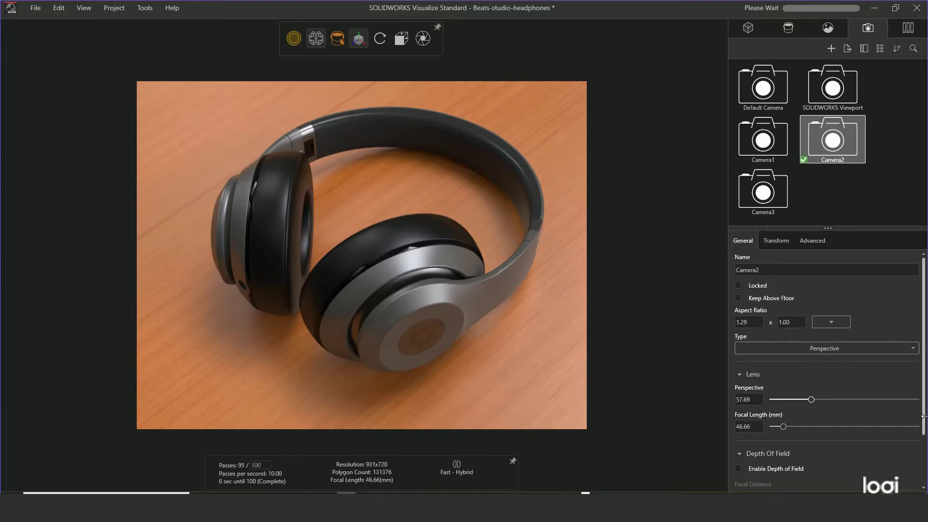
Step: Enable depth of field for Camera2, pick the focus point on the front ear cushion and set the aperture to 2.36 mm
{"action": "left_click_drag", "start_coordinate": [924, 417], "coordinate": [924, 474]}
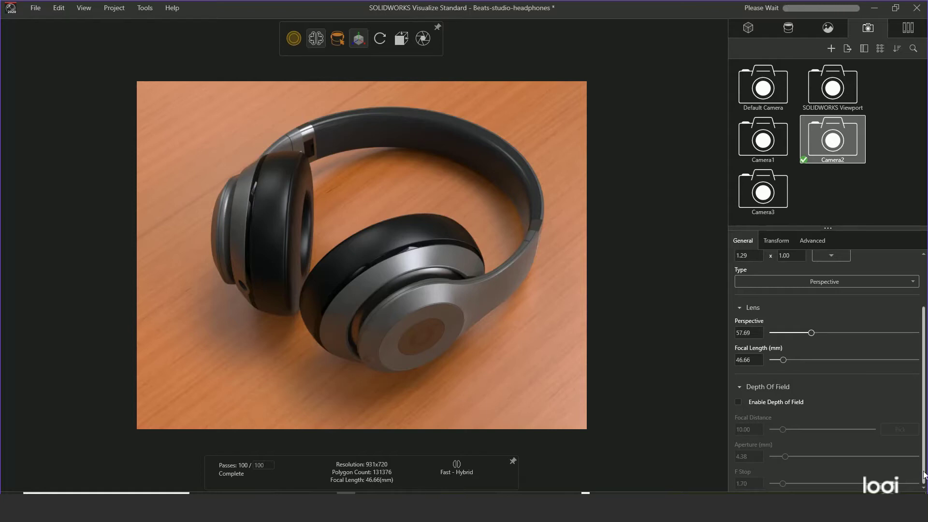
{"action": "left_click", "coordinate": [739, 402]}
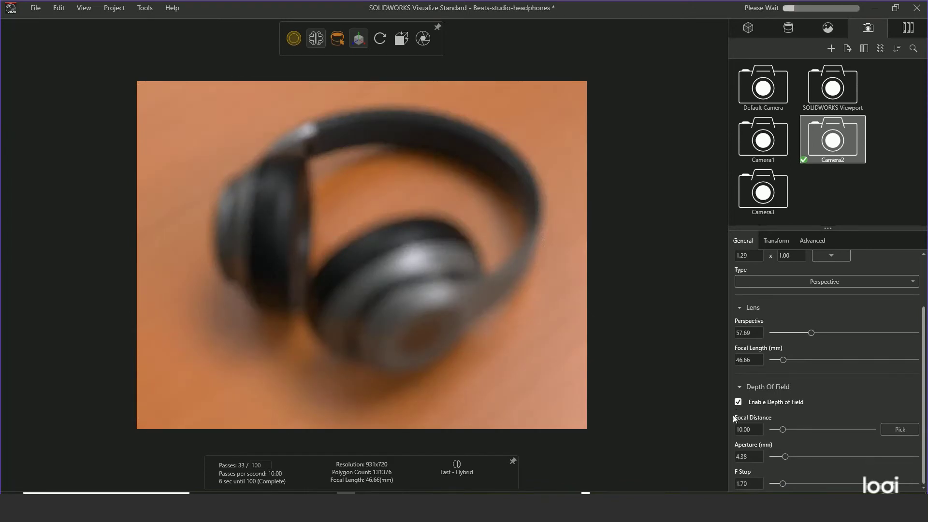
{"action": "left_click", "coordinate": [903, 432]}
{"action": "left_click", "coordinate": [359, 273]}
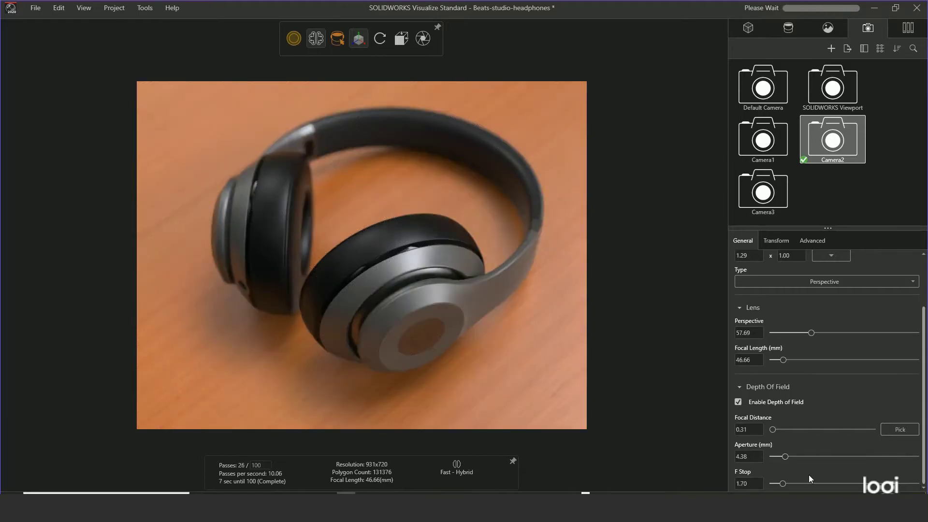
{"action": "mouse_move", "coordinate": [785, 456]}
{"action": "left_mouse_down"}
{"action": "mouse_move", "coordinate": [811, 459]}
{"action": "mouse_move", "coordinate": [779, 465]}
{"action": "left_mouse_up"}
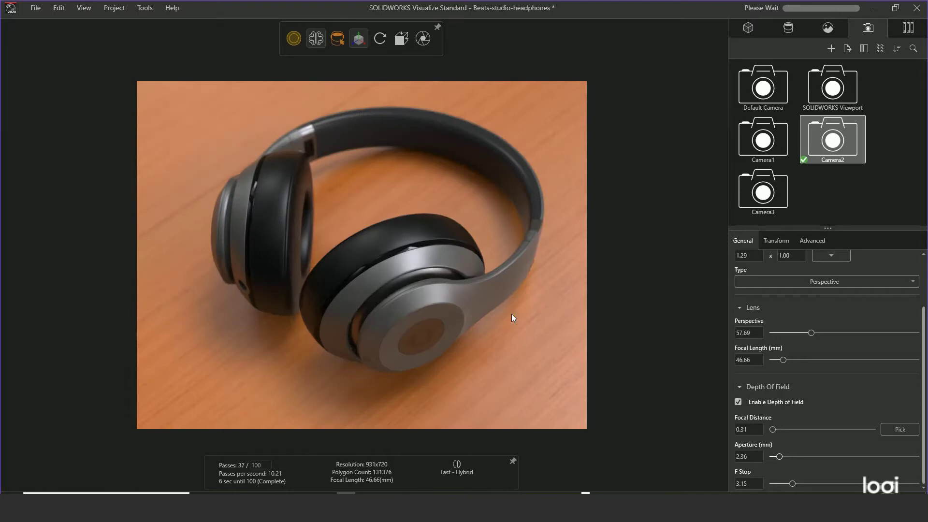
Step: Pick a new depth-of-field focus point on the front ear cup and set Camera2's F Stop to 8.09
{"action": "left_click", "coordinate": [900, 429]}
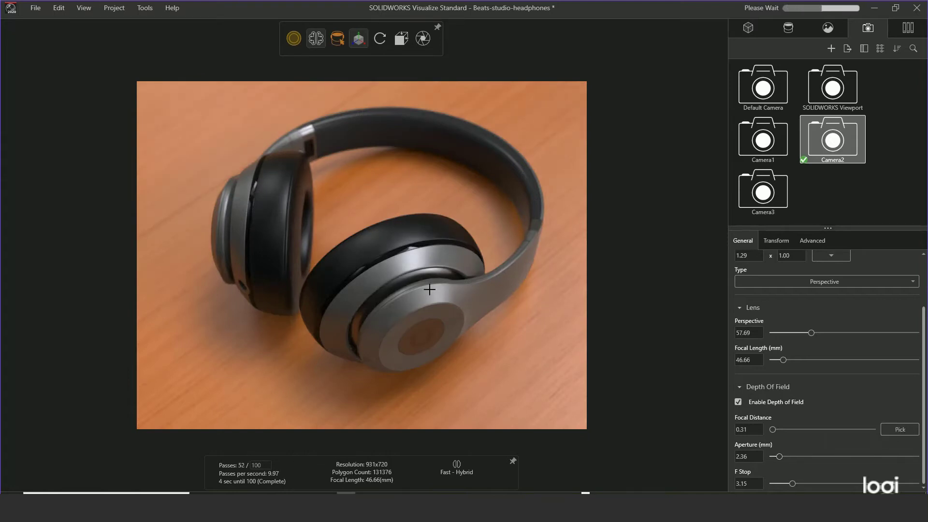
{"action": "left_click", "coordinate": [399, 275]}
{"action": "left_click_drag", "start_coordinate": [794, 483], "coordinate": [800, 484]}
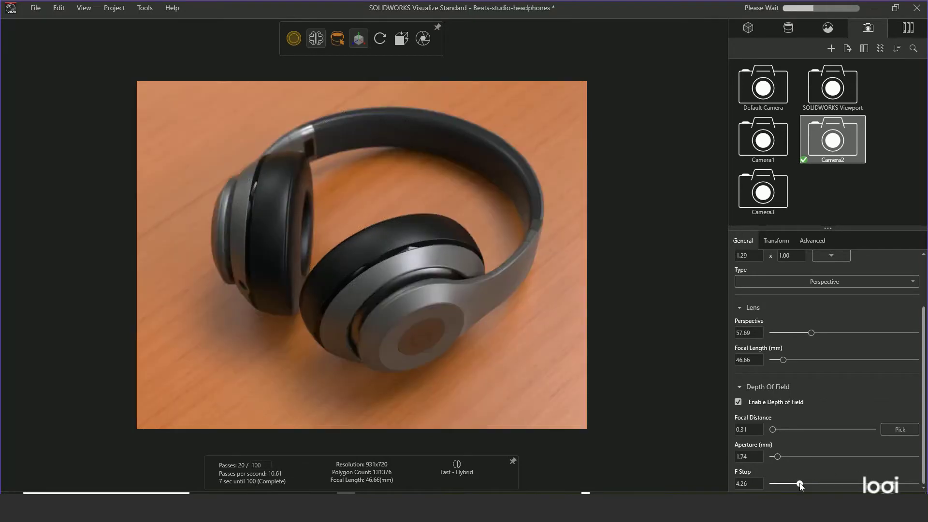
{"action": "left_click_drag", "start_coordinate": [798, 485], "coordinate": [826, 485]}
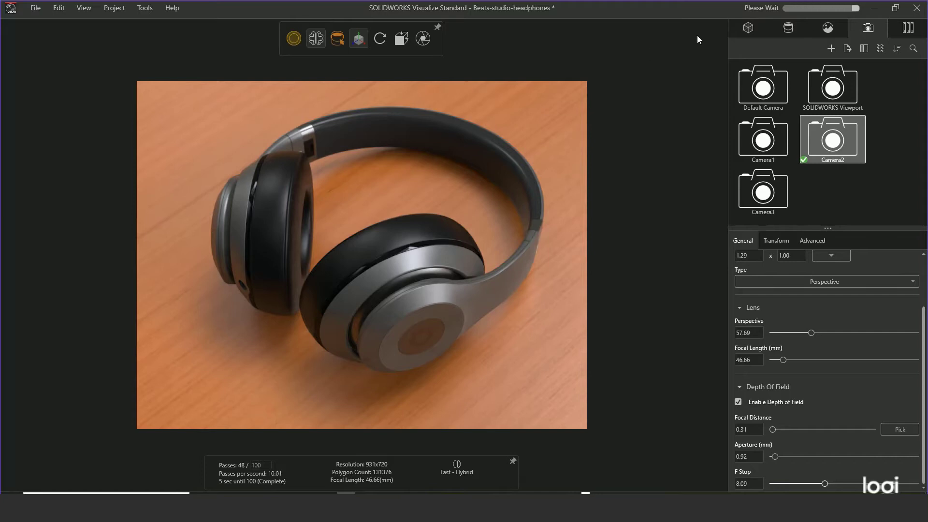
Step: Review the project's appearances and environments and the local library's content categories, keeping the library category on Appearances
{"action": "left_click", "coordinate": [908, 29]}
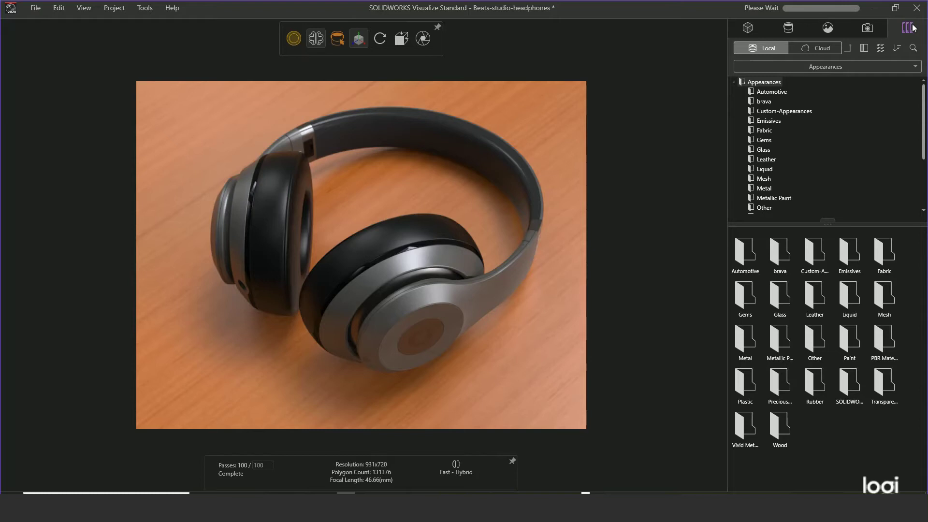
{"action": "left_click", "coordinate": [790, 30]}
{"action": "left_click", "coordinate": [828, 30]}
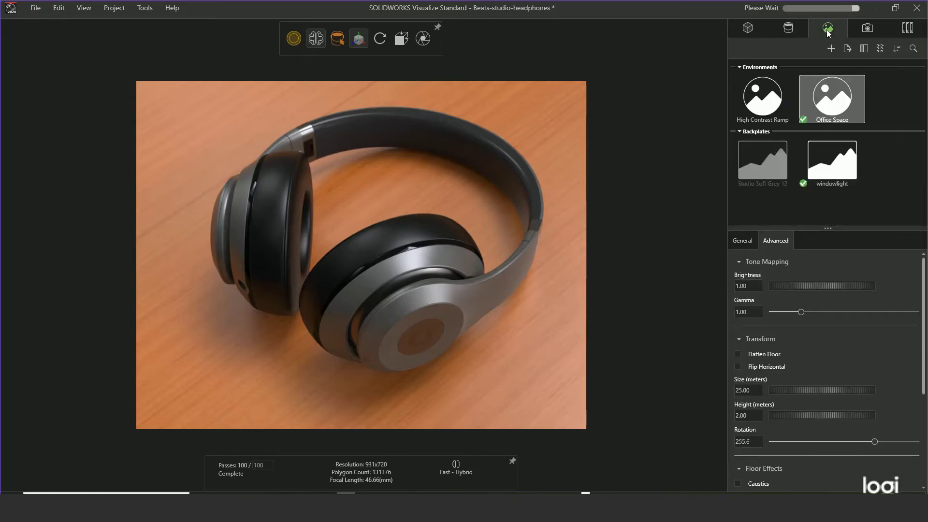
{"action": "left_click", "coordinate": [790, 30]}
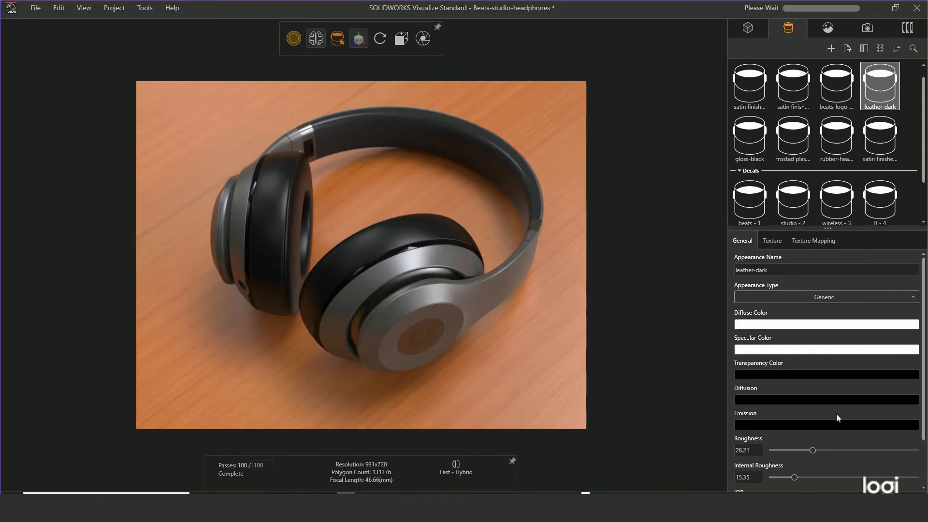
{"action": "left_click", "coordinate": [828, 29]}
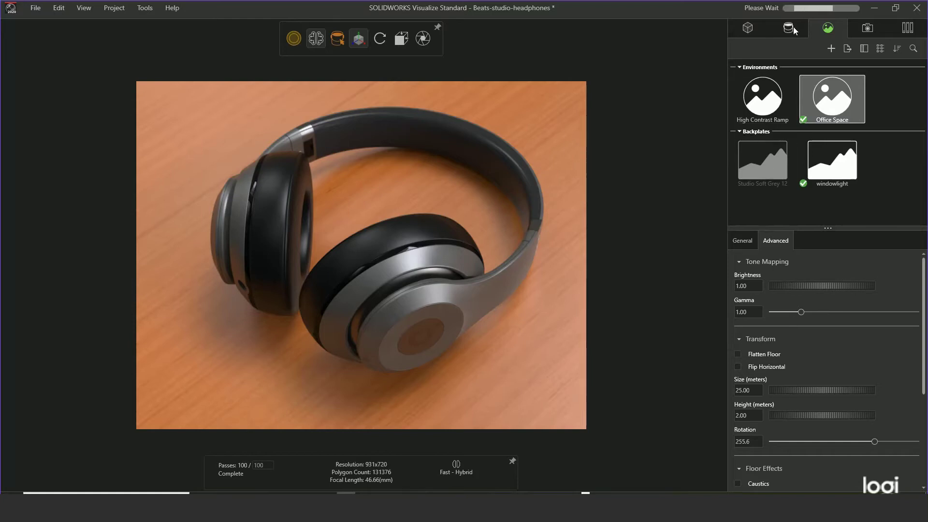
{"action": "left_click", "coordinate": [908, 30]}
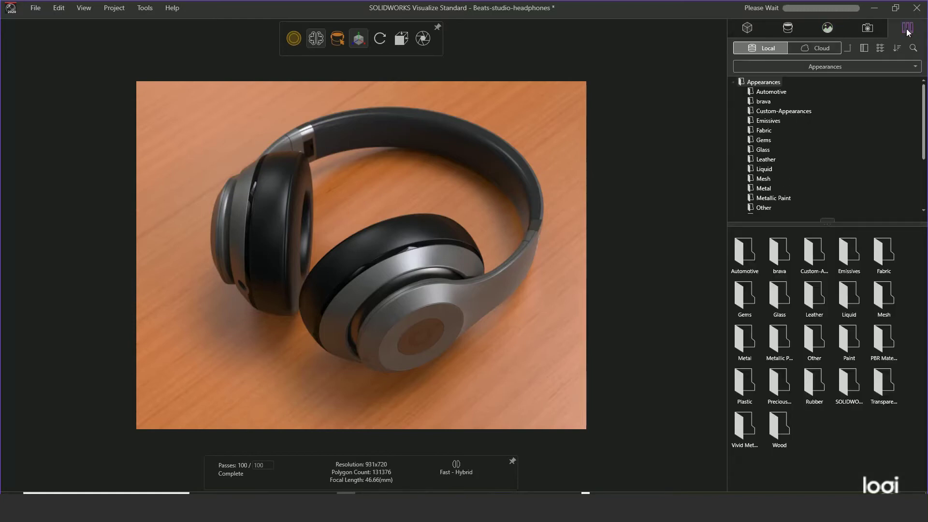
{"action": "left_click", "coordinate": [915, 72]}
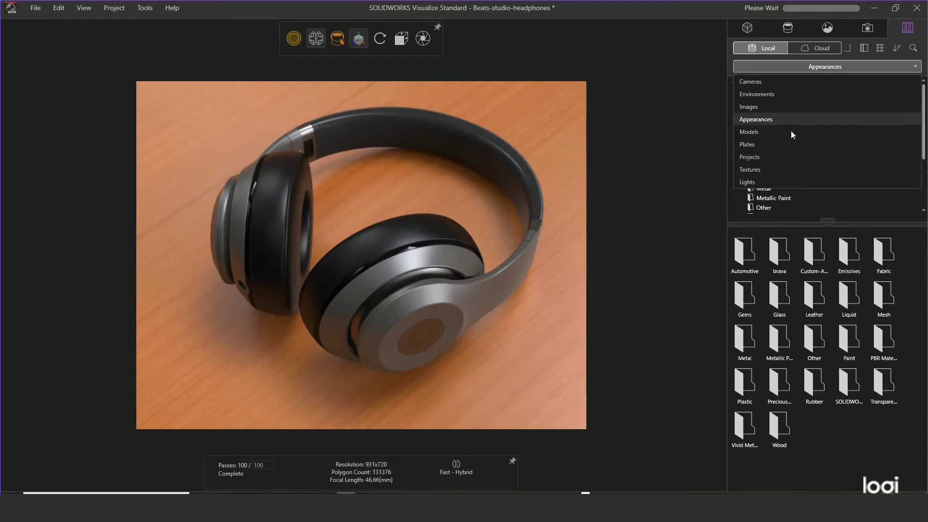
{"action": "left_click", "coordinate": [778, 119]}
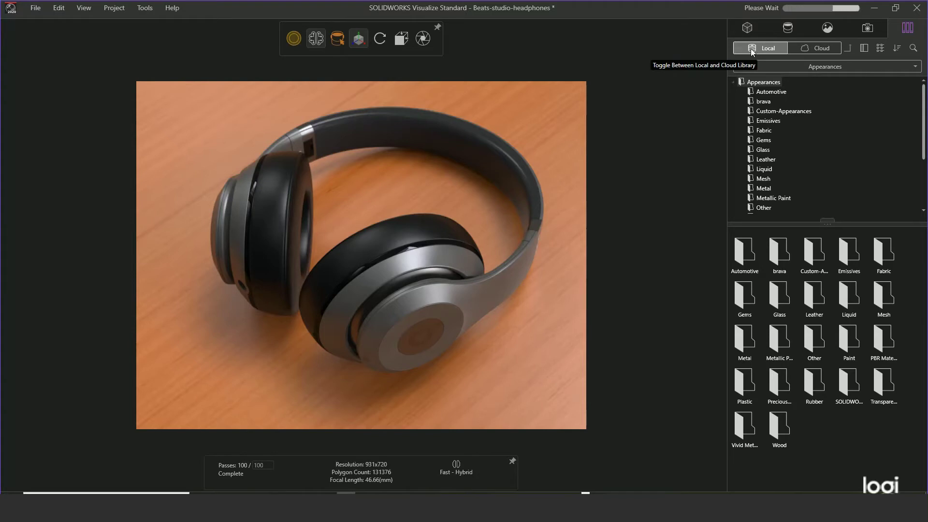
Step: Switch from the local to the cloud library, open its Leather appearances and download Headphone Leather
{"action": "left_click", "coordinate": [817, 49]}
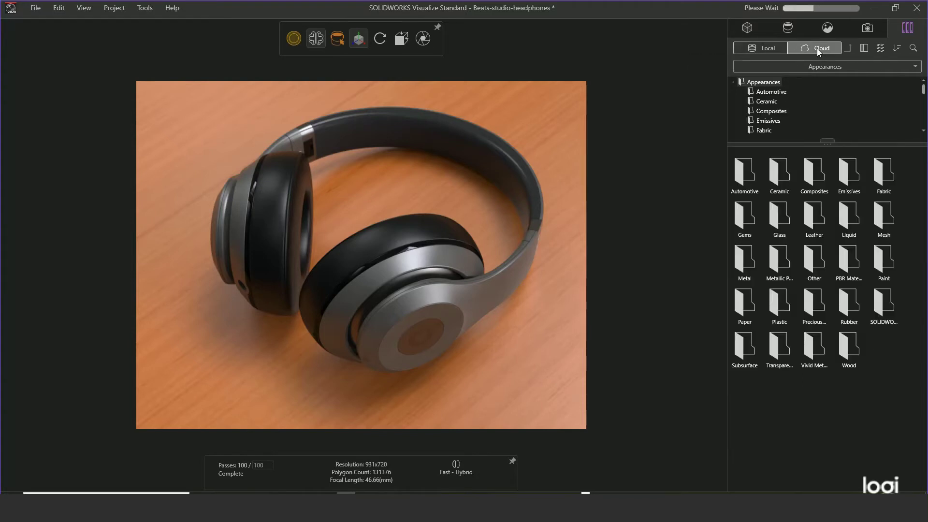
{"action": "left_click", "coordinate": [771, 48]}
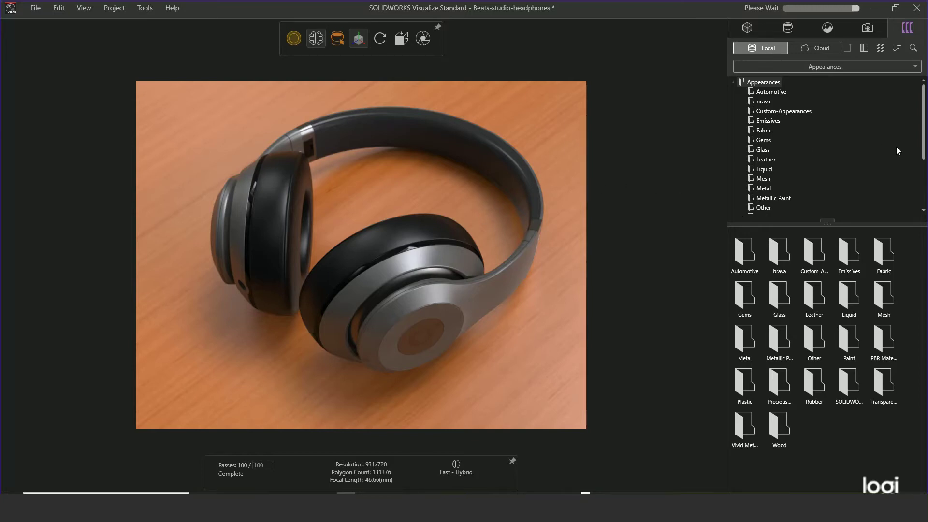
{"action": "left_click", "coordinate": [816, 49]}
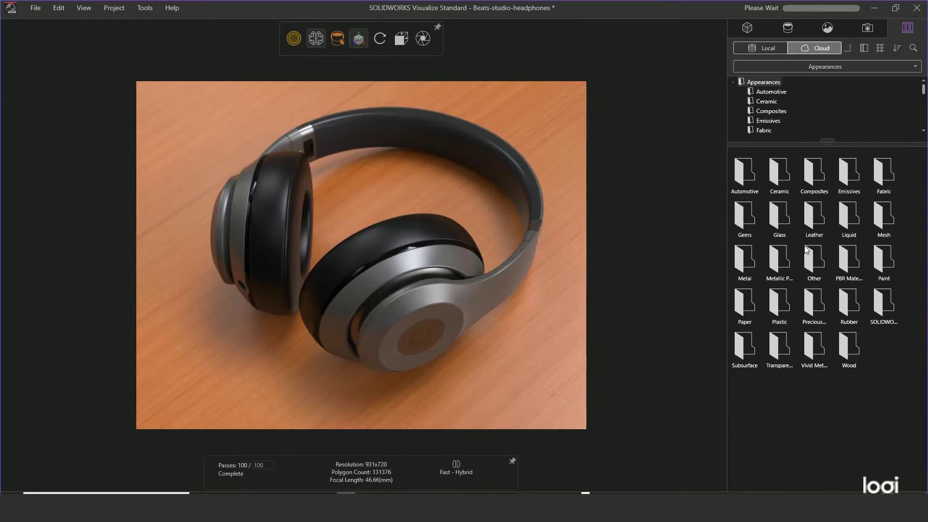
{"action": "double_click", "coordinate": [812, 219]}
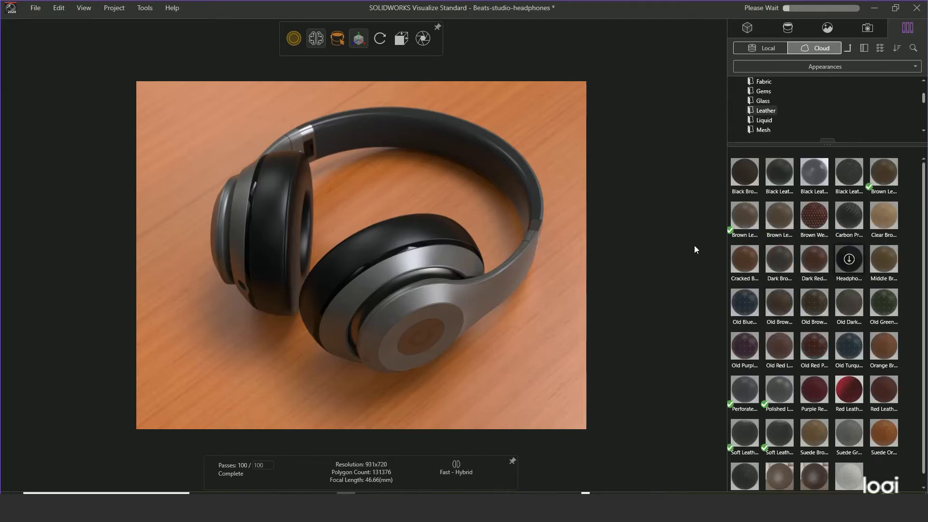
{"action": "left_click", "coordinate": [849, 261]}
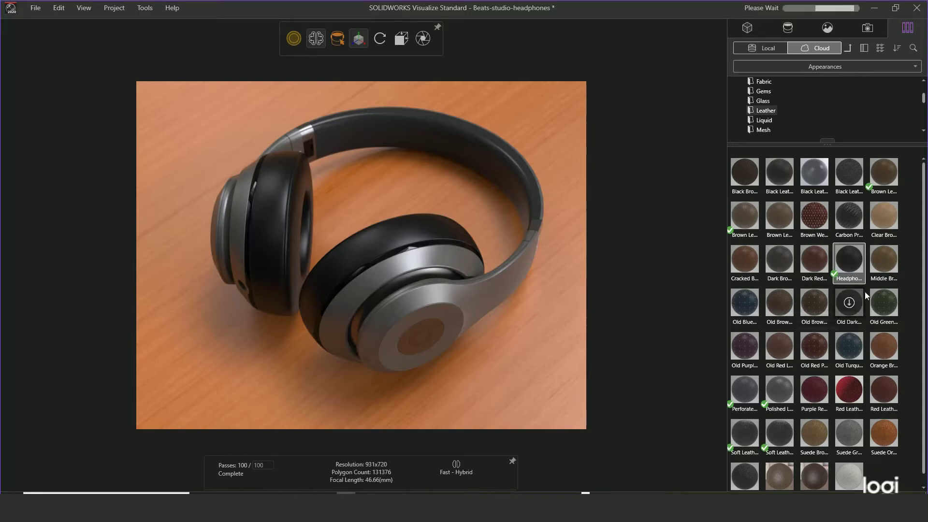
Step: Look at the sorting options, try the Small List display for the leather appearances and restore the Medium thumbnails
{"action": "mouse_move", "coordinate": [862, 299]}
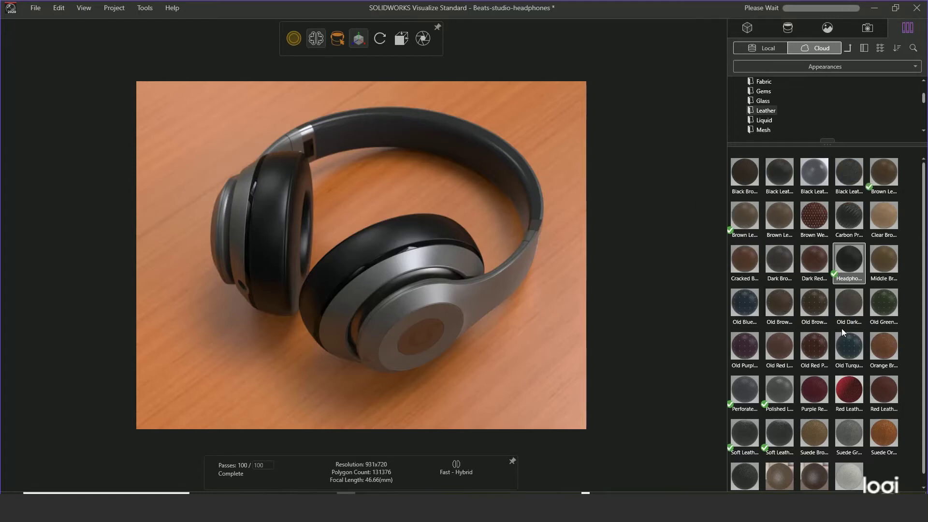
{"action": "mouse_move", "coordinate": [854, 324]}
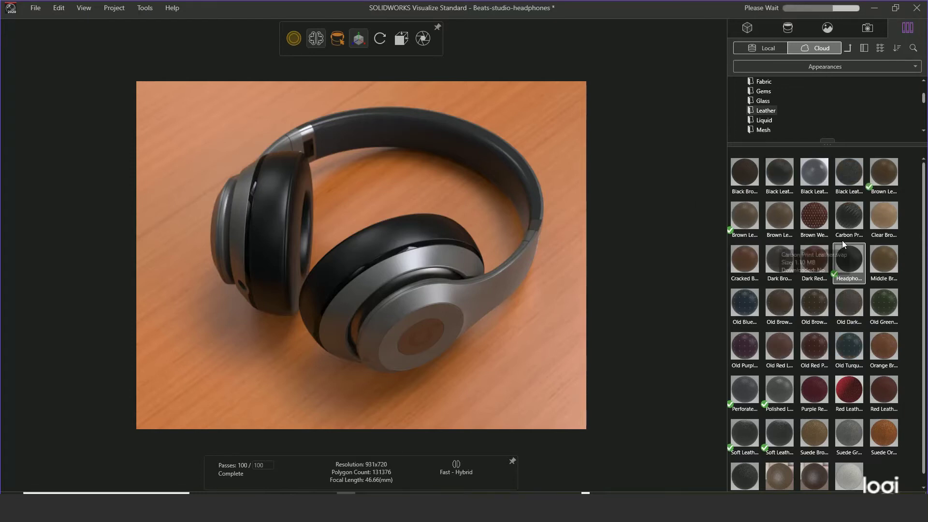
{"action": "mouse_move", "coordinate": [848, 243]}
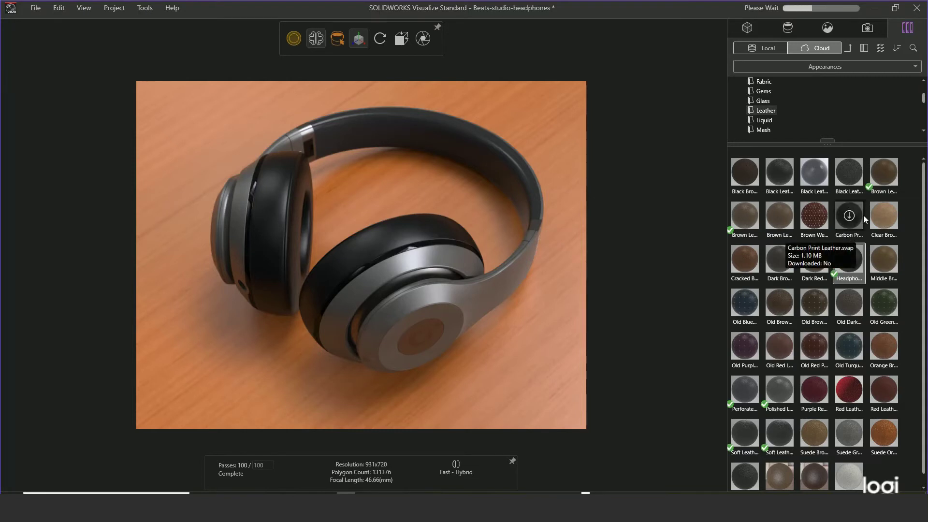
{"action": "left_click", "coordinate": [898, 49]}
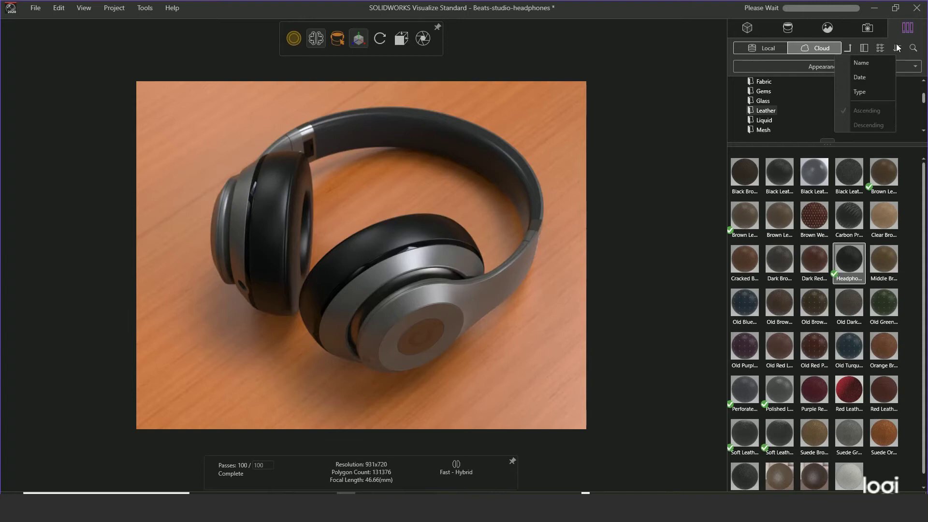
{"action": "left_click", "coordinate": [879, 46]}
{"action": "left_click", "coordinate": [880, 47]}
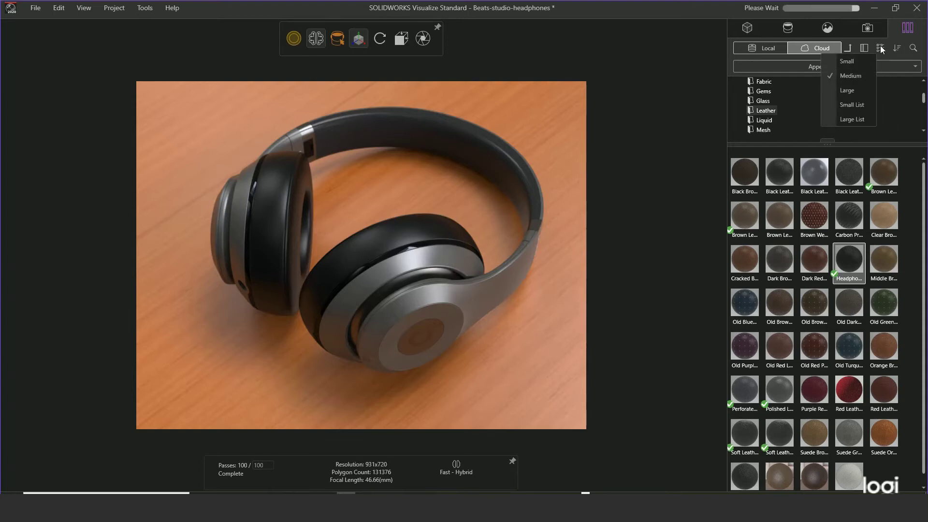
{"action": "left_click", "coordinate": [847, 105]}
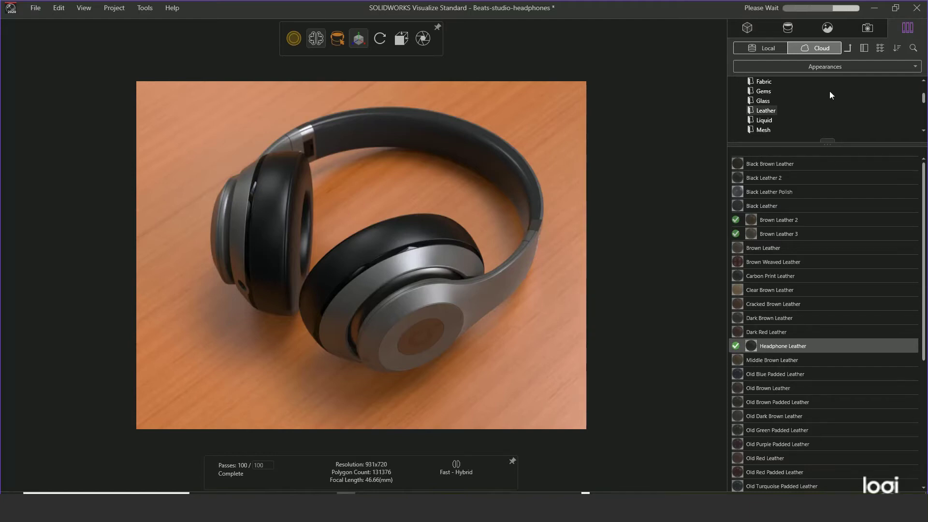
{"action": "left_click", "coordinate": [880, 47]}
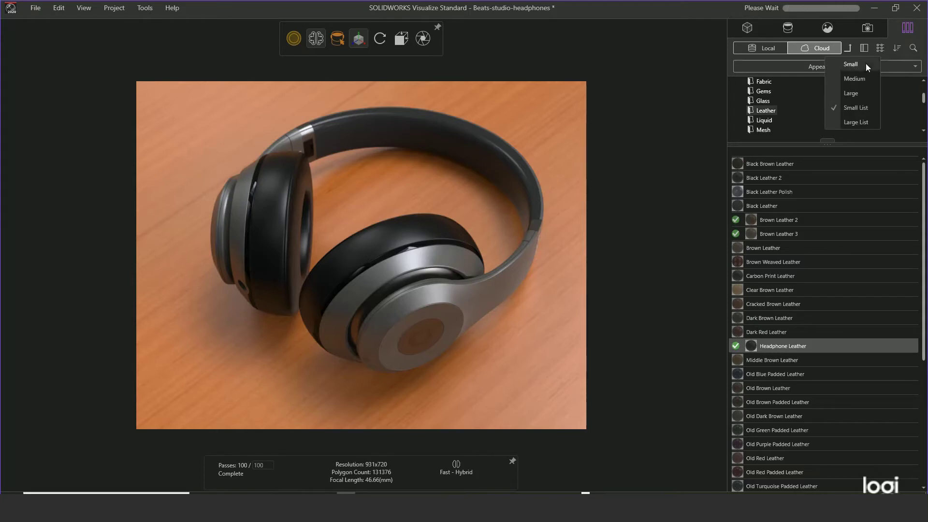
{"action": "left_click", "coordinate": [851, 77]}
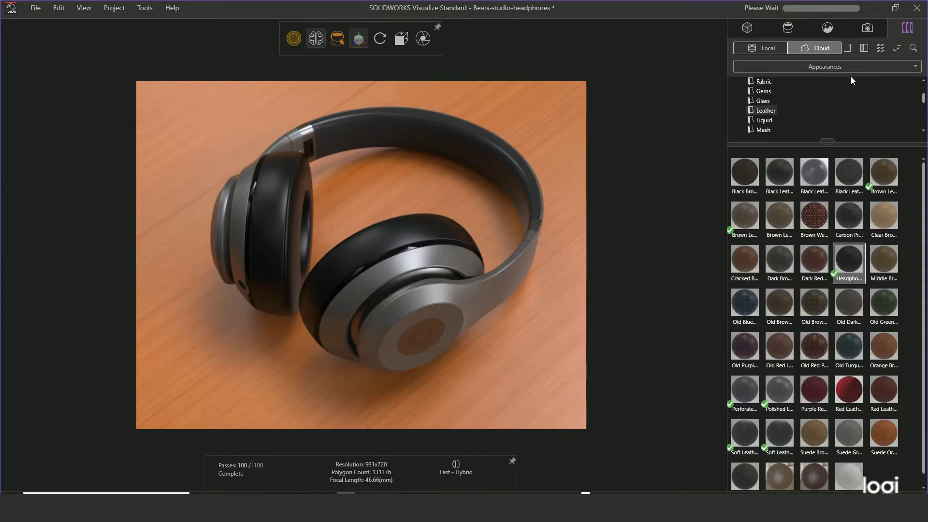
Step: Display the cloud library's leather appearances as a Small List
{"action": "mouse_move", "coordinate": [753, 317]}
{"action": "left_click", "coordinate": [883, 47]}
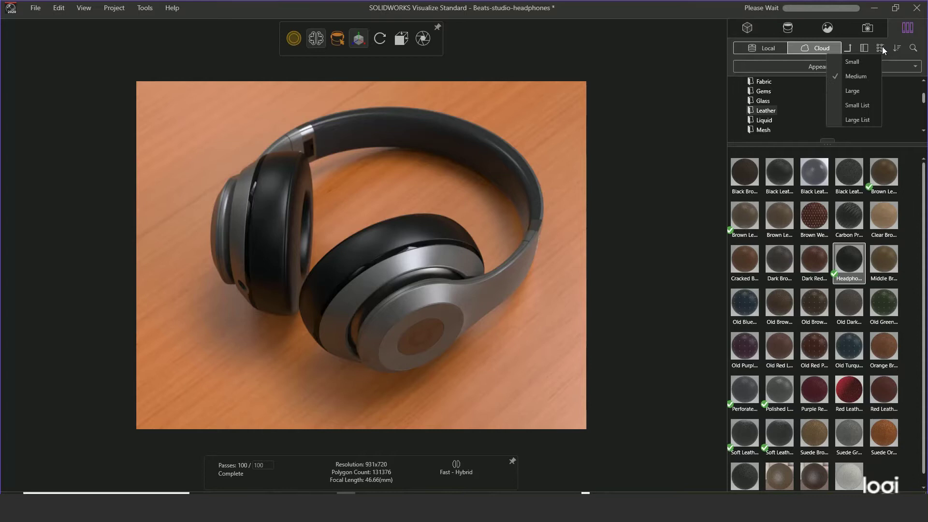
{"action": "left_click", "coordinate": [889, 89]}
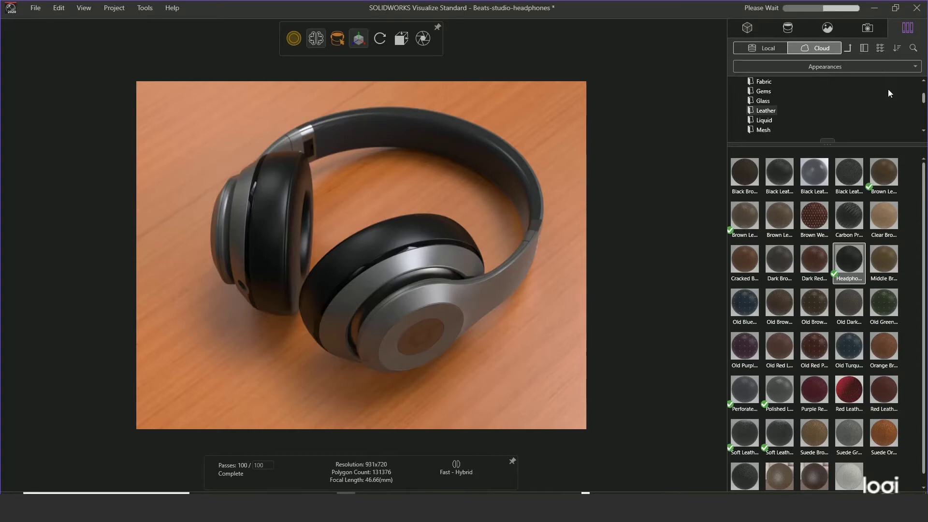
{"action": "left_click", "coordinate": [883, 48]}
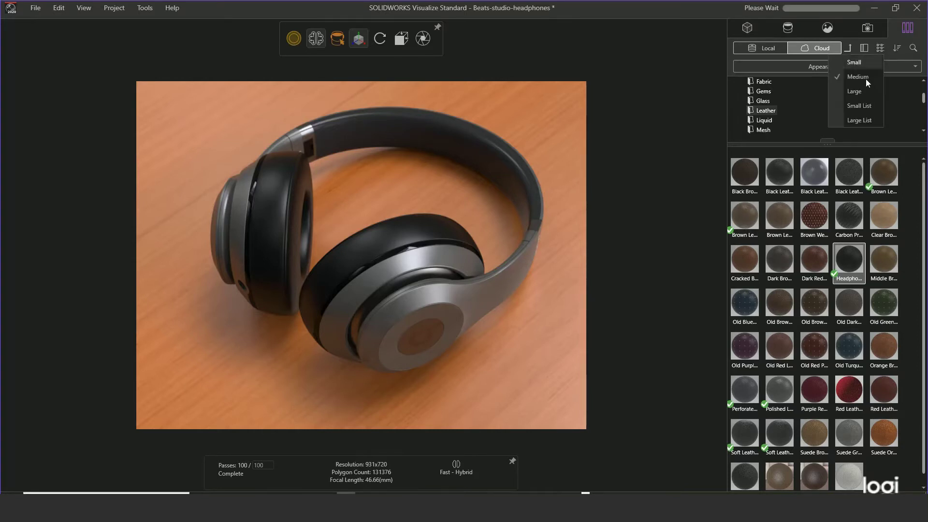
{"action": "left_click", "coordinate": [861, 104]}
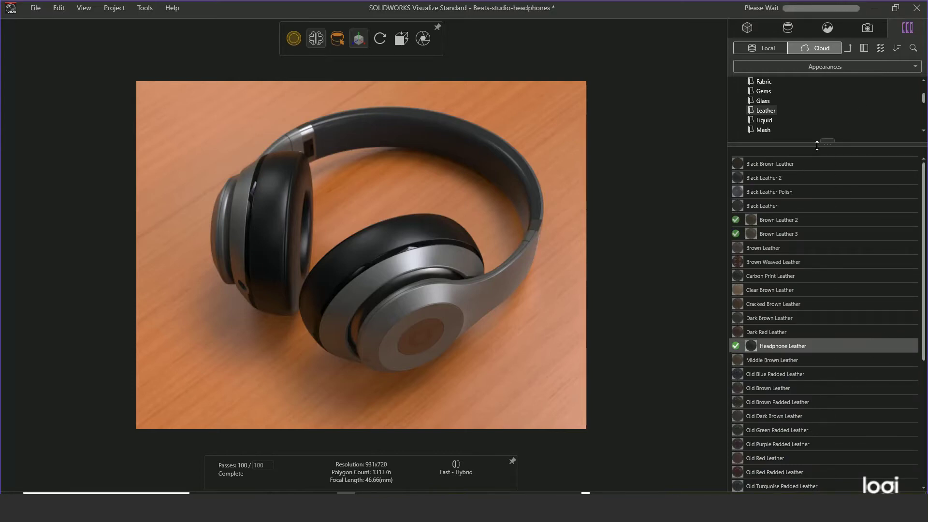
Step: Enlarge the library's folder tree area and list the cloud appearances in the Wood folder
{"action": "left_click_drag", "start_coordinate": [817, 146], "coordinate": [820, 212]}
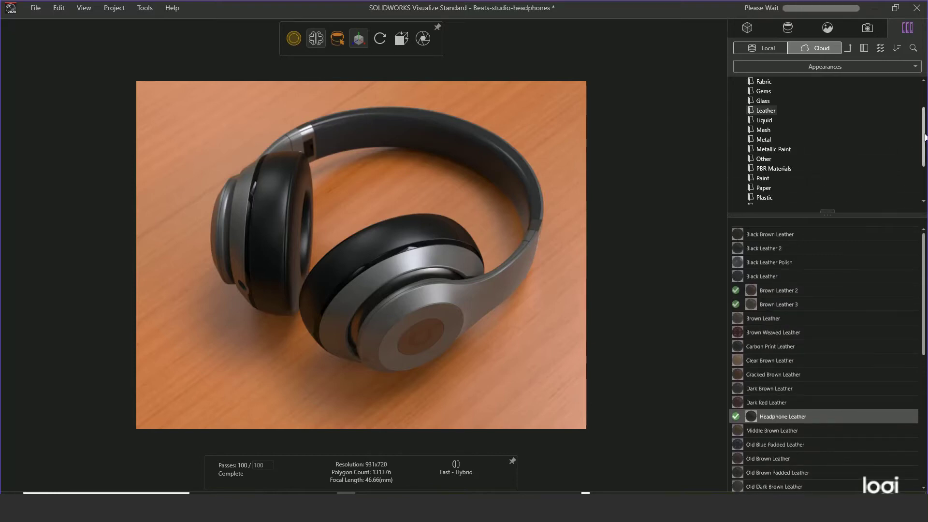
{"action": "scroll", "coordinate": [923, 142], "scroll_direction": "up", "scroll_amount": 2}
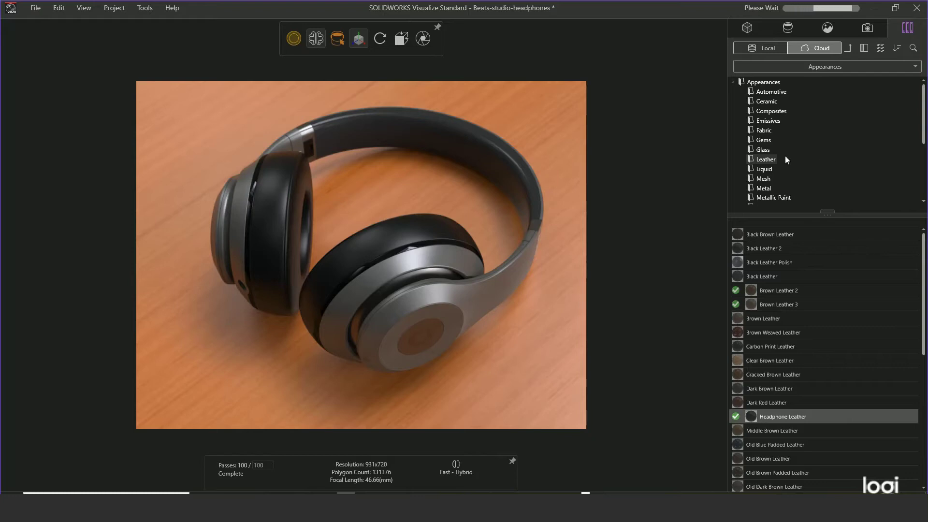
{"action": "left_click_drag", "start_coordinate": [921, 135], "coordinate": [922, 189]}
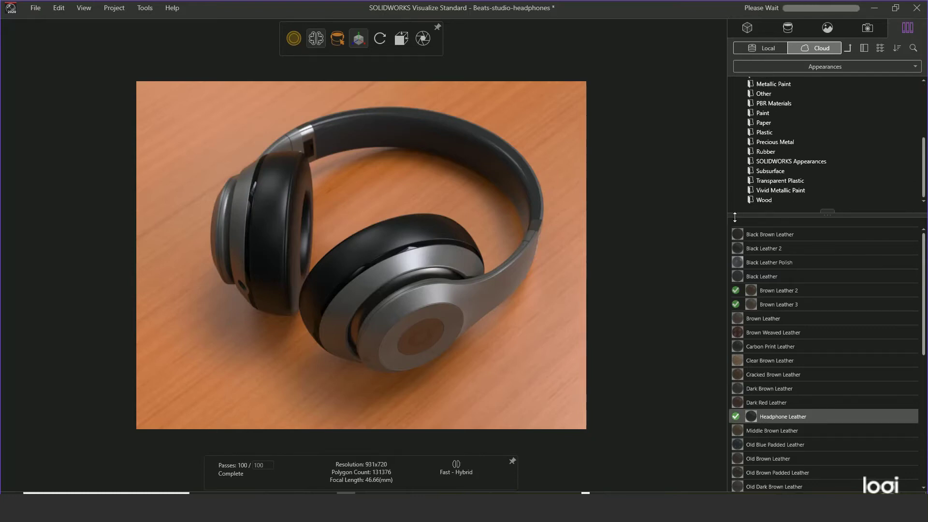
{"action": "left_click", "coordinate": [758, 200]}
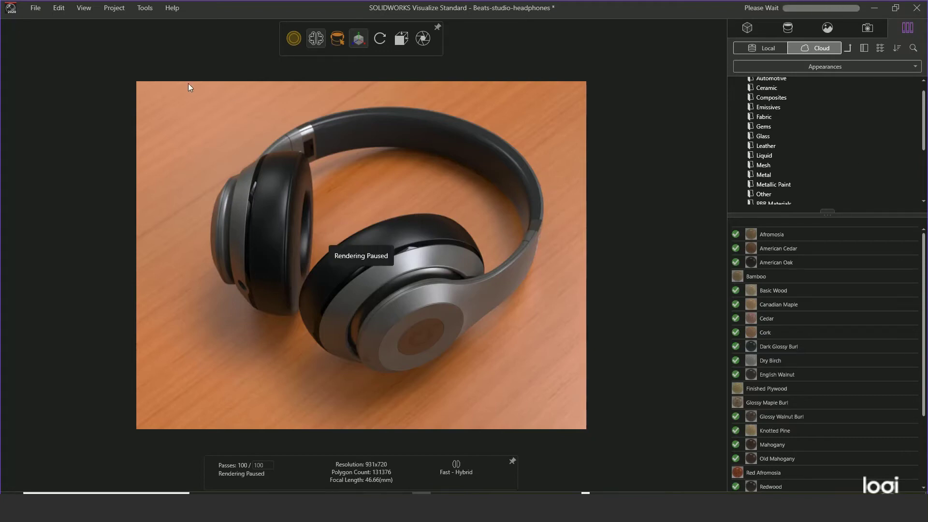
Step: Close the Beats-studio-headphones project without saving its changes
{"action": "left_click", "coordinate": [35, 8]}
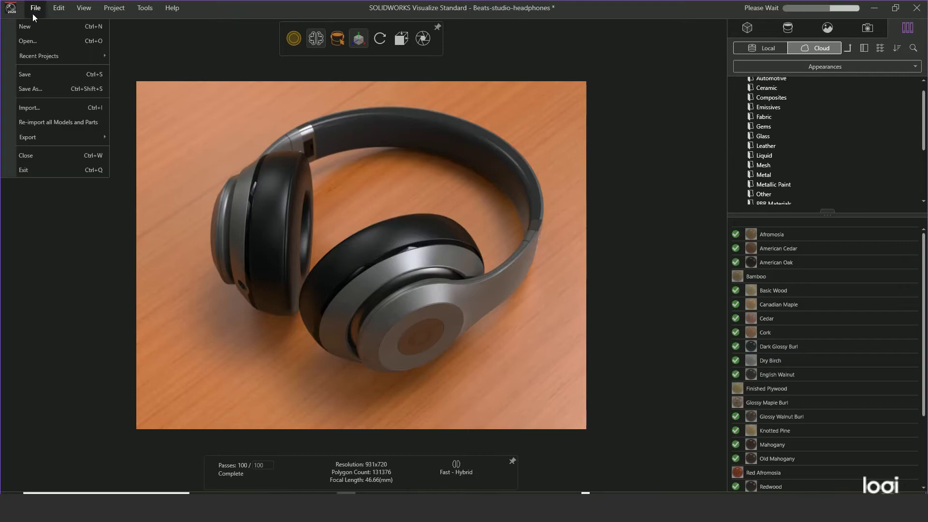
{"action": "left_click", "coordinate": [24, 154]}
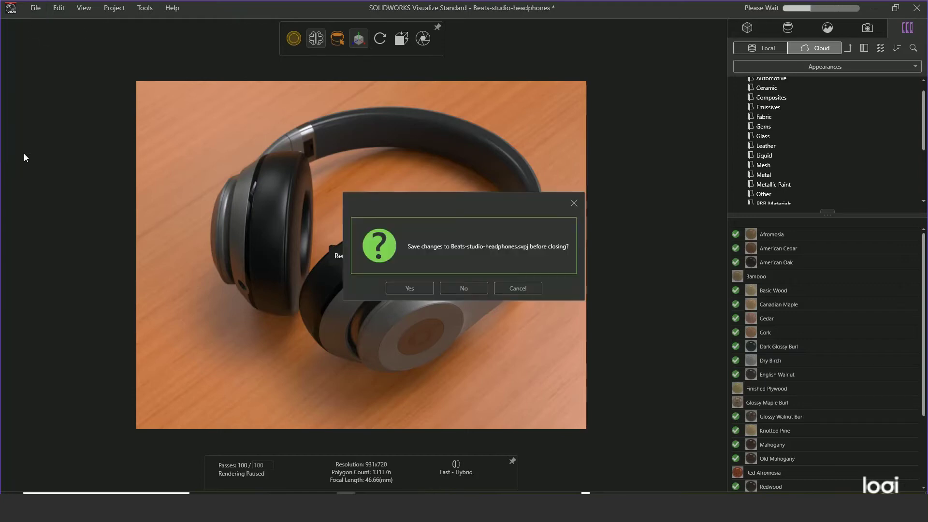
{"action": "left_click", "coordinate": [457, 286]}
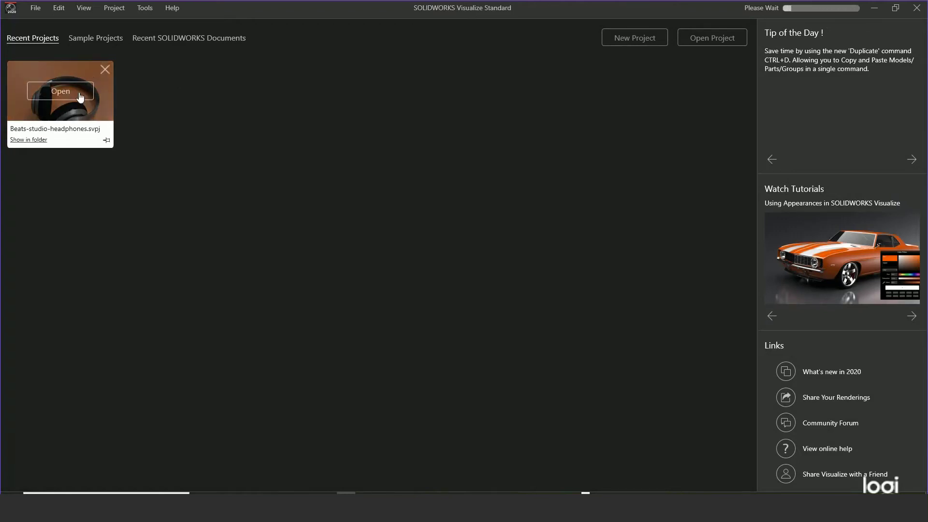
Step: Open the SOLIDWORKS part BeatsStudio-mm.SLDPRT from the episode-23 folder as a new project
{"action": "left_click", "coordinate": [36, 7]}
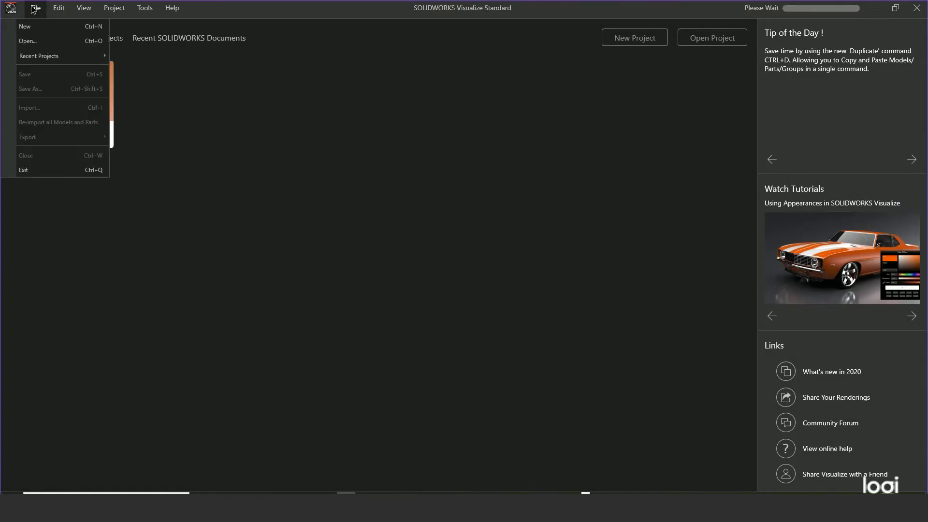
{"action": "left_click", "coordinate": [30, 41]}
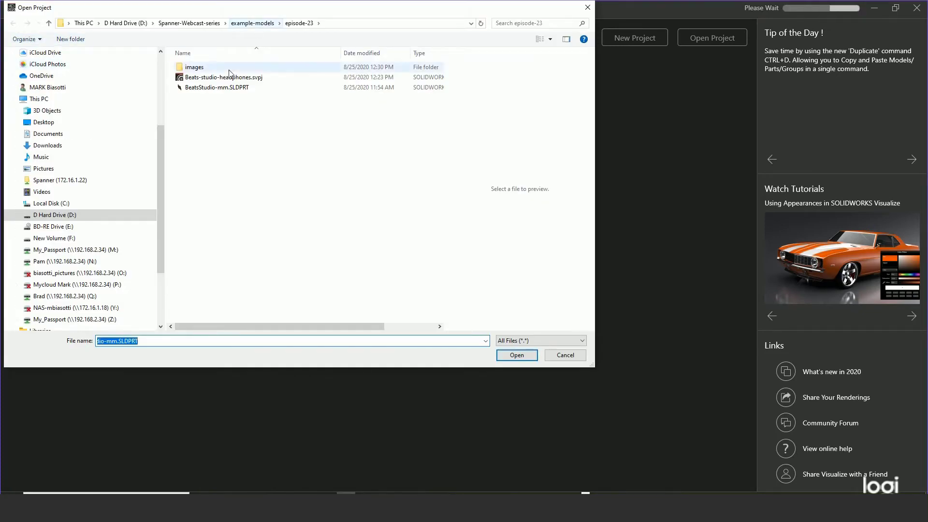
{"action": "left_click", "coordinate": [217, 88]}
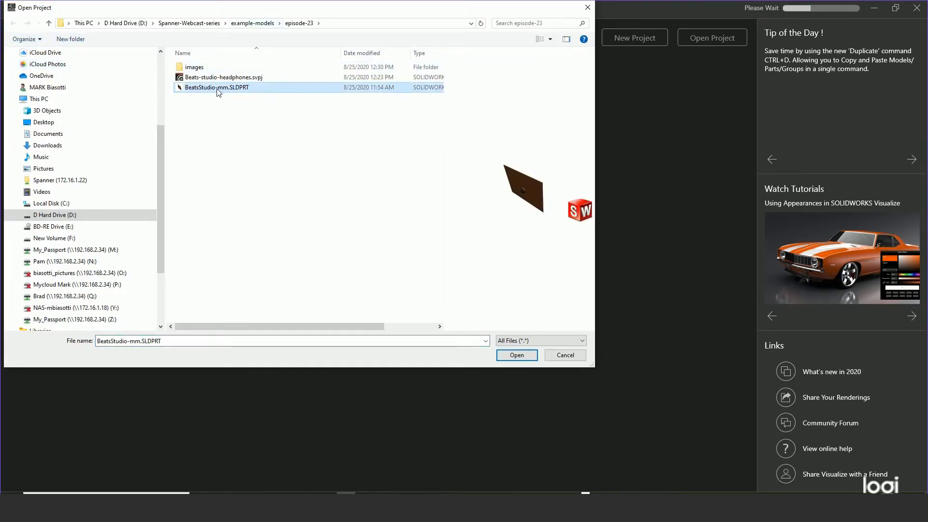
{"action": "left_click", "coordinate": [515, 355]}
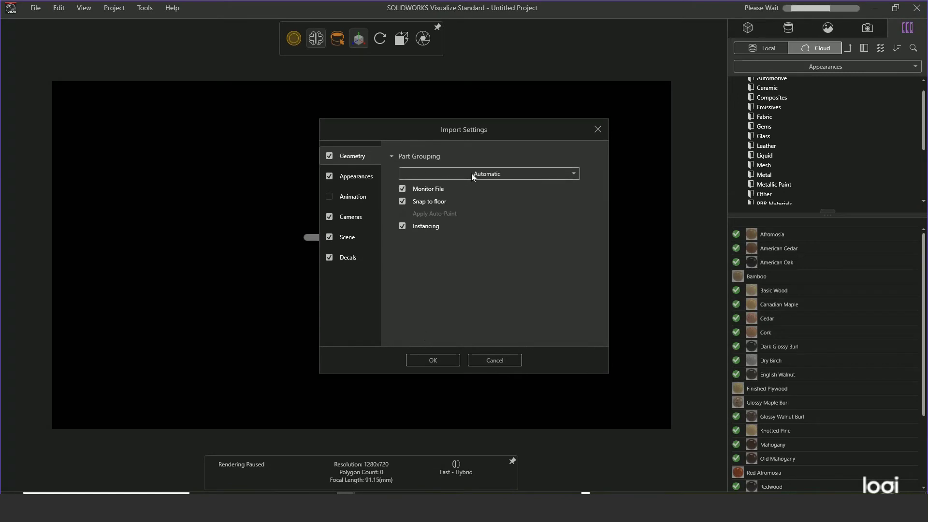
Step: Look through the Part Grouping choices in the import settings and try the Animation import option on and off
{"action": "left_click", "coordinate": [576, 173]}
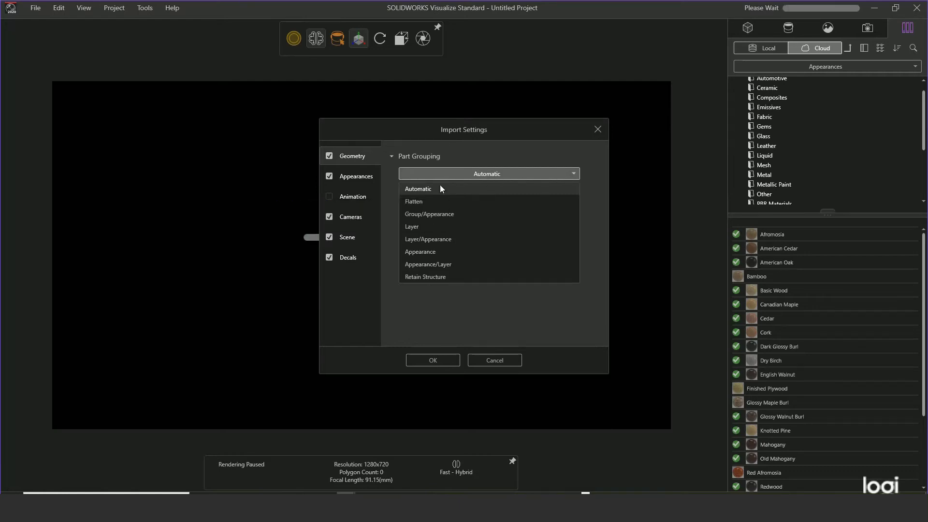
{"action": "left_click", "coordinate": [470, 304]}
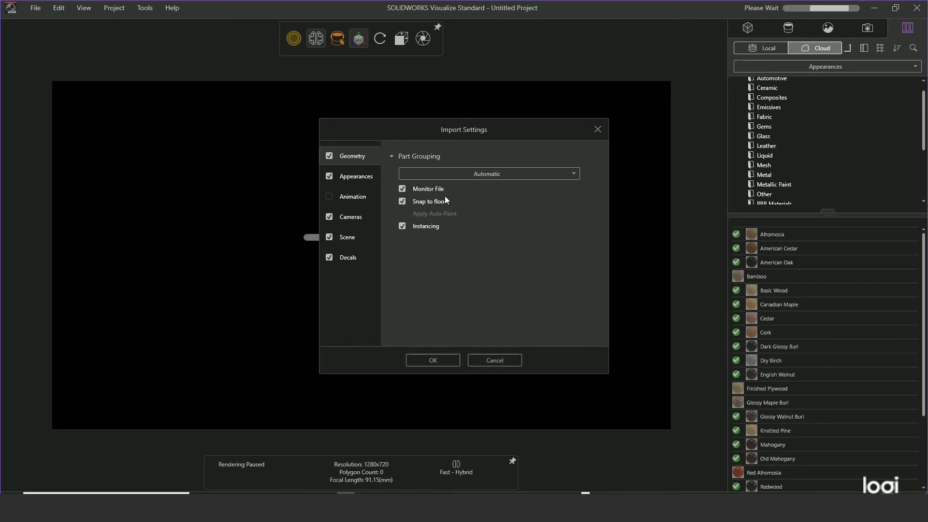
{"action": "left_click", "coordinate": [329, 198]}
{"action": "left_click", "coordinate": [329, 197]}
{"action": "left_click", "coordinate": [576, 174]}
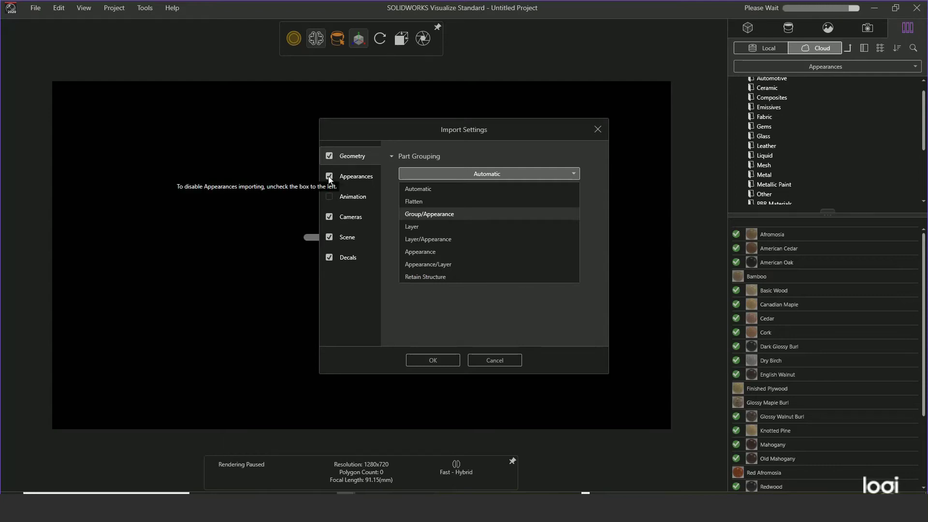
Step: Exclude cameras and scene from the import and import the part with Automatic part grouping
{"action": "left_click", "coordinate": [329, 216]}
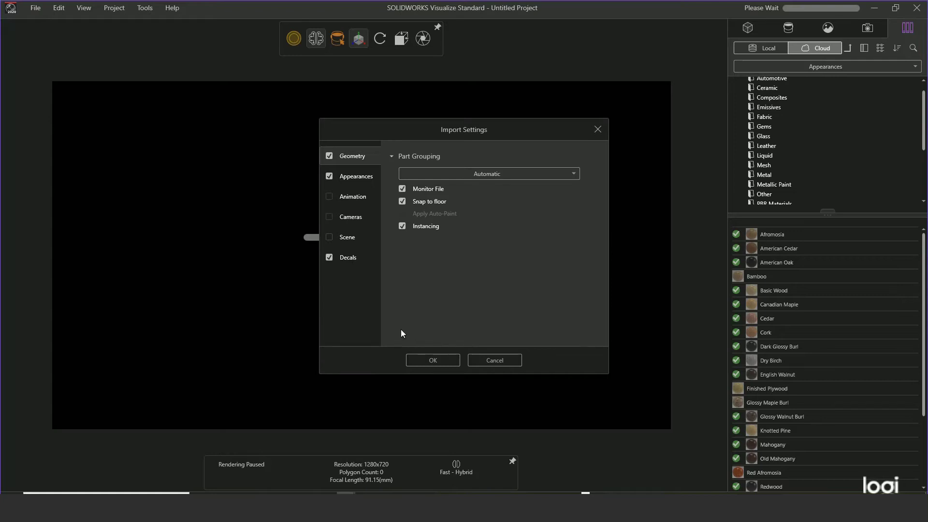
{"action": "left_click", "coordinate": [431, 358]}
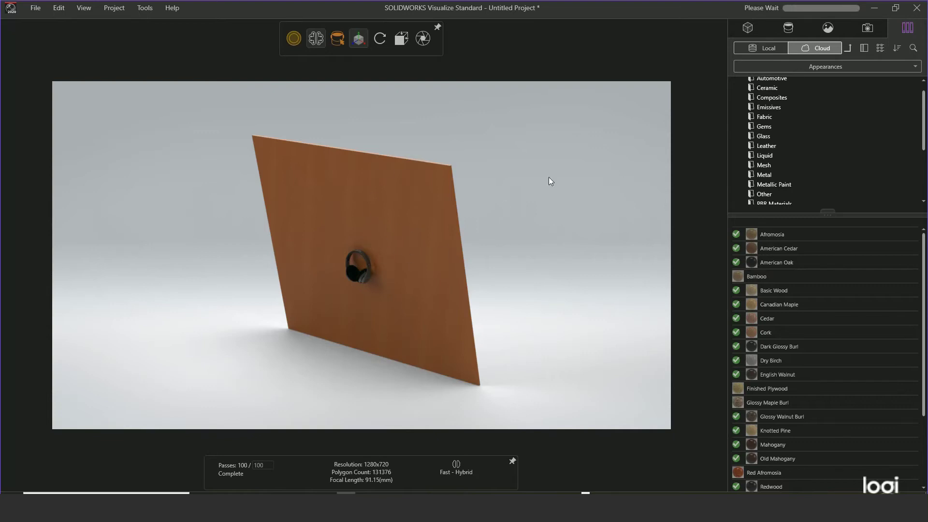
Step: Expand the BeatsStudio-mm model and its Root group to list the imported parts
{"action": "left_click", "coordinate": [747, 29]}
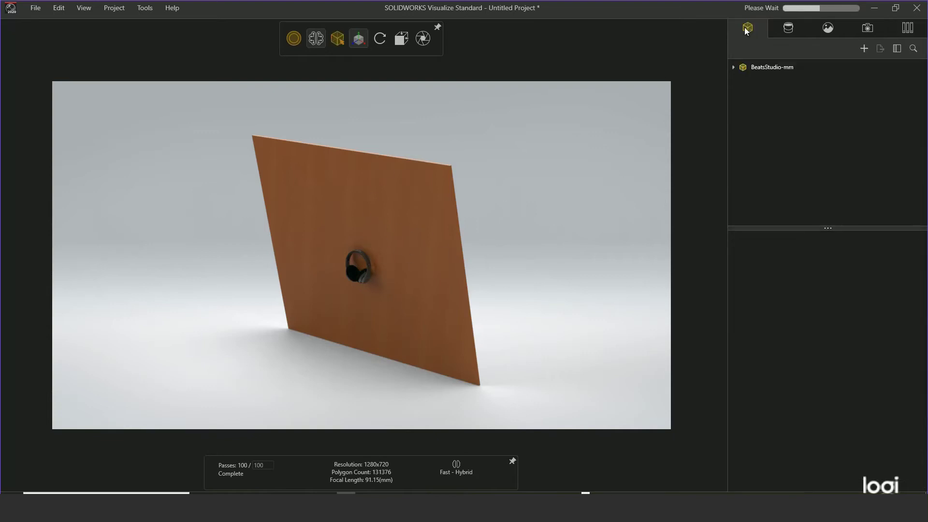
{"action": "left_click", "coordinate": [734, 68]}
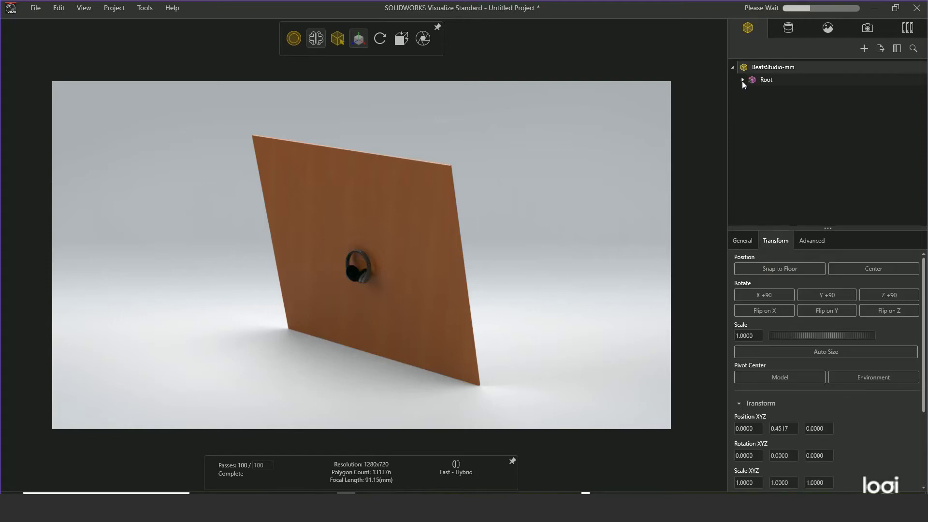
{"action": "left_click", "coordinate": [742, 80]}
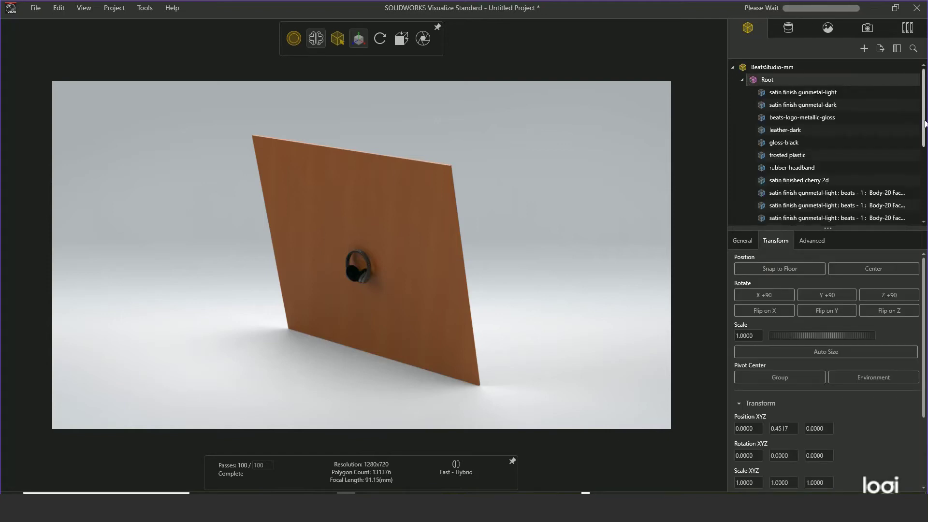
Step: Try hiding and reshowing the satin finished cherry 2d part from the model tree and look at its context commands
{"action": "left_click", "coordinate": [796, 181]}
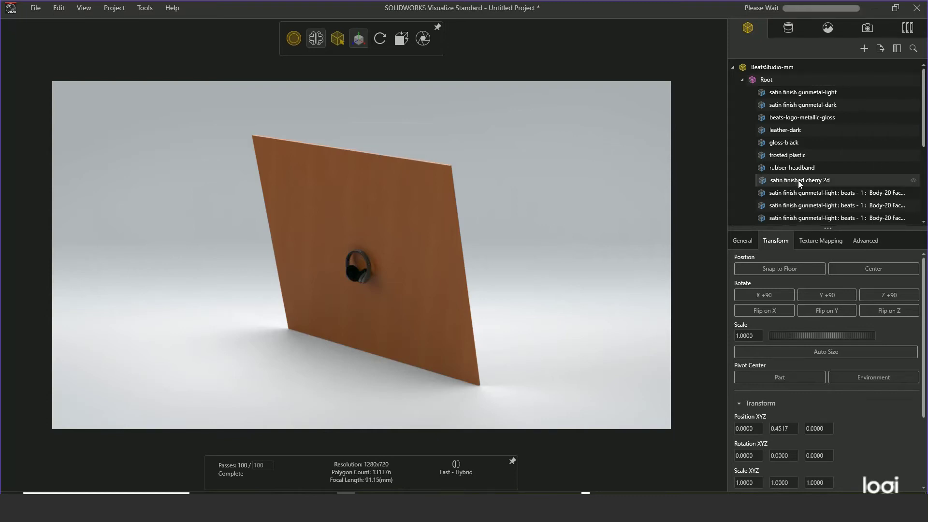
{"action": "left_click", "coordinate": [914, 181]}
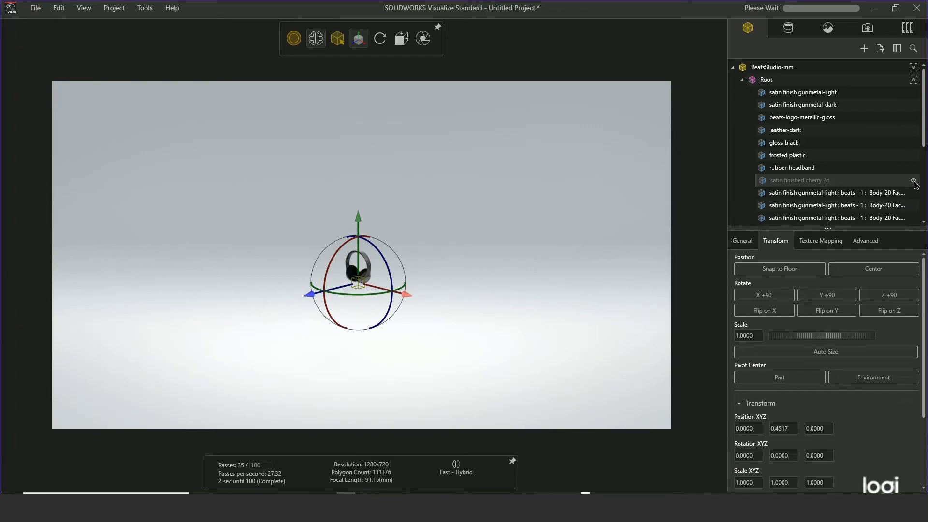
{"action": "left_click", "coordinate": [914, 181]}
{"action": "right_click", "coordinate": [798, 180]}
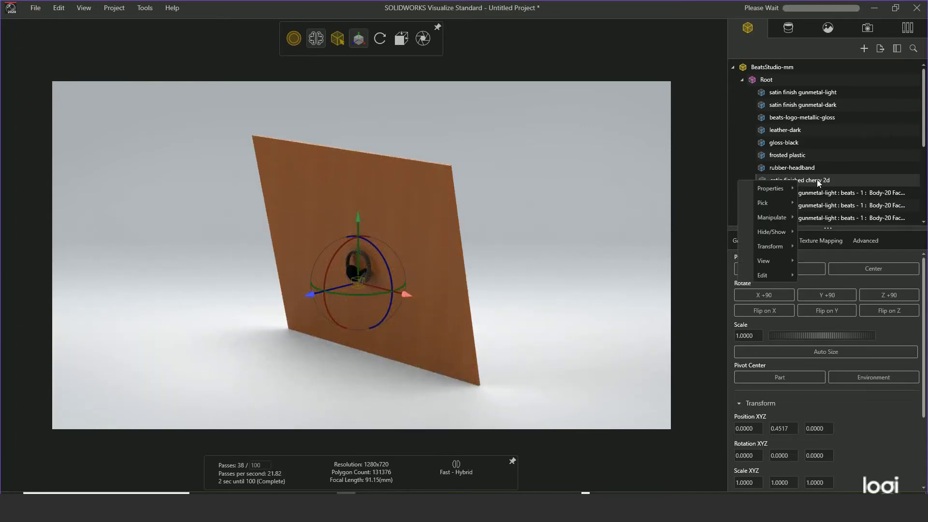
{"action": "left_click", "coordinate": [821, 180]}
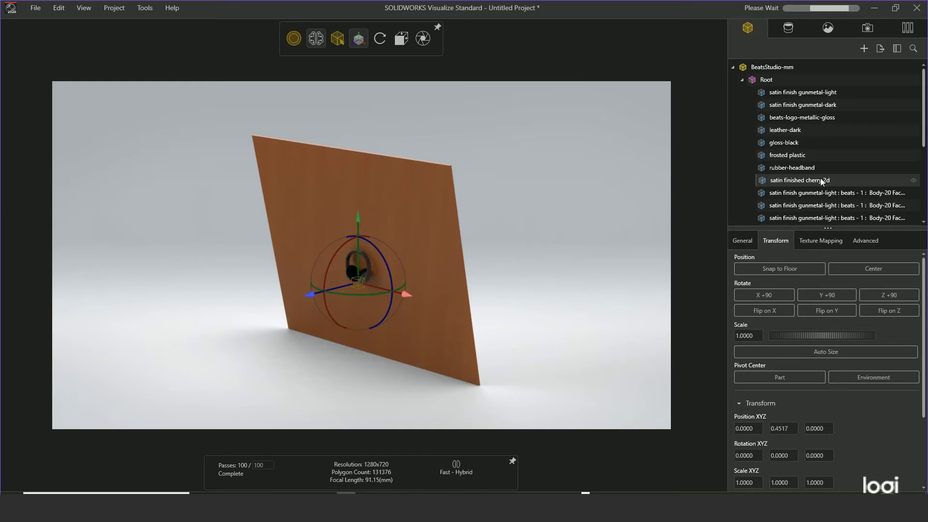
Step: Try the Visible and Disabled options in the general properties of the satin finished cherry 2d part, then restore both
{"action": "left_click", "coordinate": [747, 241]}
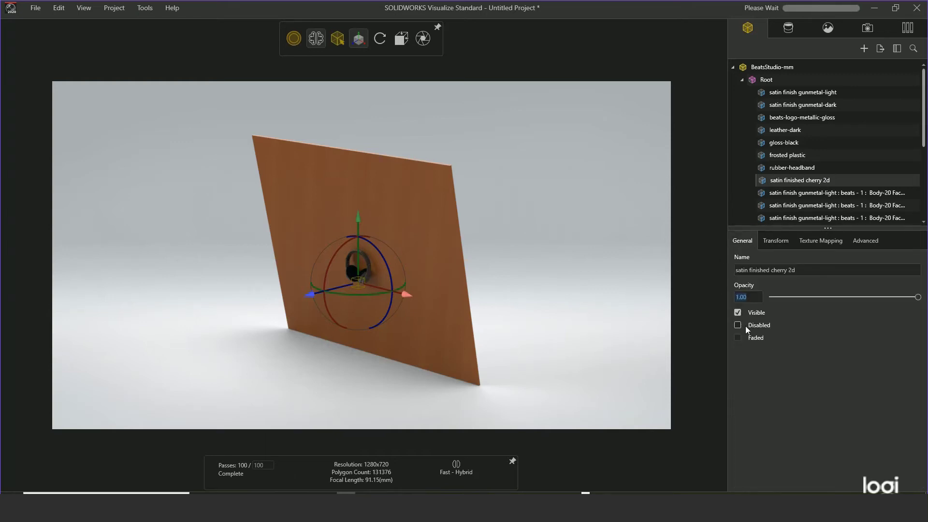
{"action": "left_click", "coordinate": [738, 313]}
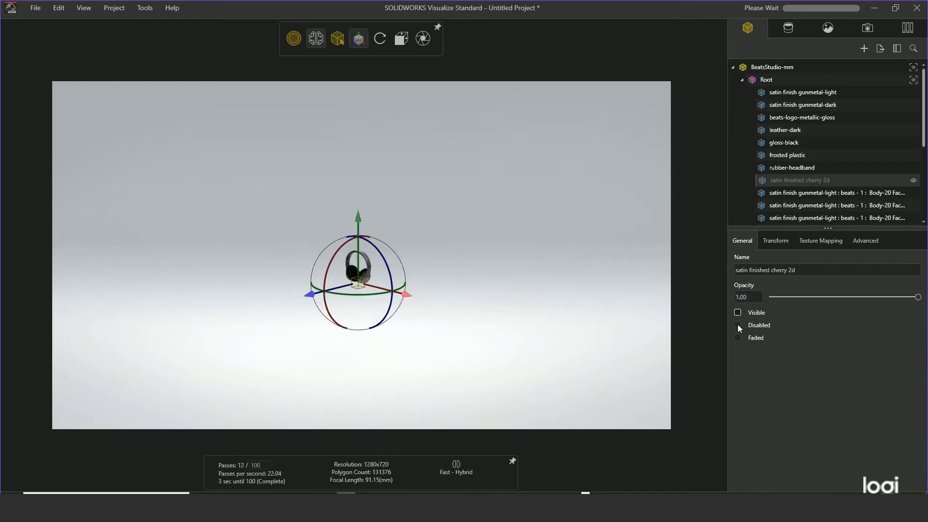
{"action": "left_click", "coordinate": [738, 325]}
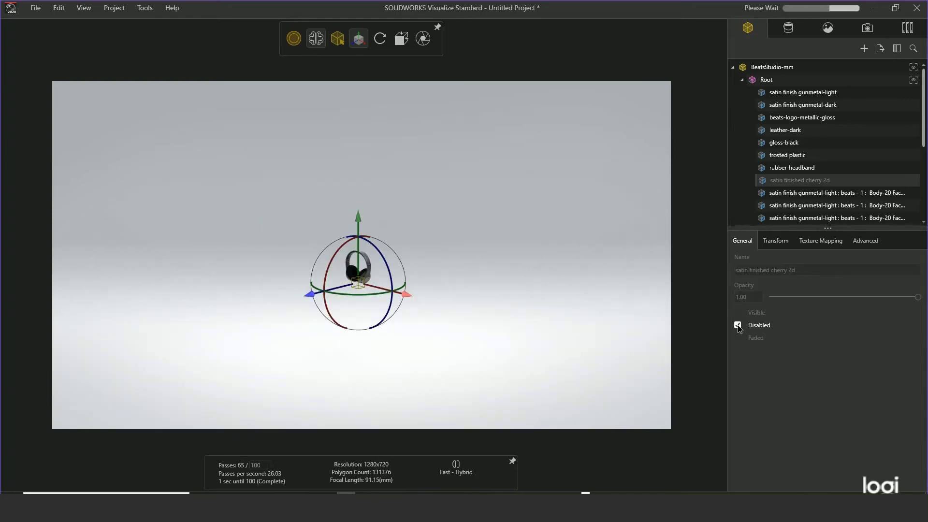
{"action": "left_click", "coordinate": [737, 325]}
{"action": "left_click", "coordinate": [738, 313]}
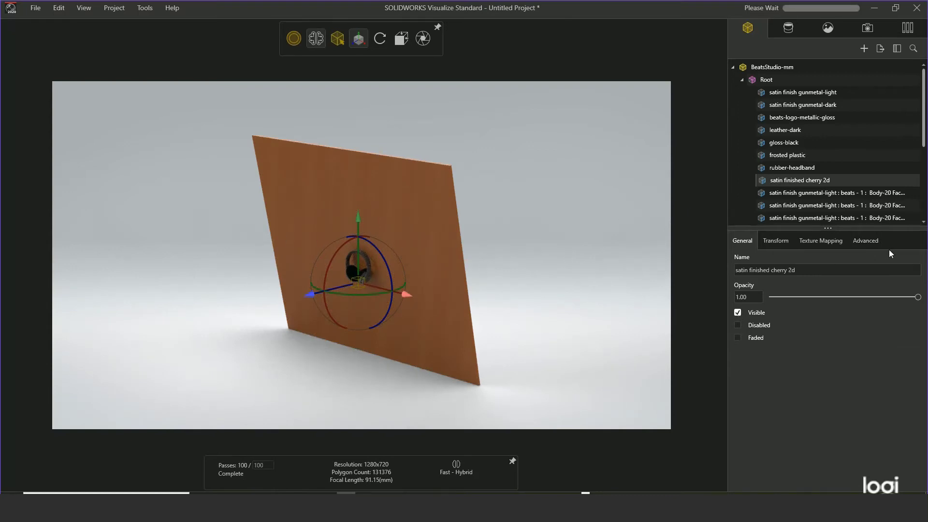
Step: Hide the satin finished cherry 2d part and clear the selection
{"action": "left_click", "coordinate": [737, 312]}
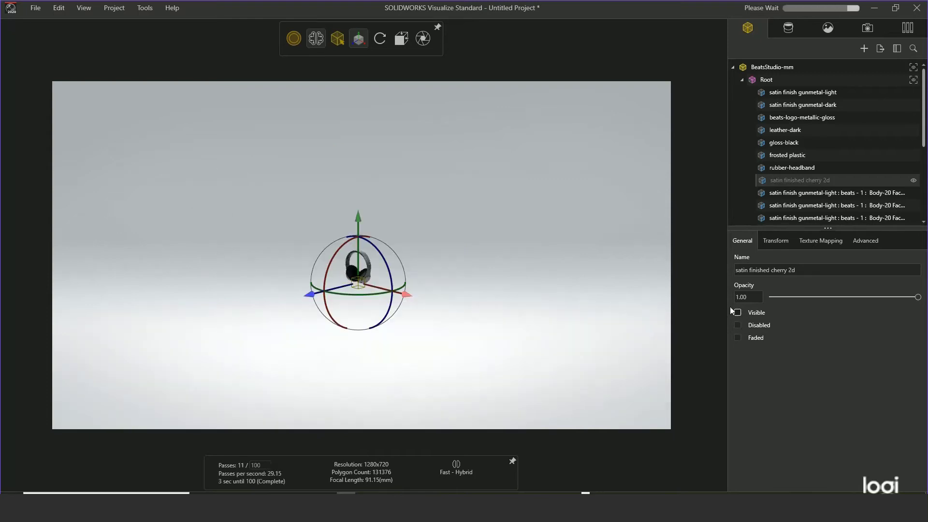
{"action": "left_click", "coordinate": [460, 240]}
Step: Examine the headphones up close from the front, above and the side to see how the view orbits around them
{"action": "scroll", "coordinate": [365, 280], "scroll_direction": "up", "scroll_amount": 5}
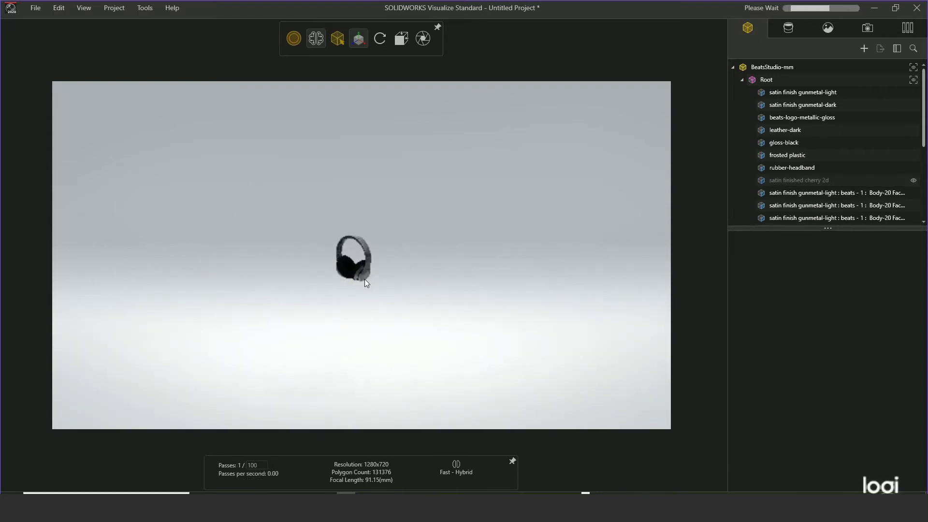
{"action": "left_click_drag", "start_coordinate": [352, 251], "coordinate": [398, 200]}
{"action": "left_click_drag", "start_coordinate": [423, 97], "coordinate": [329, 99]}
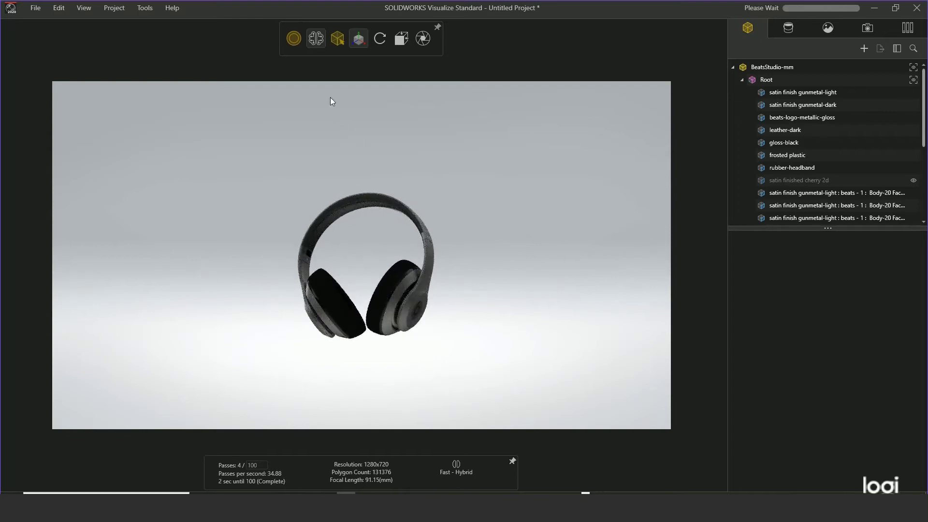
{"action": "left_click_drag", "start_coordinate": [336, 236], "coordinate": [347, 367]}
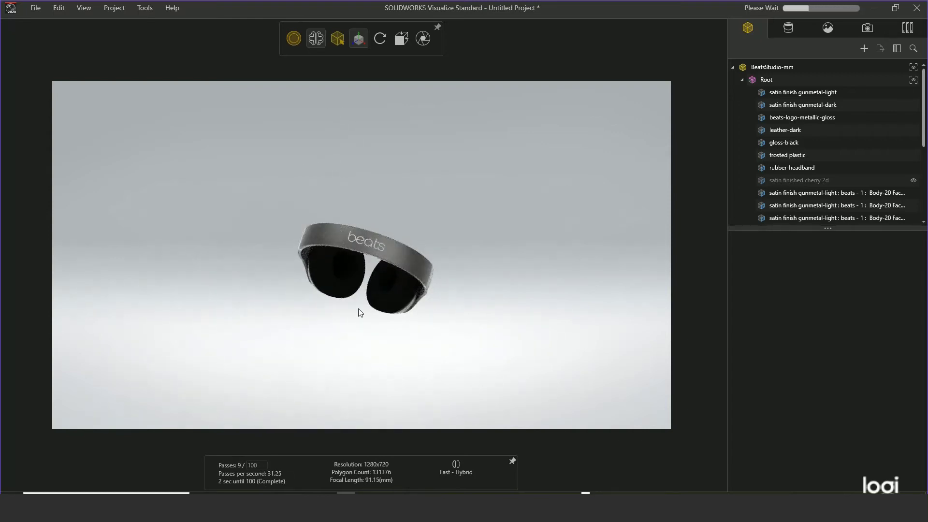
{"action": "left_click_drag", "start_coordinate": [384, 248], "coordinate": [147, 404]}
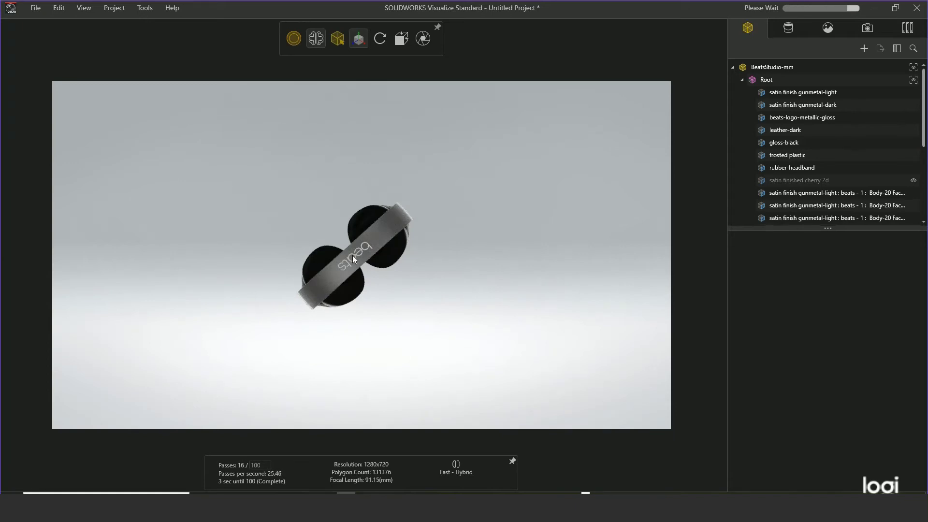
{"action": "left_click_drag", "start_coordinate": [370, 293], "coordinate": [634, 188]}
{"action": "scroll", "coordinate": [358, 242], "scroll_direction": "up", "scroll_amount": 2}
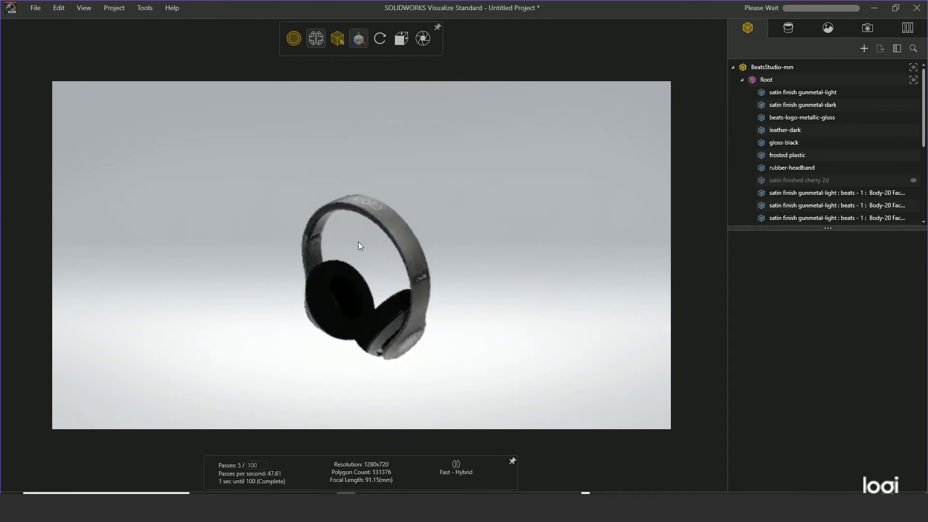
{"action": "left_click_drag", "start_coordinate": [331, 335], "coordinate": [412, 126]}
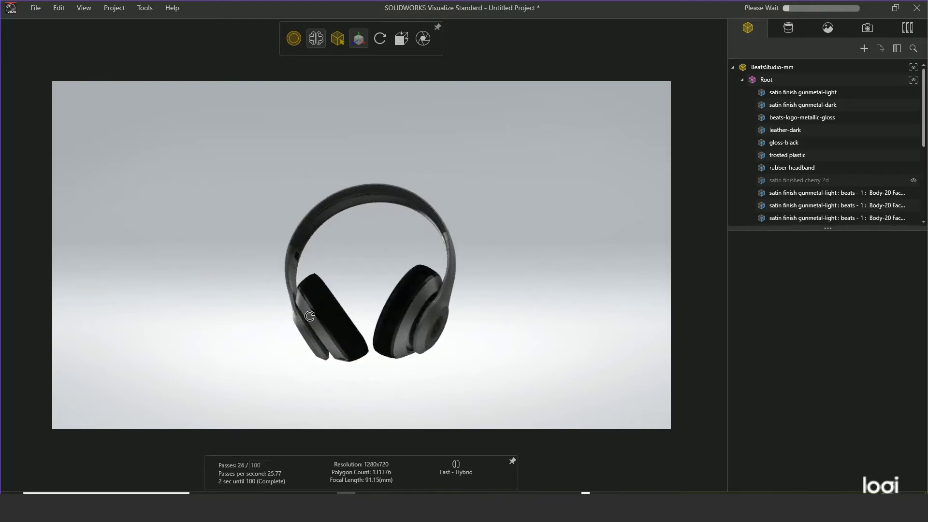
{"action": "left_click_drag", "start_coordinate": [310, 316], "coordinate": [358, 151]}
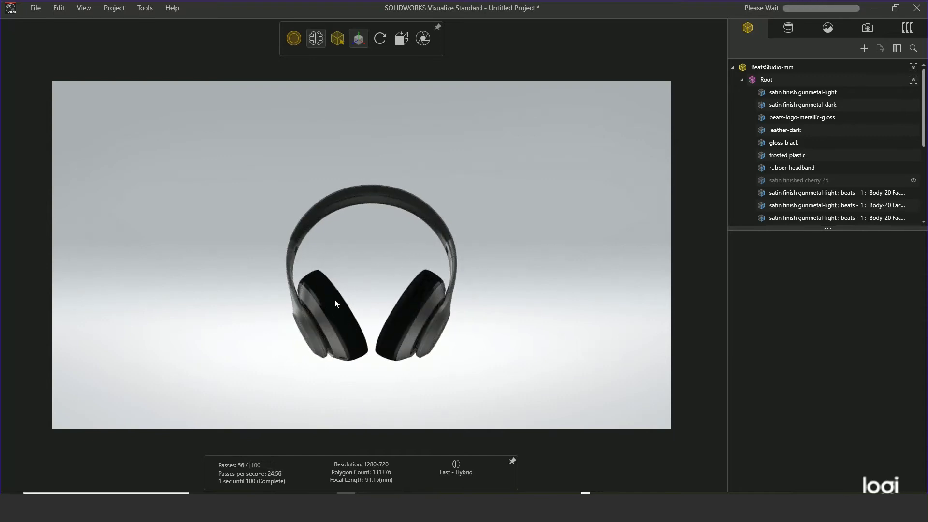
{"action": "left_click_drag", "start_coordinate": [414, 205], "coordinate": [230, 300]}
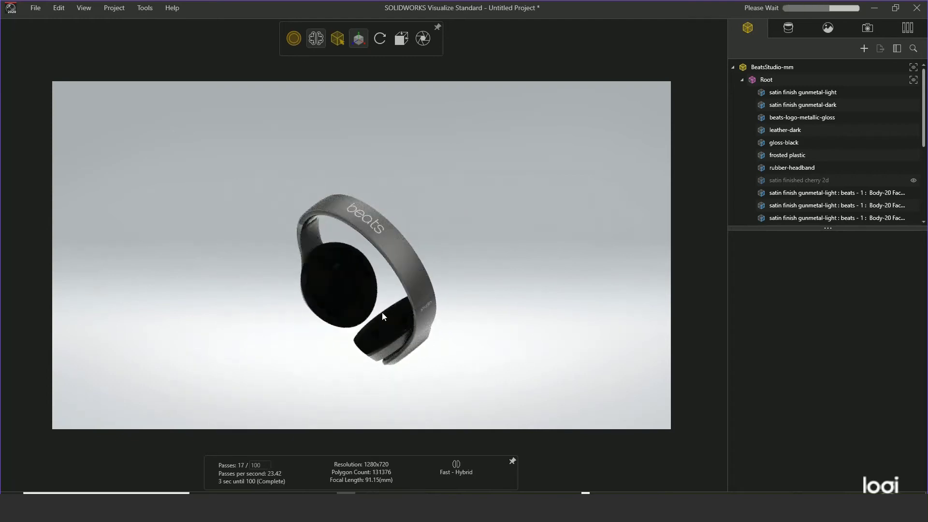
{"action": "left_click_drag", "start_coordinate": [382, 318], "coordinate": [387, 198]}
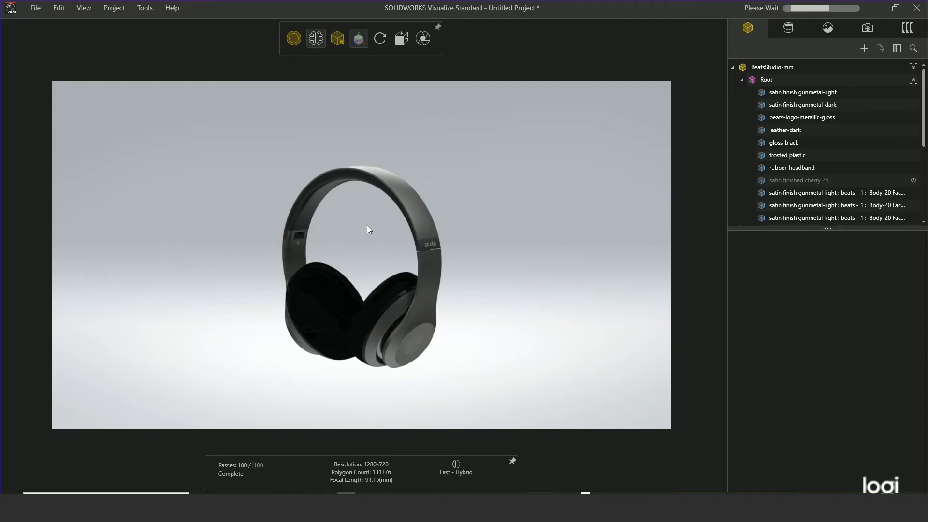
Step: Select the whole BeatsStudio-mm headphones model and raise its pivot to a Y value of 0.5377
{"action": "mouse_move", "coordinate": [353, 42]}
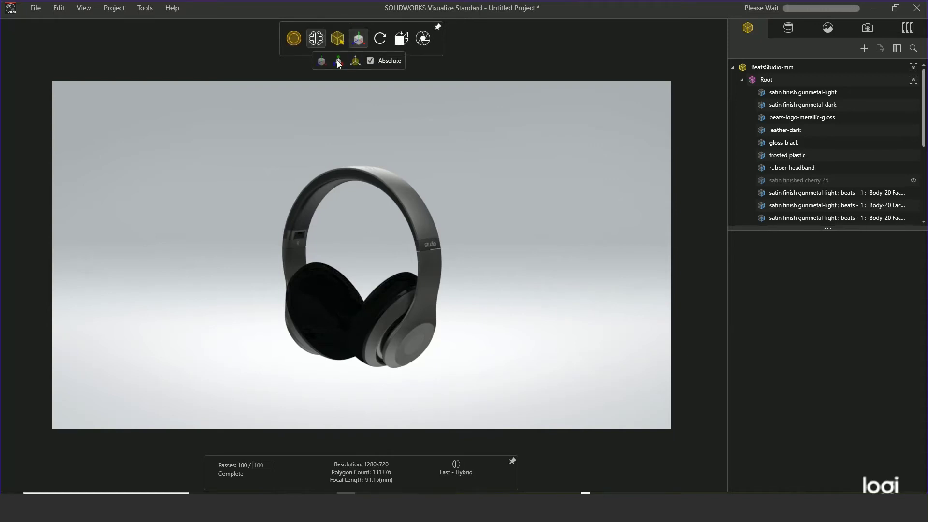
{"action": "left_click", "coordinate": [371, 182]}
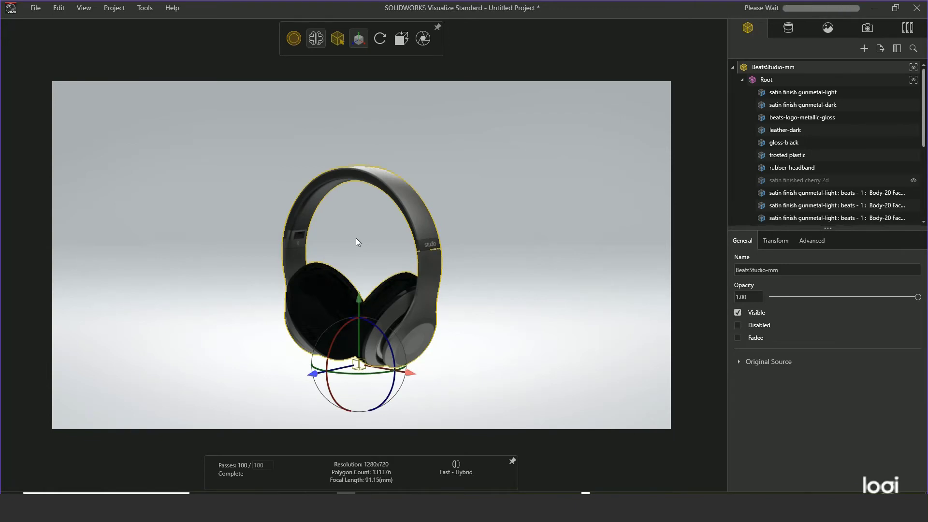
{"action": "left_click", "coordinate": [782, 242]}
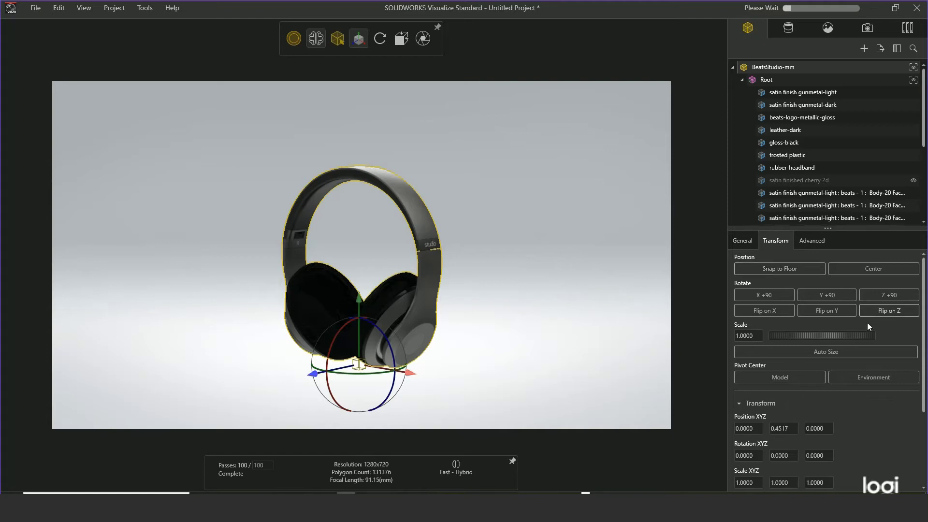
{"action": "scroll", "coordinate": [926, 429], "scroll_direction": "down", "scroll_amount": 3}
{"action": "scroll", "coordinate": [925, 429], "scroll_direction": "down", "scroll_amount": 2}
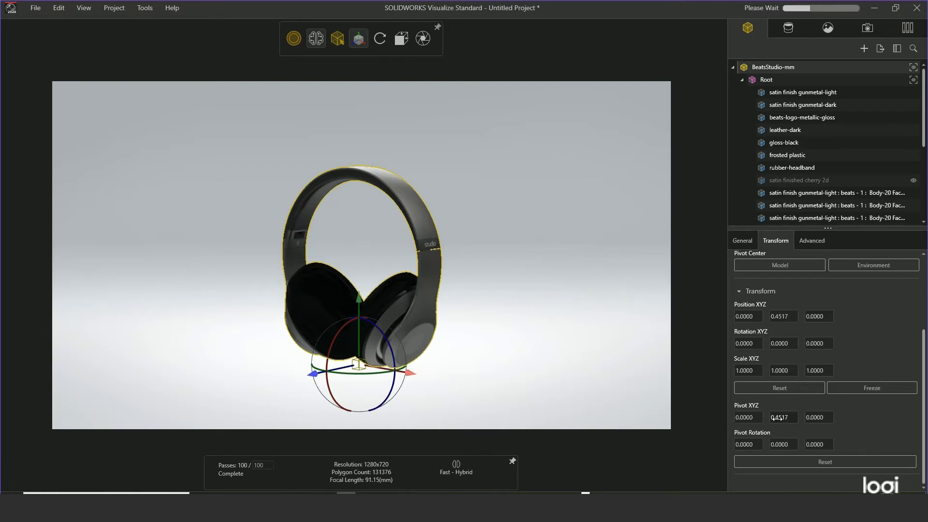
{"action": "left_click_drag", "start_coordinate": [777, 419], "coordinate": [860, 425]}
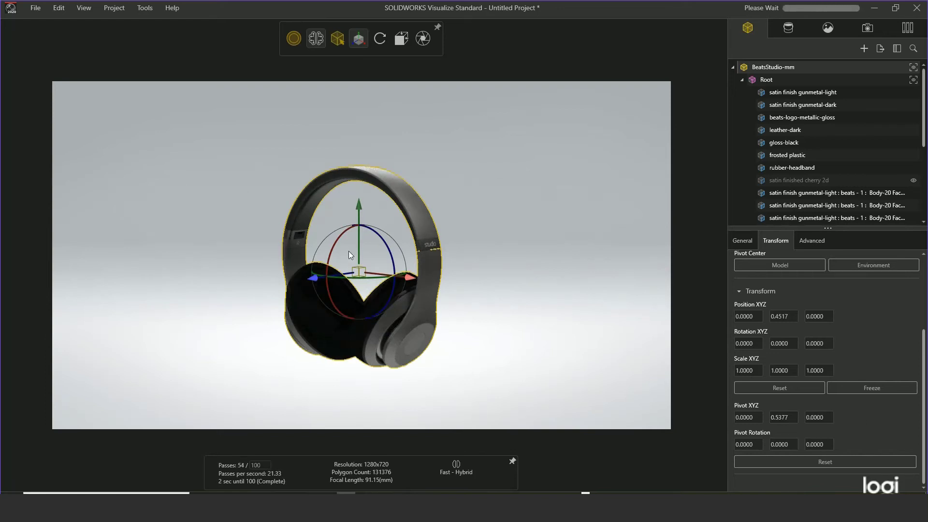
Step: Try rotating the headphones model about X by scrubbing the value to -7.6950 and clear the selection
{"action": "left_click_drag", "start_coordinate": [783, 445], "coordinate": [504, 384]}
{"action": "left_click_drag", "start_coordinate": [743, 344], "coordinate": [3, 250]}
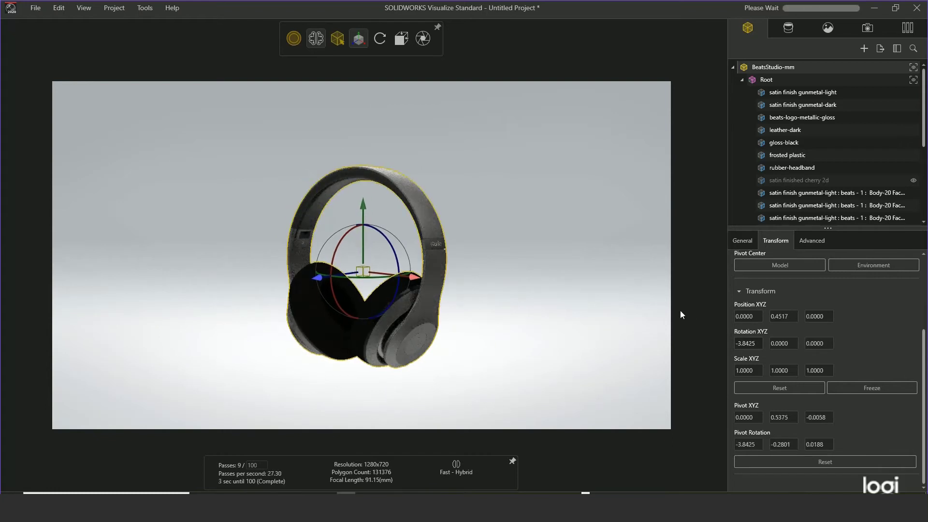
{"action": "left_click_drag", "start_coordinate": [735, 340], "coordinate": [23, 279]}
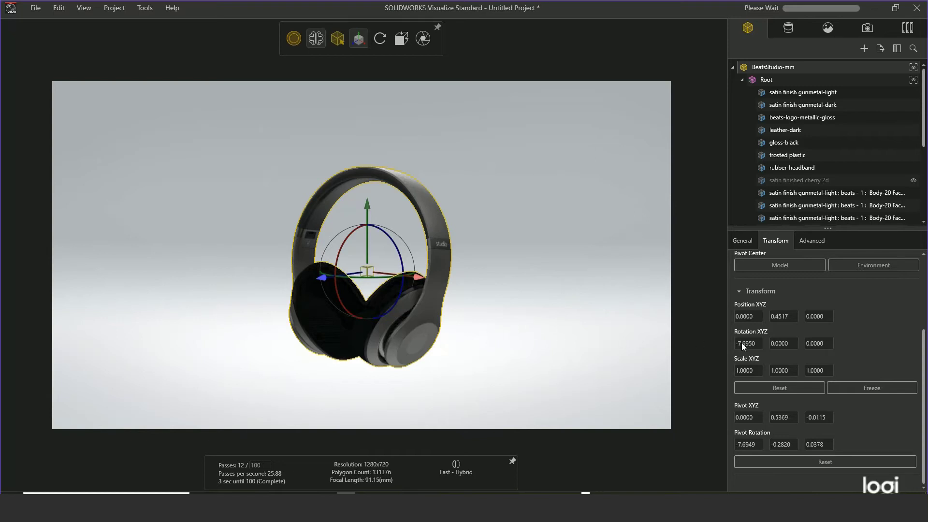
{"action": "left_click", "coordinate": [587, 341]}
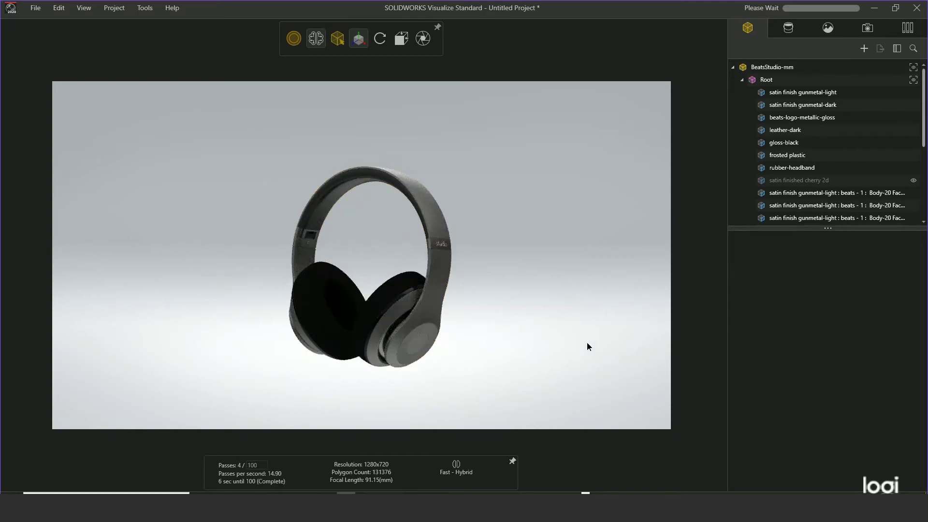
Step: Select the whole headphones model and set its X rotation to -90
{"action": "left_click", "coordinate": [441, 274]}
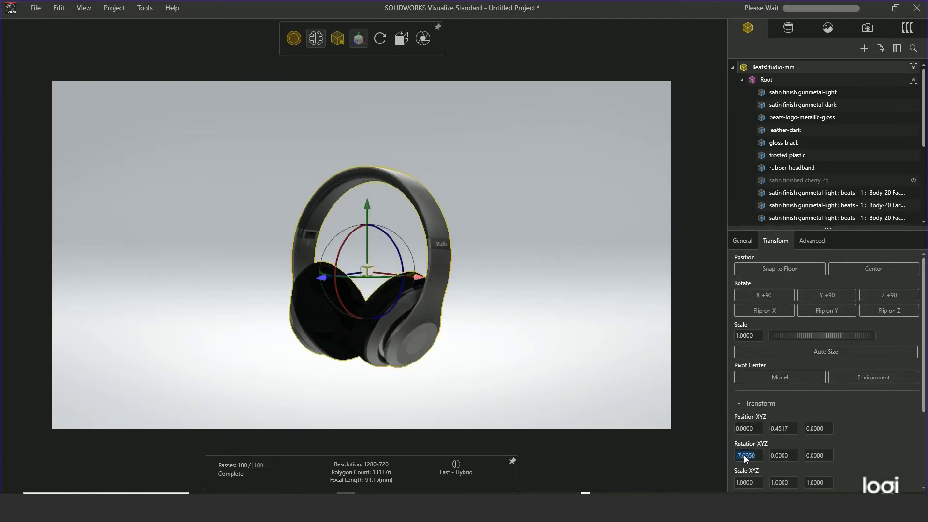
{"action": "type", "text": "-6"}
{"action": "key", "text": "Tab"}
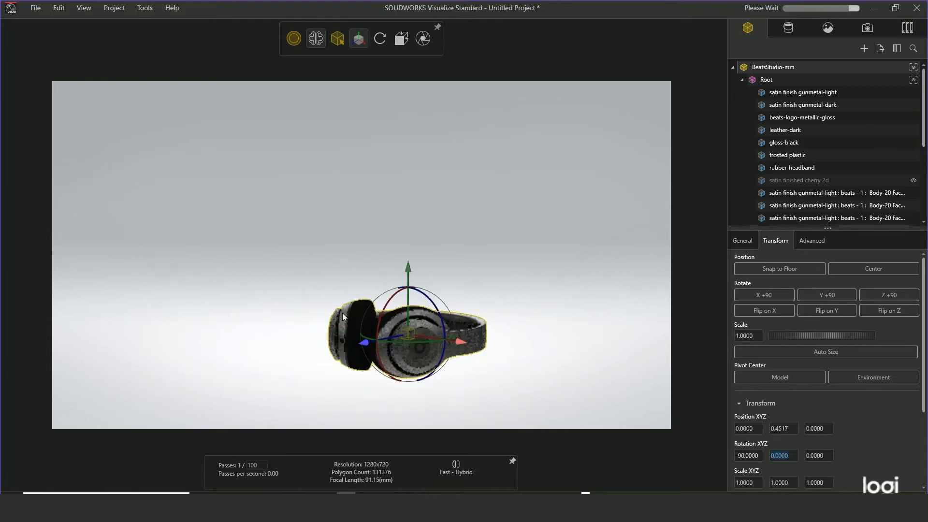
Step: Show the satin finished cherry 2d part under the headphones and select the BeatsStudio-mm model
{"action": "left_click_drag", "start_coordinate": [471, 375], "coordinate": [441, 328]}
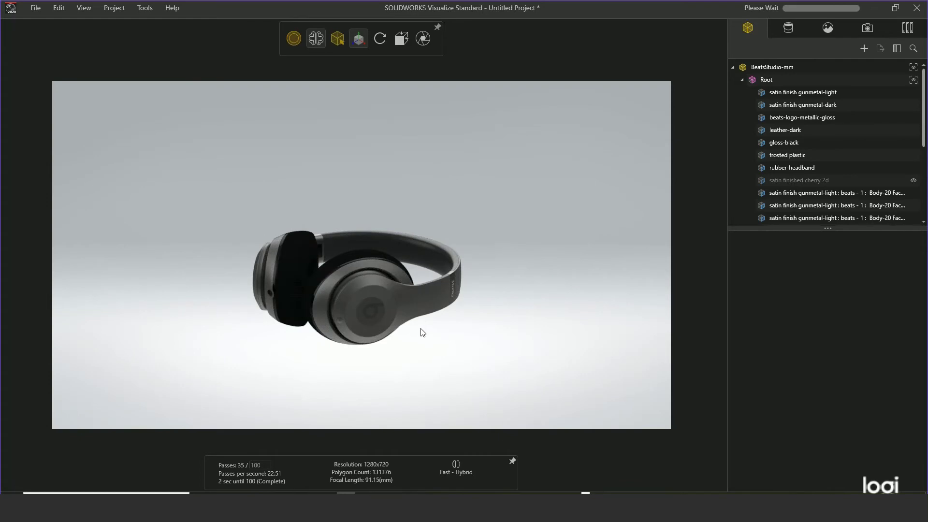
{"action": "left_click_drag", "start_coordinate": [420, 337], "coordinate": [532, 289]}
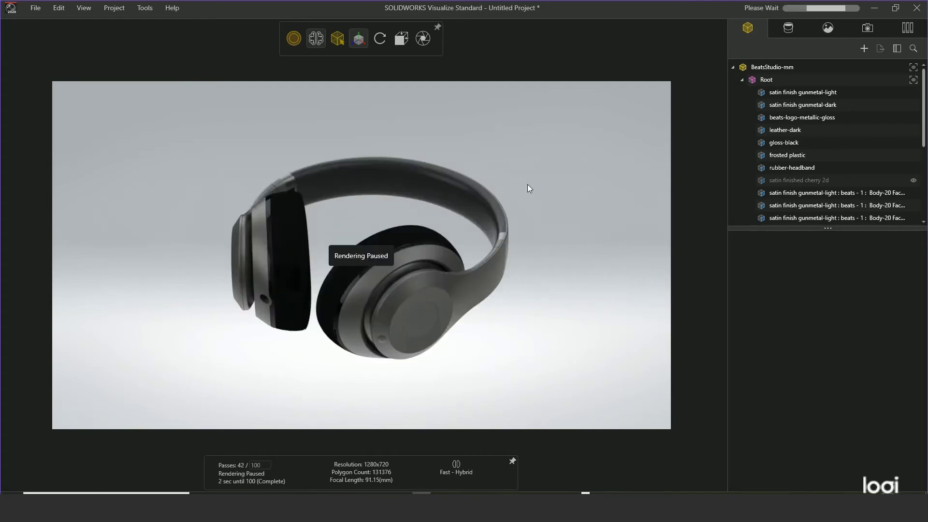
{"action": "left_click", "coordinate": [917, 181]}
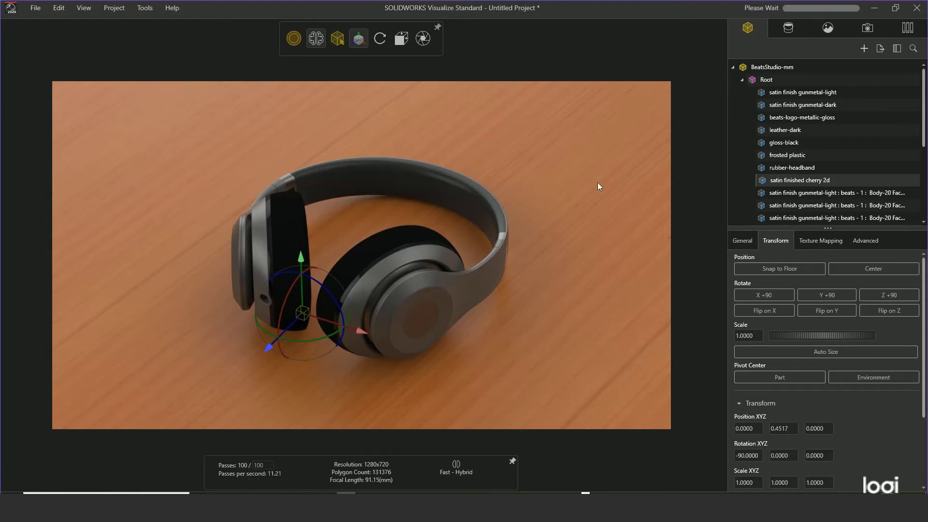
{"action": "left_click", "coordinate": [643, 179]}
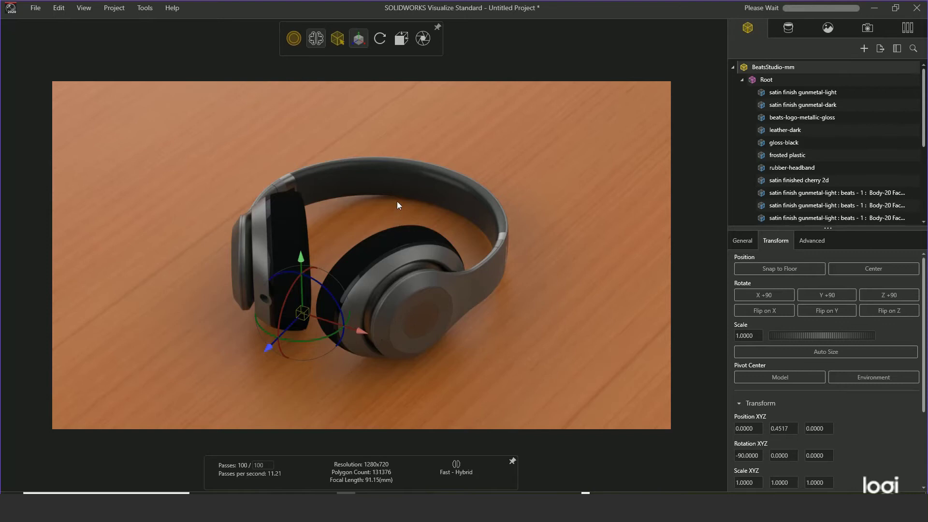
{"action": "mouse_move", "coordinate": [297, 42]}
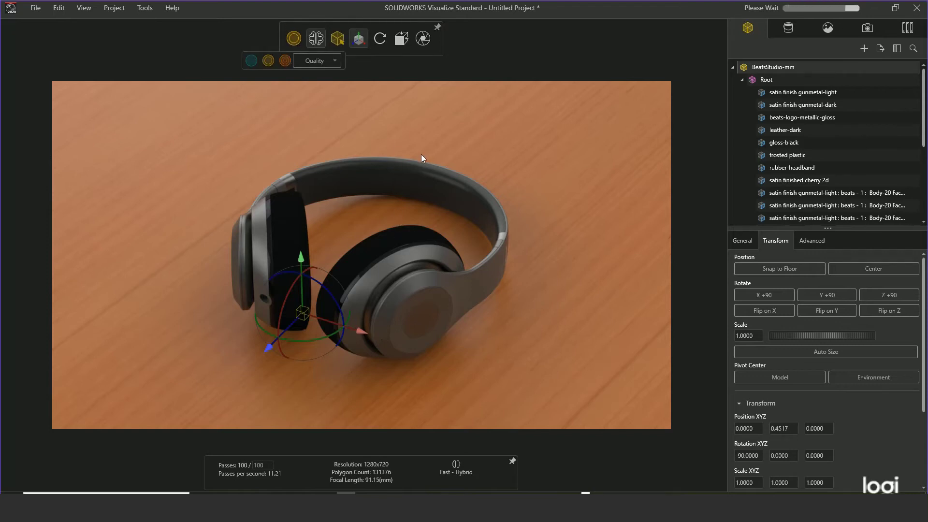
{"action": "key", "text": "F1"}
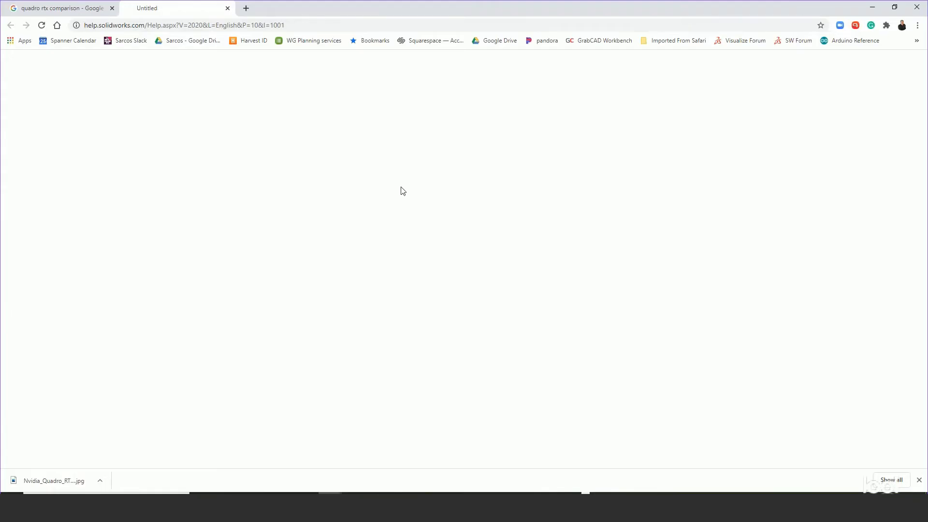
{"action": "left_click", "coordinate": [872, 7]}
{"action": "mouse_move", "coordinate": [435, 166]}
{"action": "left_mouse_down"}
{"action": "mouse_move", "coordinate": [388, 162]}
{"action": "mouse_move", "coordinate": [442, 176]}
{"action": "left_mouse_up"}
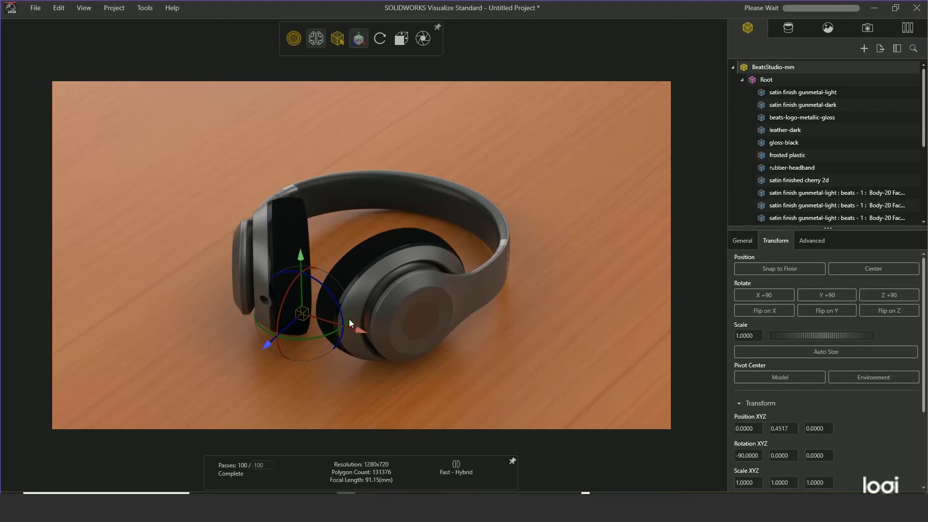
Step: Set the 3D viewport's maximum resolution to 640x360 in the program options
{"action": "left_click", "coordinate": [143, 7]}
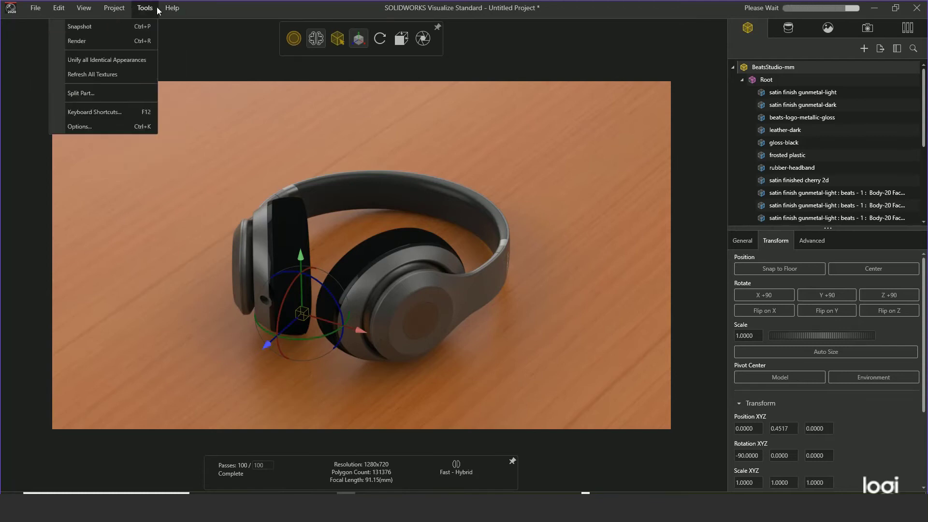
{"action": "left_click", "coordinate": [83, 127]}
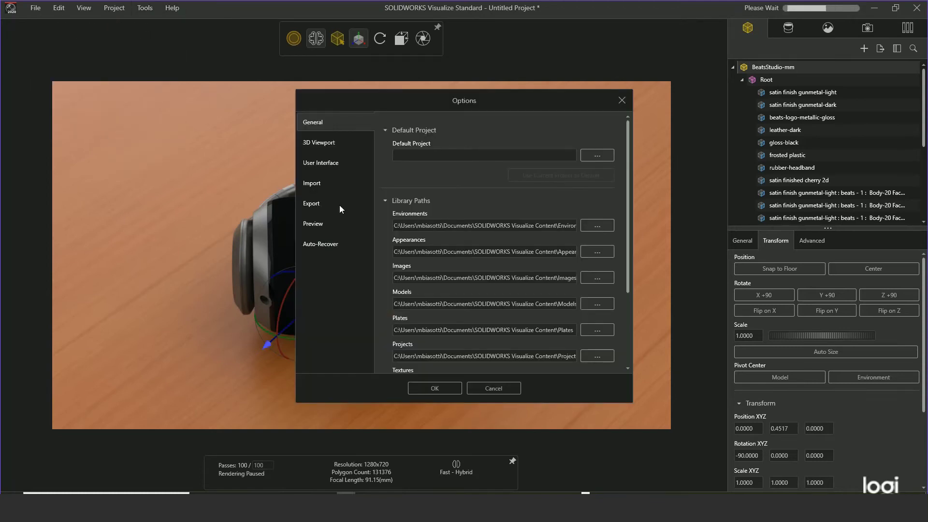
{"action": "left_click", "coordinate": [323, 143]}
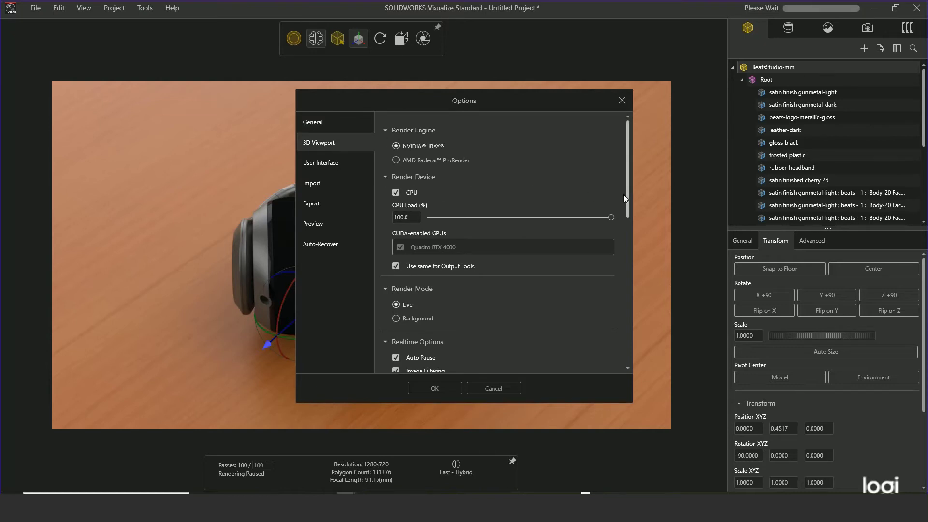
{"action": "left_click_drag", "start_coordinate": [626, 196], "coordinate": [628, 251]}
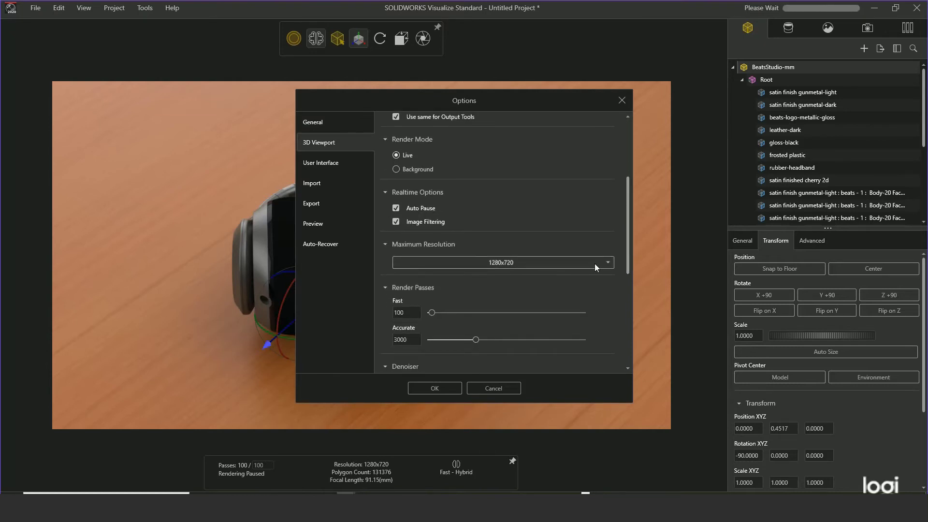
{"action": "left_click", "coordinate": [597, 267]}
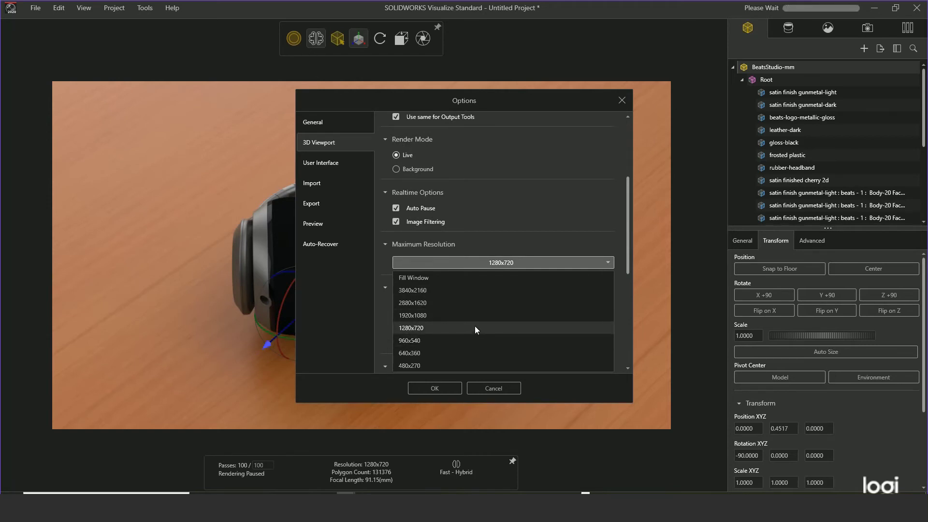
{"action": "left_click", "coordinate": [431, 355]}
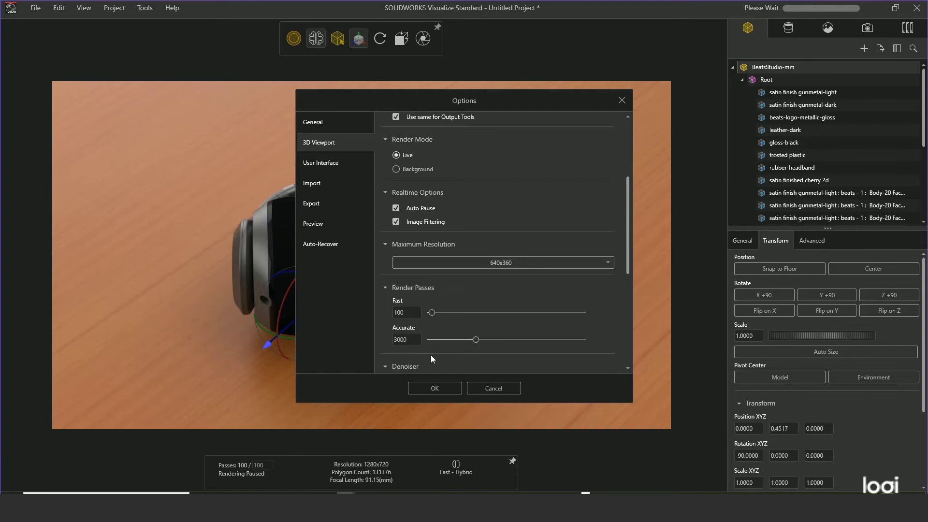
{"action": "left_click", "coordinate": [427, 388]}
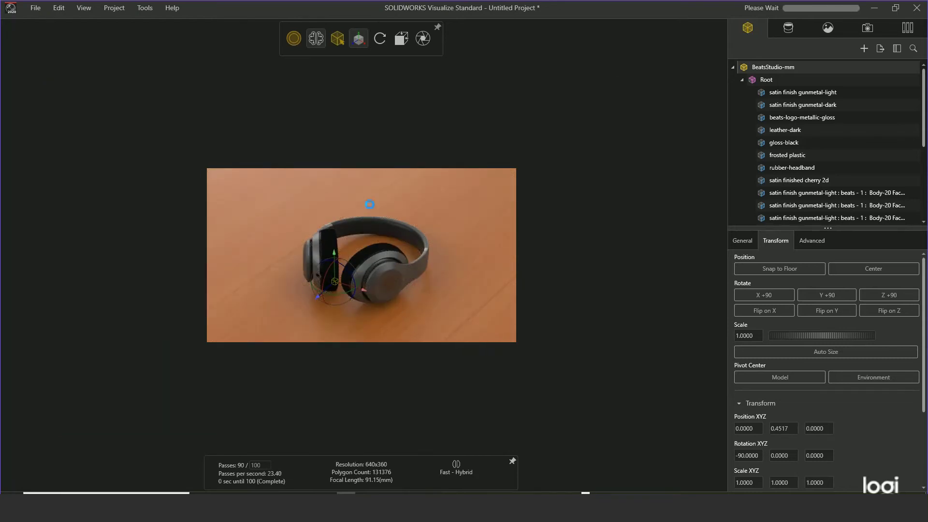
Step: Set the 3D viewport's maximum resolution to 960x540 in the program options
{"action": "left_click", "coordinate": [118, 7]}
{"action": "left_click", "coordinate": [143, 7]}
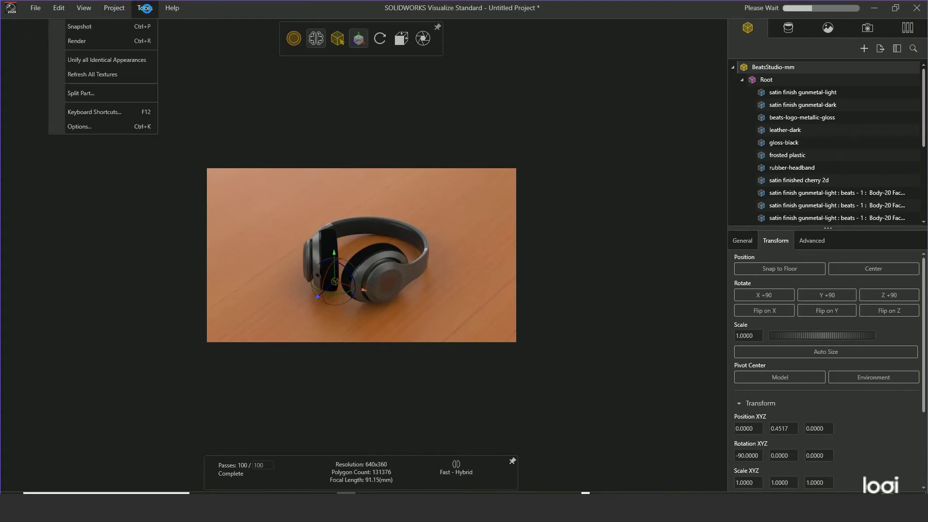
{"action": "left_click", "coordinate": [80, 126]}
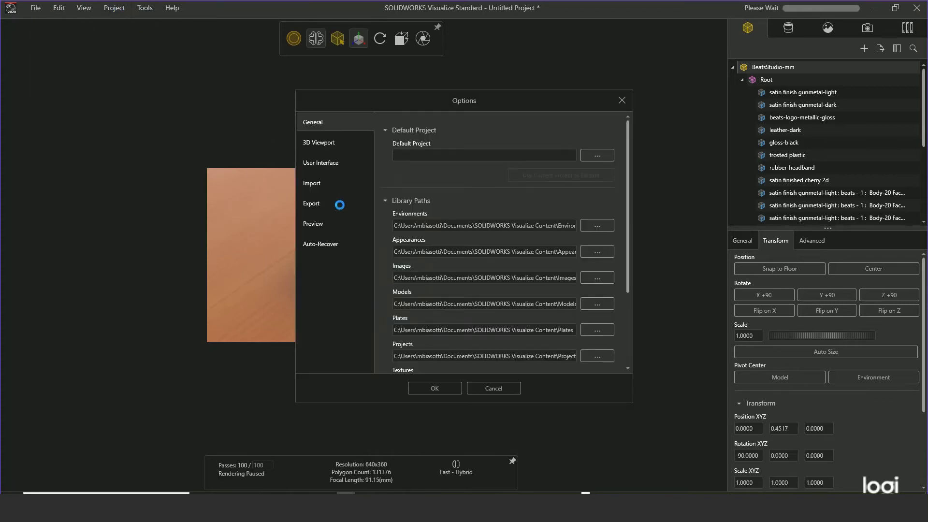
{"action": "left_click", "coordinate": [322, 163]}
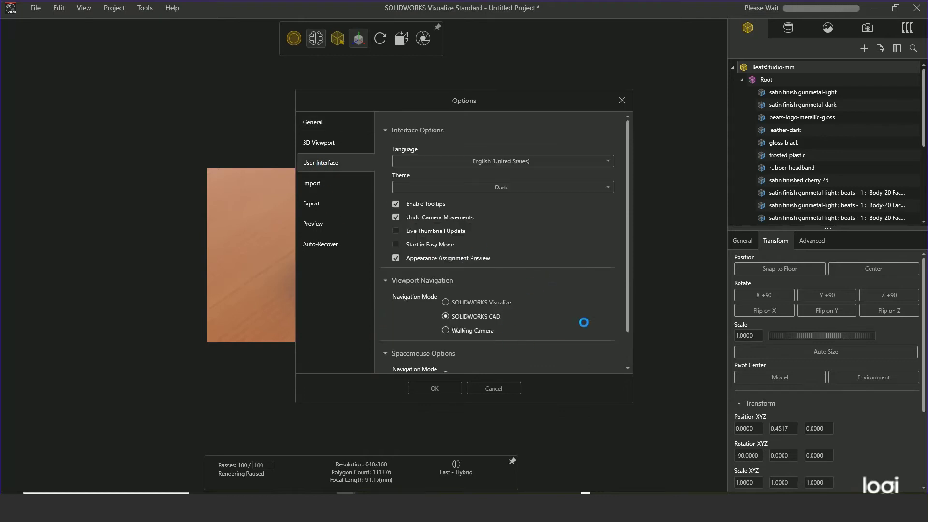
{"action": "left_click_drag", "start_coordinate": [626, 309], "coordinate": [628, 357]}
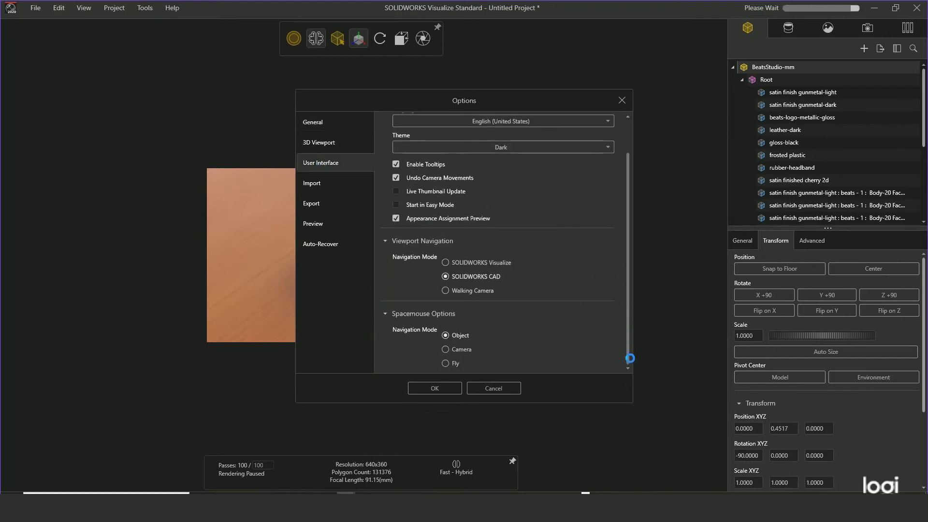
{"action": "left_click", "coordinate": [313, 142]}
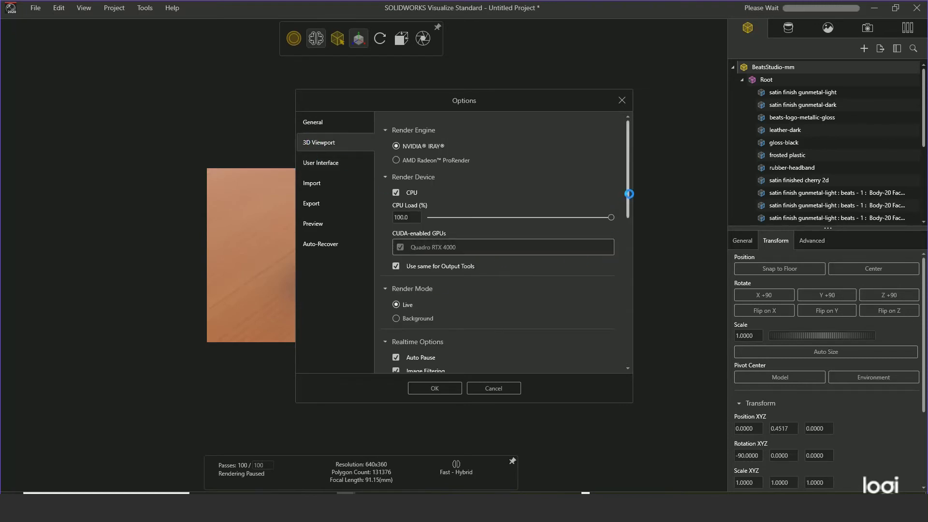
{"action": "left_click_drag", "start_coordinate": [629, 194], "coordinate": [628, 242]}
{"action": "left_click", "coordinate": [593, 234]}
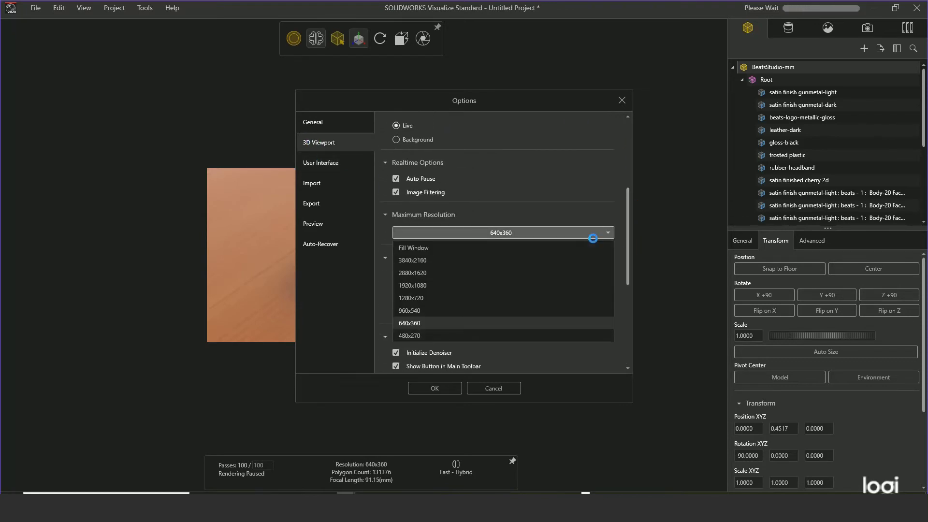
{"action": "left_click", "coordinate": [477, 312]}
{"action": "left_click", "coordinate": [420, 387]}
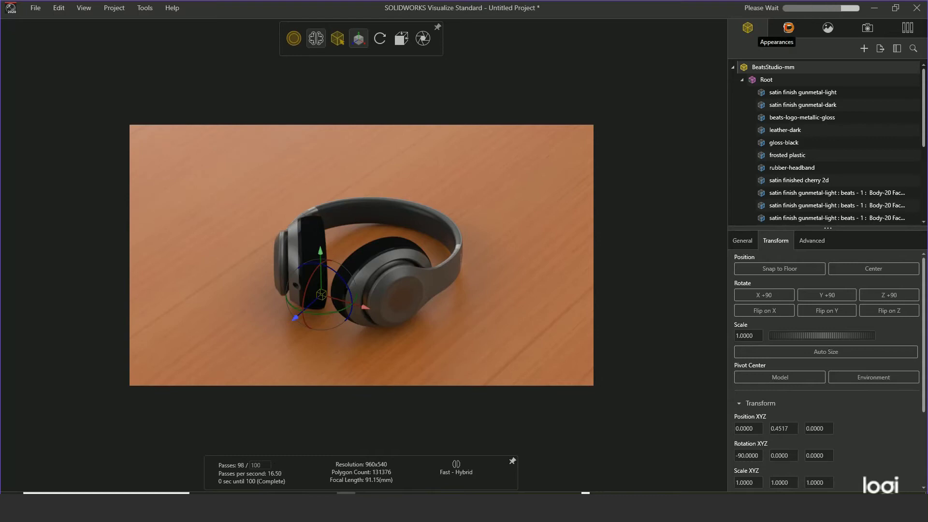
Step: Show the project's appearances, enlarge their list, and pick the satin finish gunmetal-light appearance on the headphones with the Appearance selection tool
{"action": "left_click", "coordinate": [788, 27]}
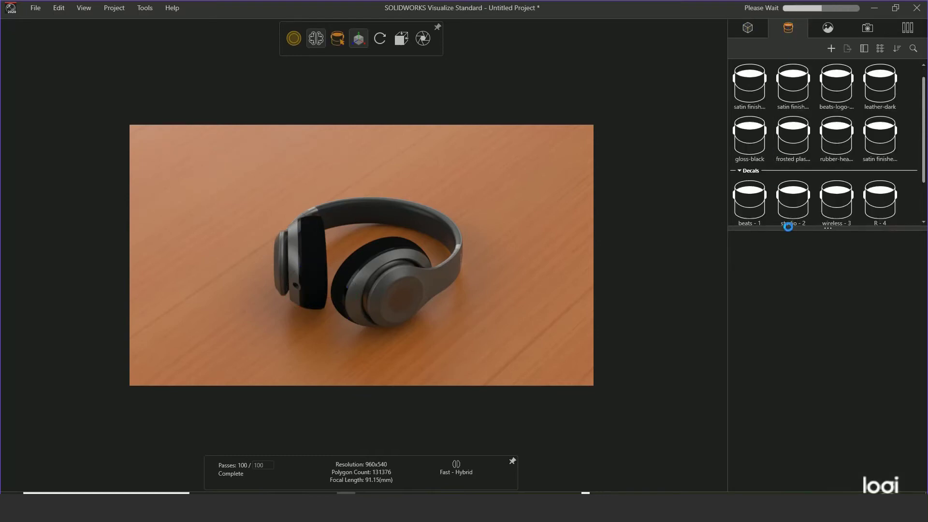
{"action": "left_click_drag", "start_coordinate": [787, 229], "coordinate": [788, 255]}
{"action": "left_click", "coordinate": [358, 38]}
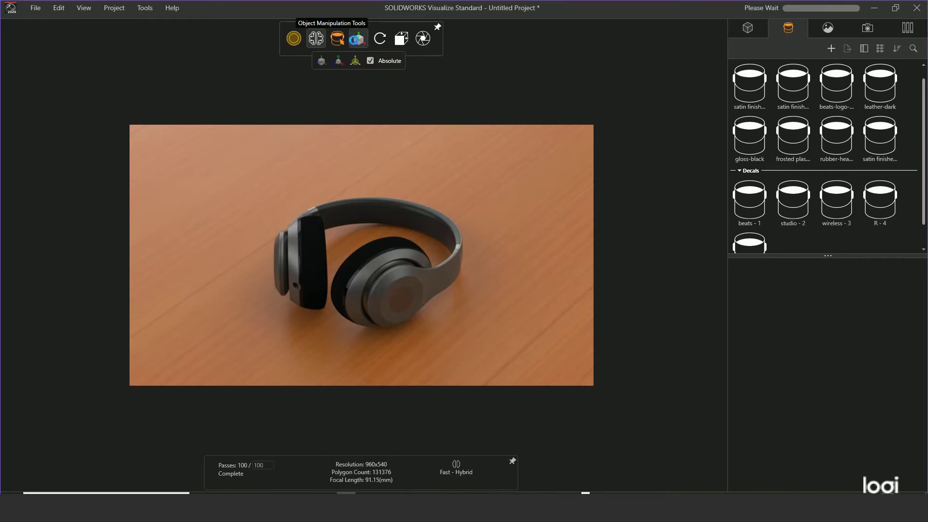
{"action": "mouse_move", "coordinate": [338, 39]}
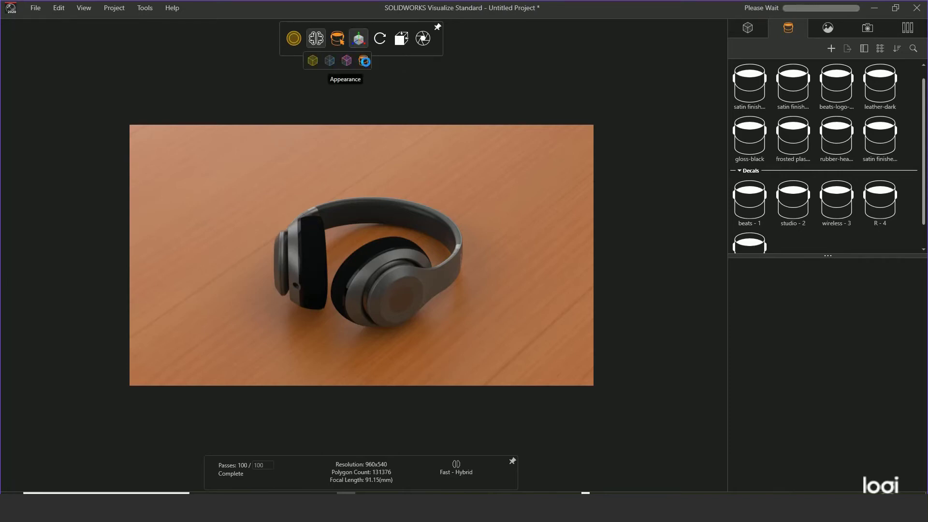
{"action": "left_click", "coordinate": [364, 61]}
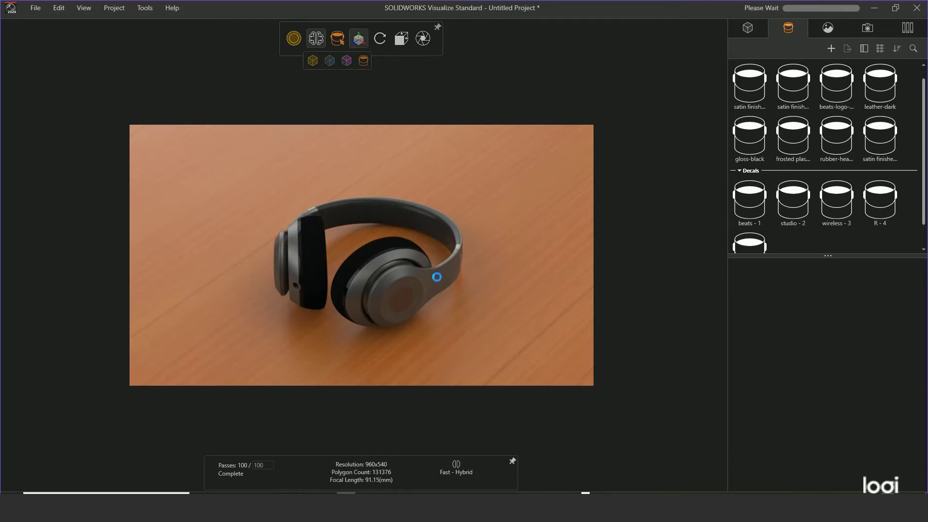
{"action": "left_click", "coordinate": [437, 275]}
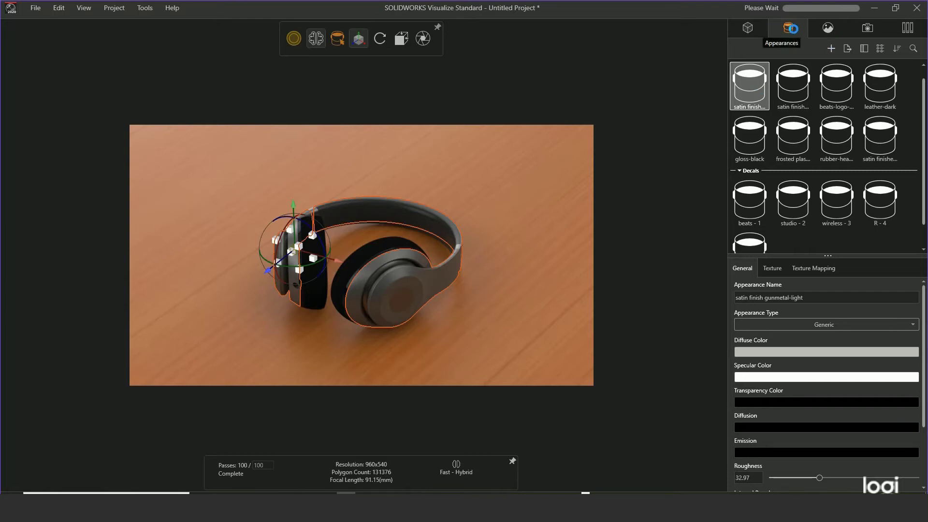
Step: Display the project's appearances as a small list and open the cloud appearance library
{"action": "left_click", "coordinate": [879, 49]}
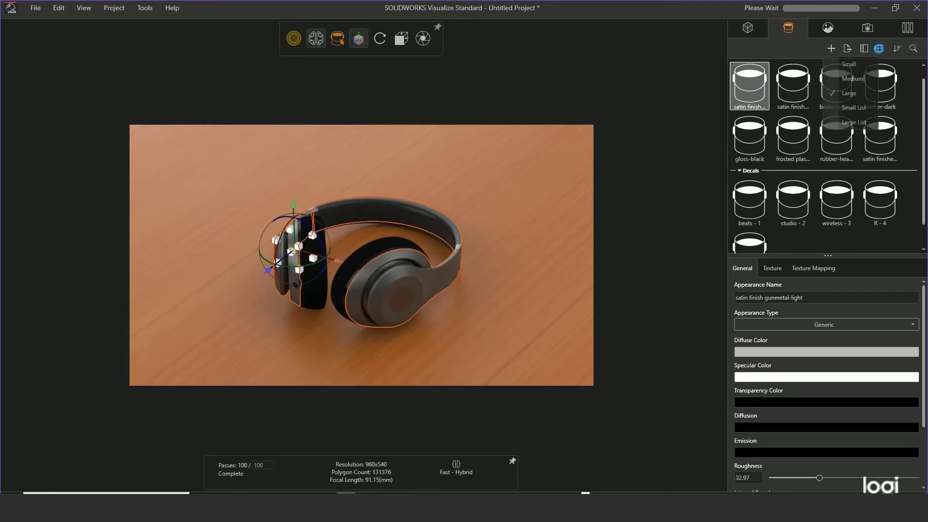
{"action": "left_click", "coordinate": [859, 108]}
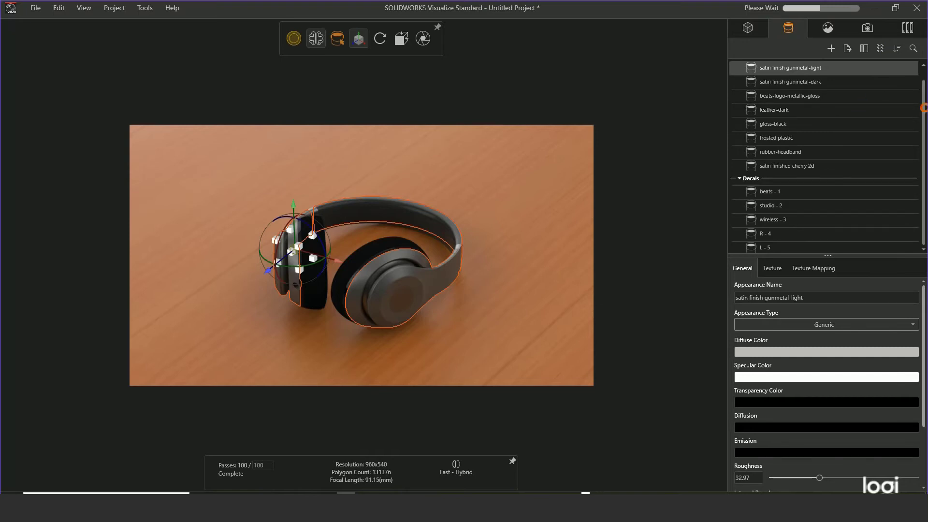
{"action": "left_click_drag", "start_coordinate": [924, 110], "coordinate": [924, 90]}
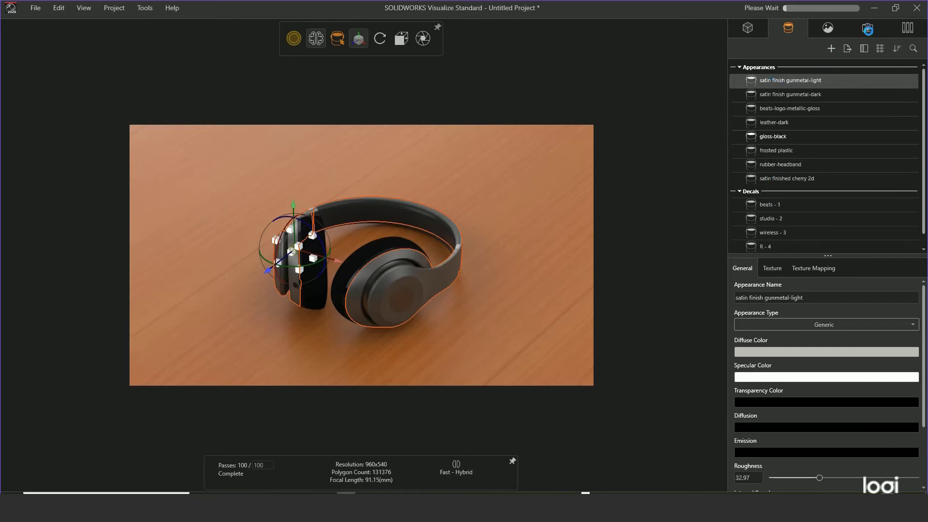
{"action": "left_click", "coordinate": [907, 28]}
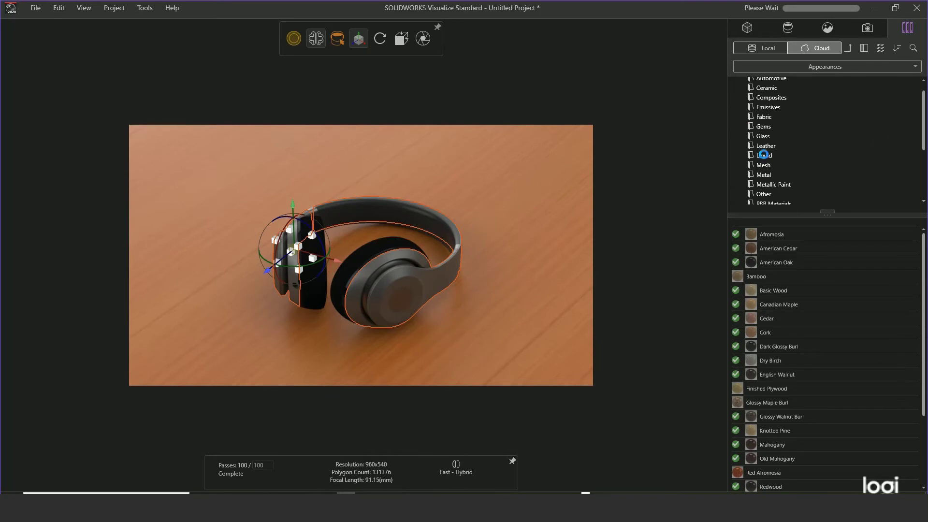
Step: Apply the Sandblasted Aluminum appearance from the cloud library's Metal category to the headphones' gunmetal body parts
{"action": "left_click", "coordinate": [765, 175]}
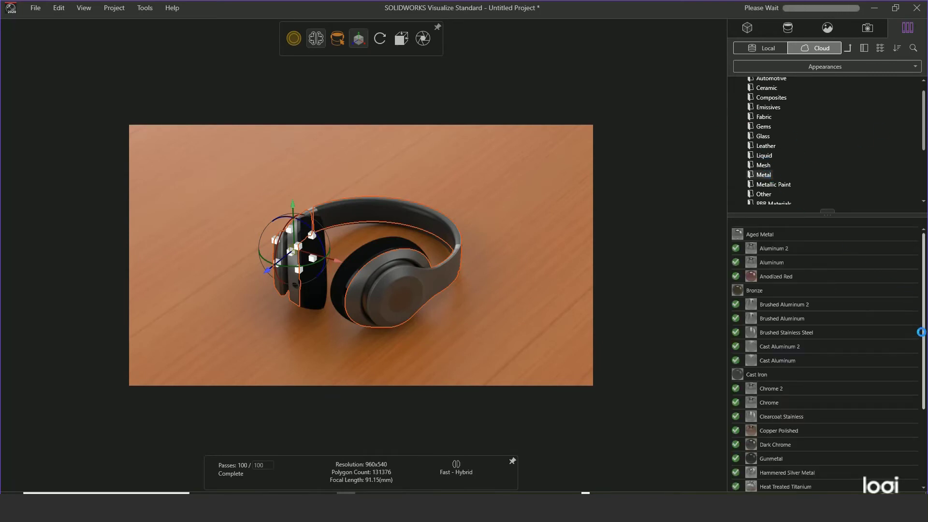
{"action": "left_click_drag", "start_coordinate": [923, 333], "coordinate": [924, 408]}
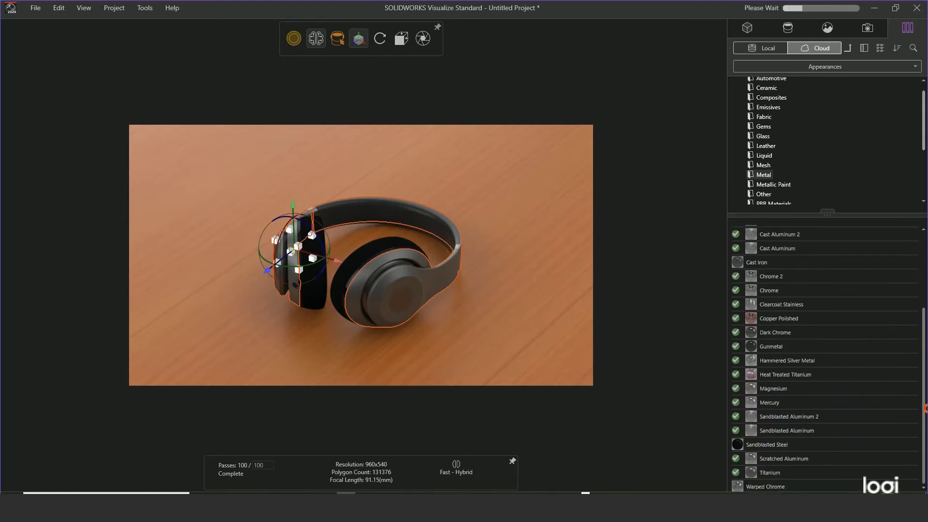
{"action": "left_click", "coordinate": [762, 333]}
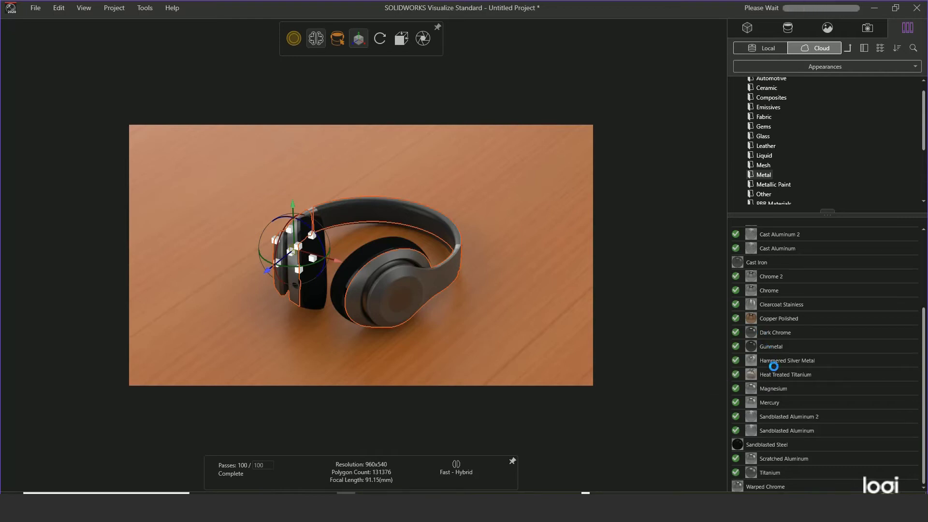
{"action": "left_click", "coordinate": [777, 431]}
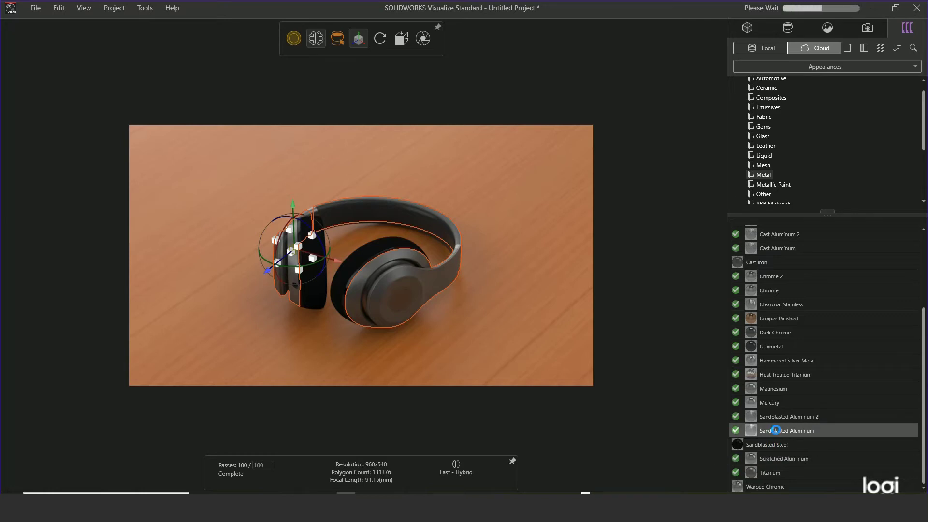
{"action": "left_click_drag", "start_coordinate": [776, 430], "coordinate": [439, 277]}
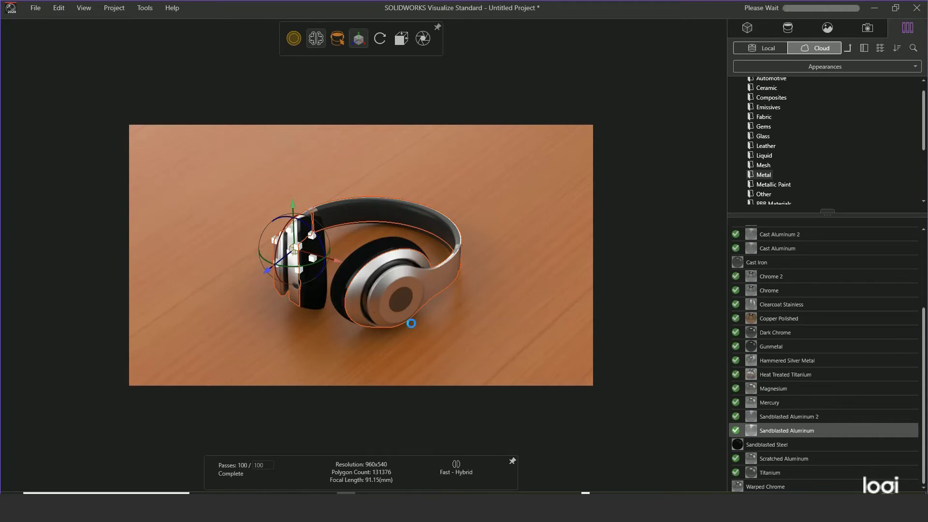
{"action": "double_click", "coordinate": [437, 335]}
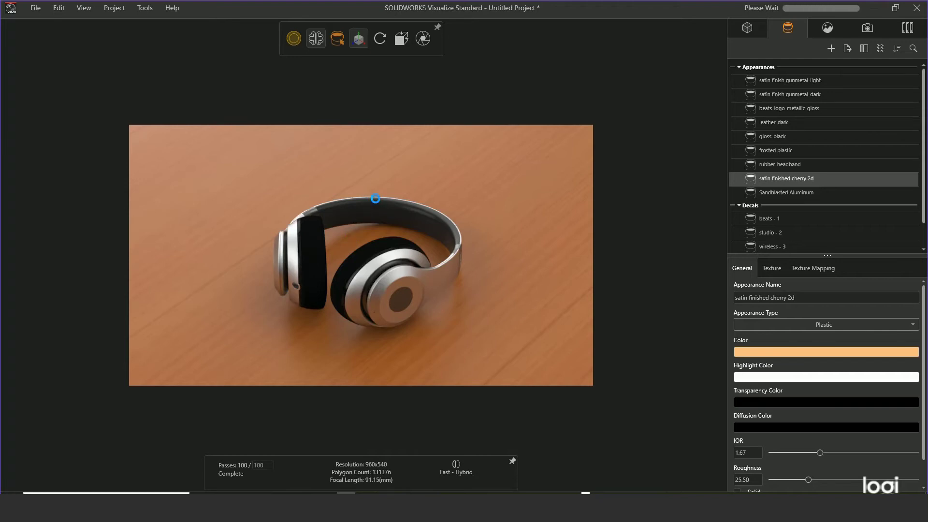
Step: Apply the Jet Black appearance from the cloud library's Paint category to the thin ring between the ear cushion and aluminum shell
{"action": "right_click_drag", "start_coordinate": [392, 231], "coordinate": [317, 312], "text": "alt"}
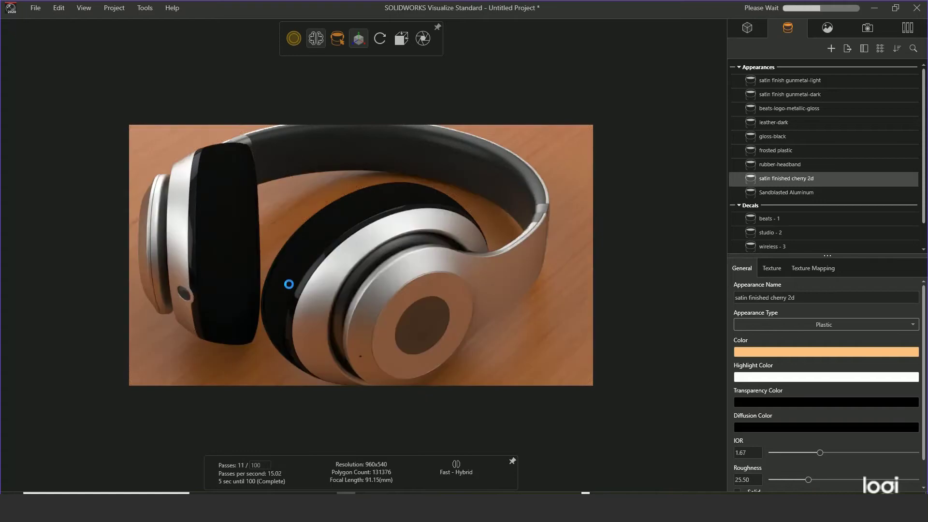
{"action": "left_click_drag", "start_coordinate": [295, 290], "coordinate": [335, 312], "text": "alt"}
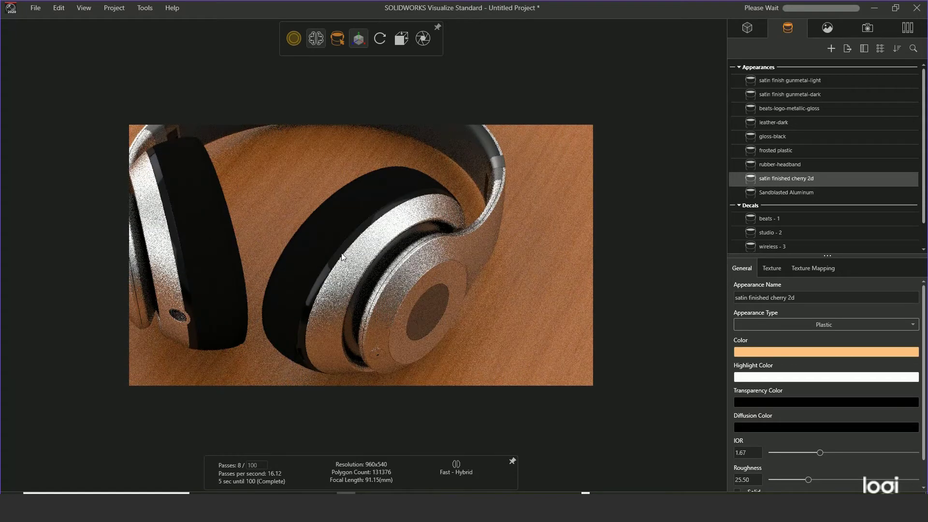
{"action": "right_click_drag", "start_coordinate": [350, 233], "coordinate": [343, 261], "text": "alt"}
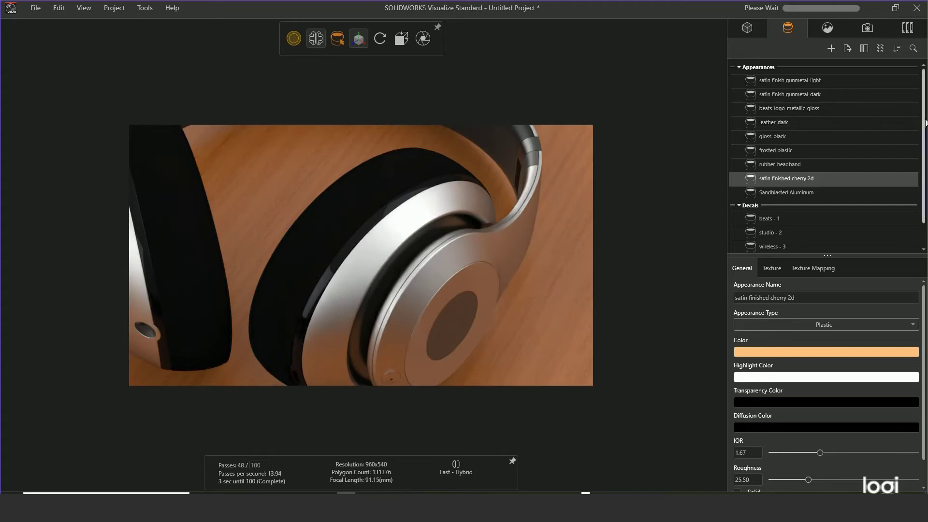
{"action": "left_click", "coordinate": [909, 28]}
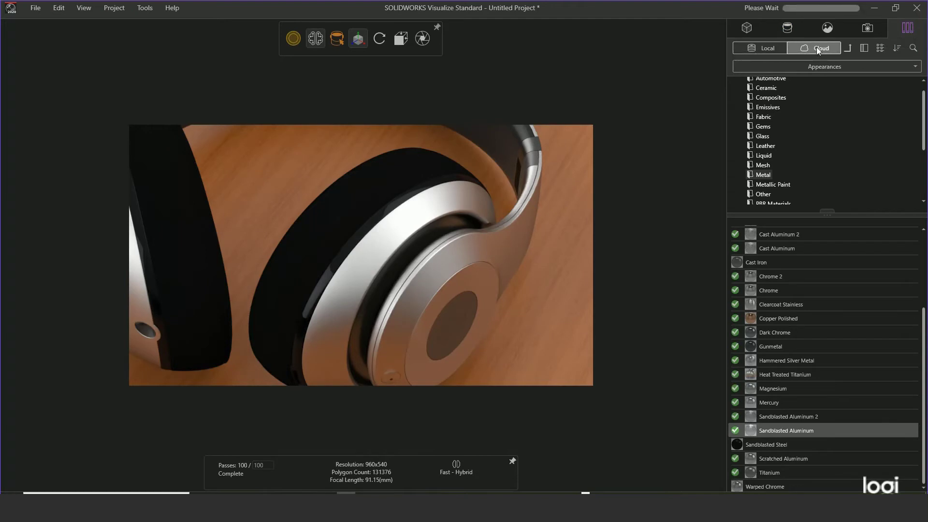
{"action": "left_click_drag", "start_coordinate": [924, 134], "coordinate": [925, 169]}
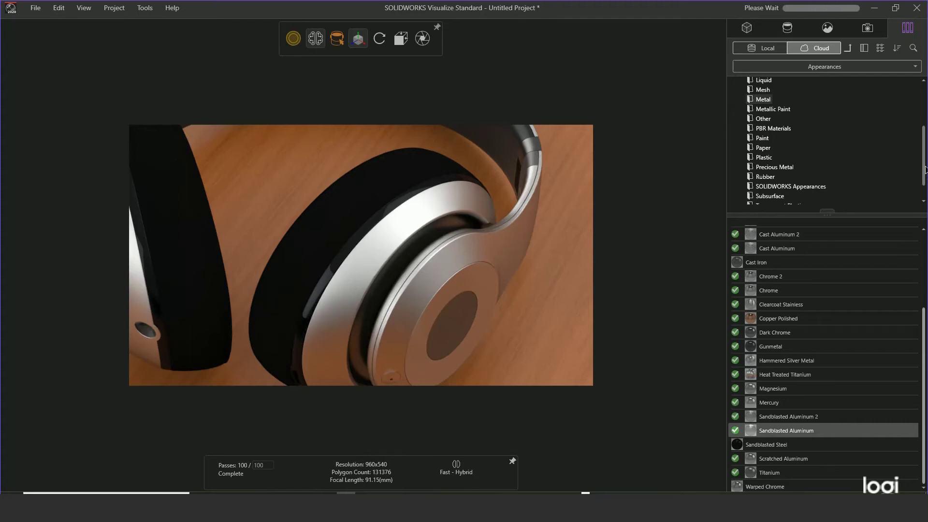
{"action": "left_click", "coordinate": [750, 138]}
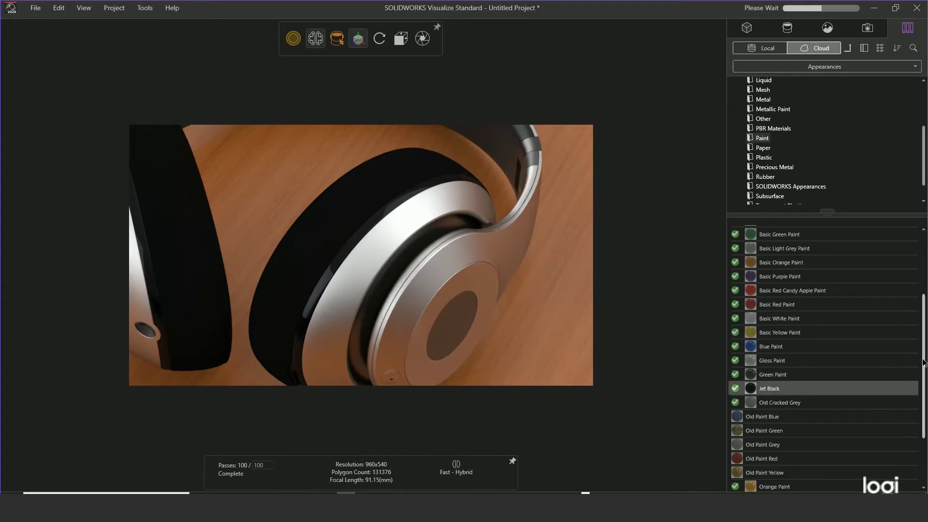
{"action": "scroll", "coordinate": [924, 366], "scroll_direction": "down", "scroll_amount": 2}
{"action": "scroll", "coordinate": [870, 378], "scroll_direction": "up", "scroll_amount": 2}
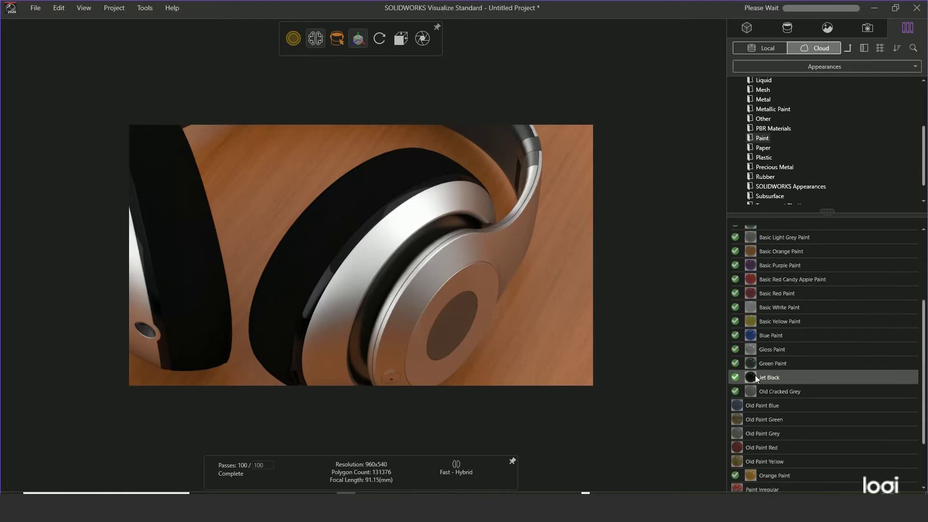
{"action": "left_click_drag", "start_coordinate": [758, 379], "coordinate": [392, 209]}
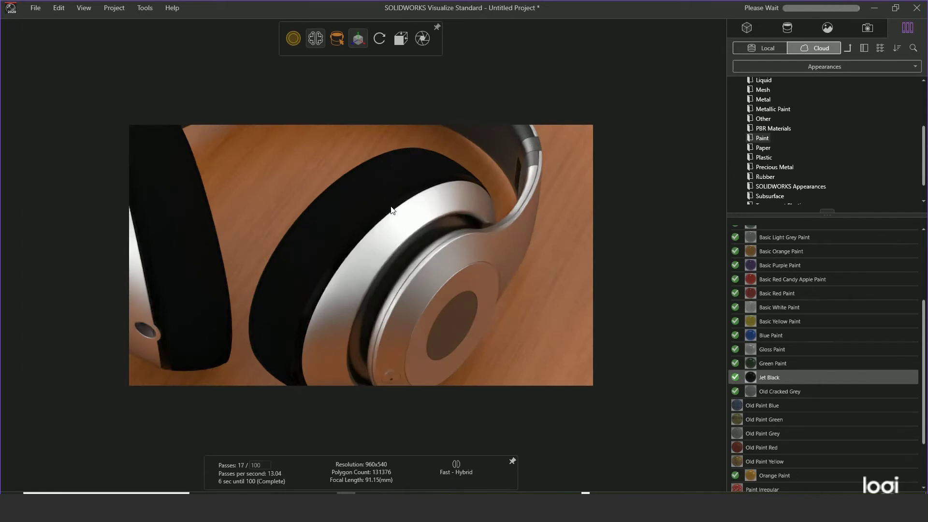
Step: Select the ring's Jet Black appearance directly on the ear cup to show its settings
{"action": "left_click_drag", "start_coordinate": [460, 261], "coordinate": [350, 291]}
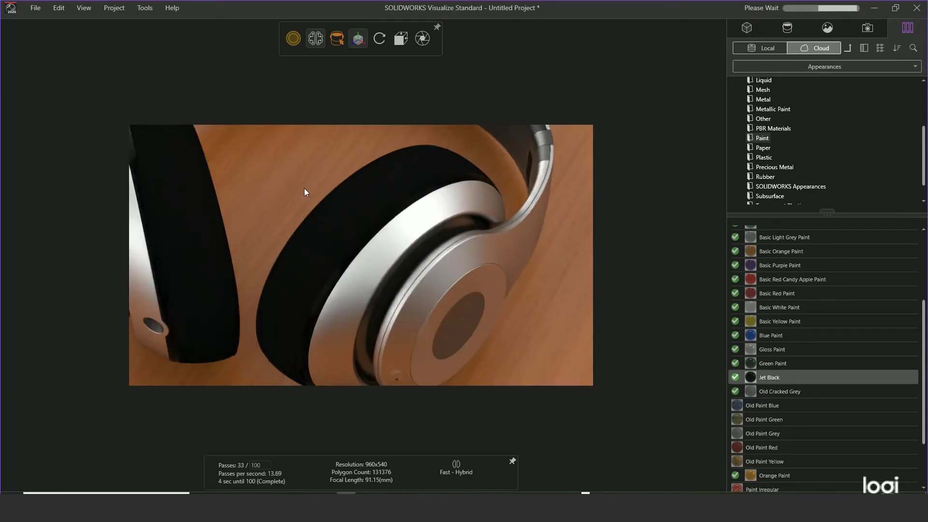
{"action": "scroll", "coordinate": [304, 192], "scroll_direction": "up", "scroll_amount": 2}
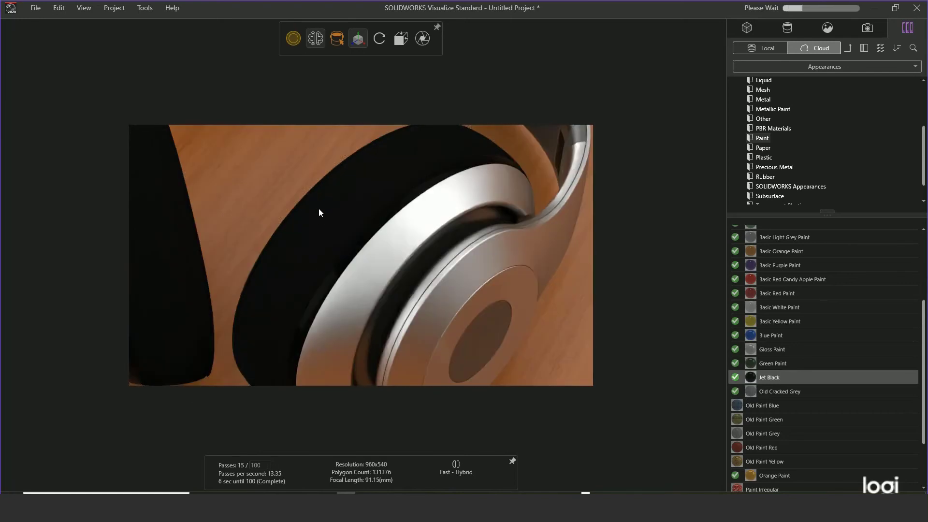
{"action": "left_click", "coordinate": [329, 289]}
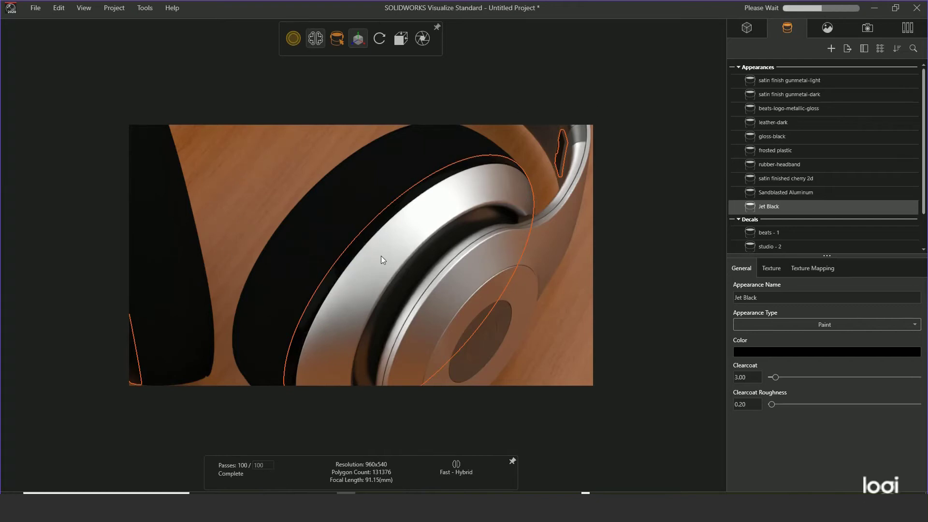
{"action": "left_click", "coordinate": [869, 28]}
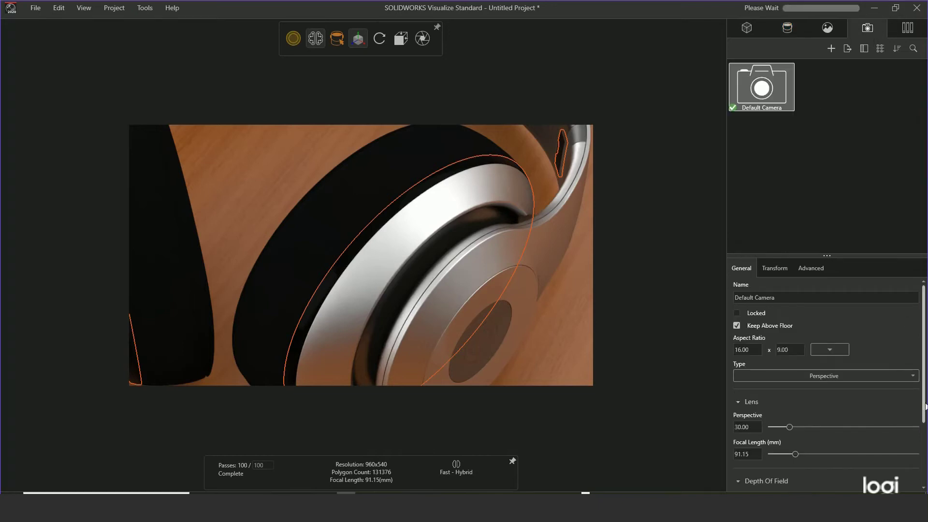
{"action": "scroll", "coordinate": [909, 415], "scroll_direction": "down", "scroll_amount": 3}
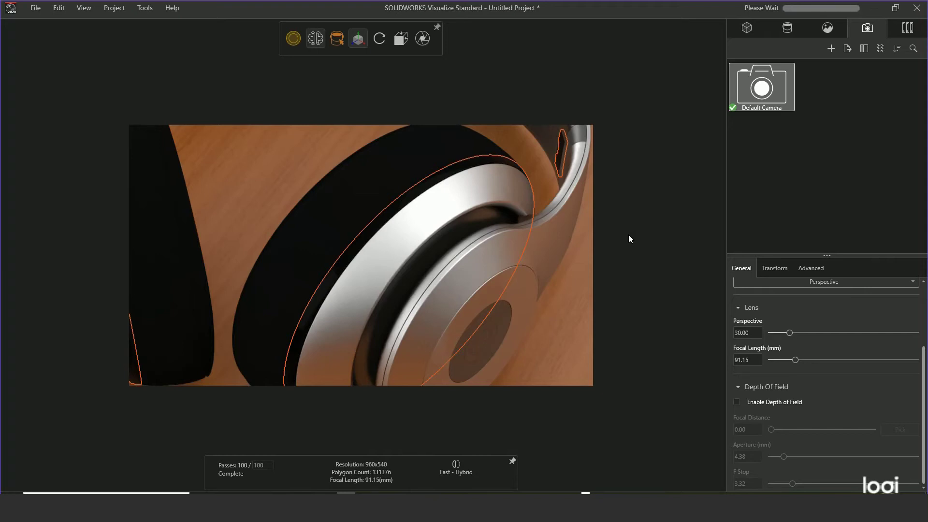
Step: Make the Jet Black paint on the ear cup glossier with clearcoat about 10.24 and clearcoat roughness about 0.66
{"action": "double_click", "coordinate": [462, 169]}
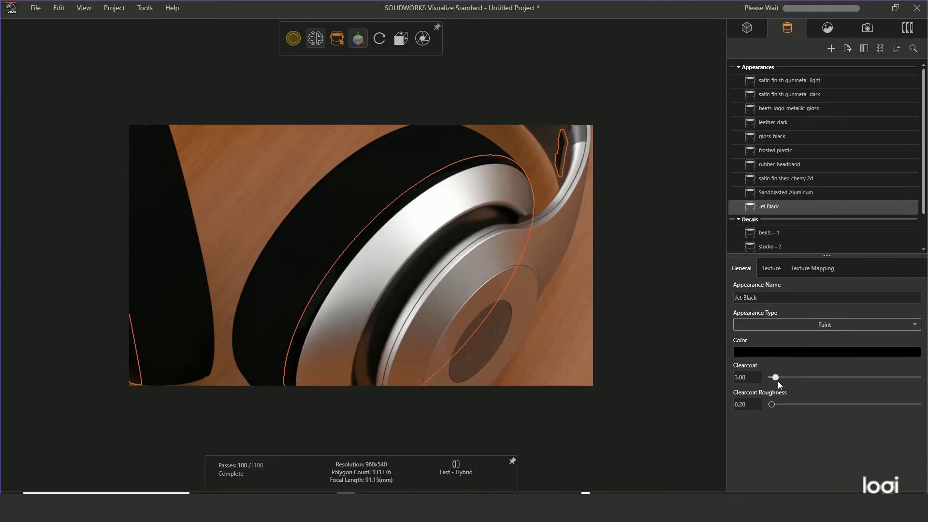
{"action": "mouse_move", "coordinate": [777, 377]}
{"action": "left_mouse_down"}
{"action": "mouse_move", "coordinate": [801, 380]}
{"action": "mouse_move", "coordinate": [788, 380]}
{"action": "left_mouse_up"}
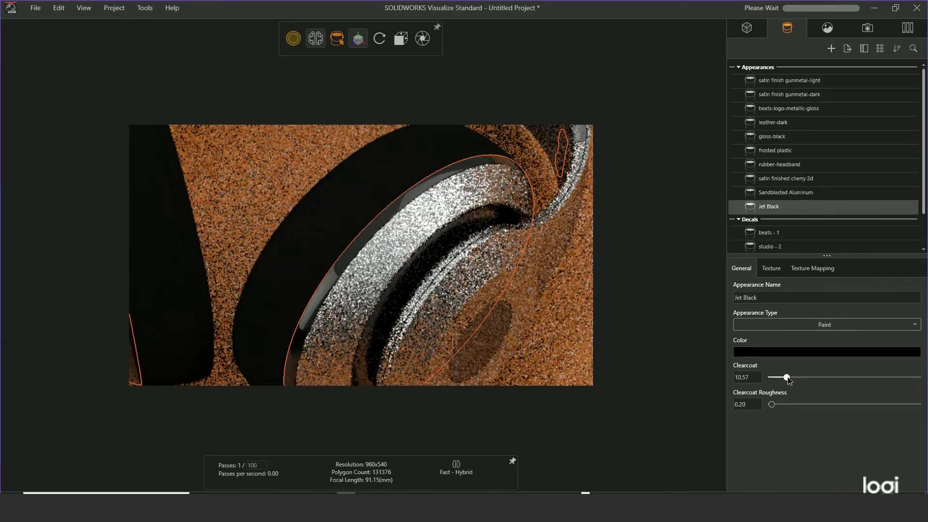
{"action": "left_click_drag", "start_coordinate": [788, 380], "coordinate": [762, 405]}
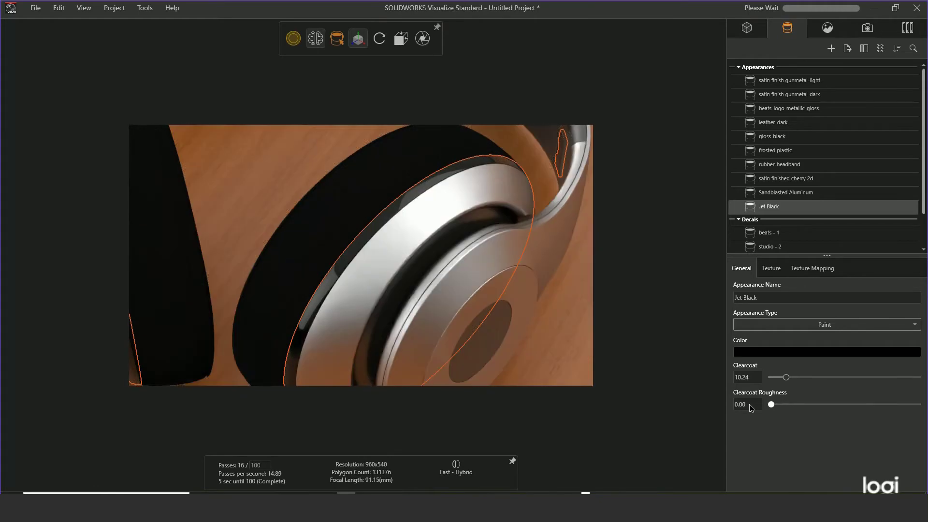
{"action": "left_click", "coordinate": [772, 405]}
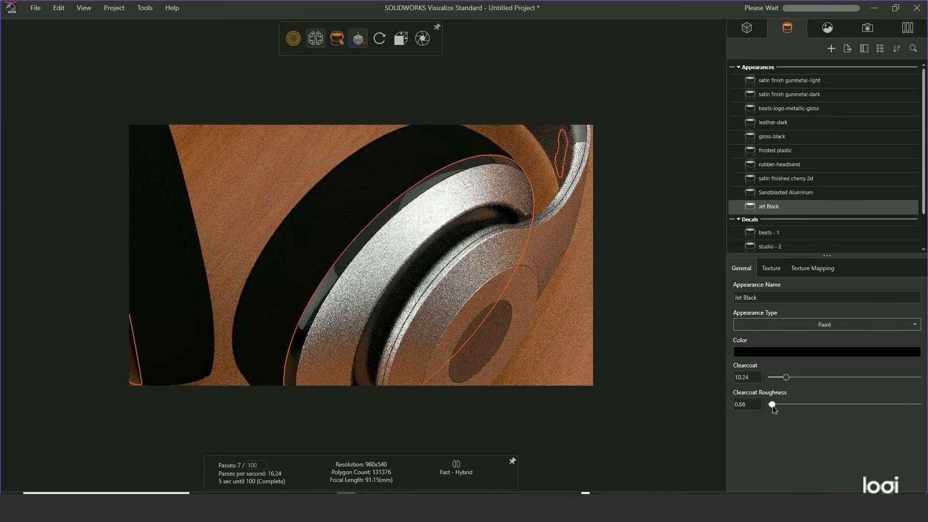
{"action": "left_click", "coordinate": [773, 405]}
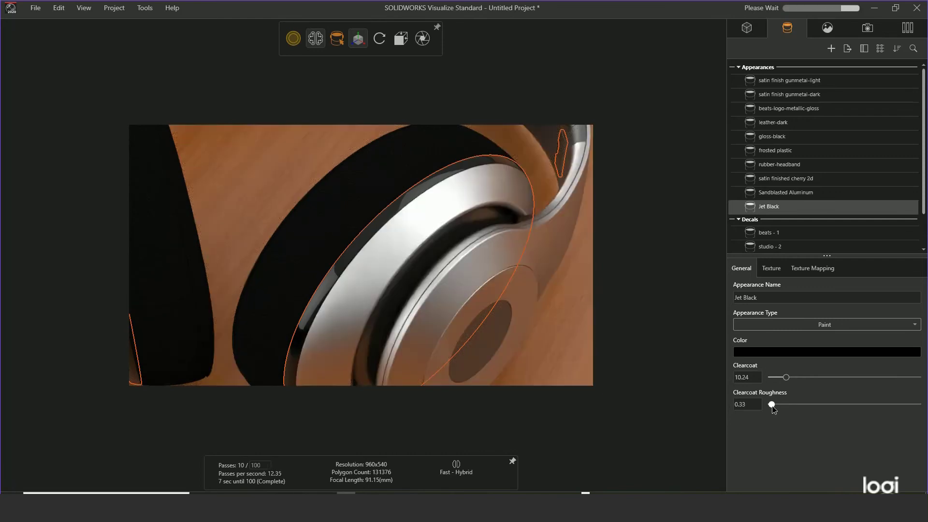
{"action": "left_click", "coordinate": [772, 405]}
Step: Change the rubber-headband appearance's diffuse color to a dark blue with hue 233, saturation 32 and value 17
{"action": "scroll", "coordinate": [464, 302], "scroll_direction": "down", "scroll_amount": 2}
{"action": "scroll", "coordinate": [441, 299], "scroll_direction": "down", "scroll_amount": 2}
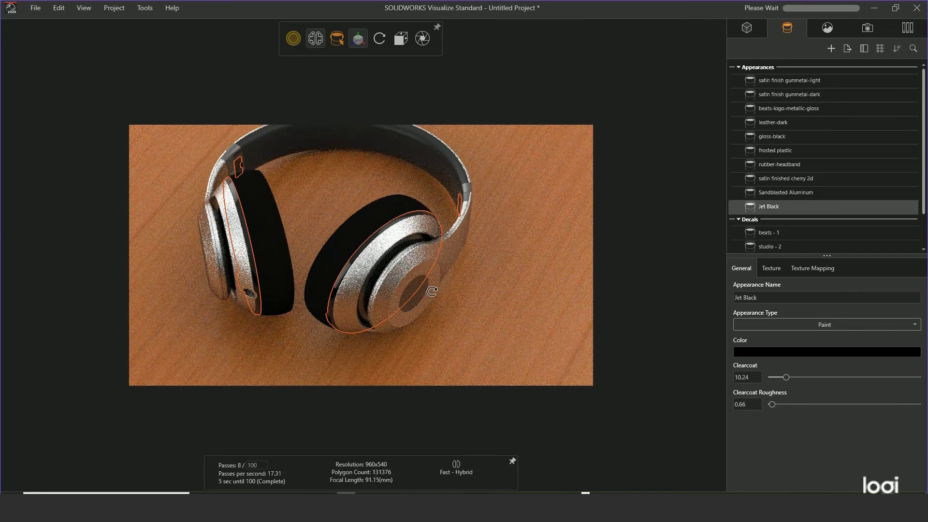
{"action": "left_click_drag", "start_coordinate": [432, 292], "coordinate": [376, 270]}
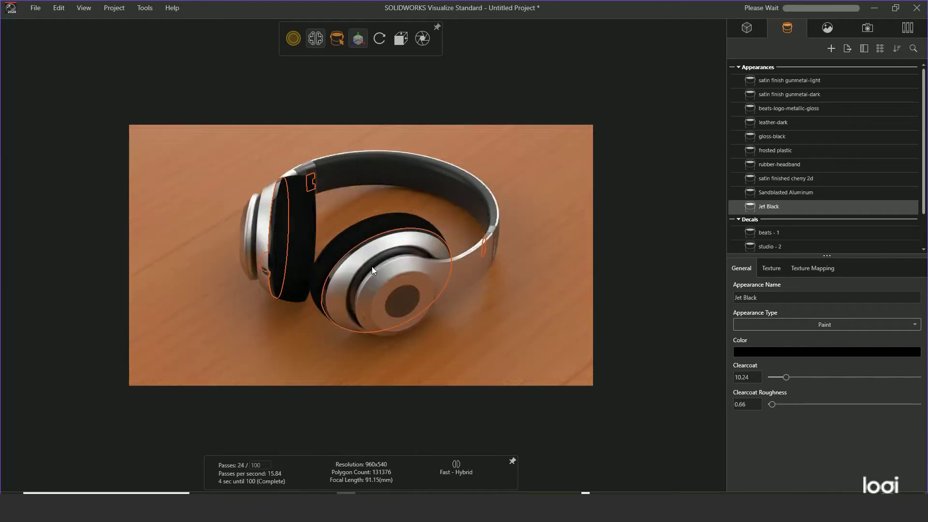
{"action": "left_click", "coordinate": [458, 185]}
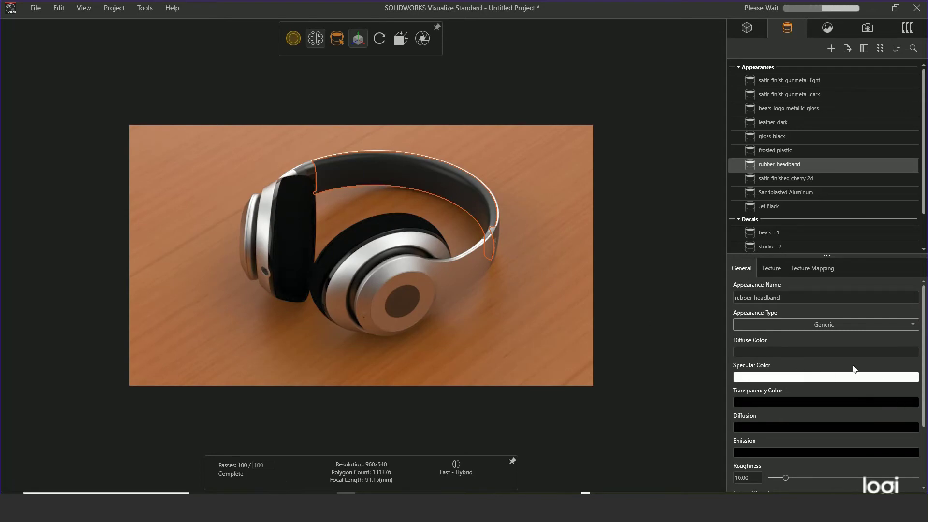
{"action": "left_click", "coordinate": [834, 351]}
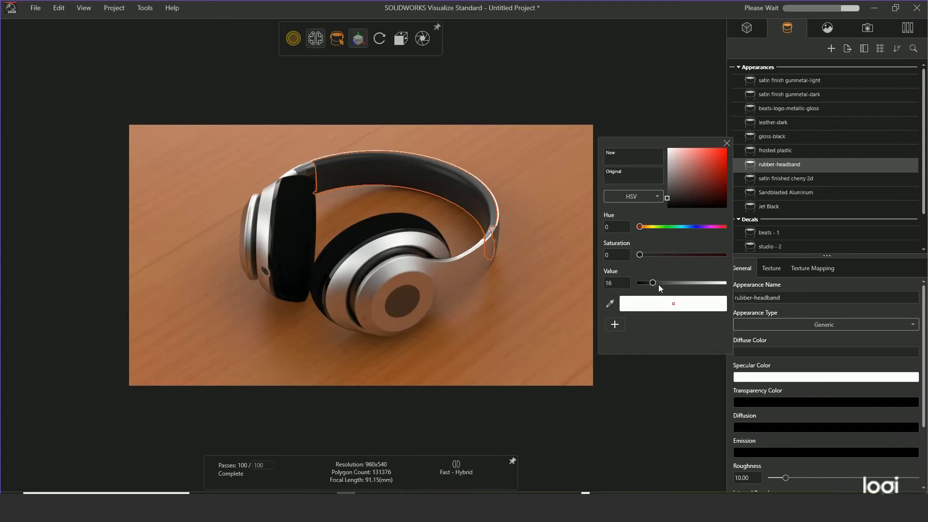
{"action": "left_click_drag", "start_coordinate": [653, 283], "coordinate": [648, 284]}
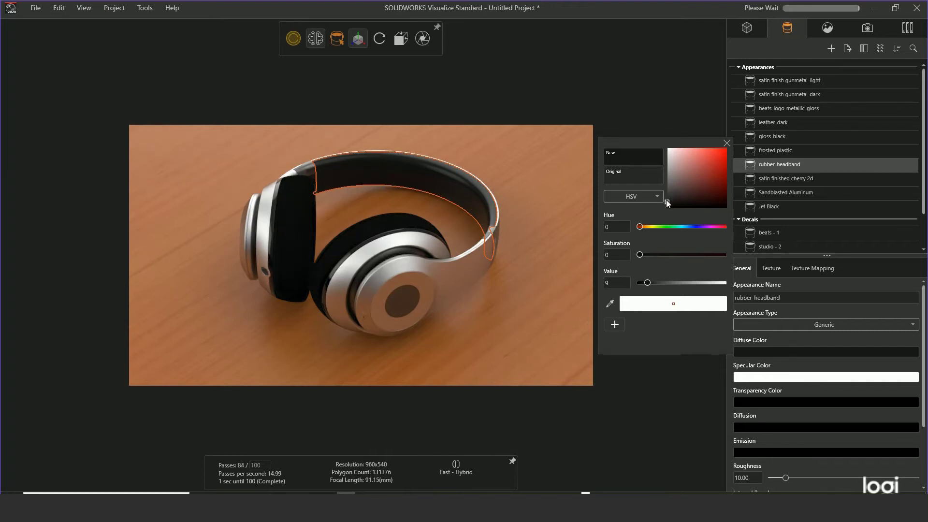
{"action": "left_click", "coordinate": [695, 226]}
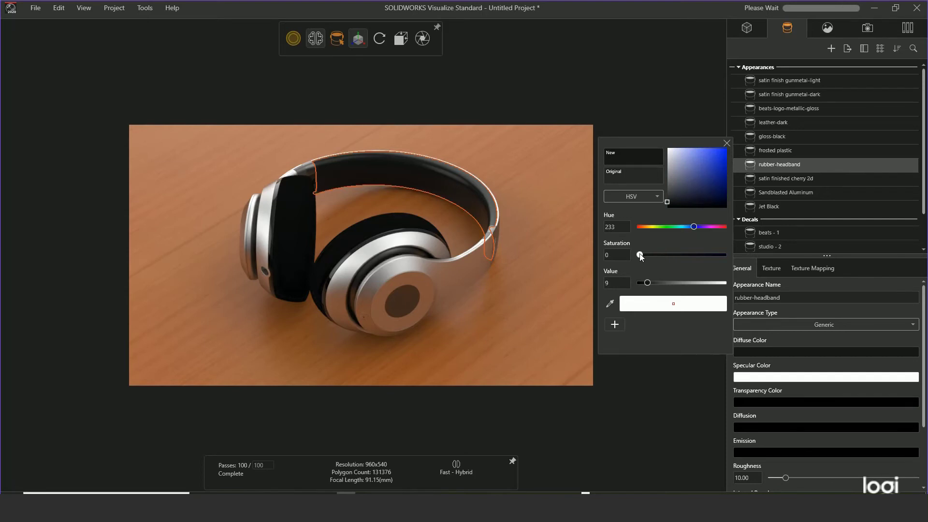
{"action": "left_click_drag", "start_coordinate": [640, 256], "coordinate": [675, 255]}
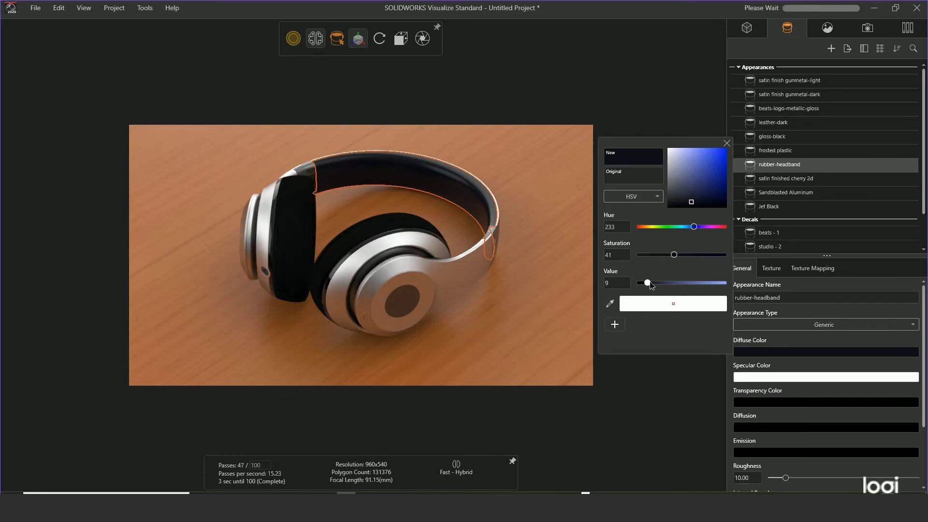
{"action": "left_click_drag", "start_coordinate": [651, 285], "coordinate": [674, 285]}
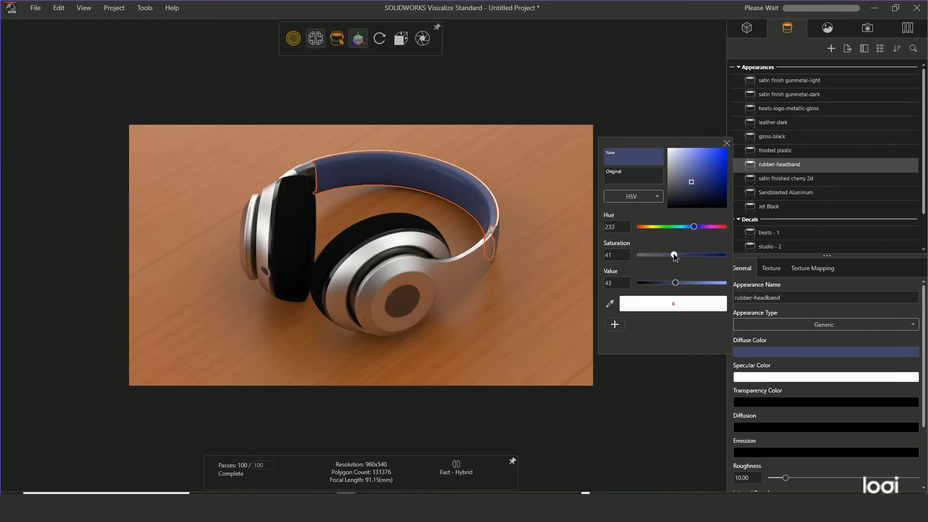
{"action": "left_click_drag", "start_coordinate": [675, 256], "coordinate": [655, 283]}
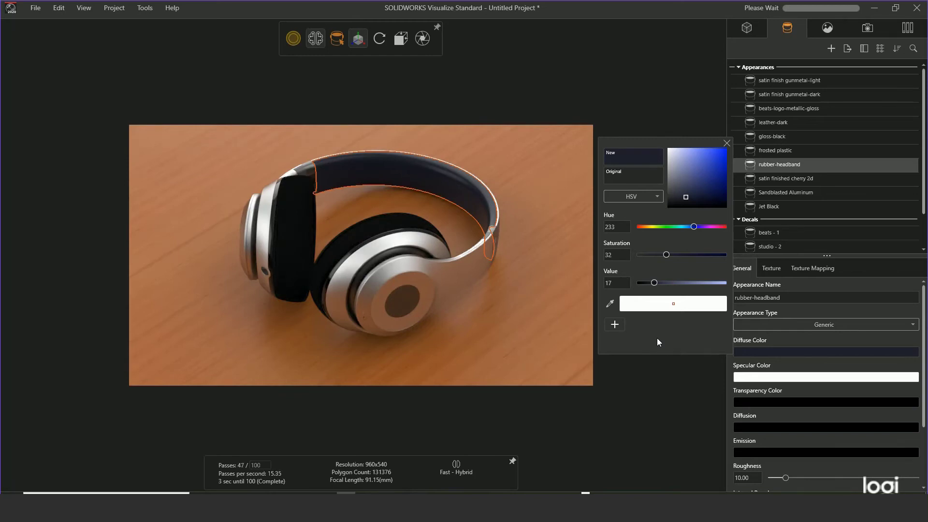
{"action": "left_click", "coordinate": [629, 391]}
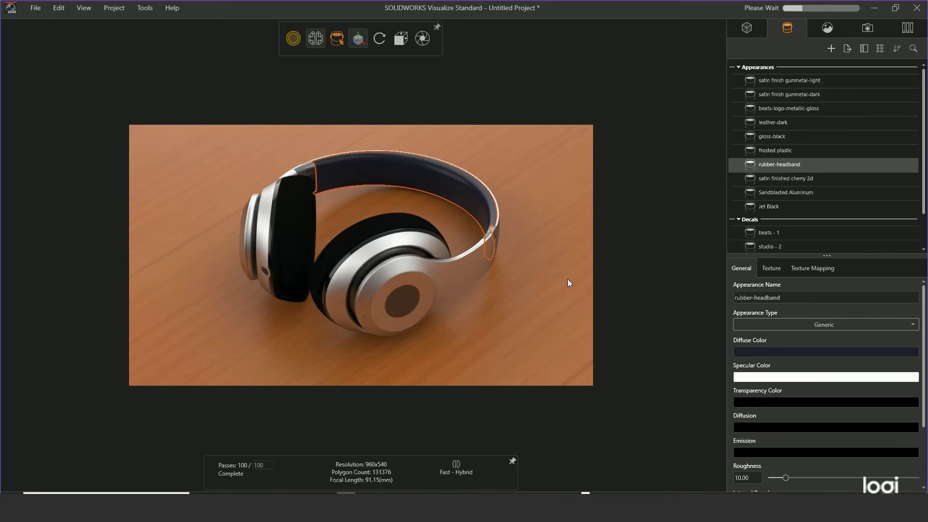
Step: Adjust the ear cushions' leather-dark appearance to roughness about 12.87, internal roughness about 8.67 and IOR about 1.09
{"action": "left_click", "coordinate": [375, 229]}
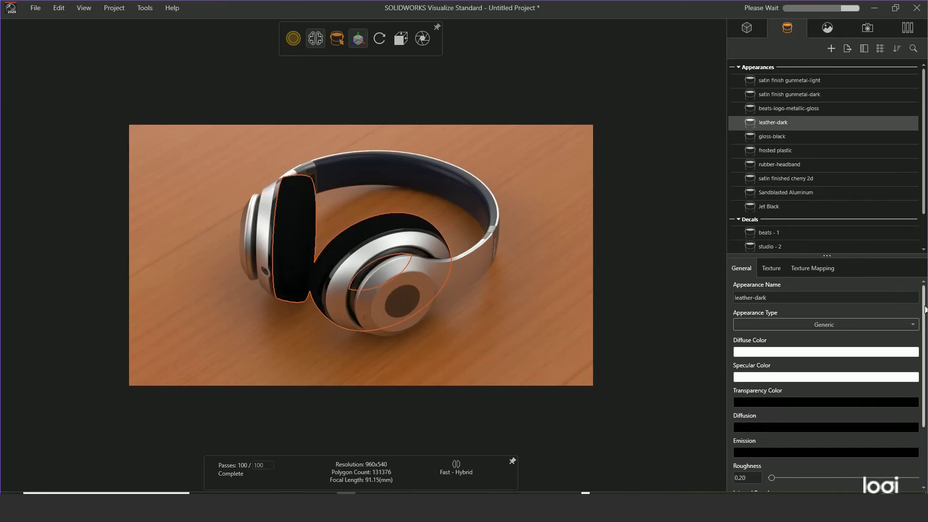
{"action": "left_click_drag", "start_coordinate": [923, 308], "coordinate": [923, 369]}
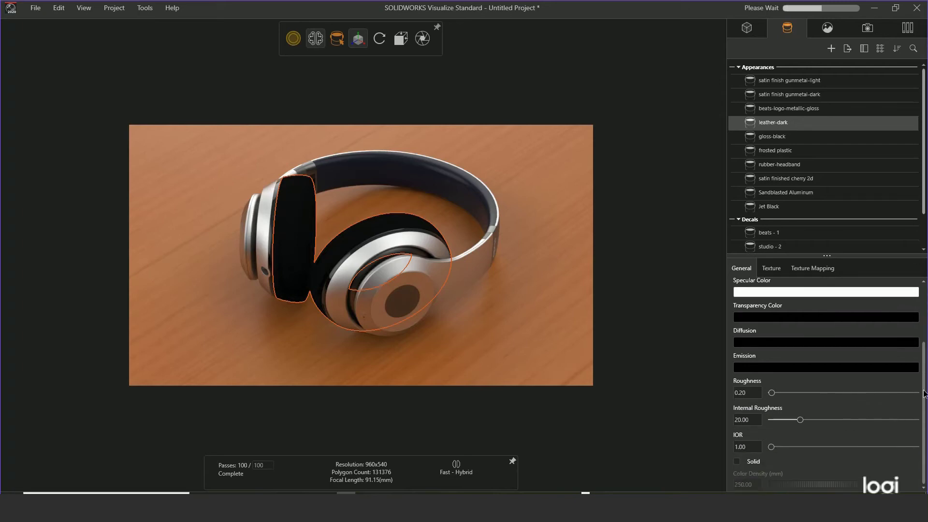
{"action": "scroll", "coordinate": [326, 239], "scroll_direction": "up", "scroll_amount": 2}
{"action": "scroll", "coordinate": [328, 251], "scroll_direction": "up", "scroll_amount": 5}
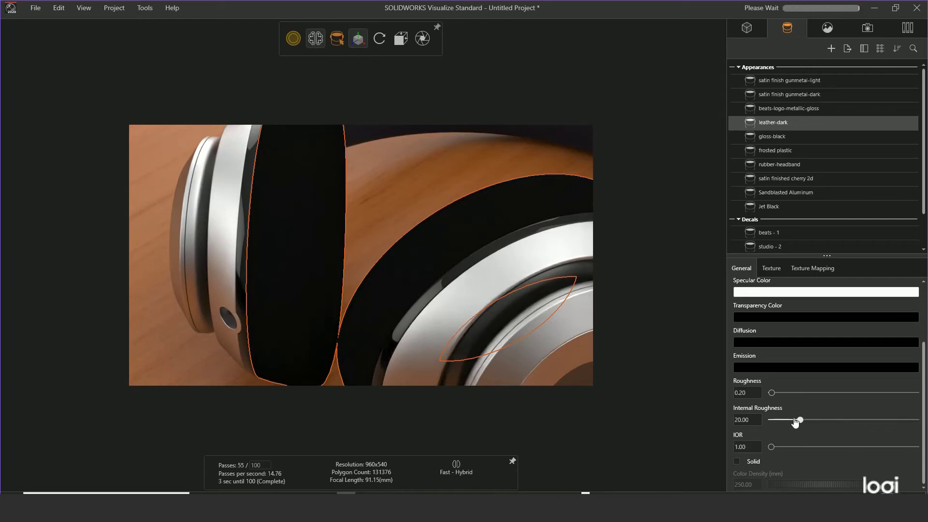
{"action": "left_click_drag", "start_coordinate": [799, 419], "coordinate": [783, 421]}
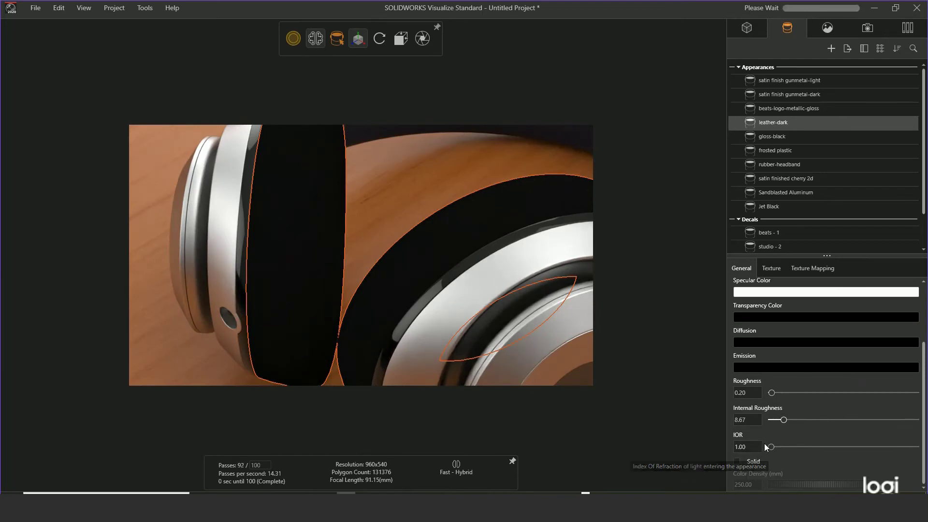
{"action": "left_click_drag", "start_coordinate": [772, 448], "coordinate": [776, 448]}
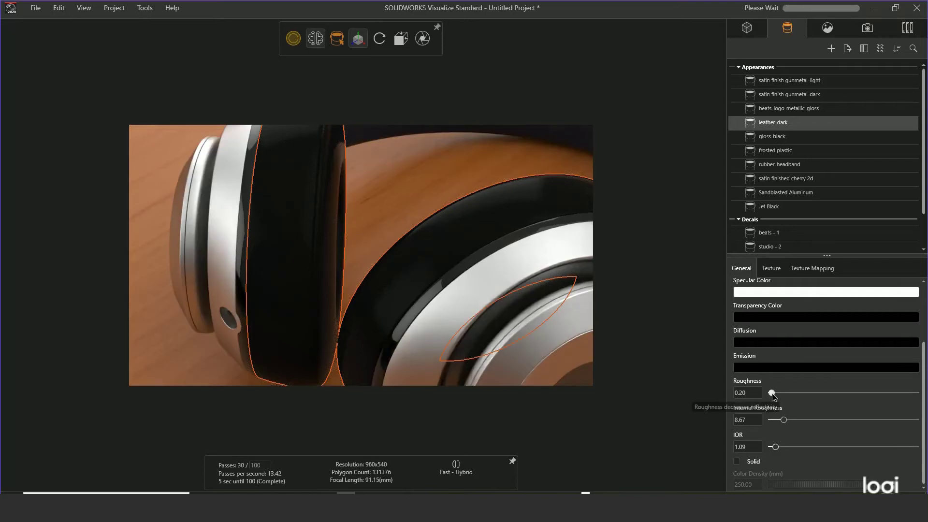
{"action": "left_click_drag", "start_coordinate": [772, 392], "coordinate": [792, 394]}
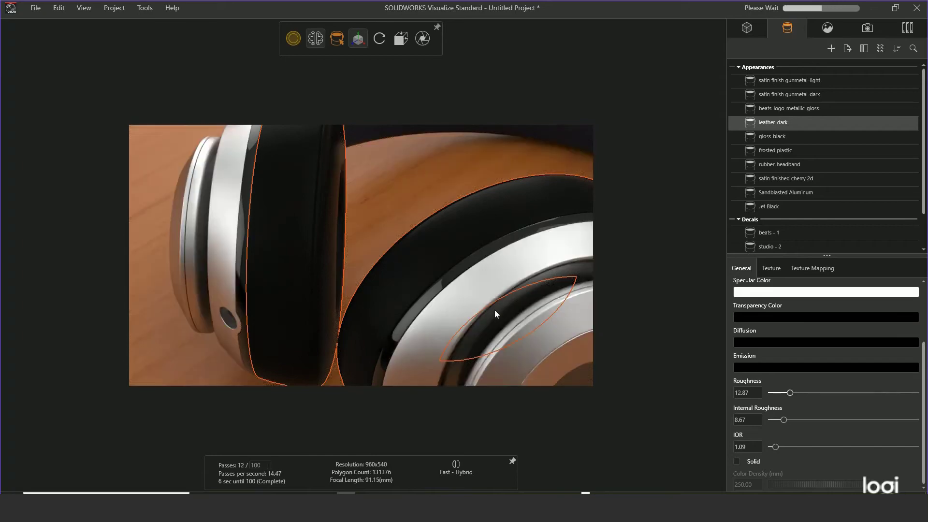
Step: Examine the leather-dark texture slots and browse the image files available for its bump texture without importing one
{"action": "scroll", "coordinate": [487, 309], "scroll_direction": "down", "scroll_amount": 3}
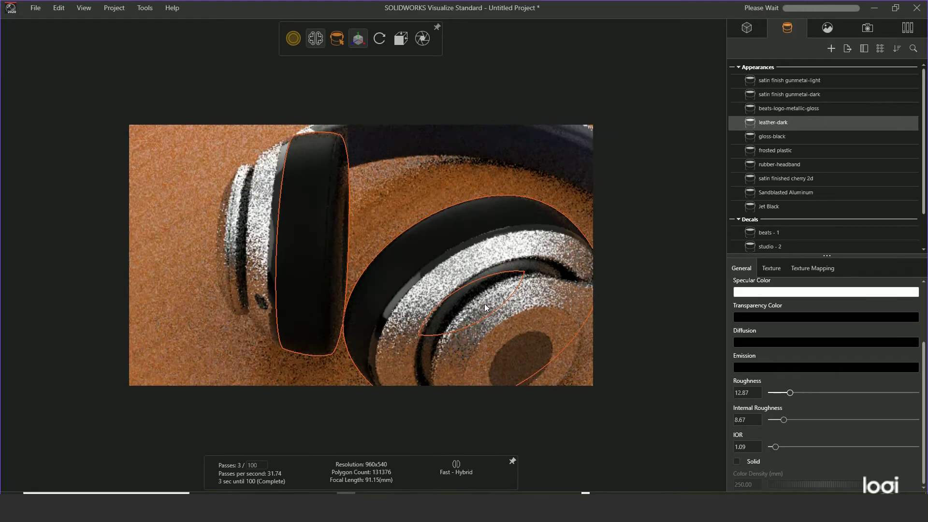
{"action": "left_click_drag", "start_coordinate": [484, 303], "coordinate": [363, 186]}
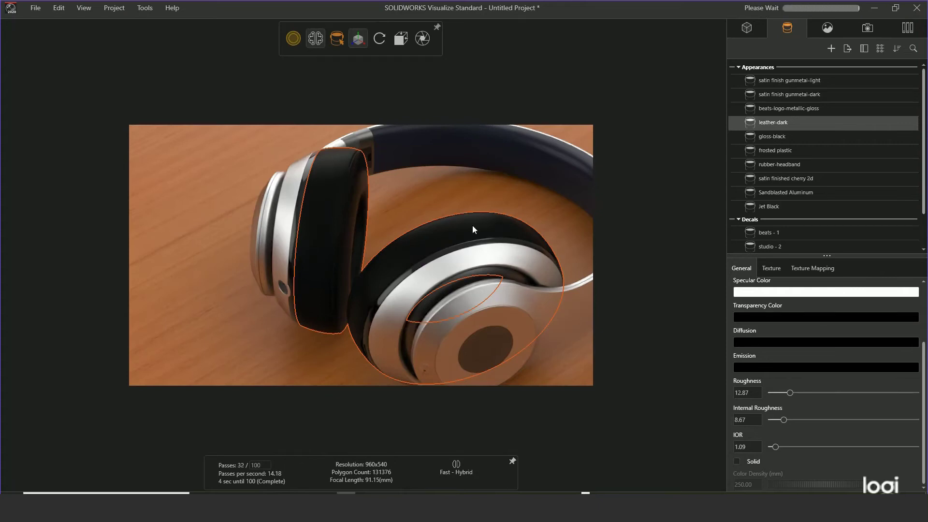
{"action": "left_click", "coordinate": [779, 270]}
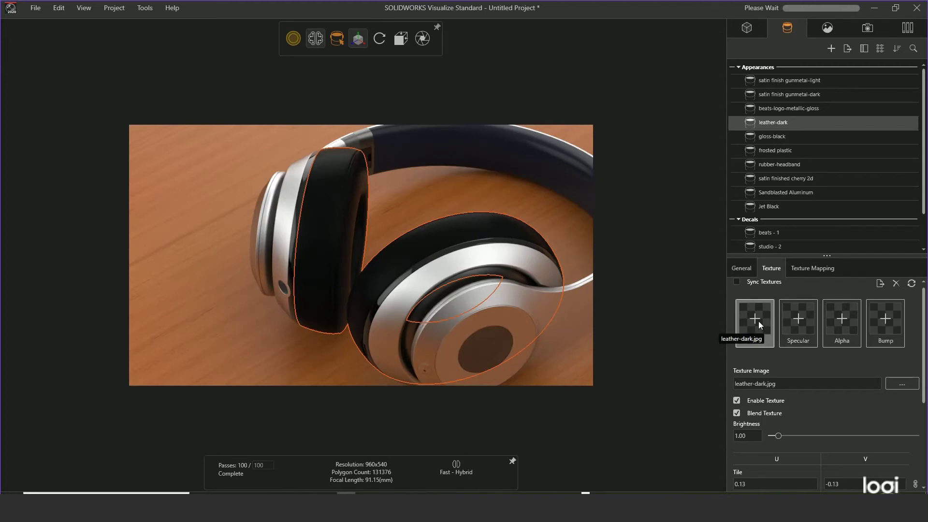
{"action": "left_click", "coordinate": [885, 323]}
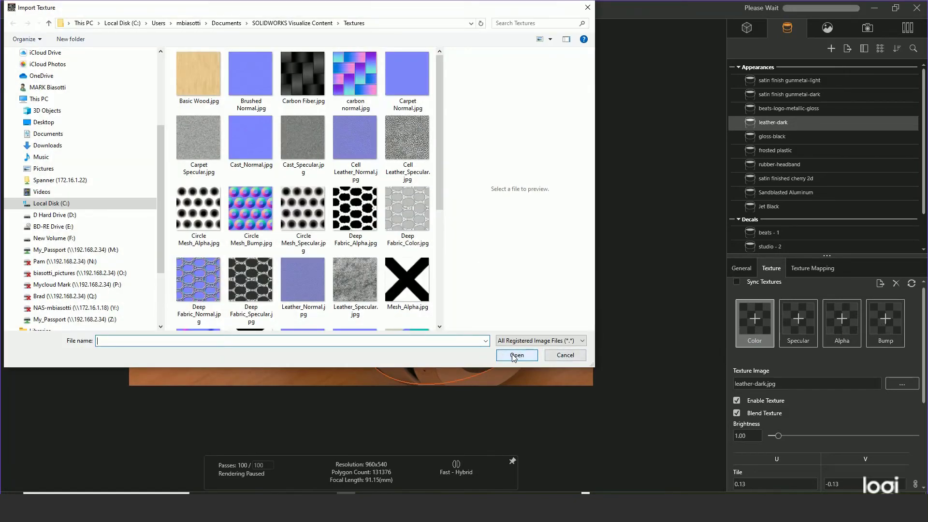
{"action": "left_click", "coordinate": [554, 354]}
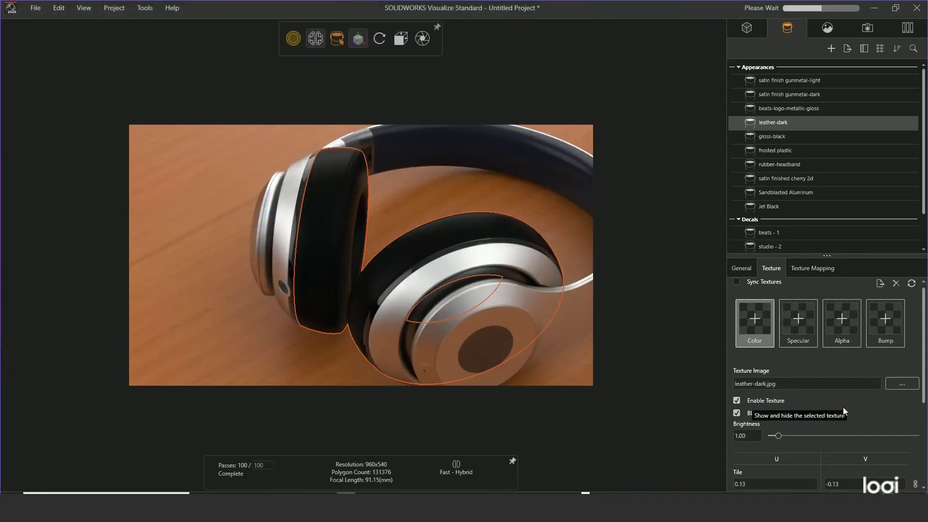
Step: Examine leather-dark's texture mapping modes and its tiling, shift, repeat and rotation settings, checking the bump image choices again without importing
{"action": "left_click", "coordinate": [808, 270]}
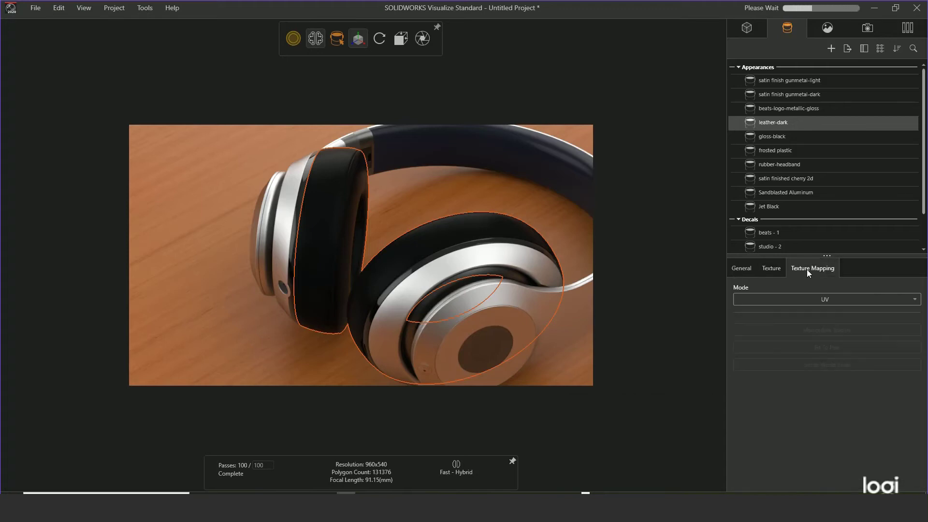
{"action": "left_click", "coordinate": [827, 300]}
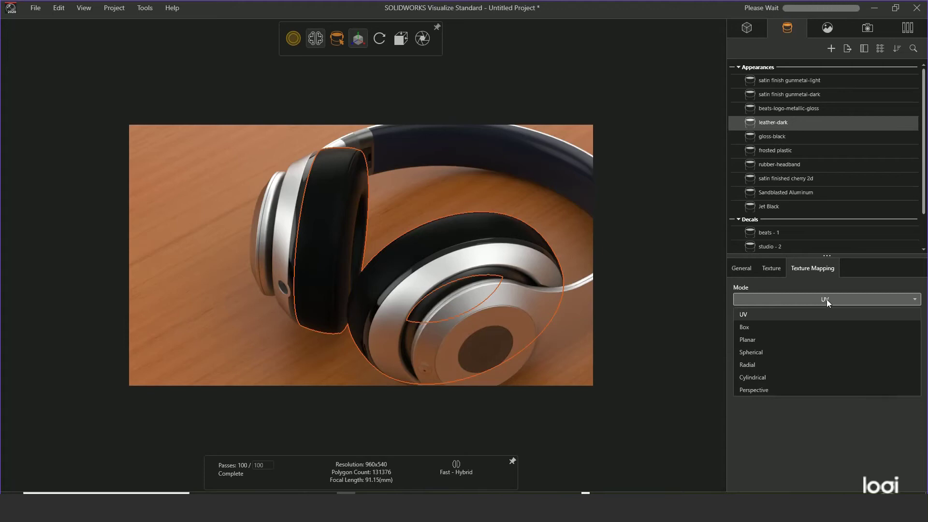
{"action": "left_click", "coordinate": [827, 300]}
{"action": "left_click", "coordinate": [774, 269]}
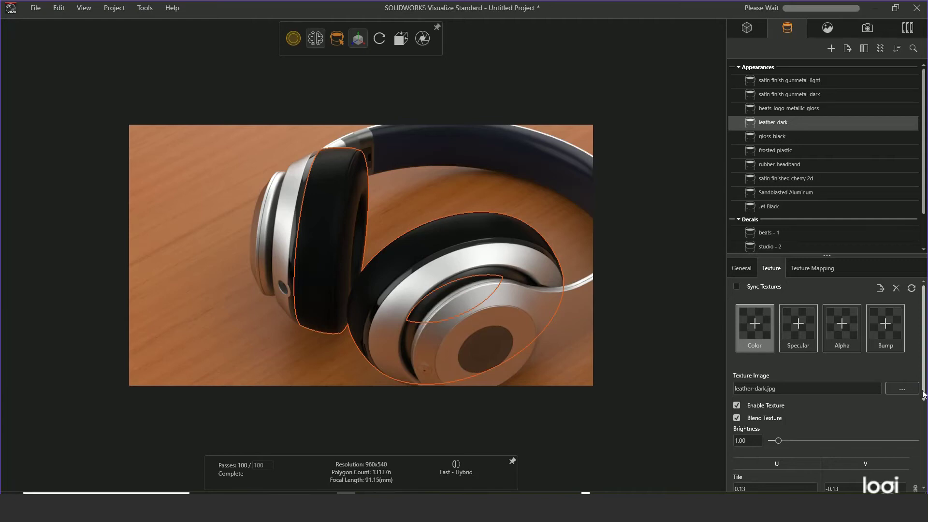
{"action": "left_click_drag", "start_coordinate": [925, 394], "coordinate": [926, 488]}
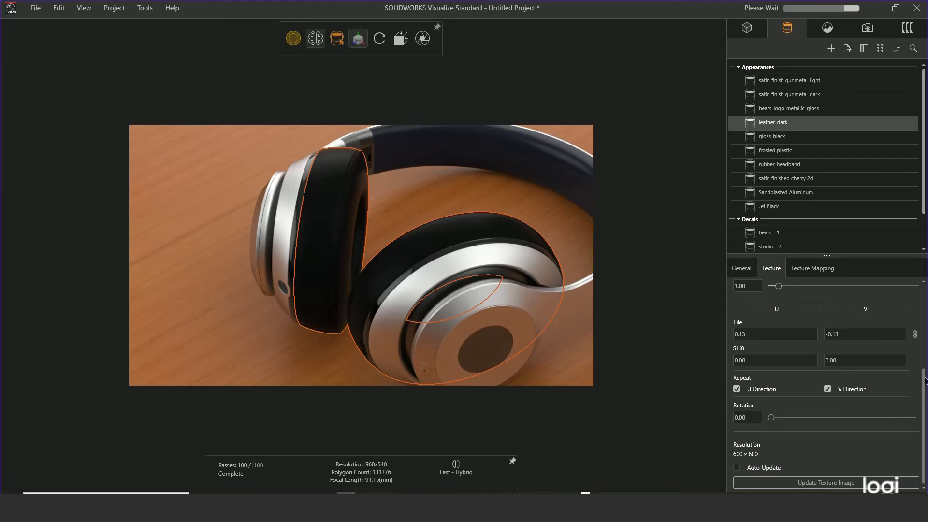
{"action": "left_click", "coordinate": [740, 268]}
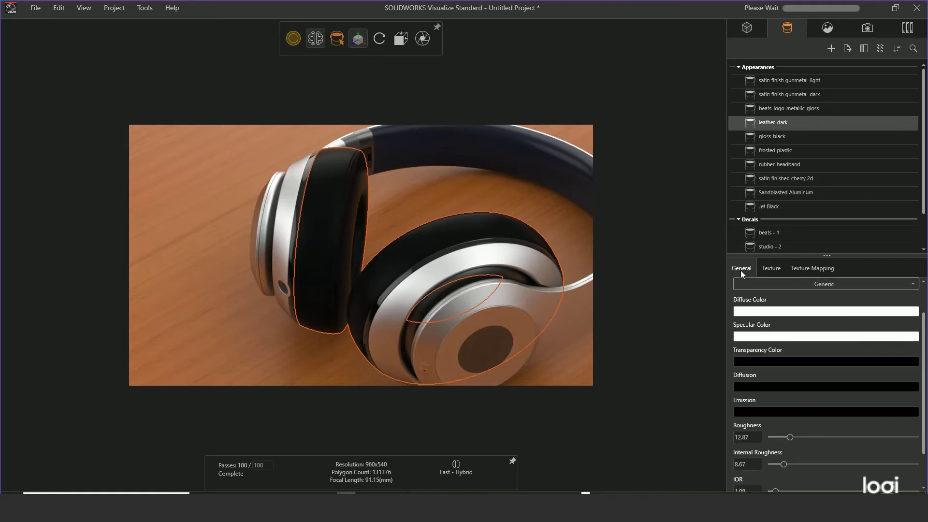
{"action": "left_click", "coordinate": [767, 269]}
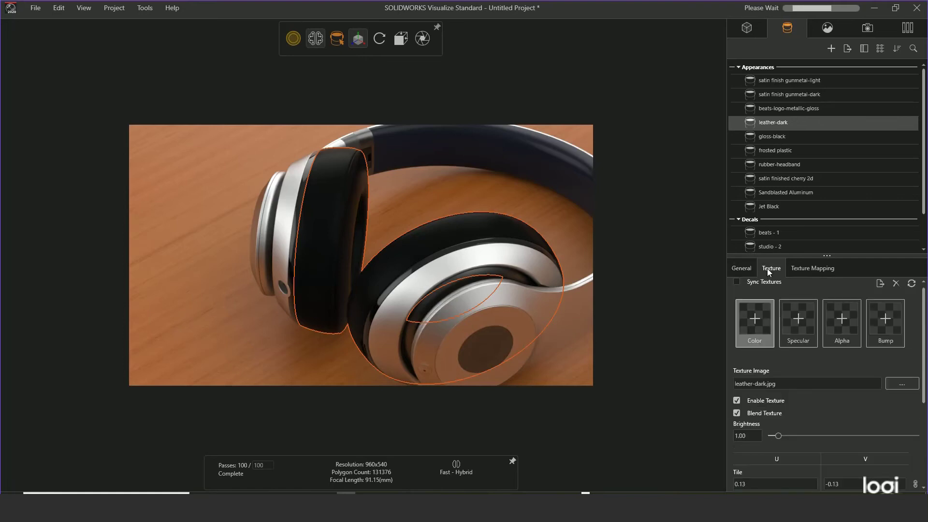
{"action": "left_click", "coordinate": [881, 323]}
{"action": "left_click", "coordinate": [583, 355]}
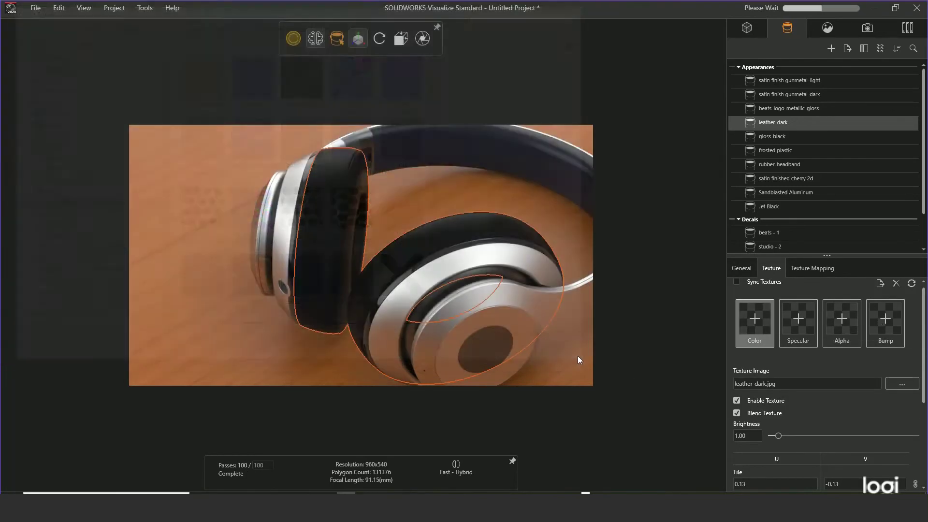
Step: Adjust the bump strength of leather-dark's leather-bump.jpg texture, trying 1.25 and settling on 0.82 for the ear cushion grain
{"action": "scroll", "coordinate": [924, 381], "scroll_direction": "down", "scroll_amount": 3}
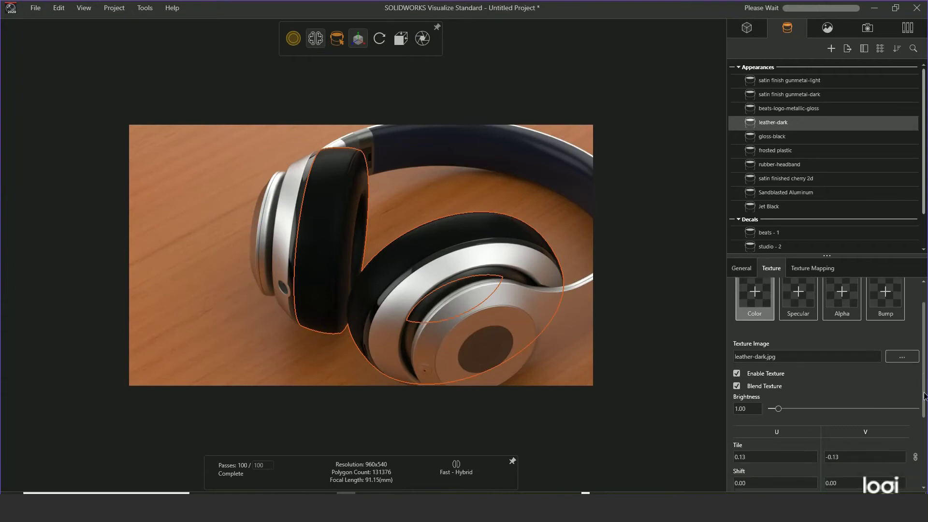
{"action": "scroll", "coordinate": [826, 384], "scroll_direction": "down", "scroll_amount": 3}
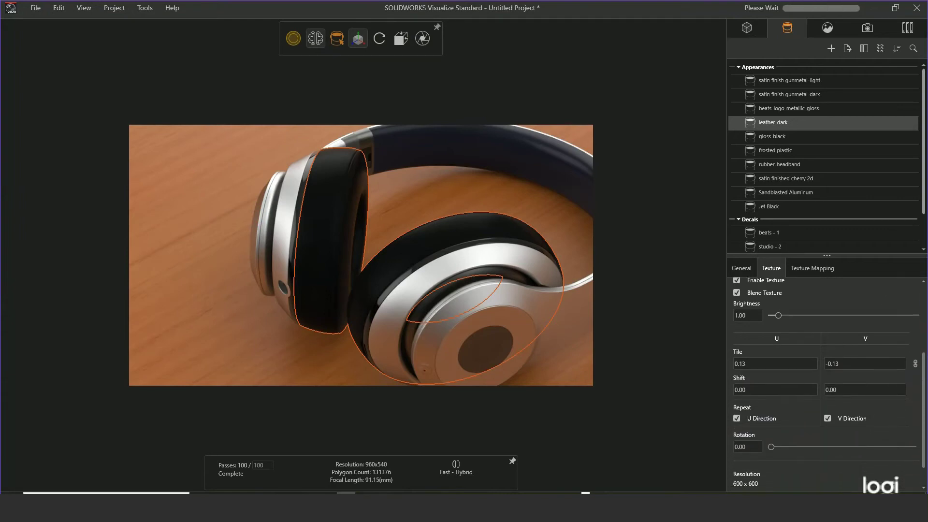
{"action": "scroll", "coordinate": [829, 384], "scroll_direction": "up", "scroll_amount": 5}
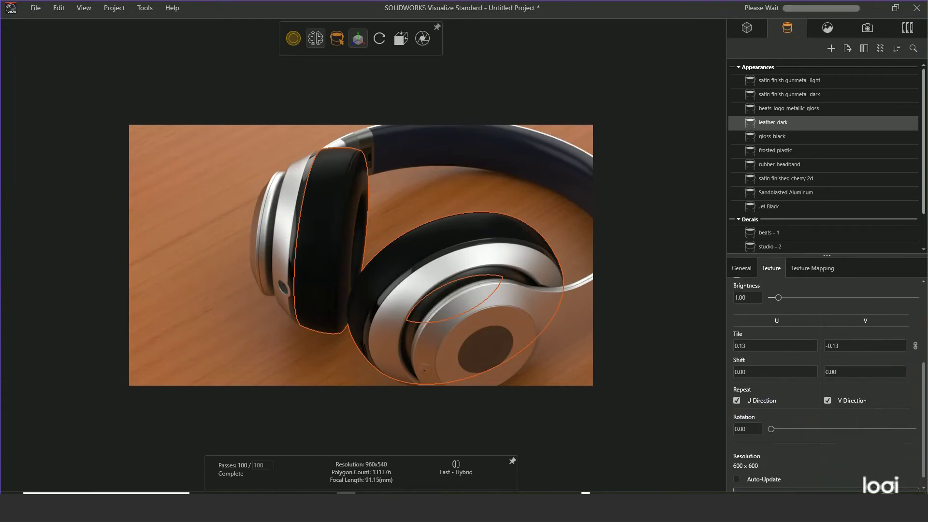
{"action": "scroll", "coordinate": [825, 385], "scroll_direction": "up", "scroll_amount": 5}
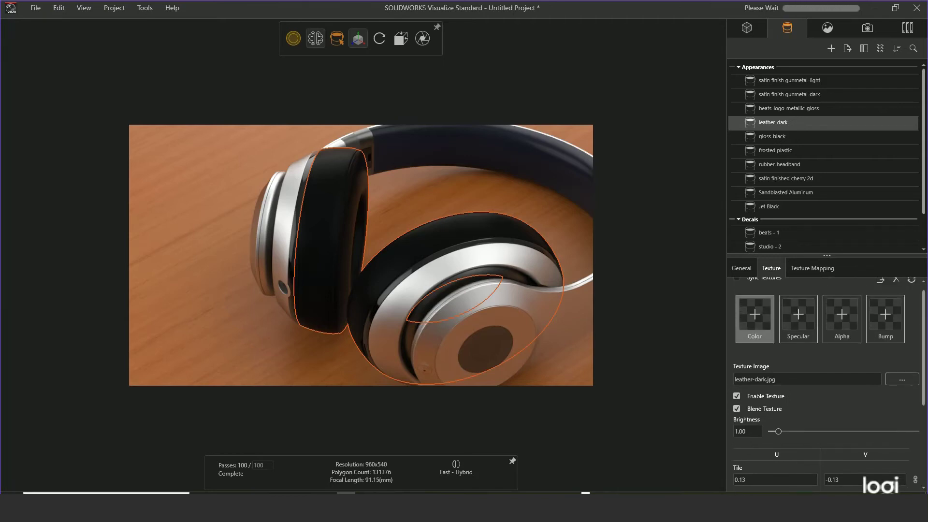
{"action": "left_click", "coordinate": [893, 321]}
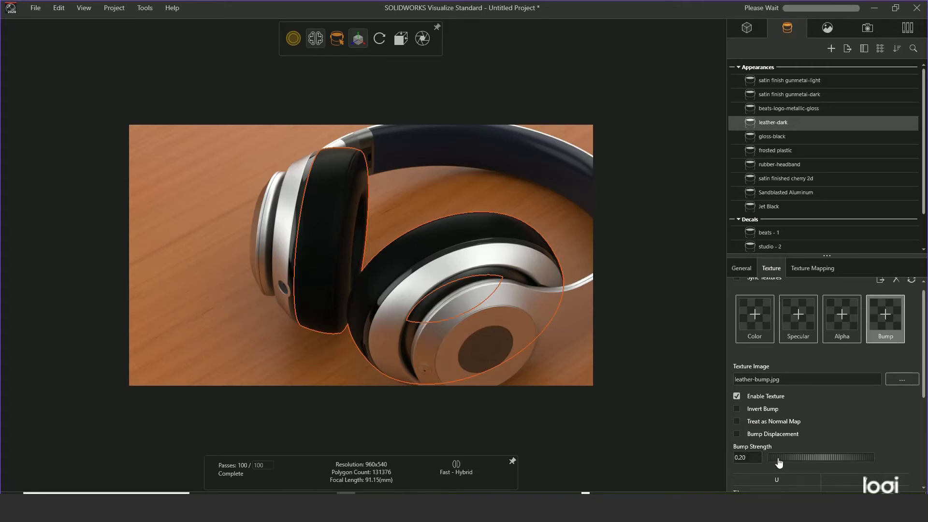
{"action": "left_click_drag", "start_coordinate": [778, 460], "coordinate": [830, 457]}
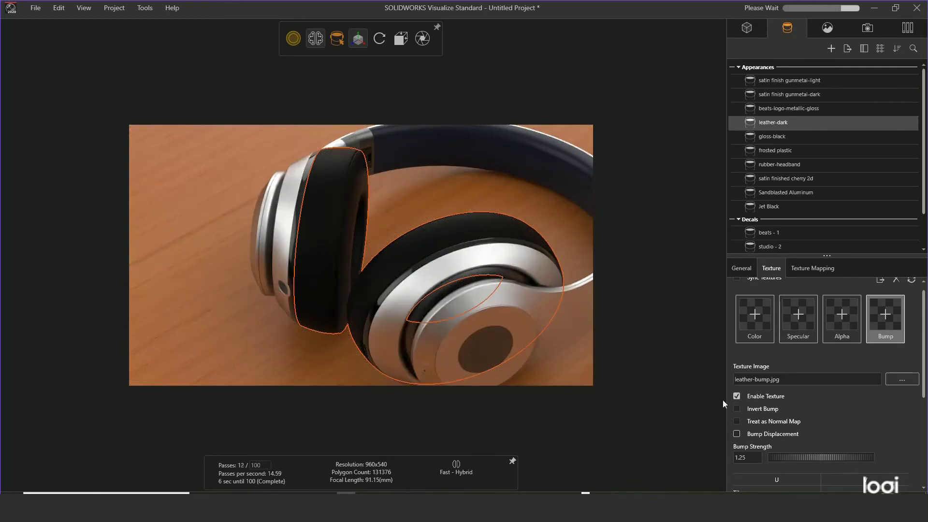
{"action": "scroll", "coordinate": [377, 165], "scroll_direction": "up", "scroll_amount": 8}
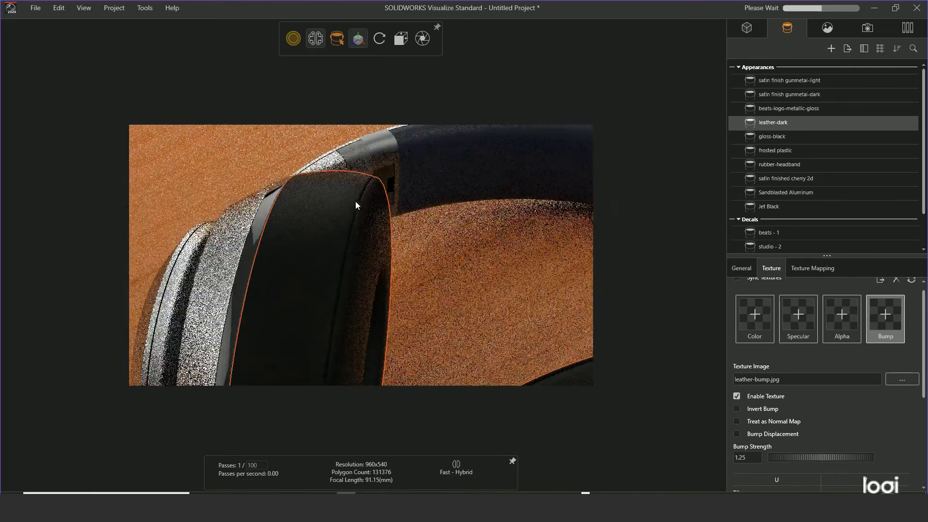
{"action": "scroll", "coordinate": [323, 206], "scroll_direction": "up", "scroll_amount": 5}
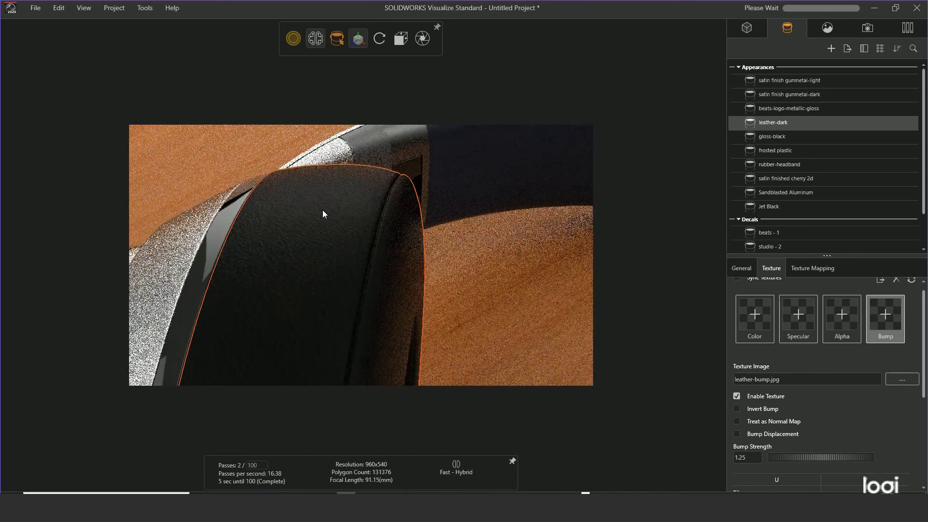
{"action": "scroll", "coordinate": [322, 217], "scroll_direction": "up", "scroll_amount": 2}
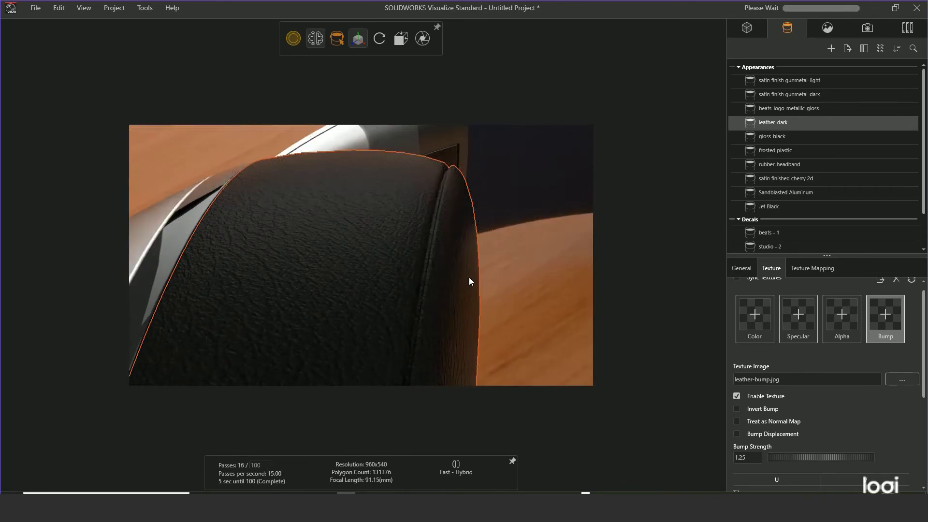
{"action": "left_click_drag", "start_coordinate": [820, 458], "coordinate": [798, 463]}
Step: Examine leather-dark's texture slots, the image files available for its specular texture and the list of mapping modes, without importing or changing anything
{"action": "left_click", "coordinate": [801, 268]}
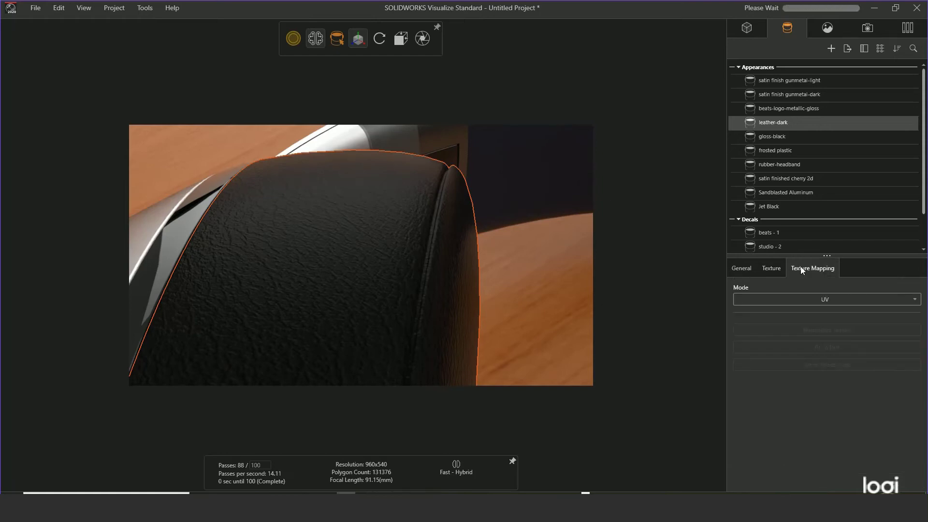
{"action": "left_click", "coordinate": [768, 271]}
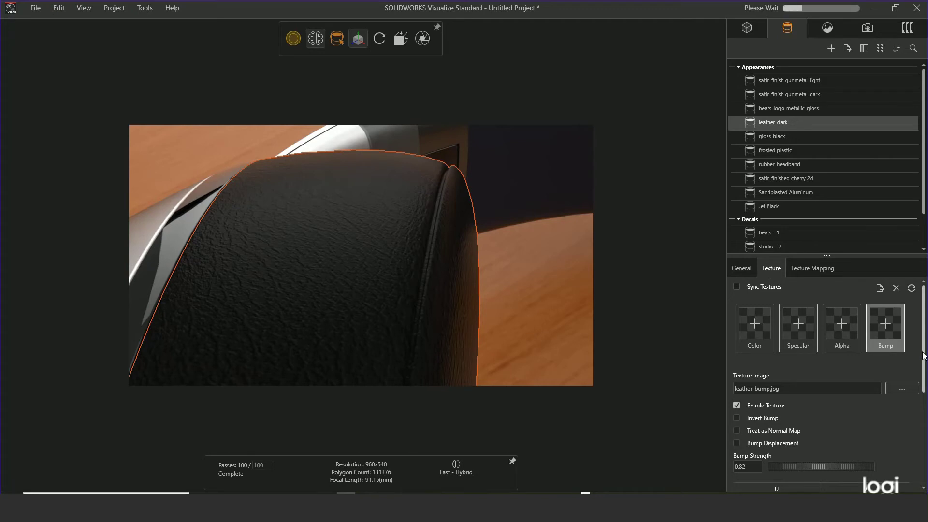
{"action": "mouse_move", "coordinate": [925, 358]}
{"action": "left_mouse_down"}
{"action": "mouse_move", "coordinate": [925, 453]}
{"action": "mouse_move", "coordinate": [924, 358]}
{"action": "left_mouse_up"}
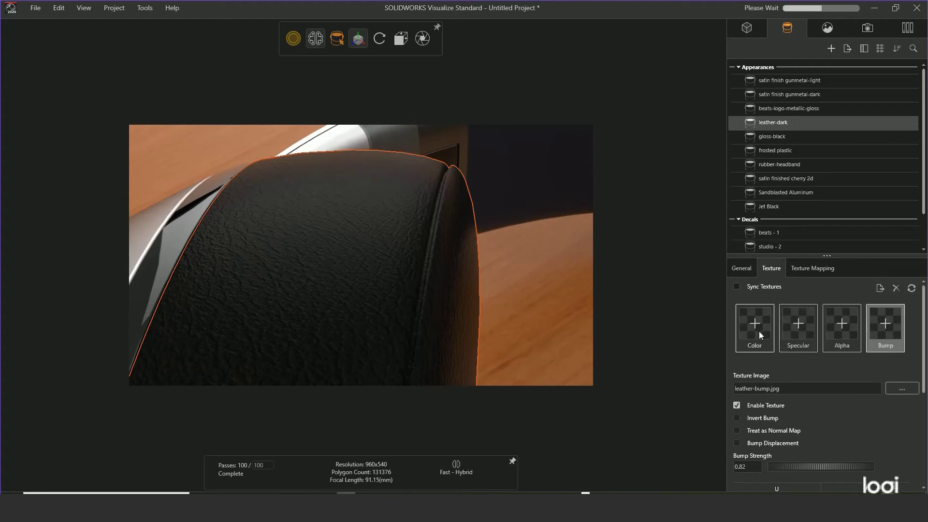
{"action": "left_click", "coordinate": [798, 324]}
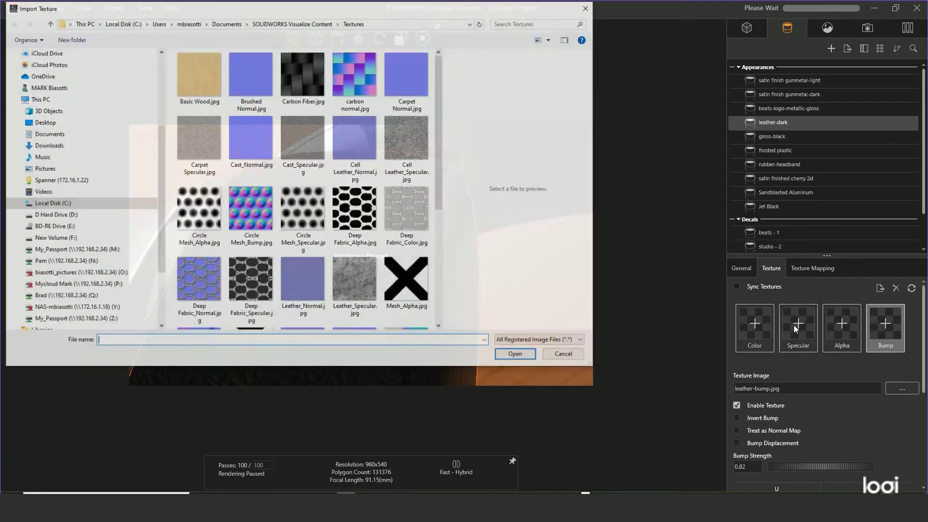
{"action": "left_click", "coordinate": [565, 356]}
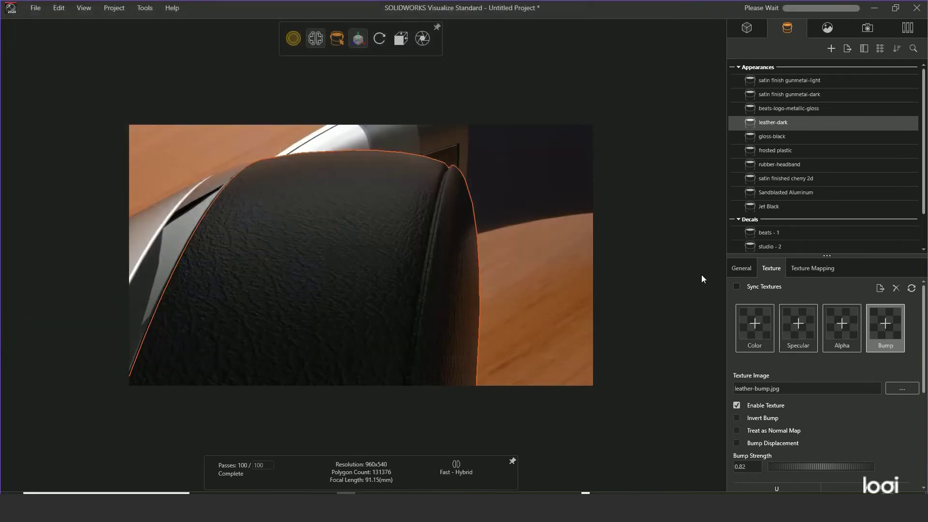
{"action": "left_click", "coordinate": [801, 271]}
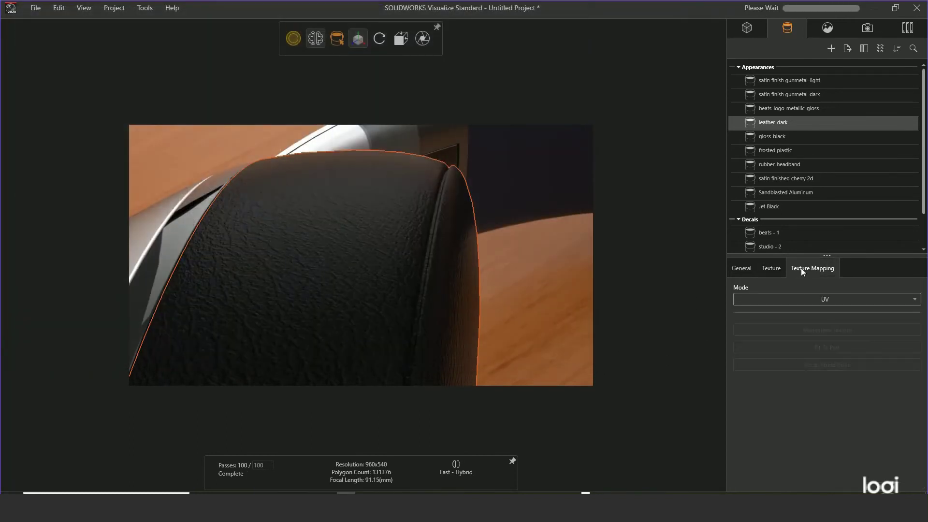
{"action": "left_click", "coordinate": [830, 300]}
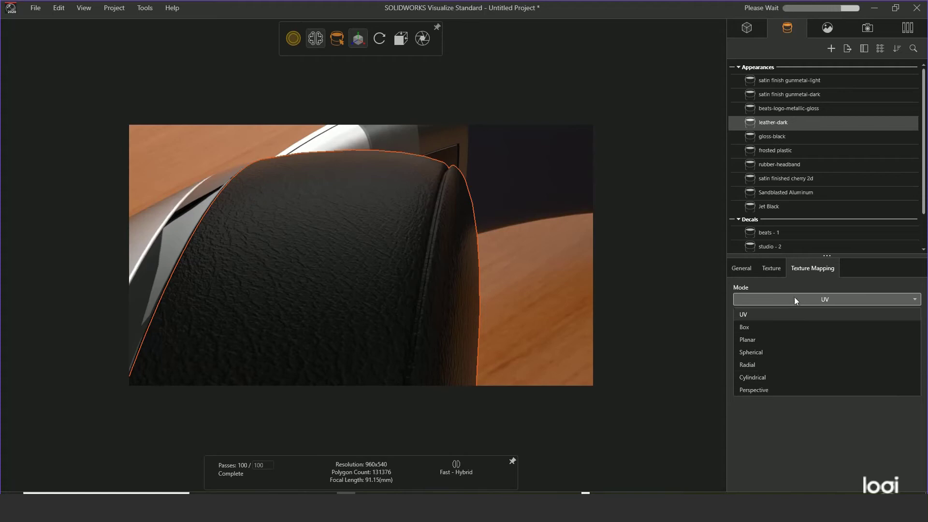
{"action": "left_click", "coordinate": [773, 269]}
{"action": "left_click", "coordinate": [773, 268]}
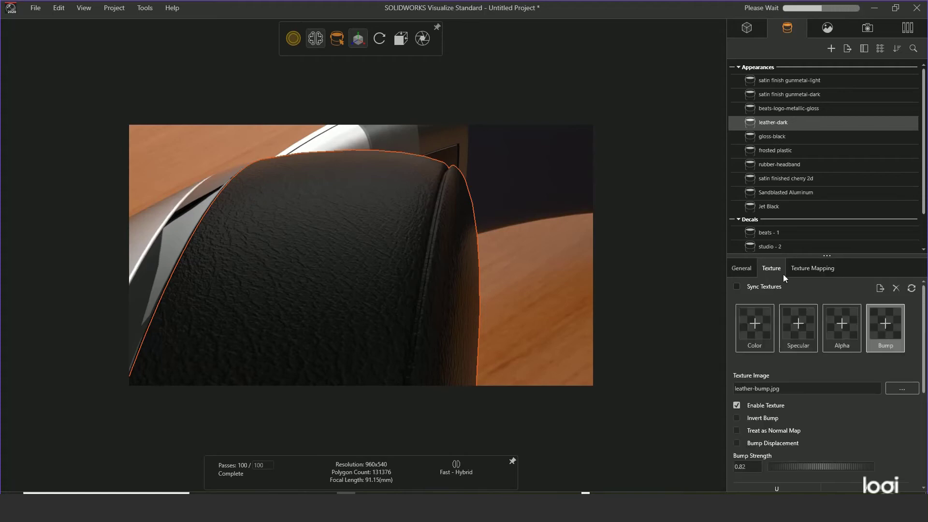
{"action": "scroll", "coordinate": [924, 358], "scroll_direction": "down", "scroll_amount": 1}
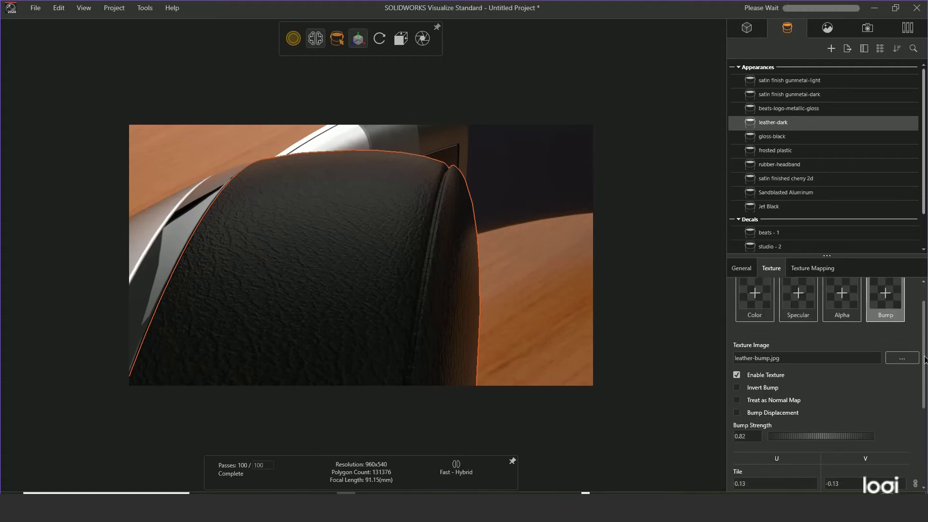
{"action": "scroll", "coordinate": [924, 360], "scroll_direction": "up", "scroll_amount": 1}
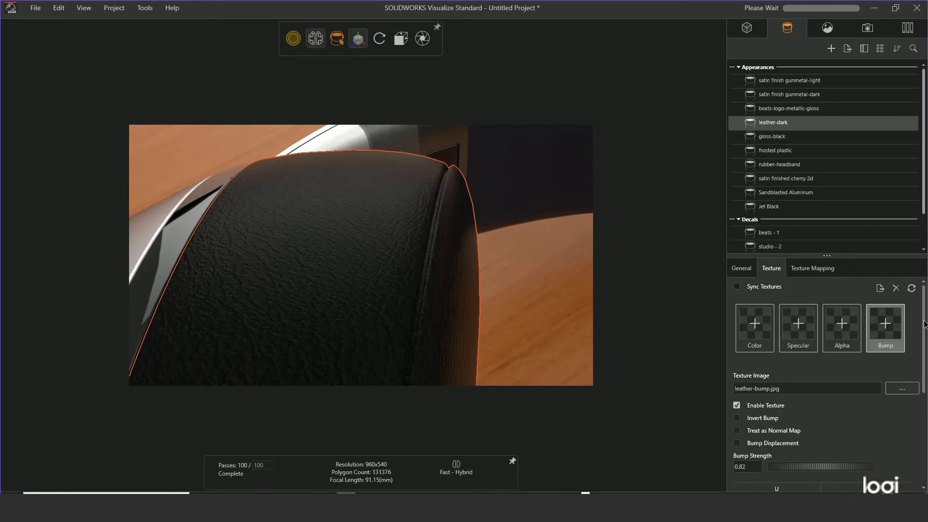
Step: Try the Box texture mapping mode on leather-dark, and return the mode to UV
{"action": "left_click", "coordinate": [807, 267]}
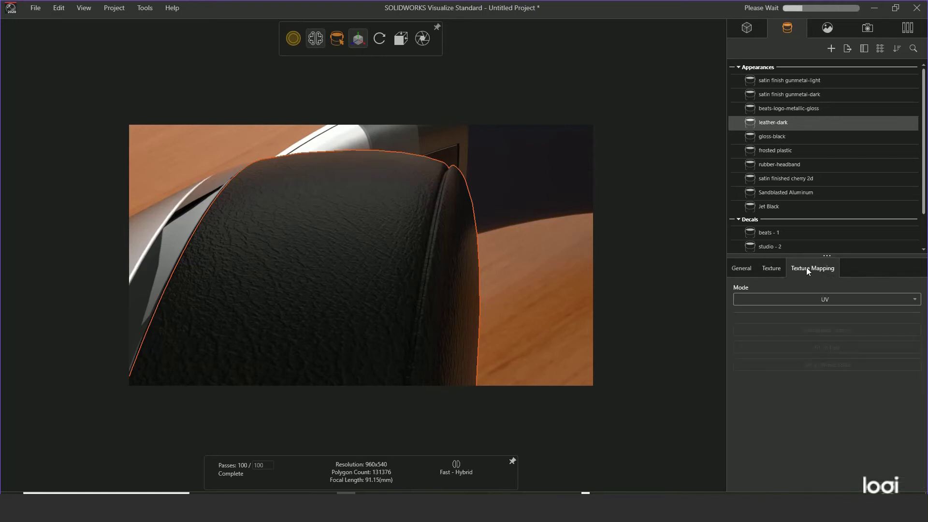
{"action": "left_click", "coordinate": [846, 299]}
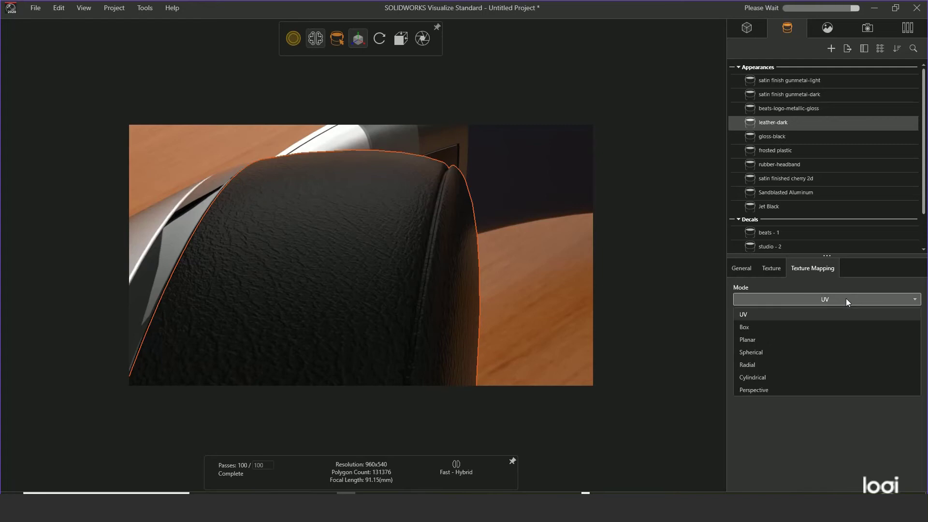
{"action": "left_click", "coordinate": [782, 326]}
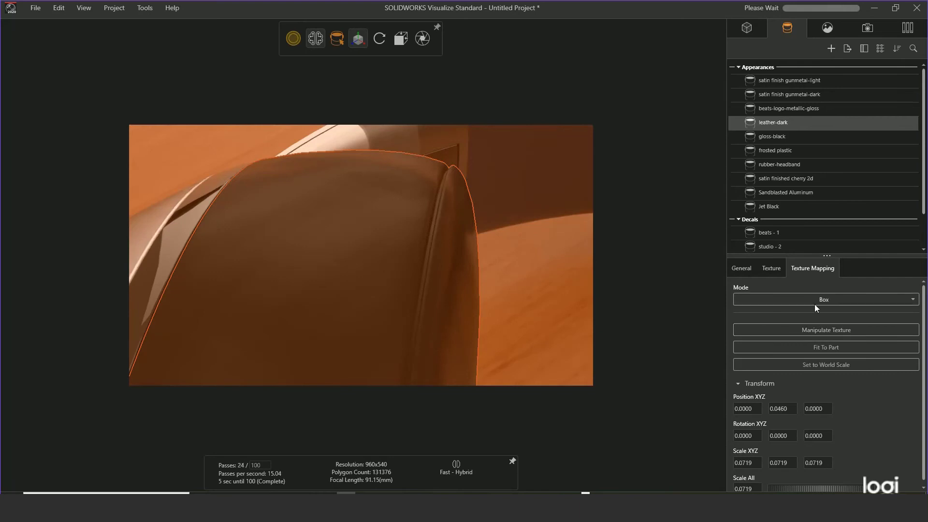
{"action": "left_click", "coordinate": [821, 300]}
{"action": "left_click", "coordinate": [789, 313]}
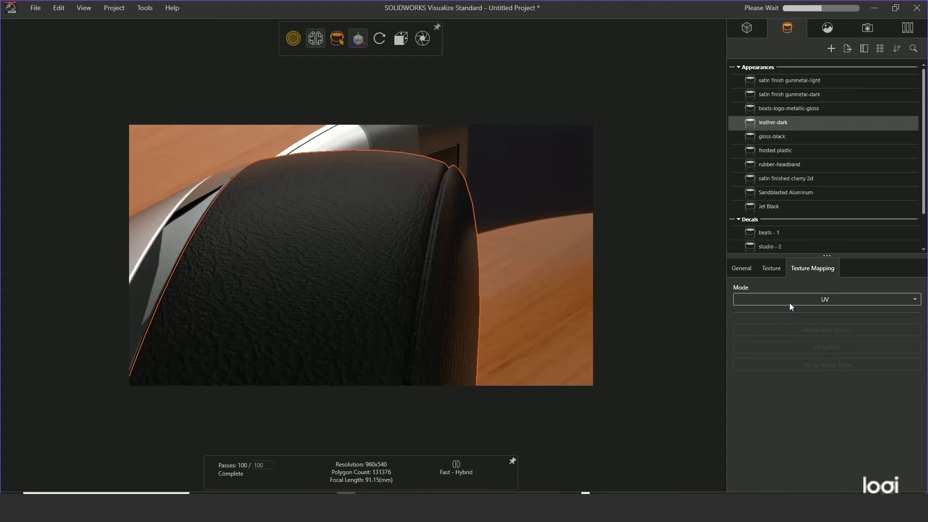
Step: Switch leather-dark to Box texture mapping, fit the texture to the part and reduce its X scale to 0.0010
{"action": "left_click", "coordinate": [791, 301]}
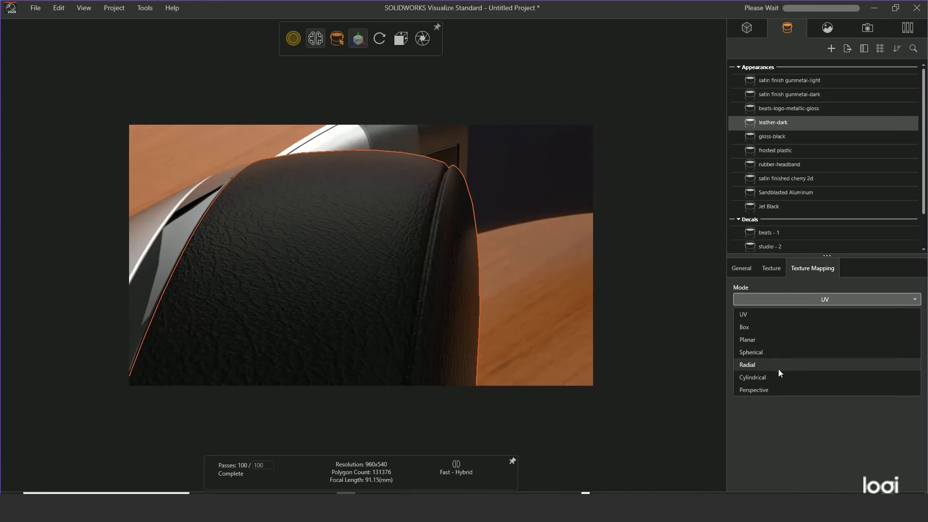
{"action": "left_click", "coordinate": [757, 328]}
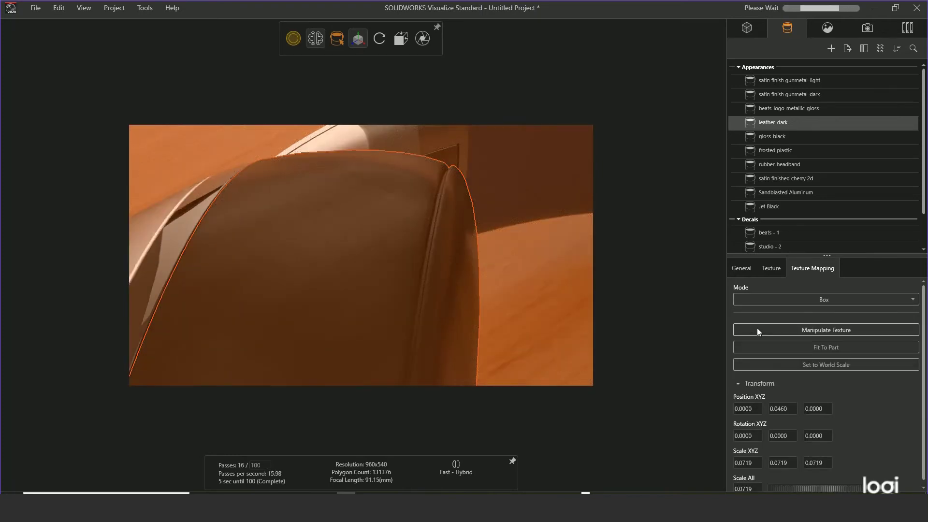
{"action": "left_click", "coordinate": [804, 347]}
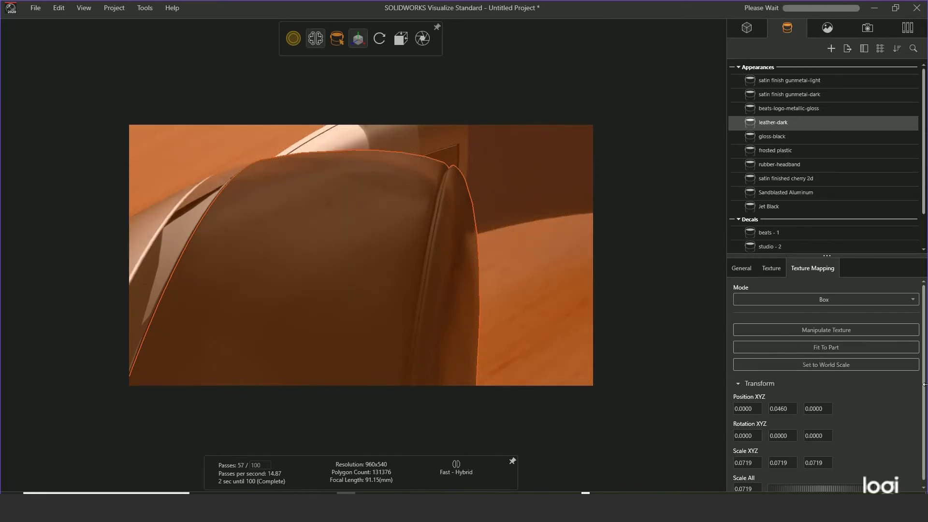
{"action": "left_click_drag", "start_coordinate": [924, 386], "coordinate": [926, 398]}
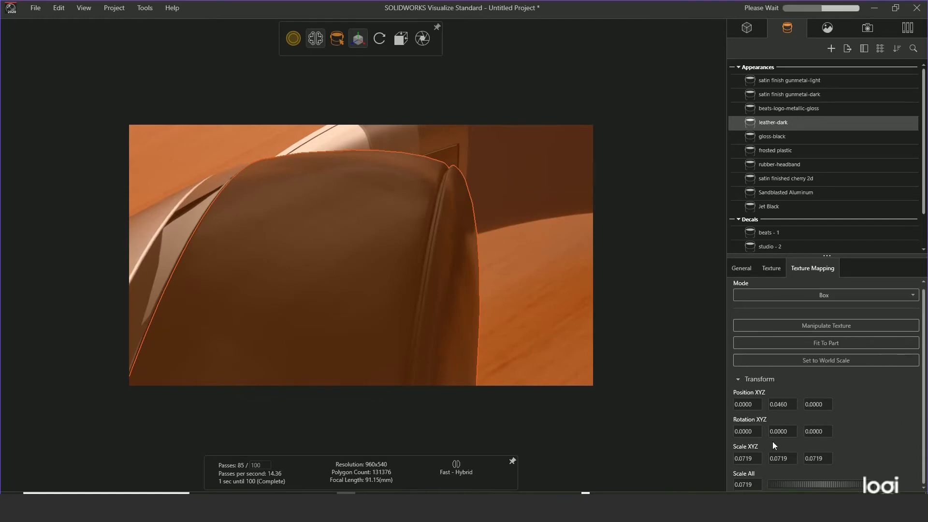
{"action": "left_click_drag", "start_coordinate": [735, 458], "coordinate": [534, 457]}
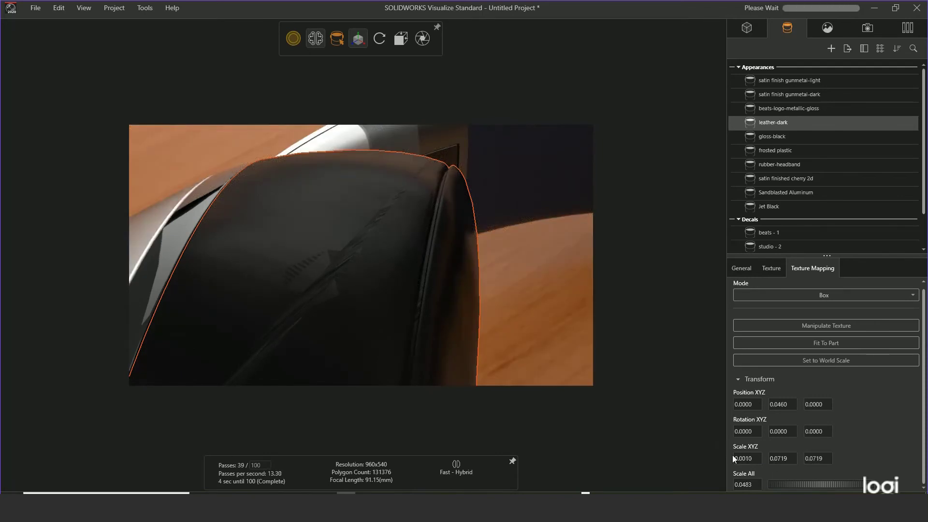
Step: Set the box mapping's X scale to 0.07, and reduce the overall scale to 0.0010 on all axes
{"action": "left_click", "coordinate": [749, 459]}
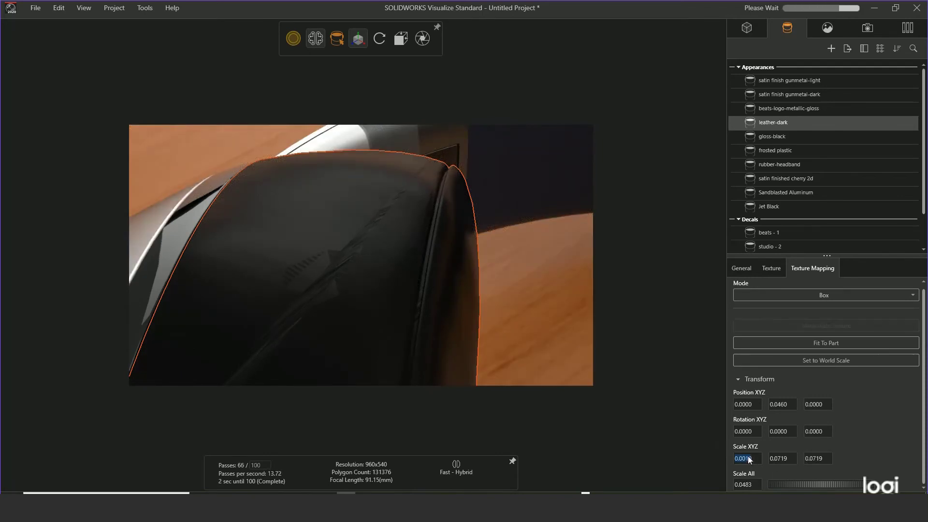
{"action": "type", "text": ".07"}
{"action": "key", "text": "Tab"}
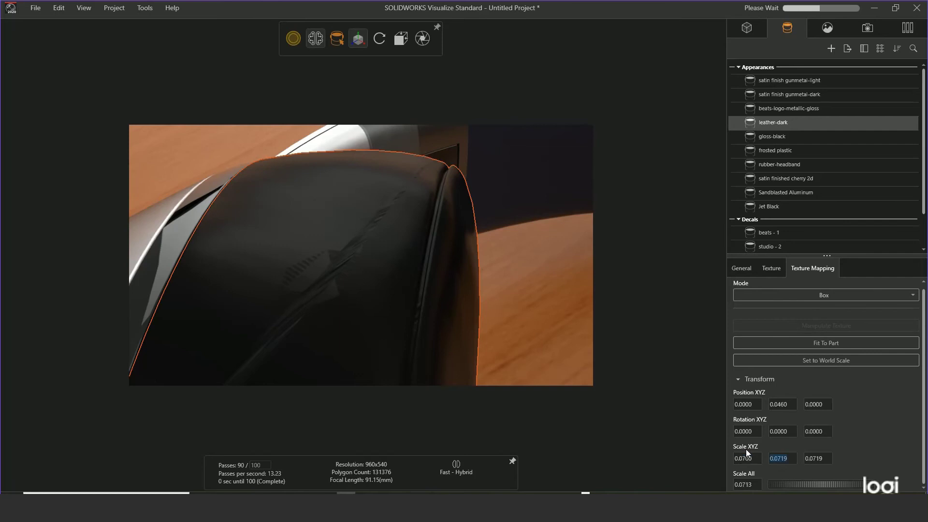
{"action": "left_click_drag", "start_coordinate": [811, 489], "coordinate": [756, 483]}
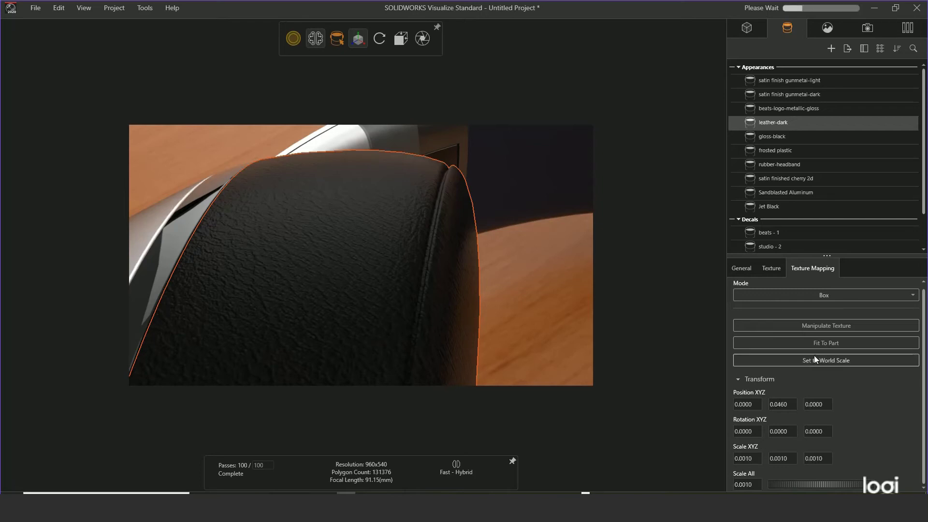
Step: Return leather-dark's texture mapping mode to UV and check the whole headphones in the render
{"action": "left_click", "coordinate": [792, 299]}
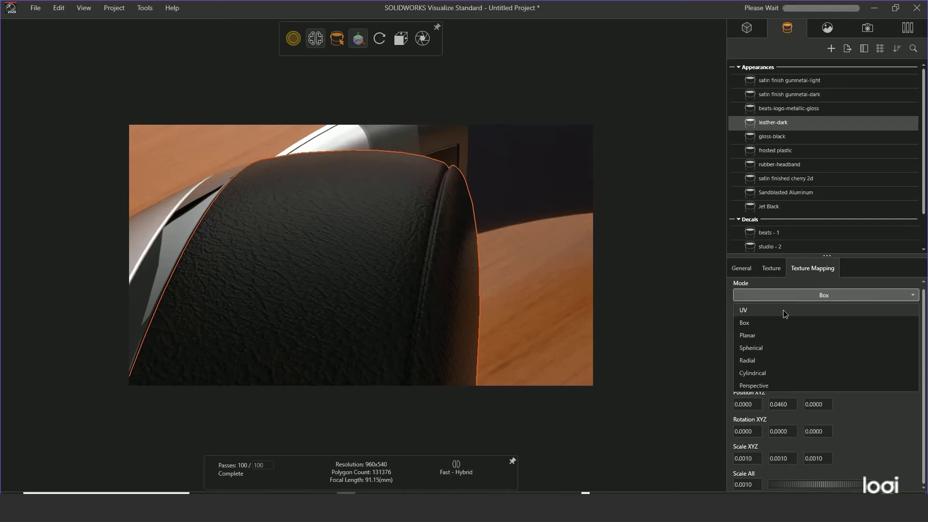
{"action": "left_click", "coordinate": [783, 309]}
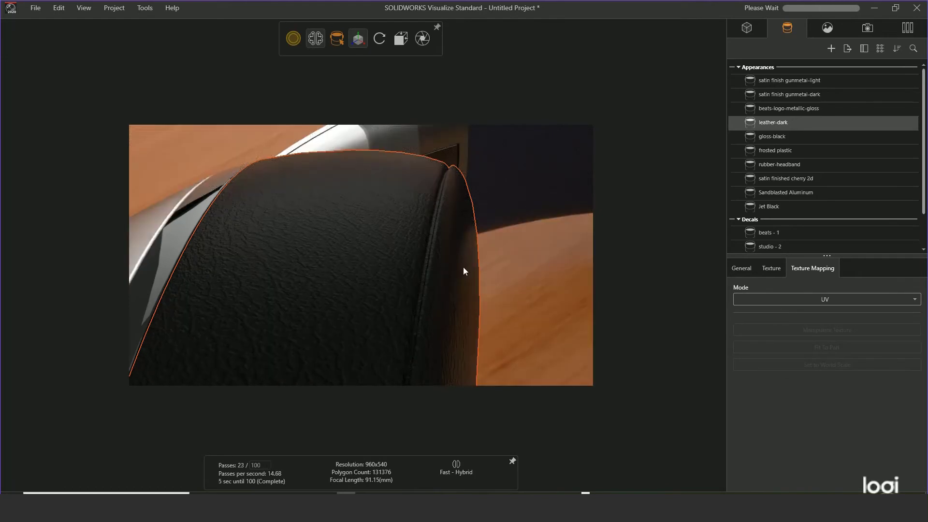
{"action": "scroll", "coordinate": [373, 269], "scroll_direction": "down", "scroll_amount": 5}
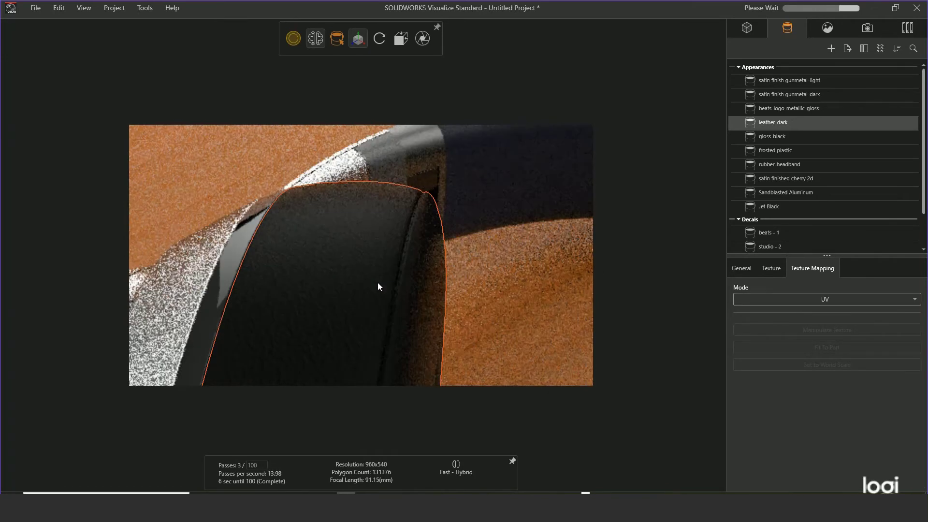
{"action": "scroll", "coordinate": [380, 292], "scroll_direction": "down", "scroll_amount": 6}
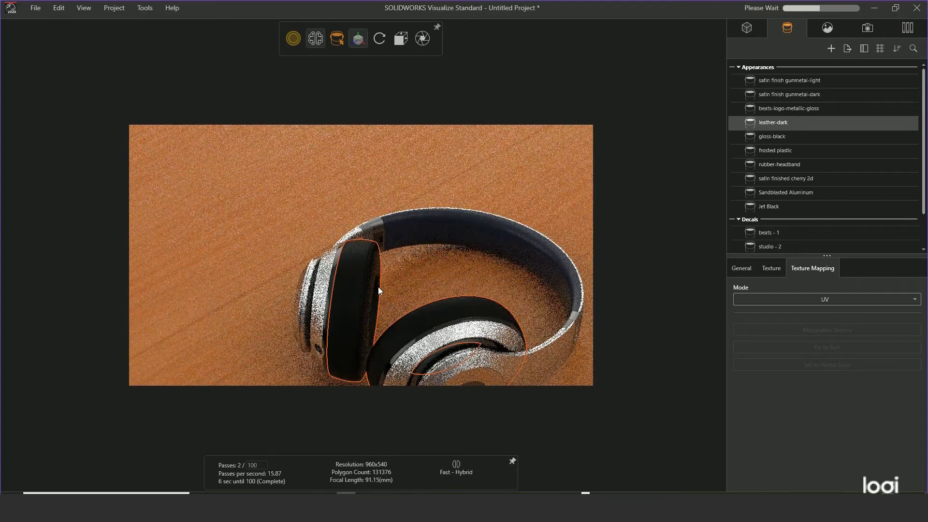
Step: Examine the leather ear cushions up close and the whole headphones from a slightly different angle in the render
{"action": "left_click_drag", "start_coordinate": [378, 287], "coordinate": [358, 278]}
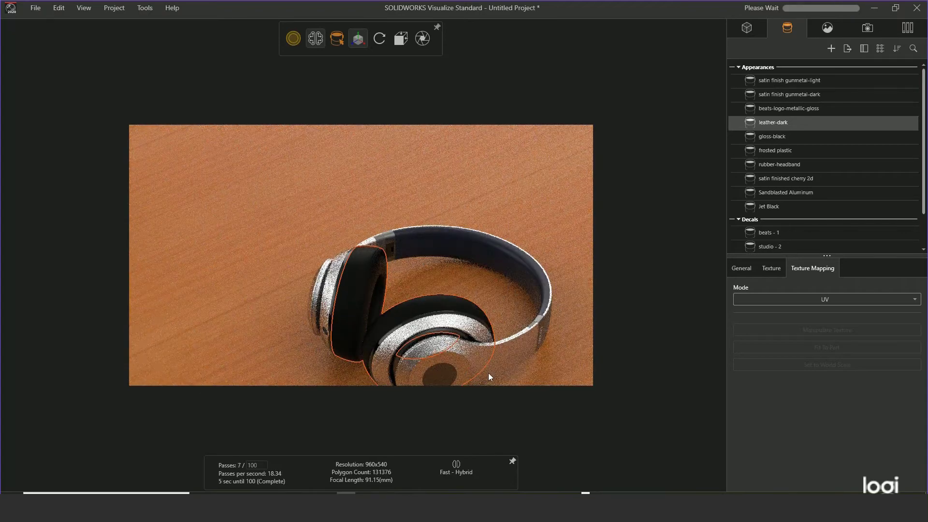
{"action": "scroll", "coordinate": [373, 285], "scroll_direction": "up", "scroll_amount": 3}
{"action": "scroll", "coordinate": [269, 187], "scroll_direction": "up", "scroll_amount": 3}
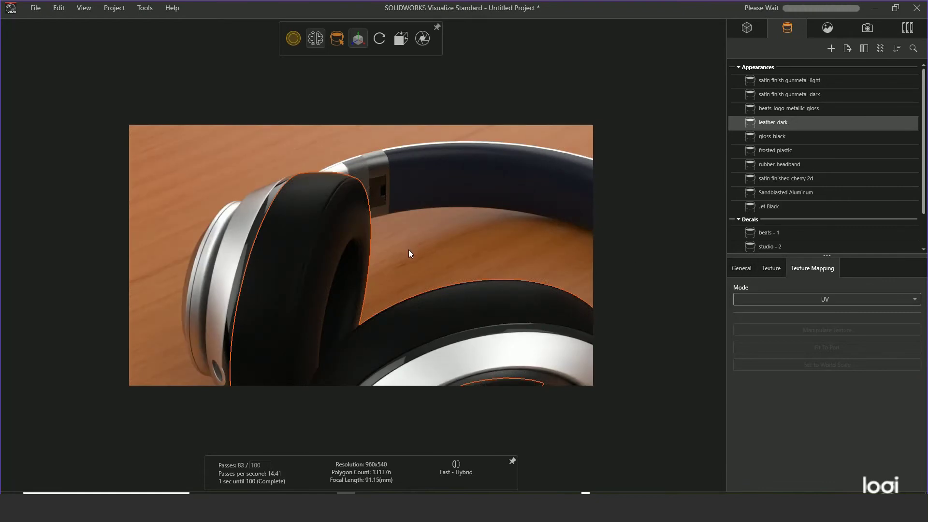
{"action": "scroll", "coordinate": [406, 274], "scroll_direction": "down", "scroll_amount": 2}
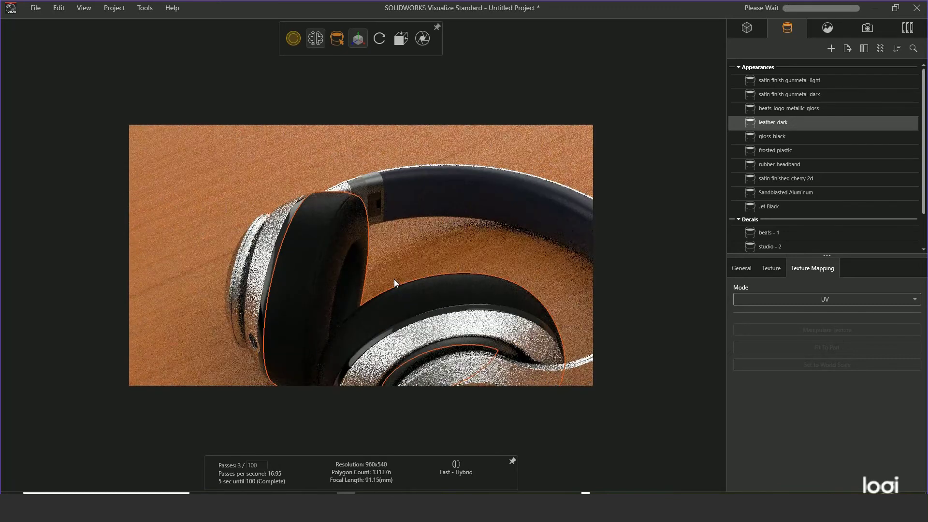
{"action": "scroll", "coordinate": [392, 273], "scroll_direction": "down", "scroll_amount": 3}
{"action": "left_click_drag", "start_coordinate": [390, 272], "coordinate": [425, 264]}
{"action": "scroll", "coordinate": [414, 323], "scroll_direction": "up", "scroll_amount": 1}
{"action": "scroll", "coordinate": [414, 323], "scroll_direction": "up", "scroll_amount": 2}
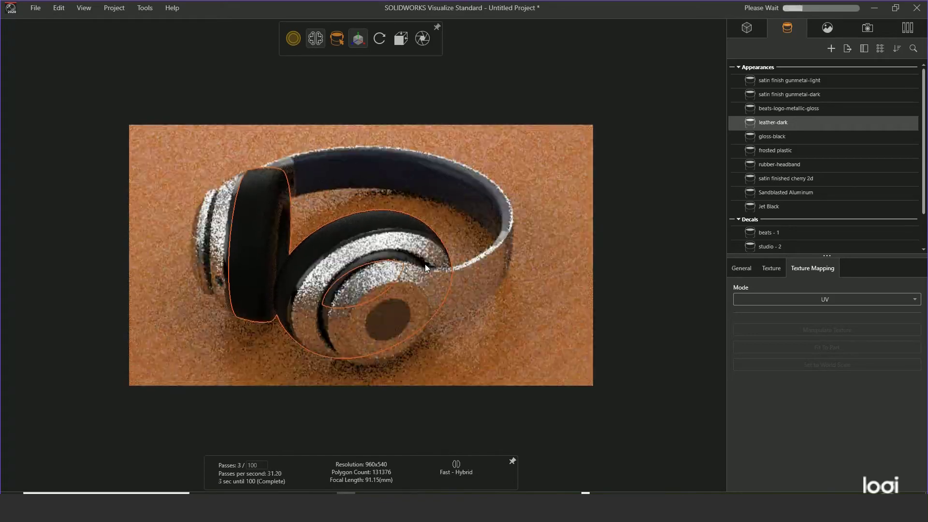
{"action": "scroll", "coordinate": [449, 249], "scroll_direction": "down", "scroll_amount": 1}
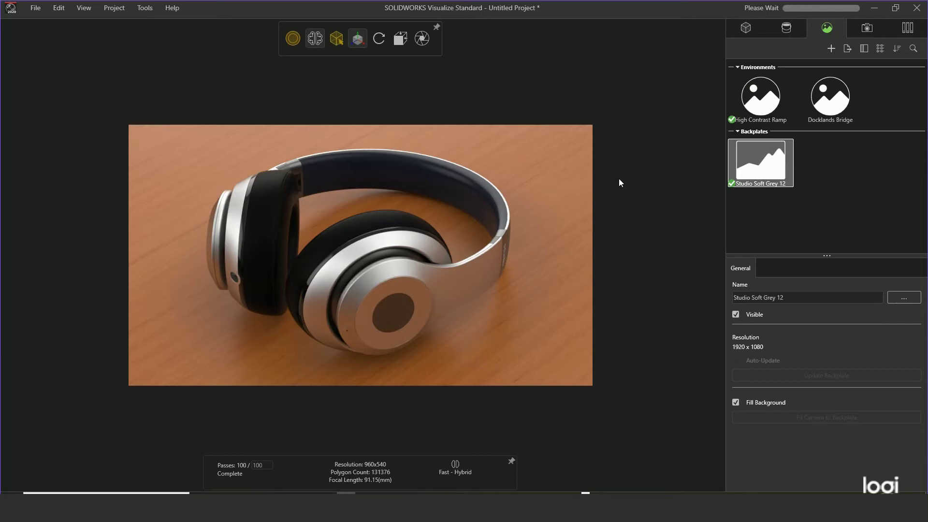
Step: Apply the Docklands Bridge environment to the scene and hide the satin finished cherry 2d part in the BeatsStudio-mm model
{"action": "left_click_drag", "start_coordinate": [830, 99], "coordinate": [568, 202]}
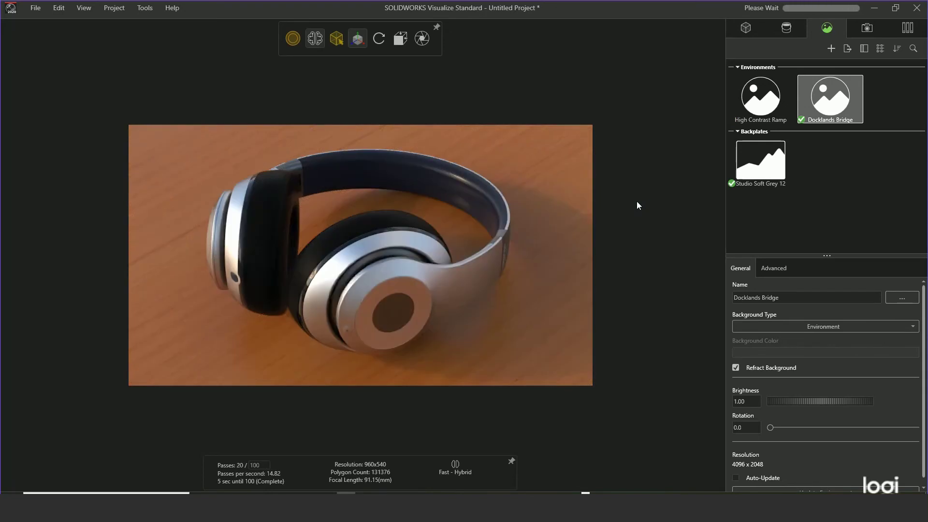
{"action": "left_click", "coordinate": [746, 29]}
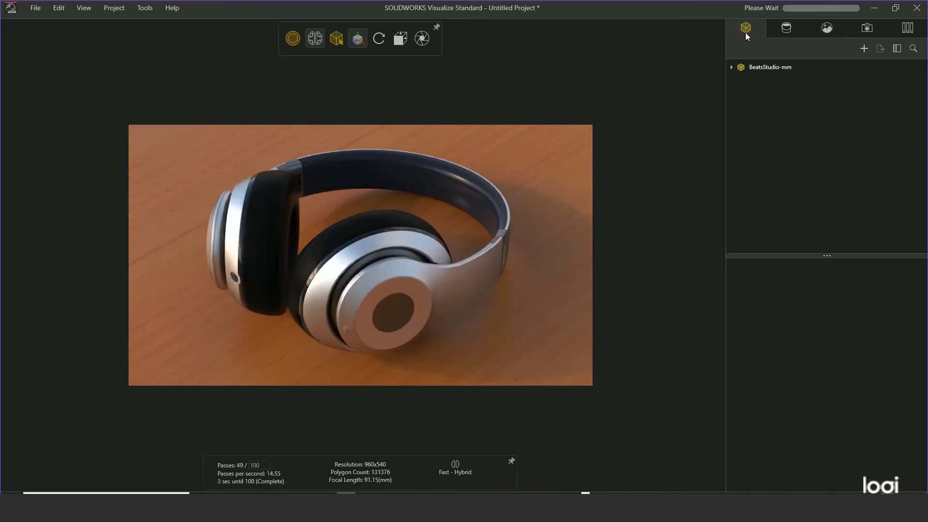
{"action": "left_click", "coordinate": [731, 67]}
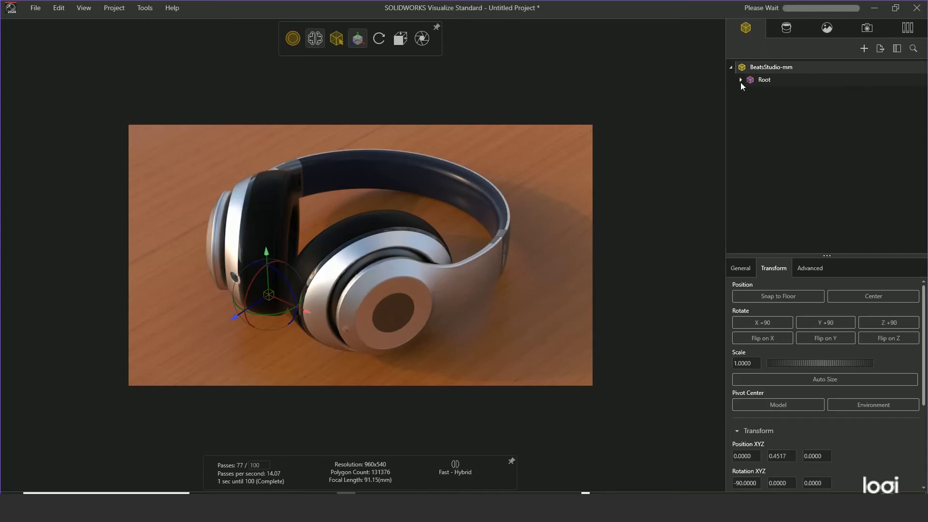
{"action": "left_click", "coordinate": [741, 79]}
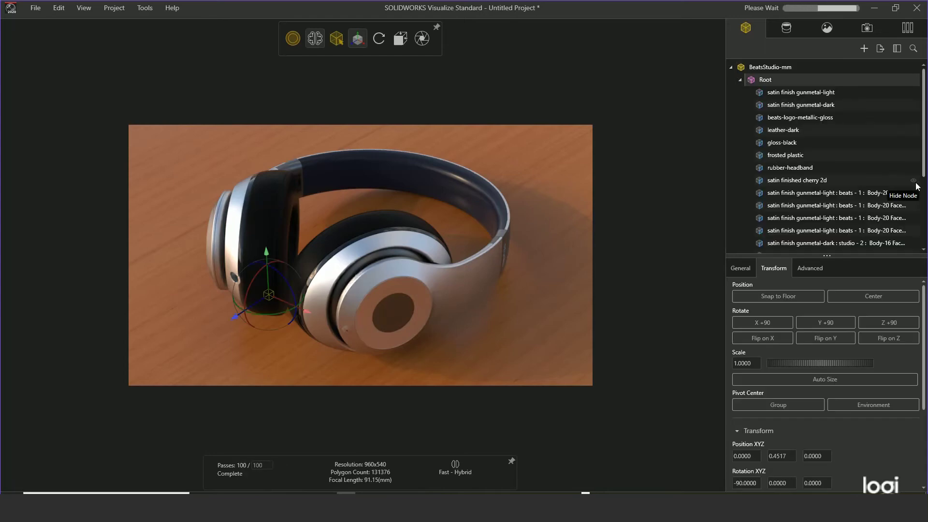
{"action": "left_click", "coordinate": [915, 182]}
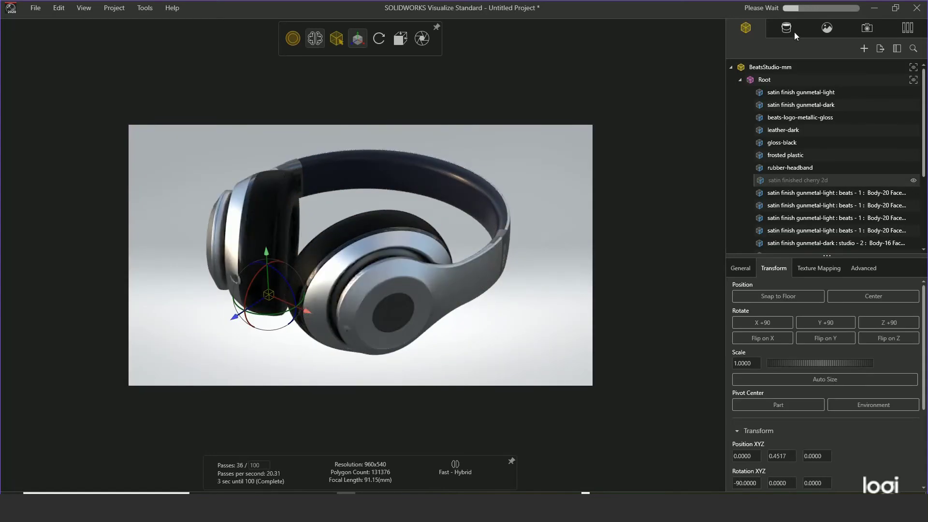
Step: Remove the Studio Soft Grey 12 backplate and check the headphones against the Docklands Bridge background
{"action": "left_click", "coordinate": [829, 28]}
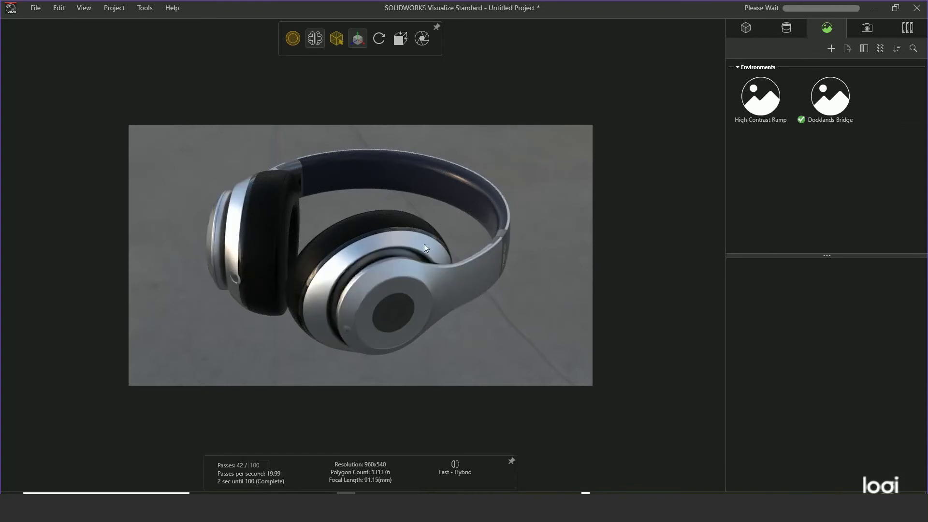
{"action": "left_click_drag", "start_coordinate": [421, 256], "coordinate": [543, 226]}
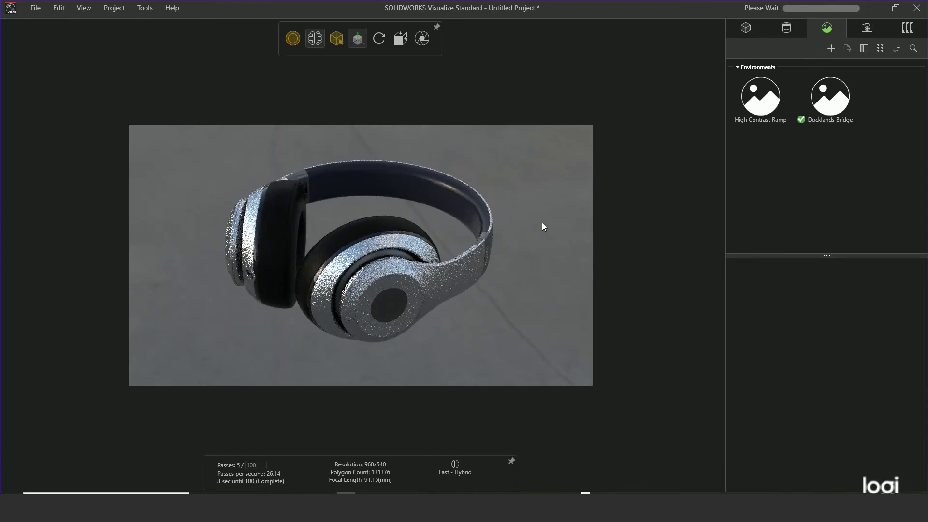
{"action": "scroll", "coordinate": [543, 237], "scroll_direction": "up", "scroll_amount": 2}
{"action": "scroll", "coordinate": [539, 237], "scroll_direction": "down", "scroll_amount": 5}
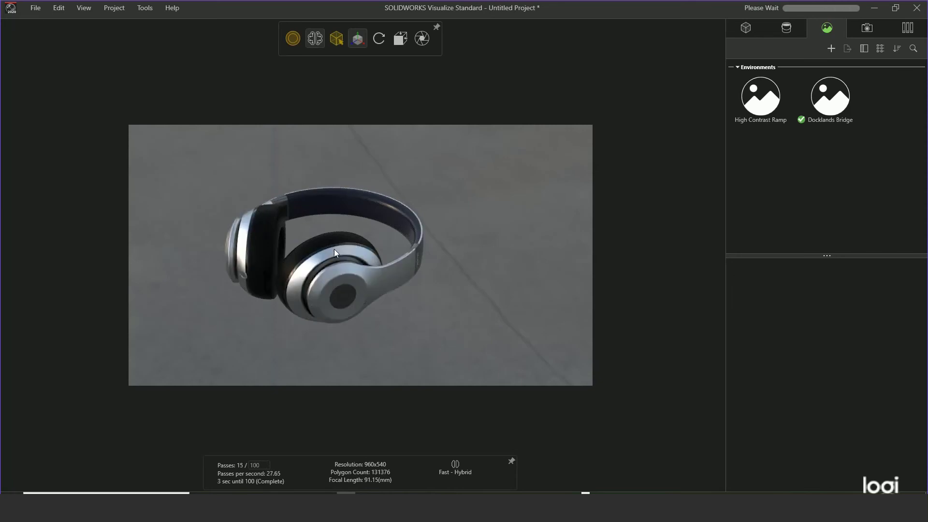
{"action": "scroll", "coordinate": [303, 256], "scroll_direction": "up", "scroll_amount": 2}
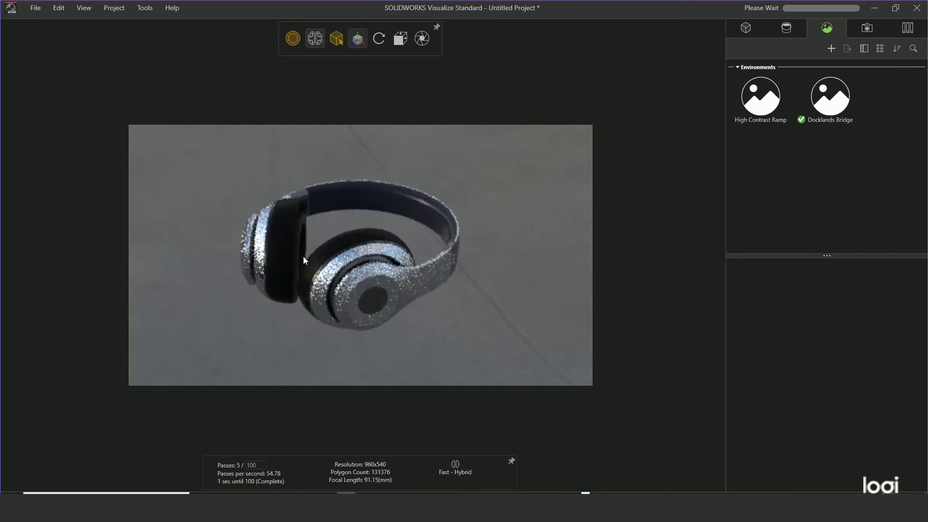
Step: Inspect the surroundings with the Default Camera and frame the headphones in a close three-quarter view from above
{"action": "left_click", "coordinate": [867, 28]}
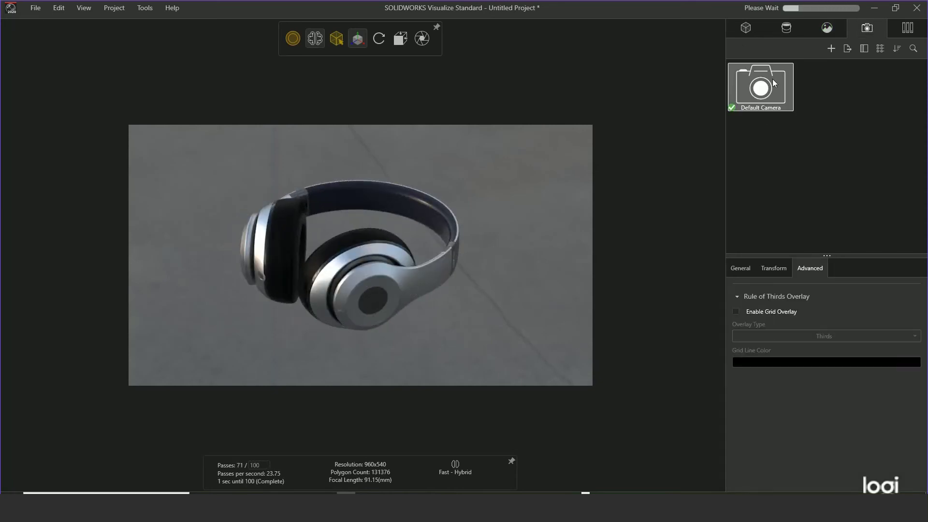
{"action": "left_click_drag", "start_coordinate": [486, 213], "coordinate": [488, 231]}
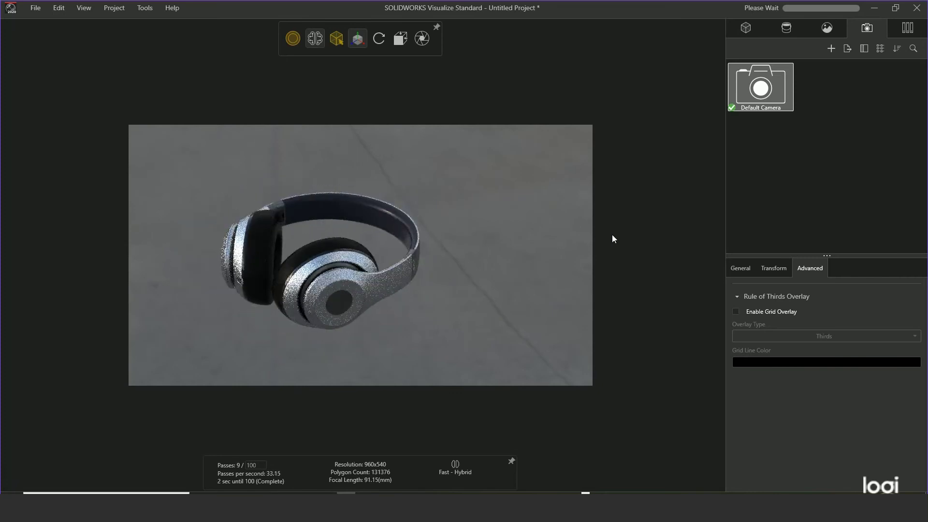
{"action": "left_click_drag", "start_coordinate": [545, 250], "coordinate": [418, 172]}
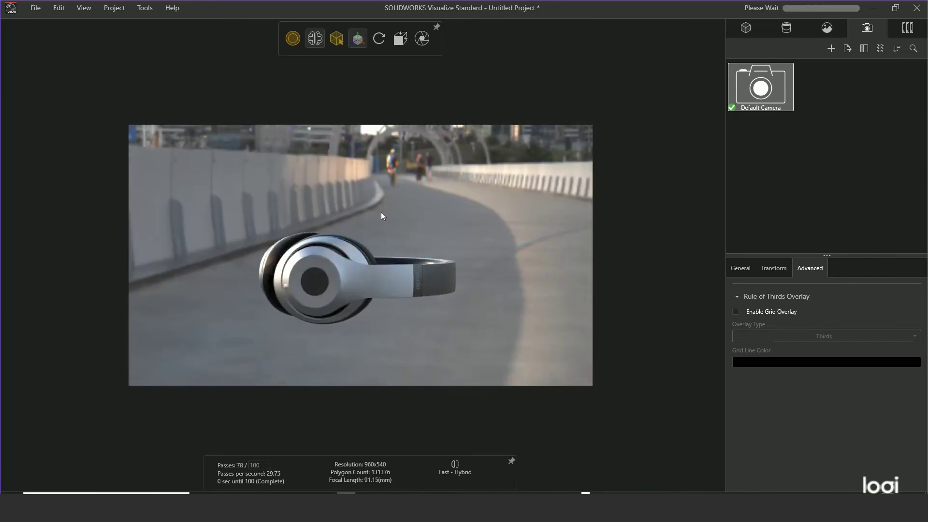
{"action": "left_click_drag", "start_coordinate": [387, 208], "coordinate": [460, 266]}
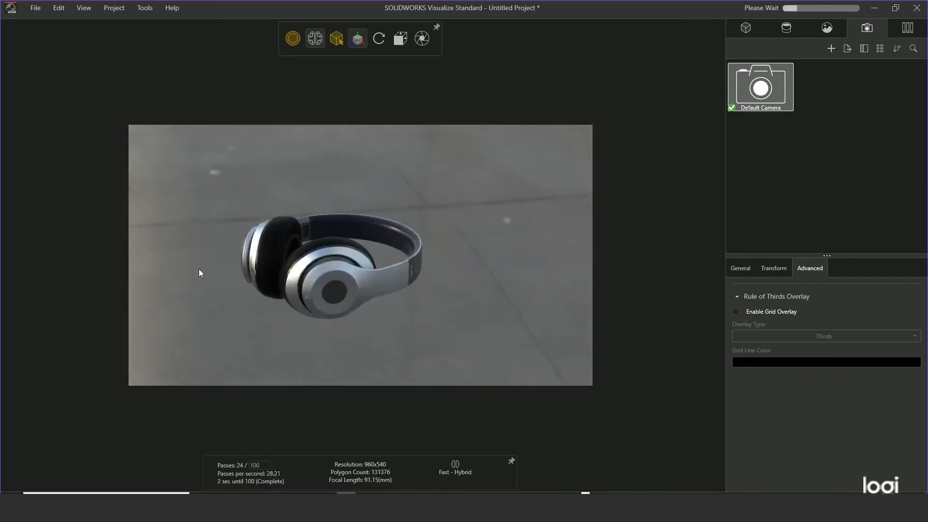
{"action": "left_click_drag", "start_coordinate": [198, 270], "coordinate": [351, 315]}
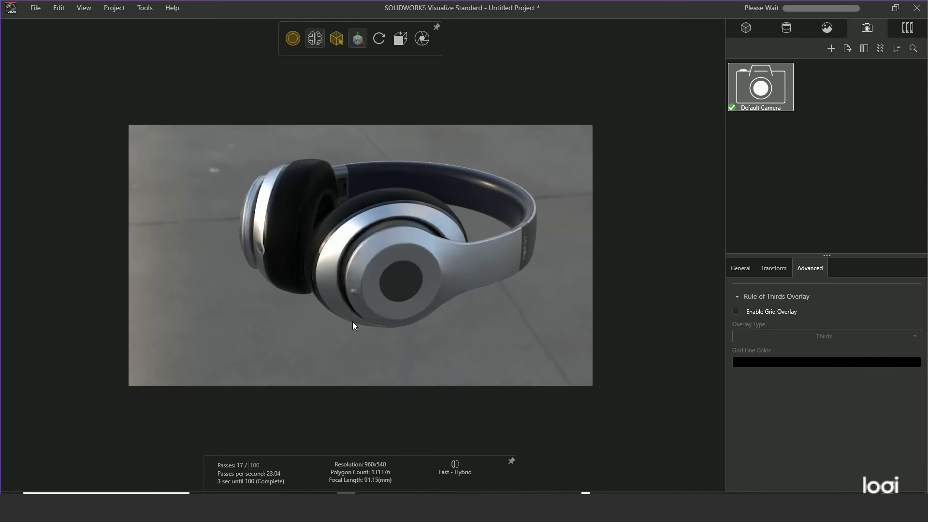
{"action": "left_click_drag", "start_coordinate": [359, 263], "coordinate": [394, 277]}
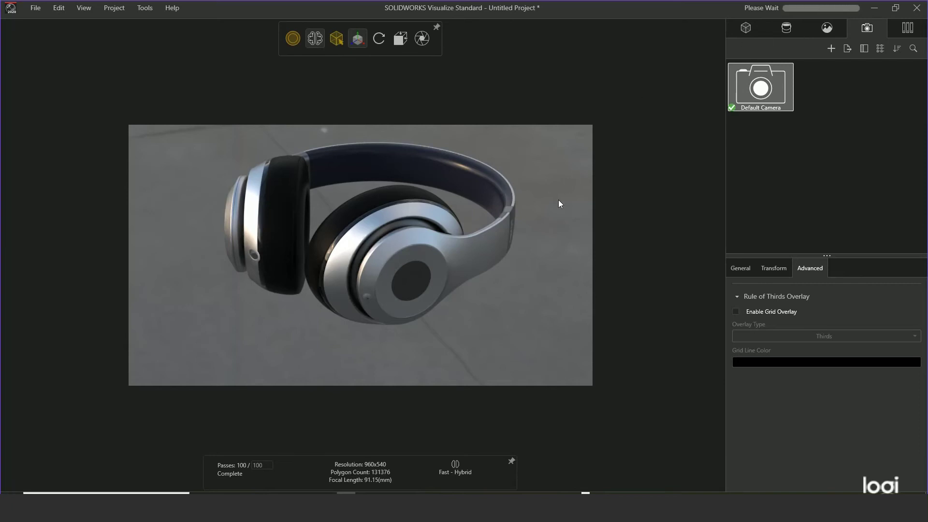
Step: Show the satin finished cherry 2d part again and review its general and transform settings
{"action": "left_click", "coordinate": [746, 29]}
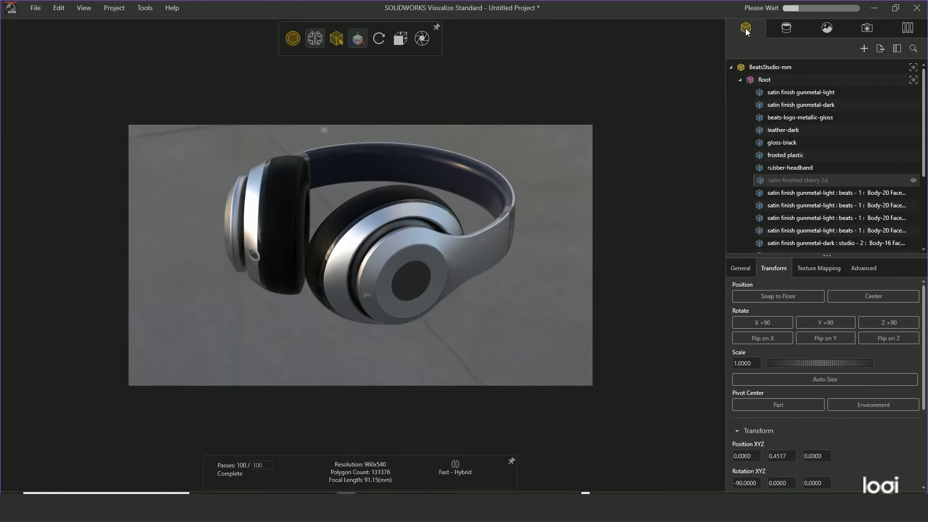
{"action": "left_click", "coordinate": [913, 182]}
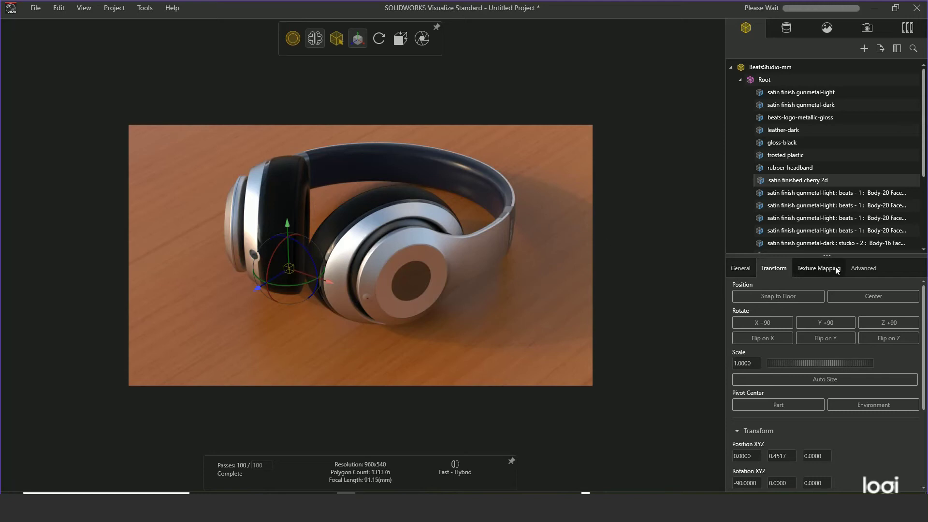
{"action": "left_click", "coordinate": [747, 267]}
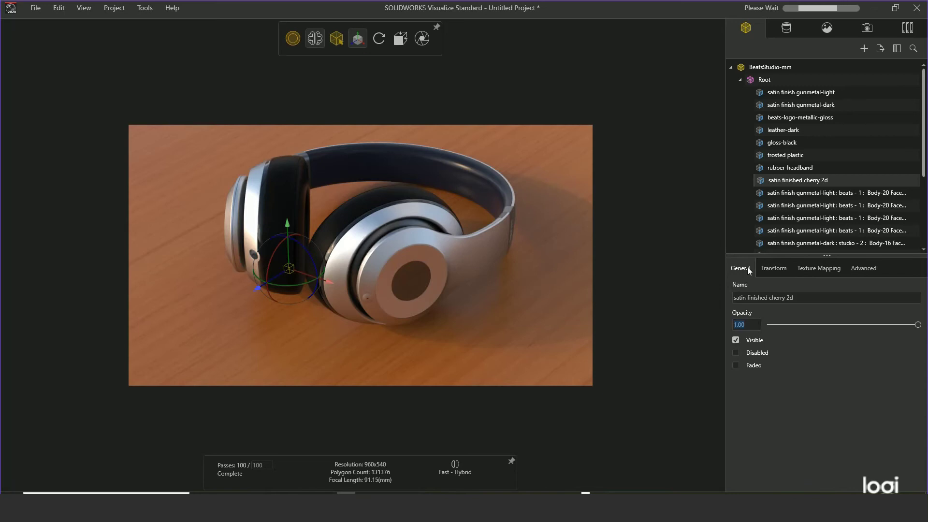
{"action": "left_click", "coordinate": [772, 269]}
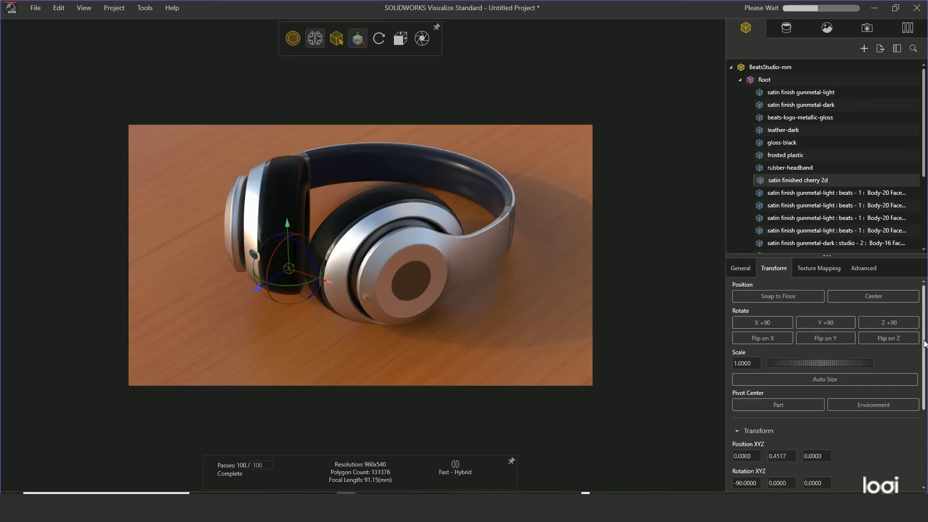
{"action": "left_click_drag", "start_coordinate": [925, 344], "coordinate": [925, 418]}
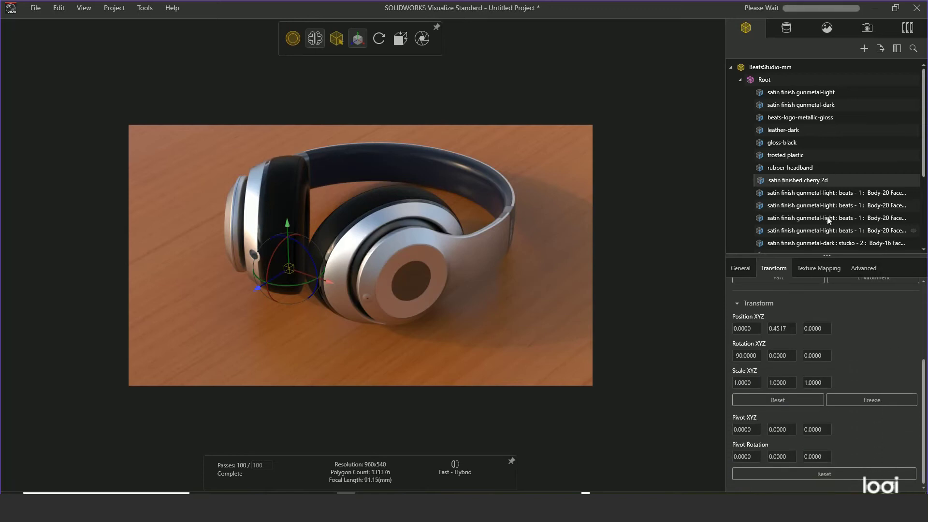
Step: Set the Docklands Bridge environment's rotation to 350.5 and enable Flatten Floor
{"action": "left_click", "coordinate": [828, 27]}
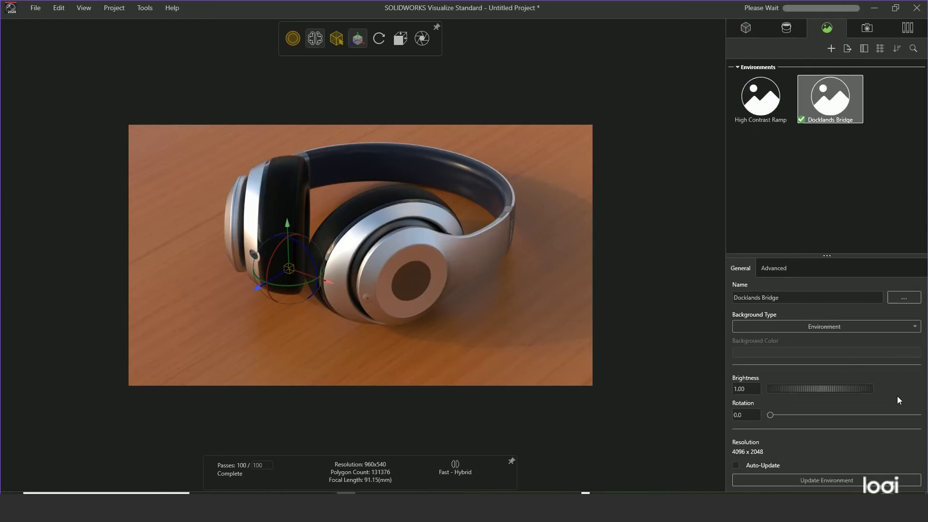
{"action": "left_click", "coordinate": [773, 269]}
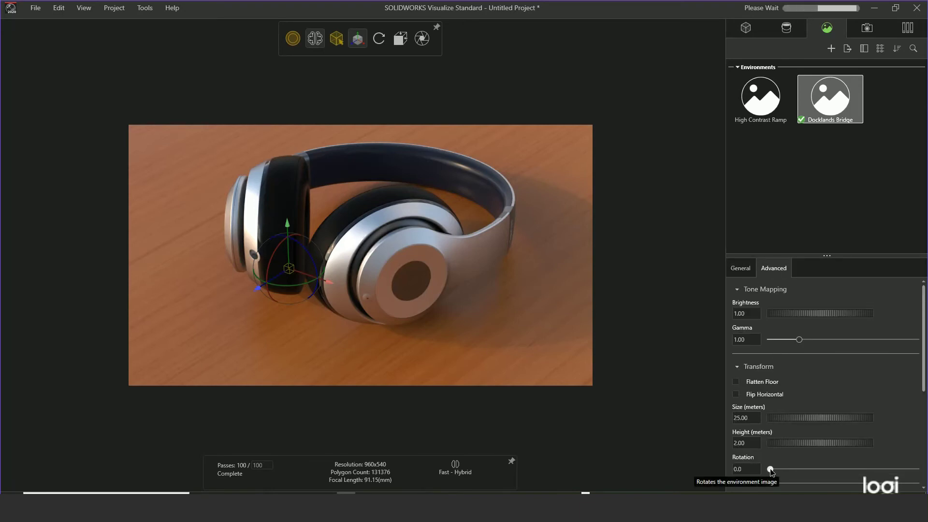
{"action": "left_click_drag", "start_coordinate": [772, 469], "coordinate": [909, 473]}
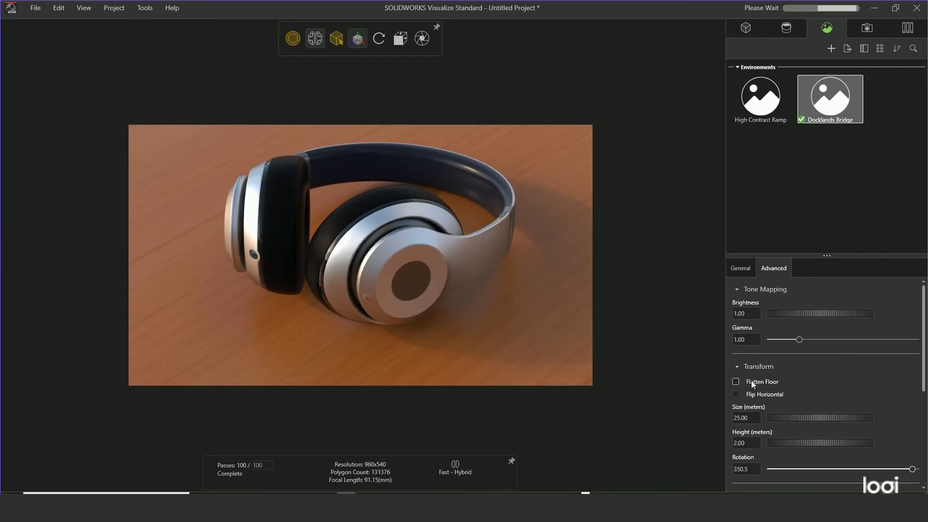
{"action": "left_click", "coordinate": [735, 381]}
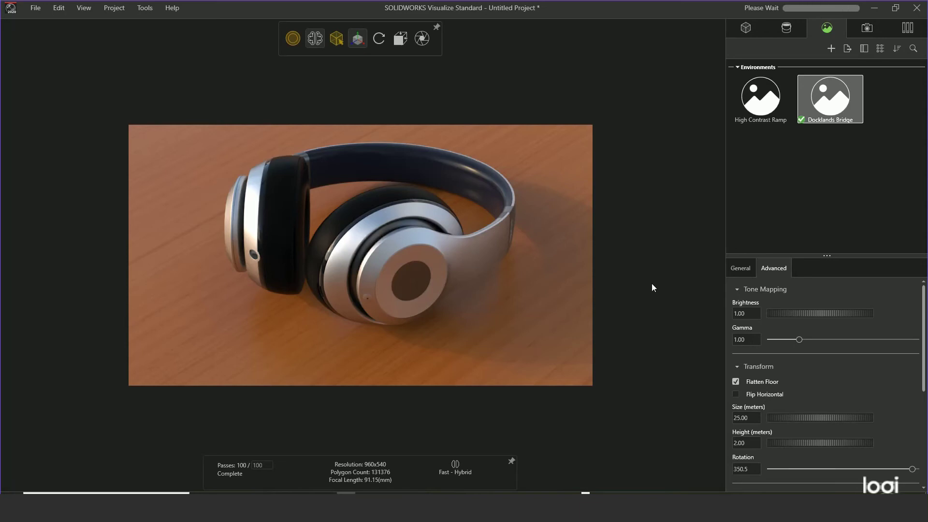
Step: Set the Docklands Bridge environment's brightness to 1.30 and its gamma to 2.03
{"action": "left_click_drag", "start_coordinate": [807, 307], "coordinate": [862, 313]}
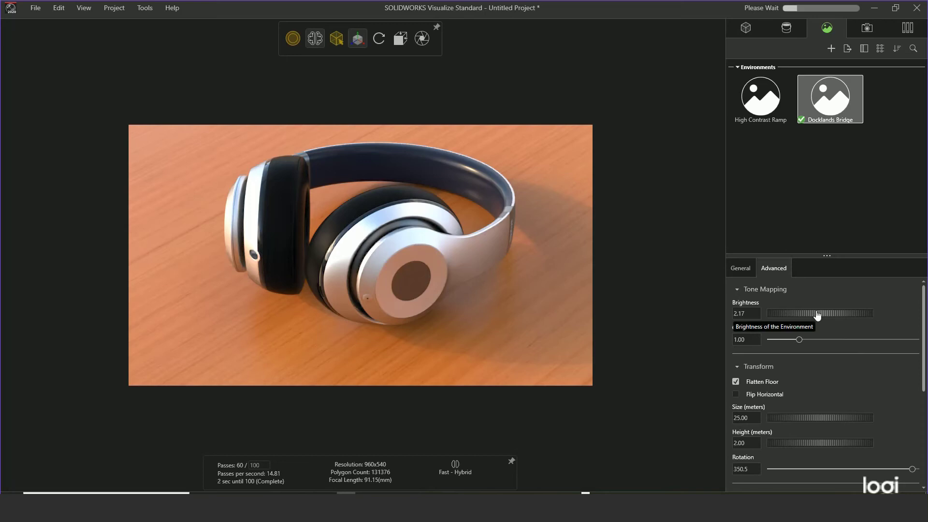
{"action": "left_click_drag", "start_coordinate": [801, 320], "coordinate": [774, 322]}
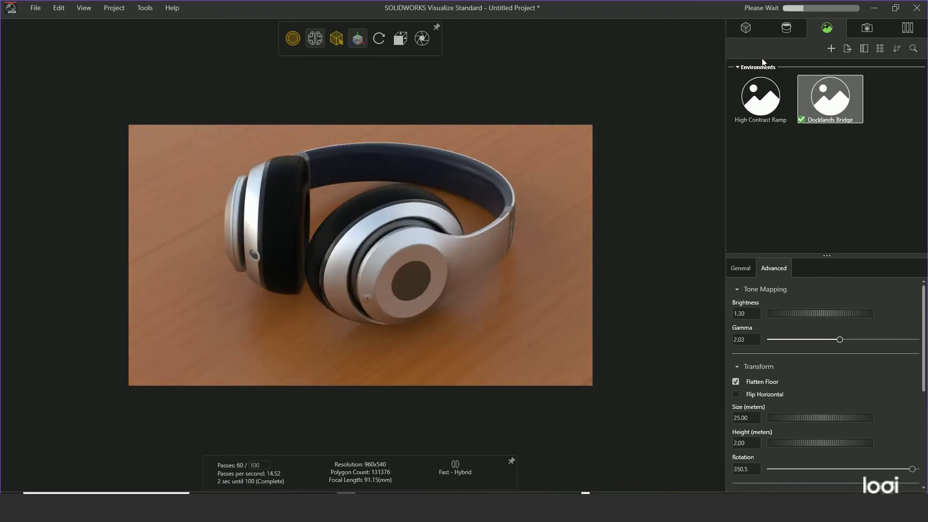
Step: Browse the cloud library's content categories and show its Plates collection
{"action": "left_click", "coordinate": [908, 28]}
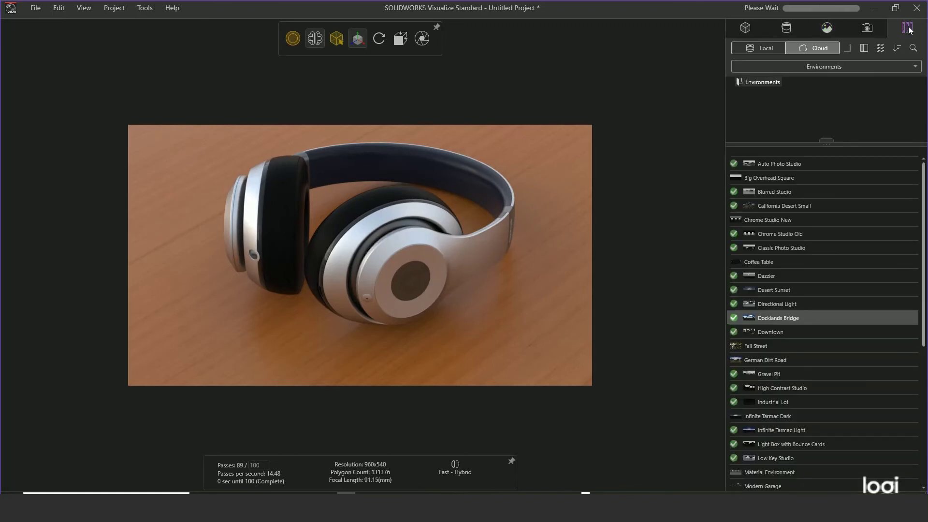
{"action": "left_click", "coordinate": [822, 67]}
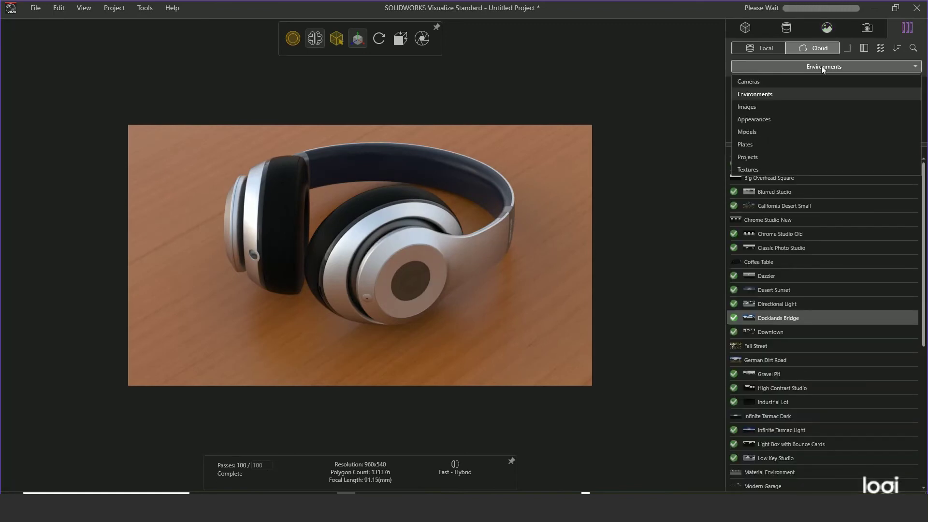
{"action": "left_click", "coordinate": [746, 94]}
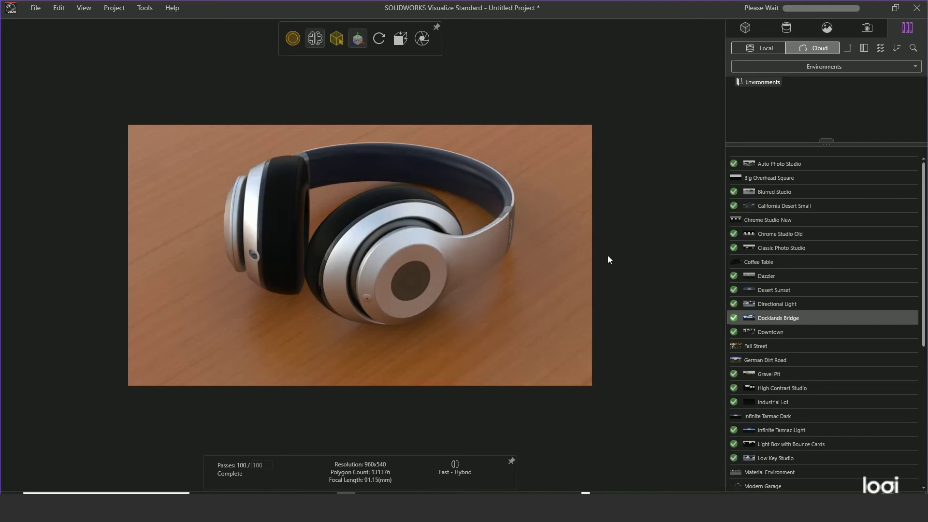
{"action": "left_click", "coordinate": [817, 69]}
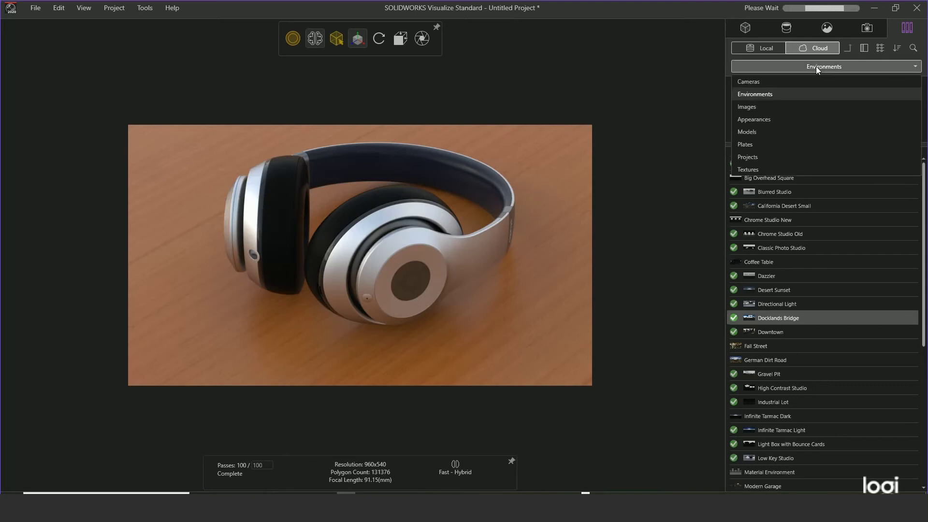
{"action": "left_click", "coordinate": [816, 65]}
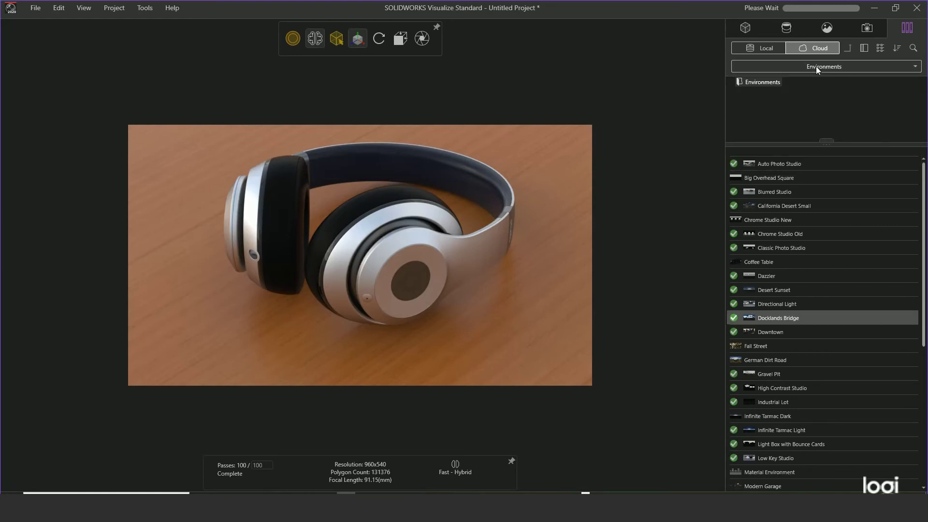
{"action": "left_click", "coordinate": [816, 66]}
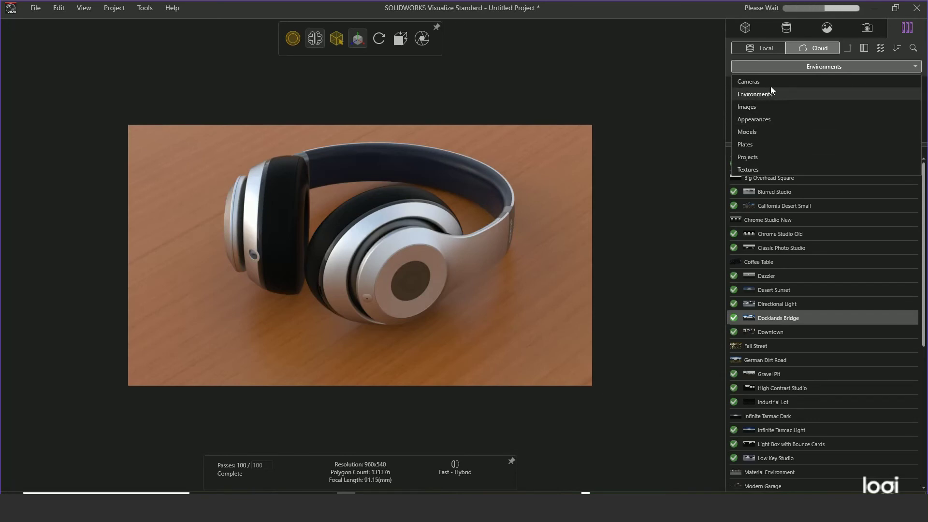
{"action": "left_click", "coordinate": [750, 144]}
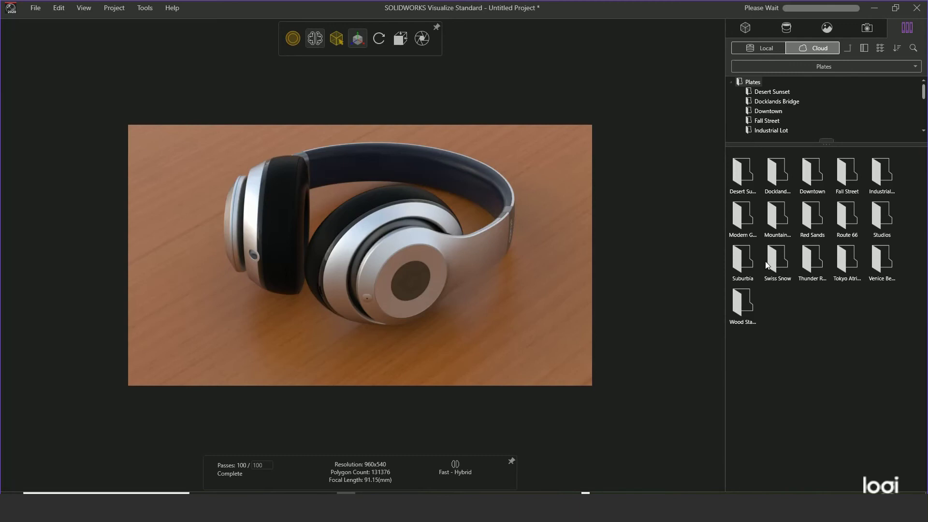
Step: Display the library plates as a small list and open the Docklands Bridge plates
{"action": "left_click", "coordinate": [897, 48]}
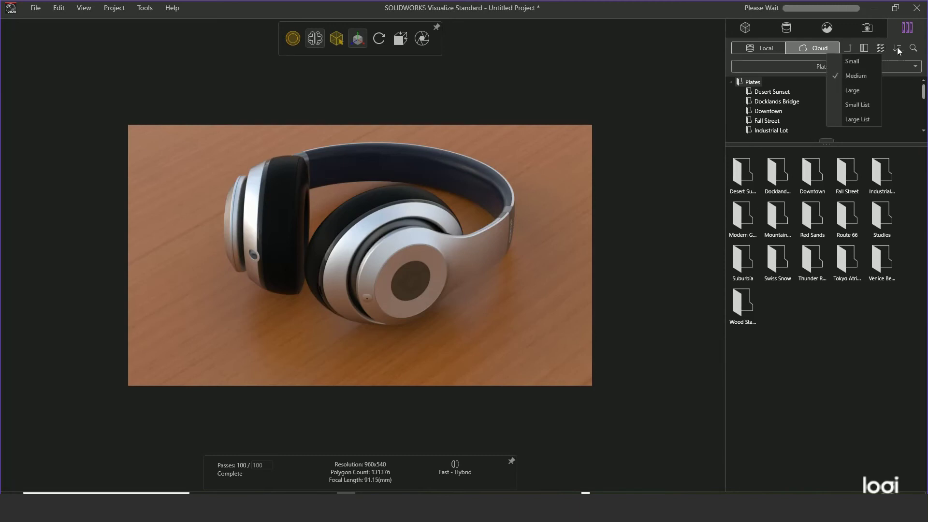
{"action": "left_click", "coordinate": [897, 47]}
{"action": "left_click", "coordinate": [897, 47]}
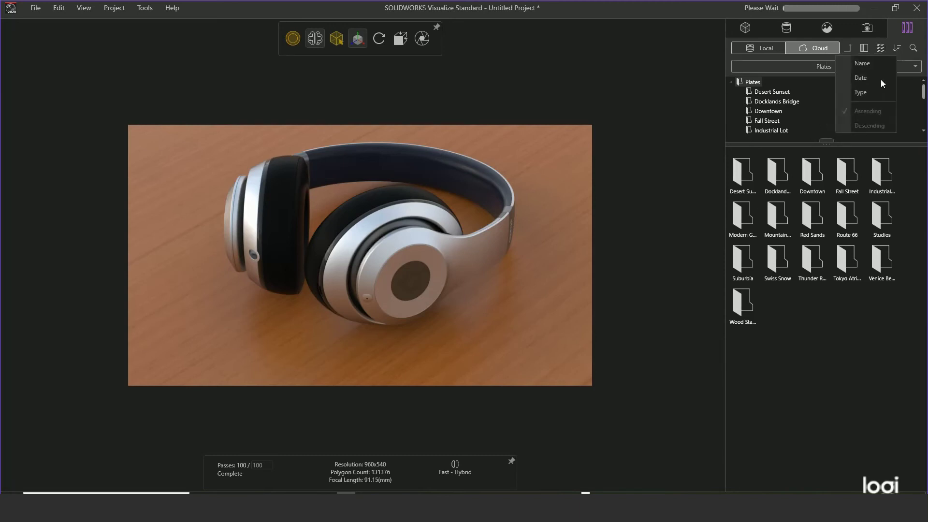
{"action": "left_click", "coordinate": [880, 48]}
{"action": "left_click", "coordinate": [856, 105]}
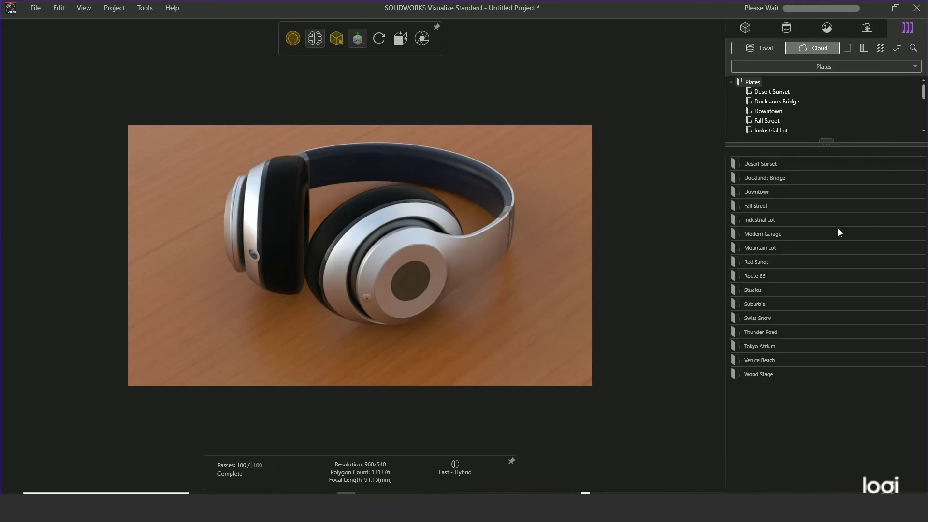
{"action": "double_click", "coordinate": [768, 178]}
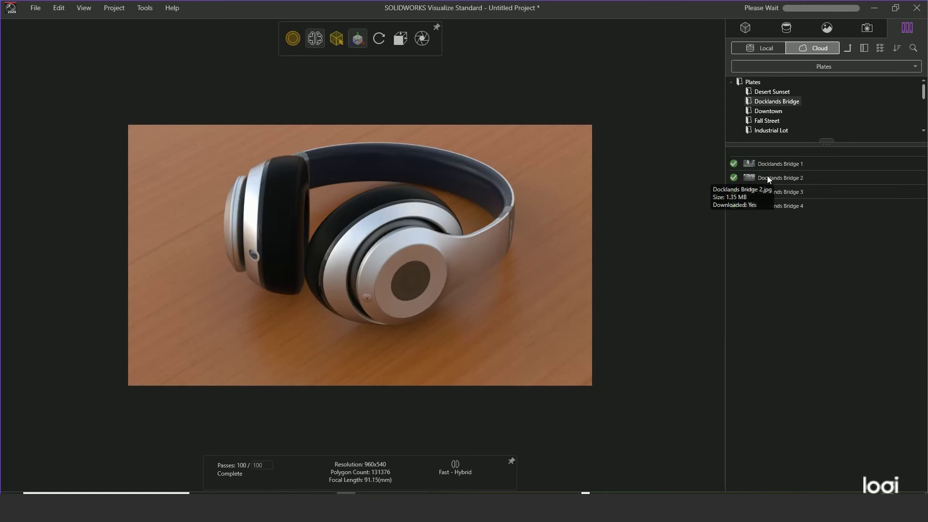
Step: Apply the Docklands Bridge 1 plate to the wooden floor as a Color texture
{"action": "left_click", "coordinate": [754, 163]}
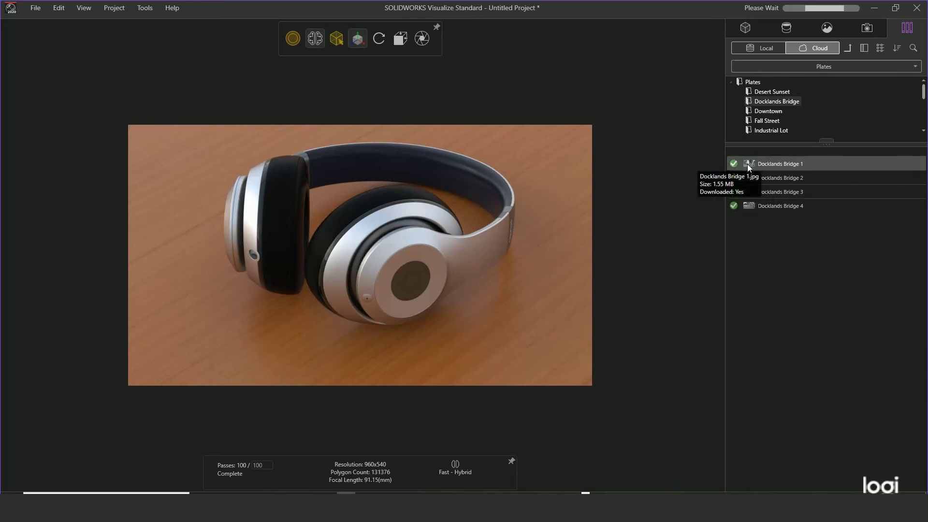
{"action": "left_click_drag", "start_coordinate": [749, 165], "coordinate": [543, 177]}
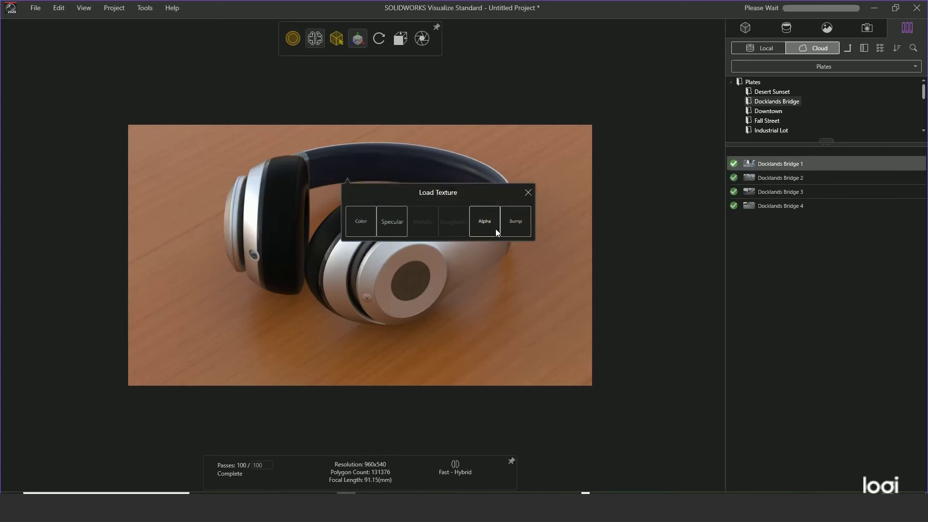
{"action": "left_click", "coordinate": [359, 226]}
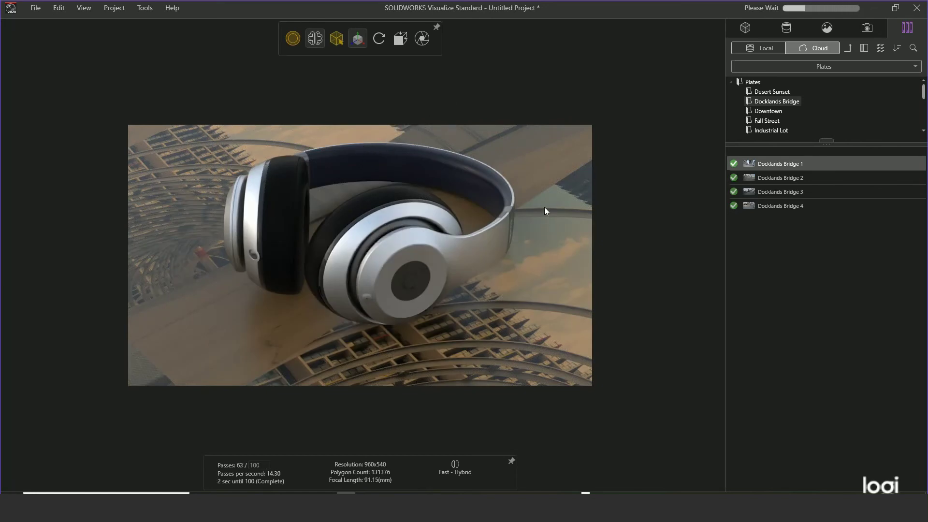
Step: Hide the satin finished cherry 2d part and set the Docklands Bridge 1 plate as the scene's backplate
{"action": "left_click", "coordinate": [745, 27]}
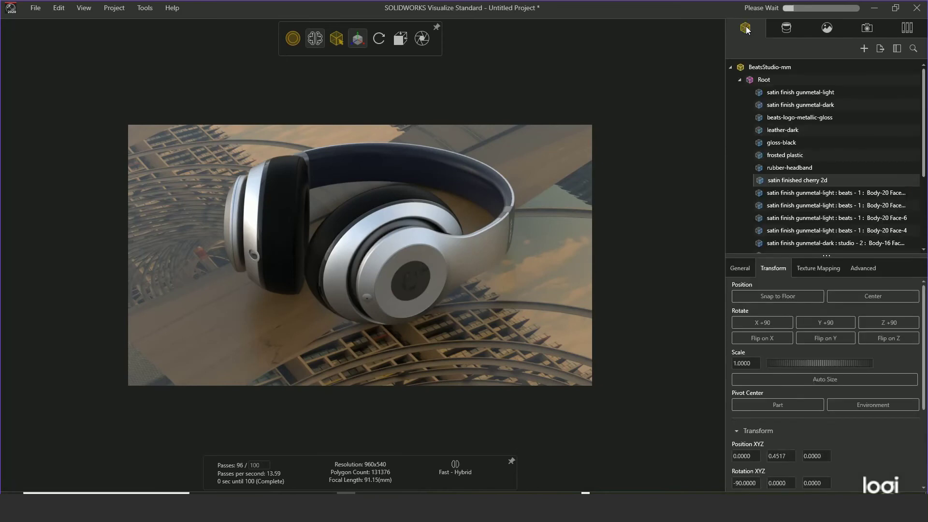
{"action": "left_click", "coordinate": [913, 181]}
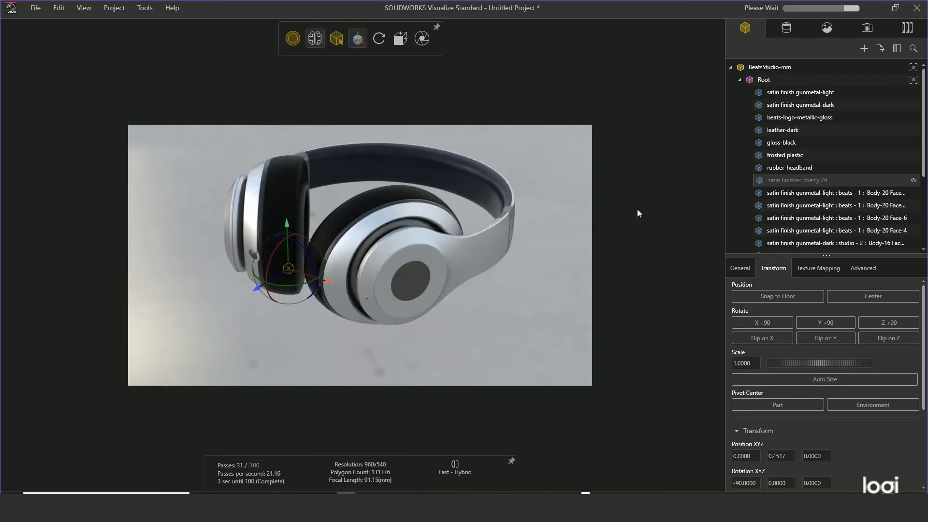
{"action": "left_click", "coordinate": [868, 28]}
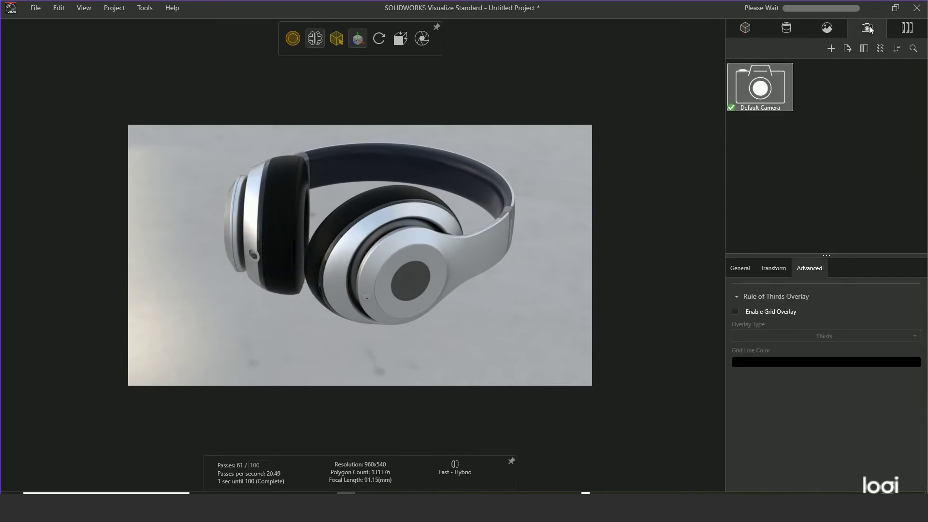
{"action": "left_click", "coordinate": [907, 27]}
{"action": "left_click_drag", "start_coordinate": [782, 164], "coordinate": [560, 204]}
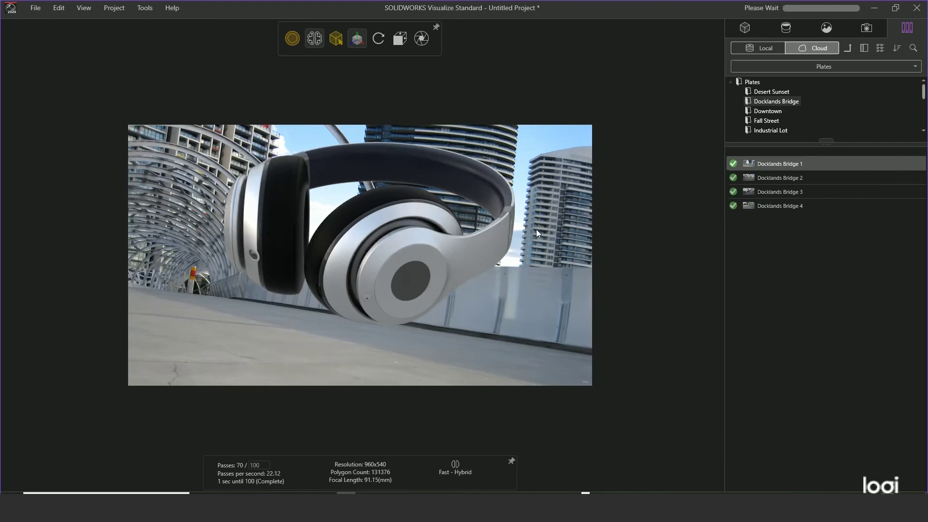
Step: Frame the headphones from a low angle on the bridge pavement, fit the camera to the Docklands Bridge 1 backplate and update the backplate
{"action": "left_click_drag", "start_coordinate": [399, 265], "coordinate": [402, 149]}
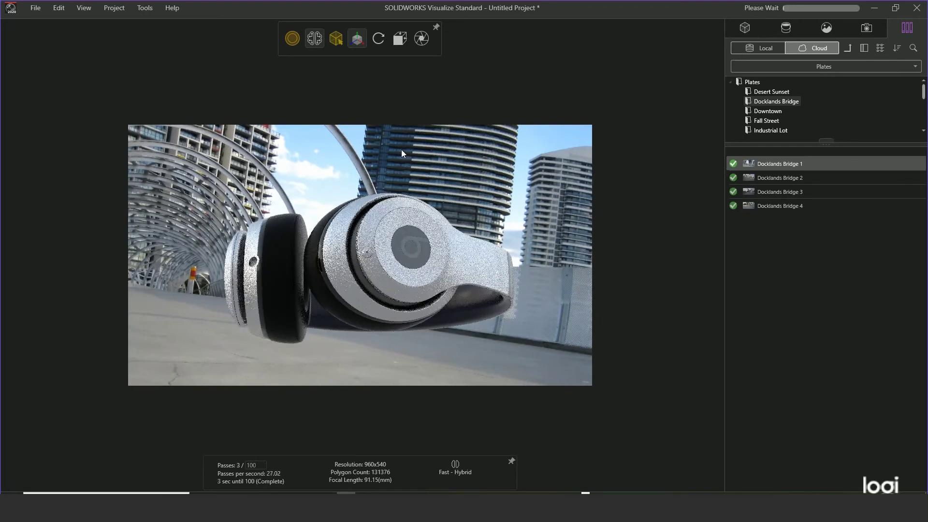
{"action": "left_click_drag", "start_coordinate": [461, 253], "coordinate": [335, 310]}
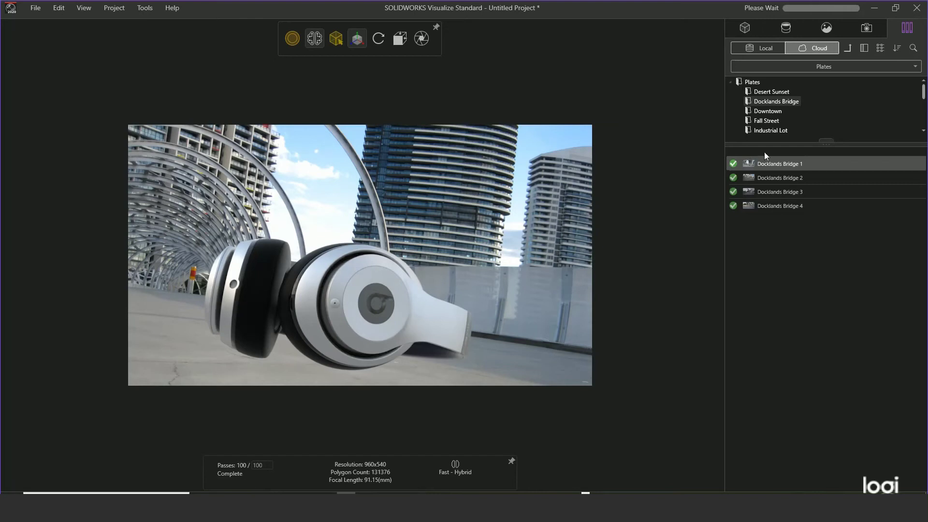
{"action": "left_click", "coordinate": [827, 29]}
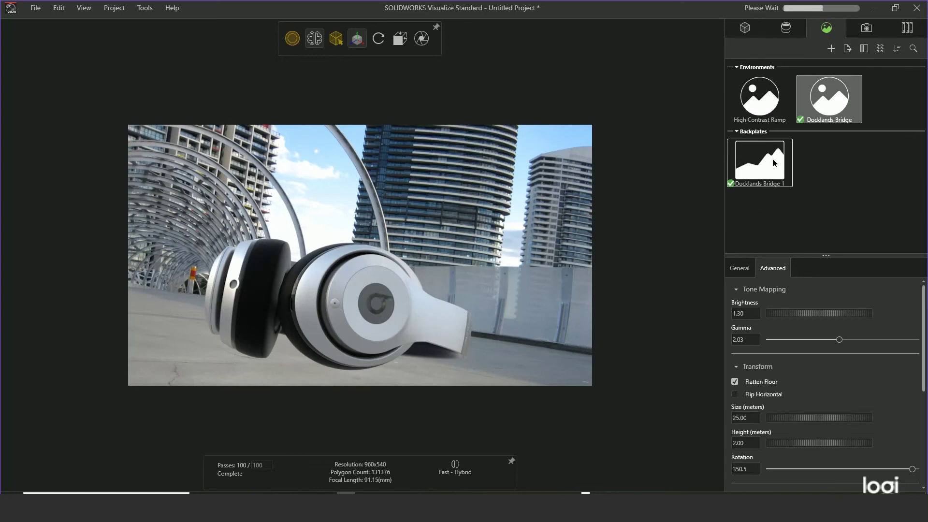
{"action": "left_click", "coordinate": [774, 161]}
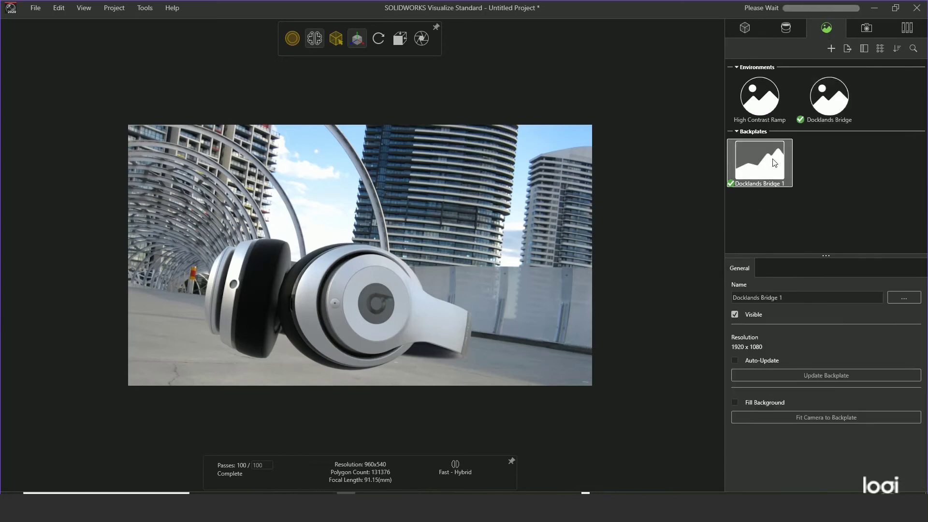
{"action": "left_click", "coordinate": [808, 418]}
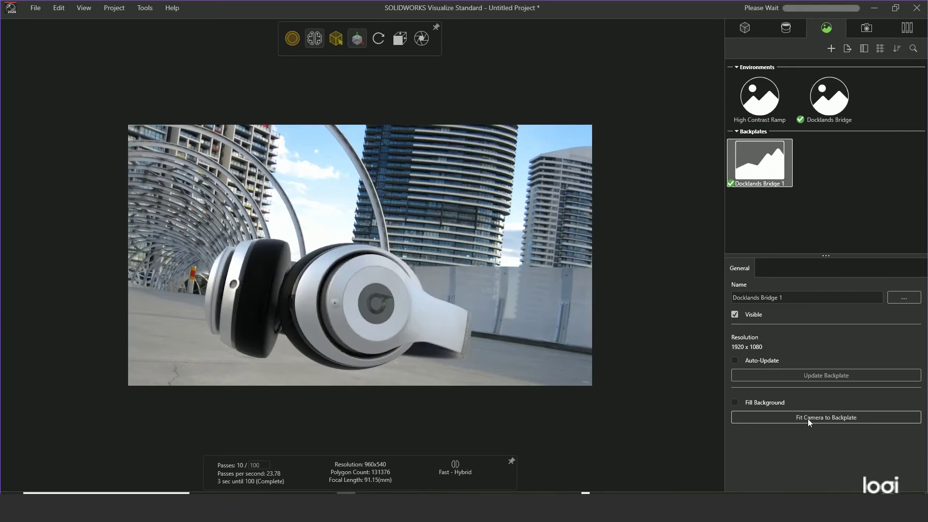
{"action": "left_click", "coordinate": [816, 375]}
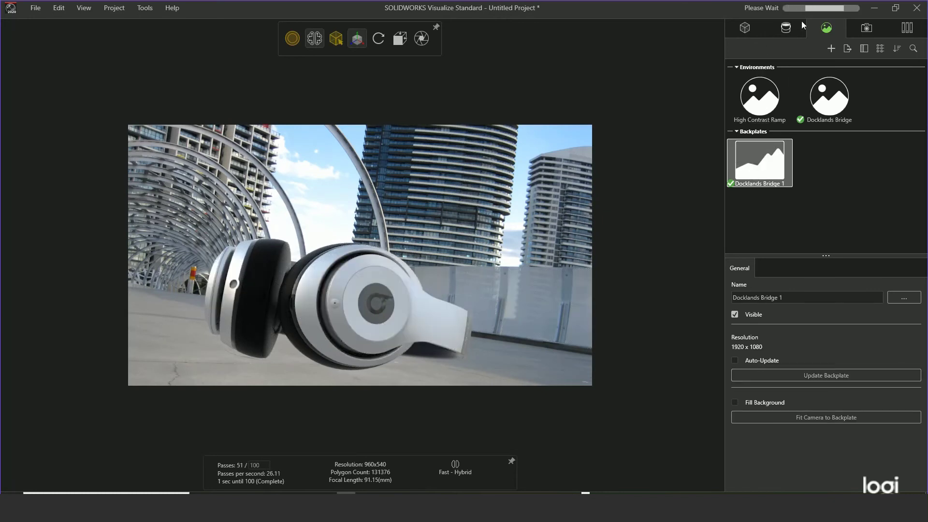
Step: Switch the backplate to Docklands Bridge 2 and reposition the headphones lower in the frame to match it
{"action": "left_click", "coordinate": [908, 28]}
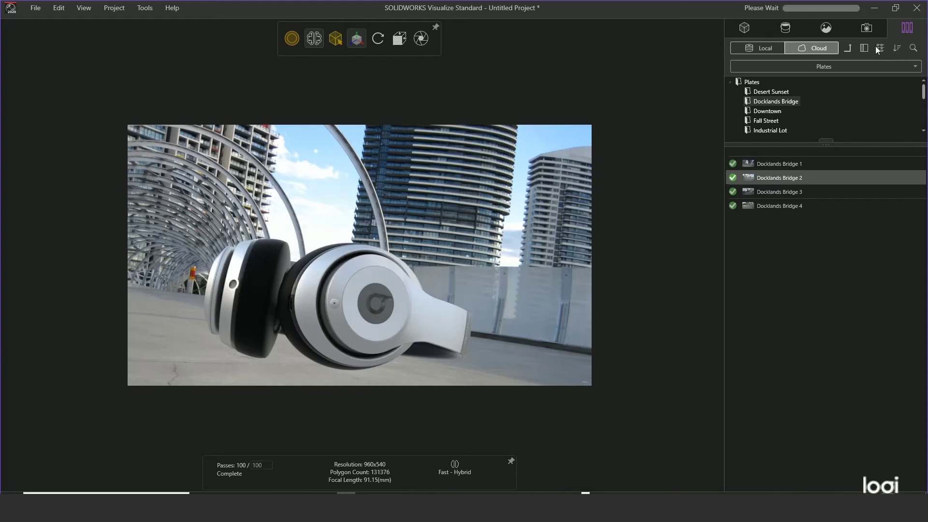
{"action": "left_click_drag", "start_coordinate": [768, 177], "coordinate": [367, 256]}
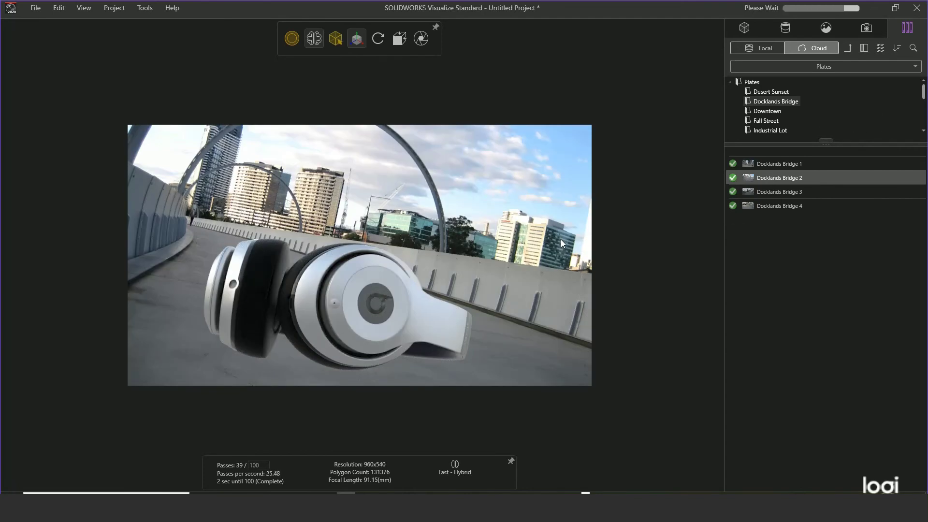
{"action": "left_click_drag", "start_coordinate": [345, 289], "coordinate": [340, 344]}
{"action": "left_click_drag", "start_coordinate": [344, 282], "coordinate": [315, 311]}
{"action": "mouse_move", "coordinate": [293, 39]}
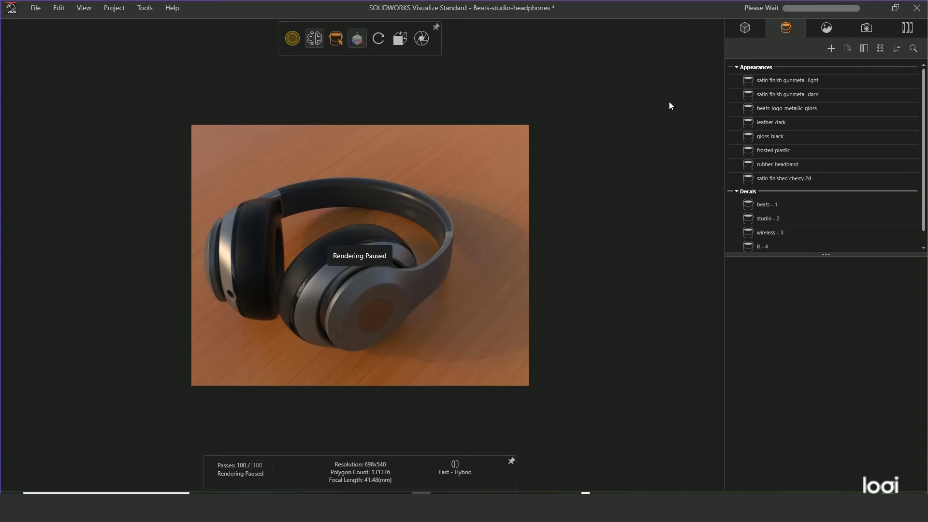
Step: List the Beats-studio-headphones project's appearances and enlarge the list to show all of its decals
{"action": "left_click", "coordinate": [827, 28]}
{"action": "left_click", "coordinate": [791, 26]}
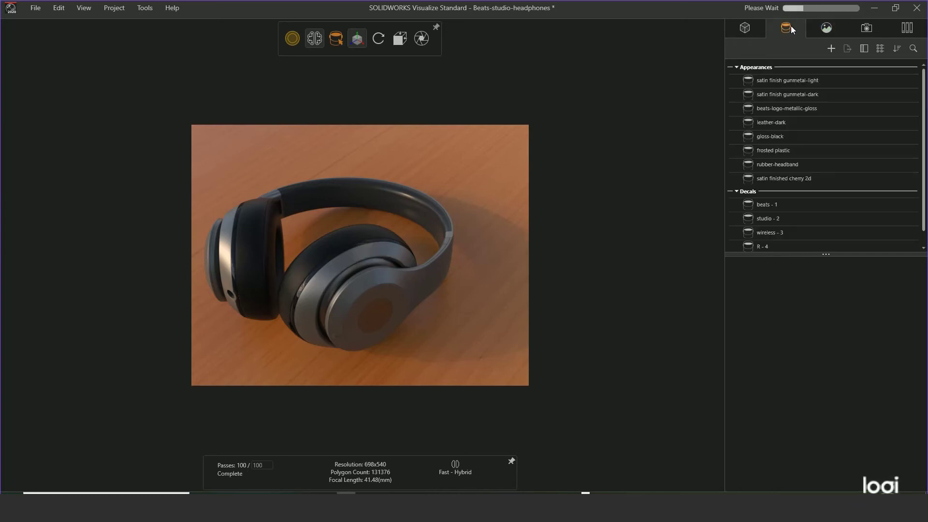
{"action": "left_click_drag", "start_coordinate": [797, 255], "coordinate": [796, 284]}
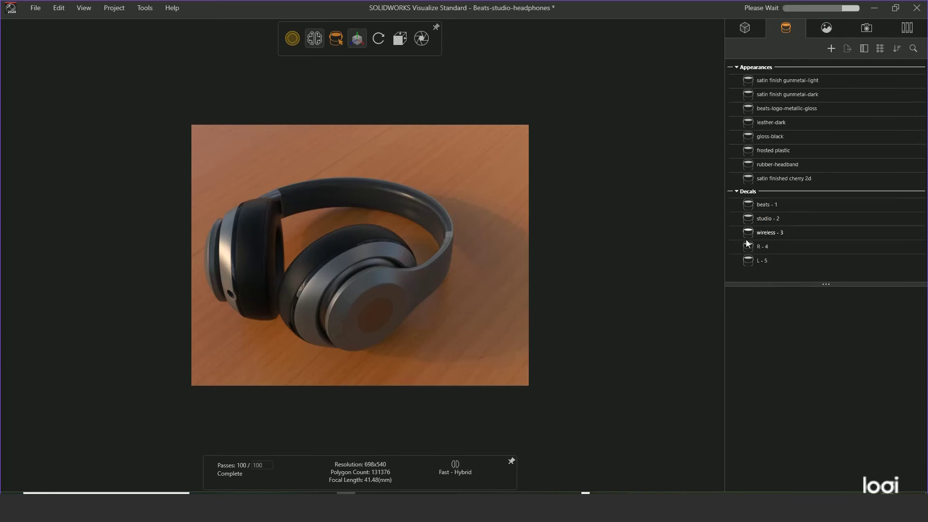
Step: Inspect the lettering along the headband and delete the studio - 2 decal
{"action": "left_click_drag", "start_coordinate": [468, 292], "coordinate": [306, 251]}
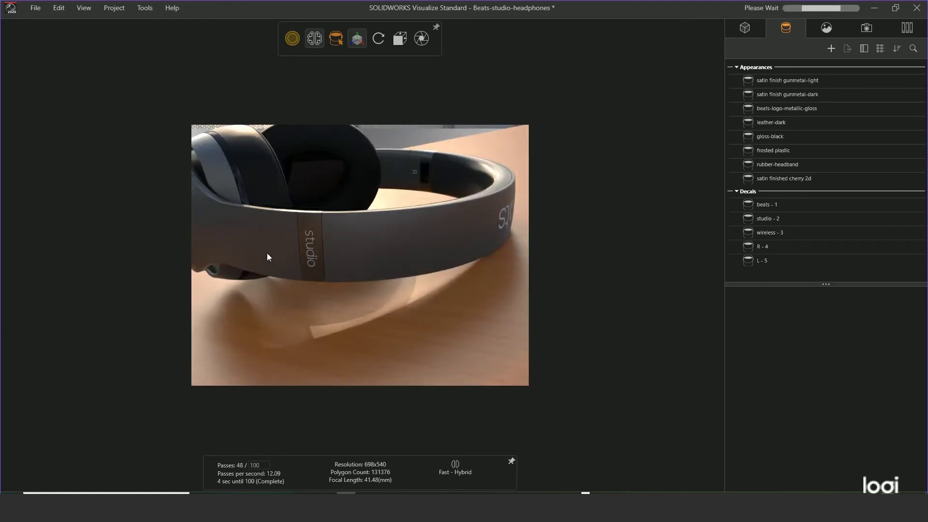
{"action": "left_click_drag", "start_coordinate": [270, 244], "coordinate": [414, 234]}
{"action": "scroll", "coordinate": [393, 245], "scroll_direction": "down", "scroll_amount": 5}
{"action": "scroll", "coordinate": [426, 247], "scroll_direction": "up", "scroll_amount": 5}
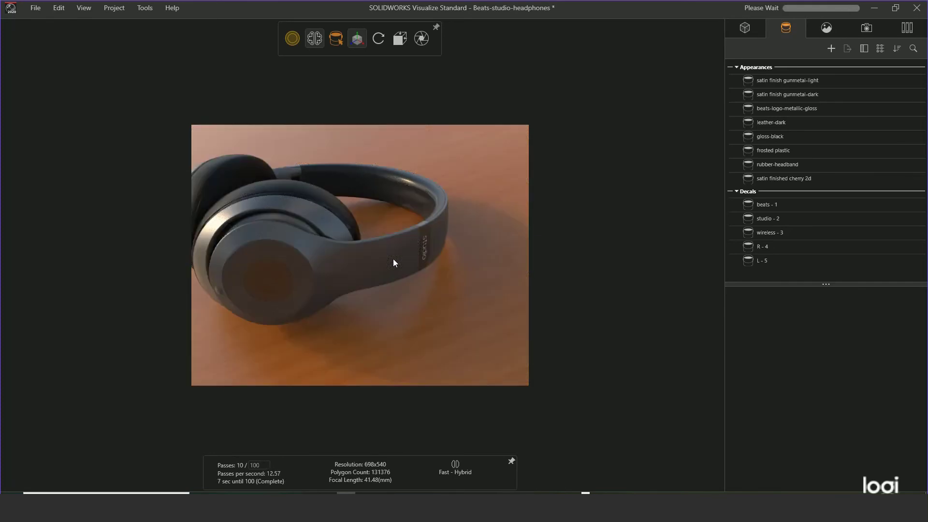
{"action": "left_click_drag", "start_coordinate": [400, 261], "coordinate": [429, 258]}
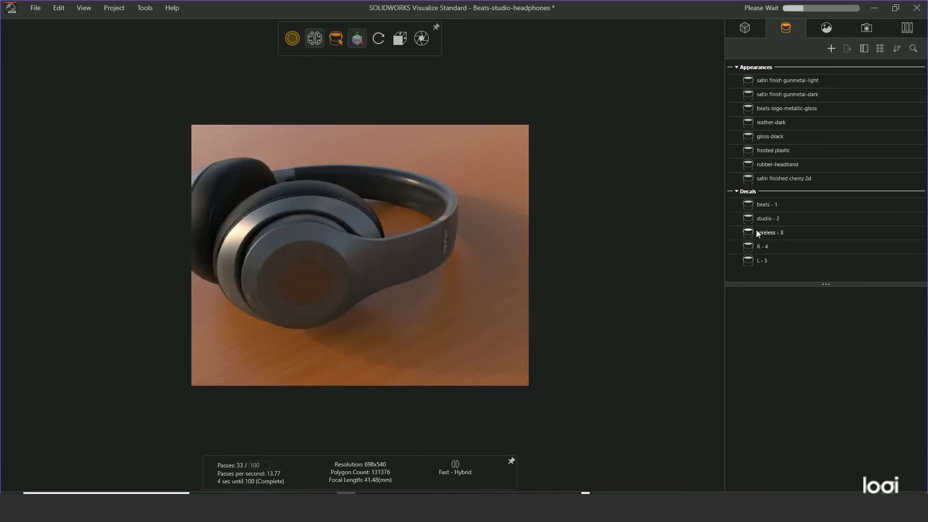
{"action": "left_click", "coordinate": [772, 219]}
{"action": "right_click", "coordinate": [772, 220]}
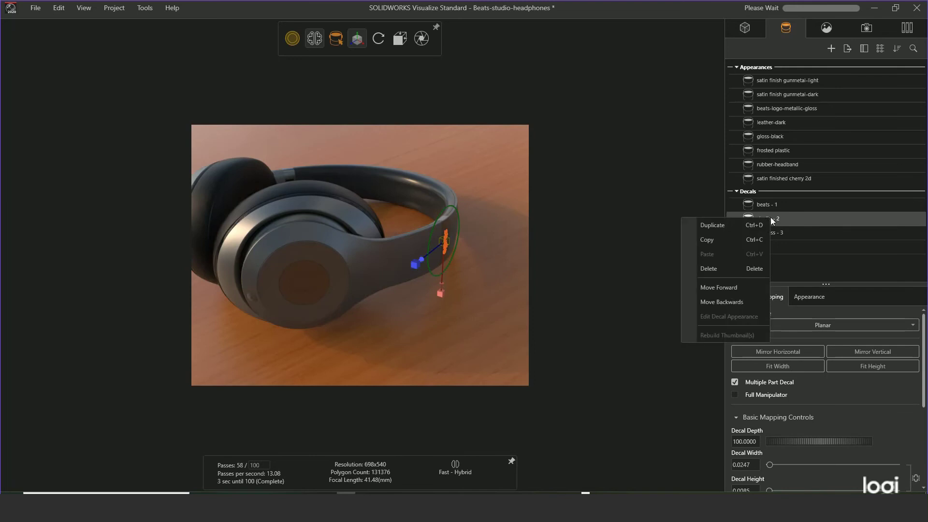
{"action": "left_click", "coordinate": [717, 269]}
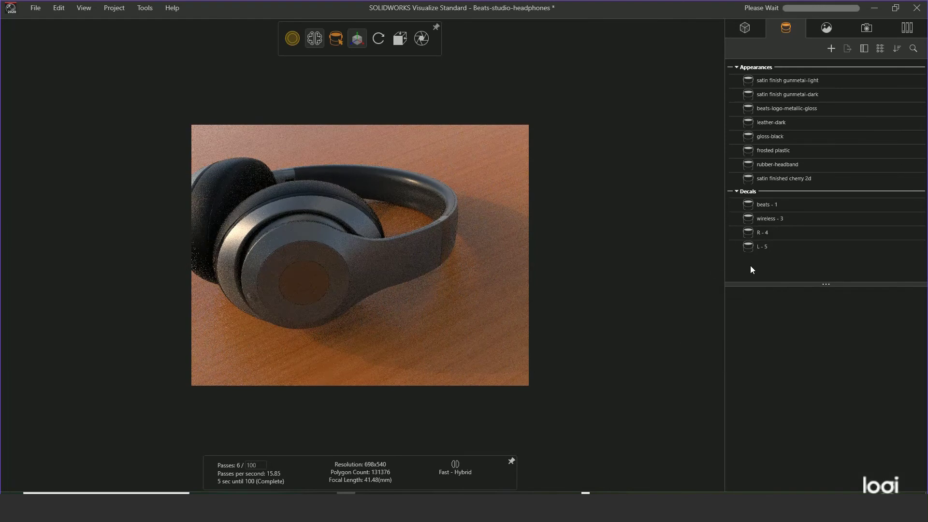
Step: Create a new decal from the studio.png image in the Beats-appearances folder
{"action": "right_click", "coordinate": [764, 262]}
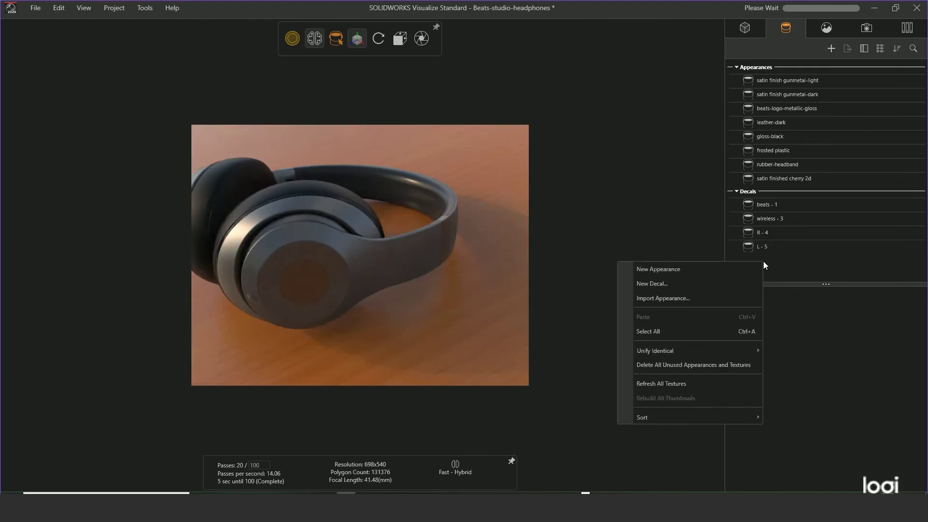
{"action": "left_click", "coordinate": [645, 284]}
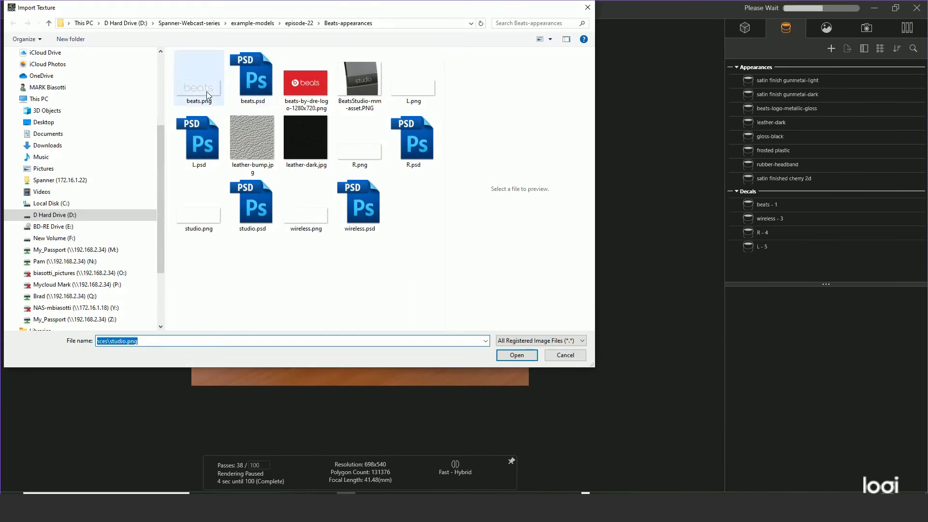
{"action": "left_click", "coordinate": [182, 208]}
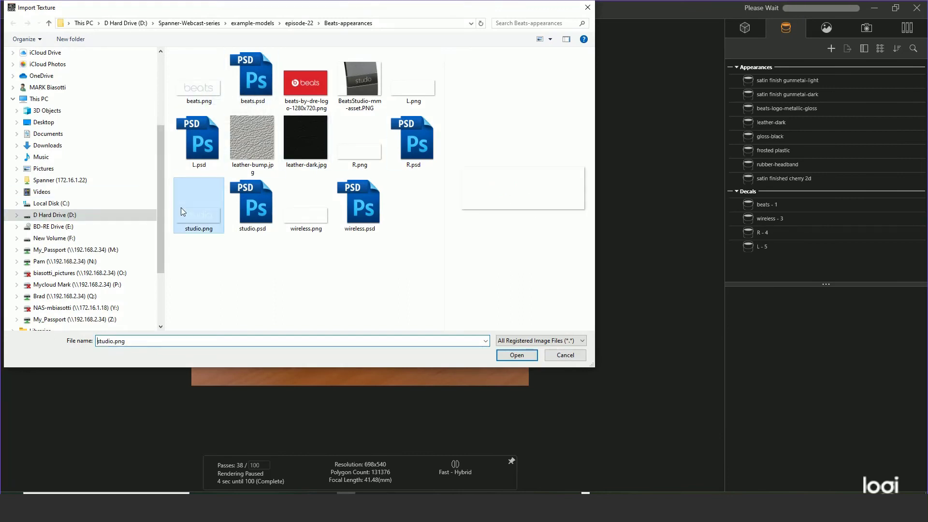
{"action": "left_click", "coordinate": [520, 357]}
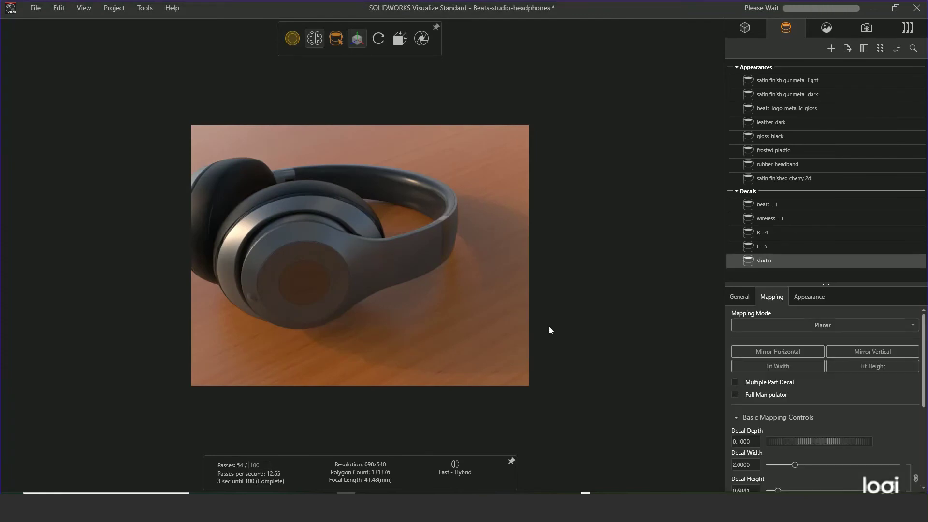
Step: Place the studio decal on the narrow strip across the outside of the headband and set its rotation to 10.7
{"action": "left_click_drag", "start_coordinate": [429, 245], "coordinate": [373, 239]}
{"action": "left_click_drag", "start_coordinate": [384, 270], "coordinate": [360, 201]}
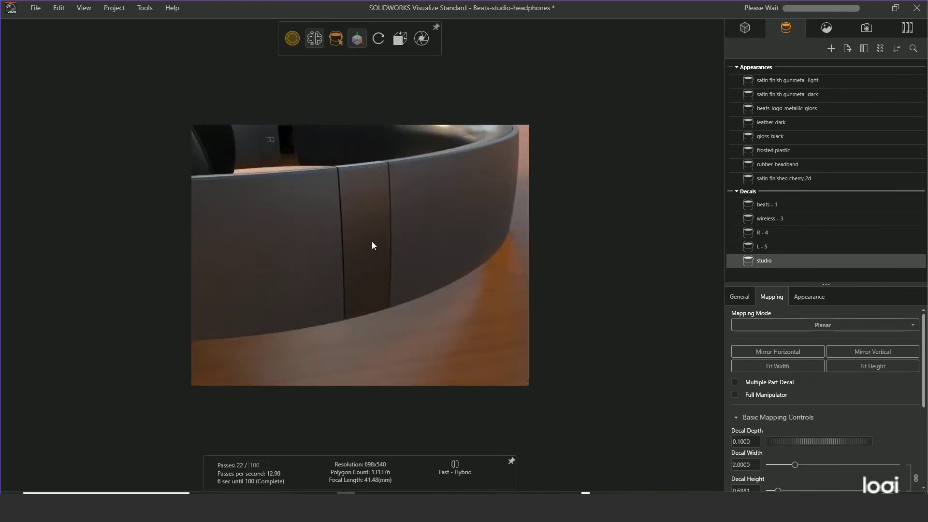
{"action": "left_click_drag", "start_coordinate": [763, 263], "coordinate": [590, 217]}
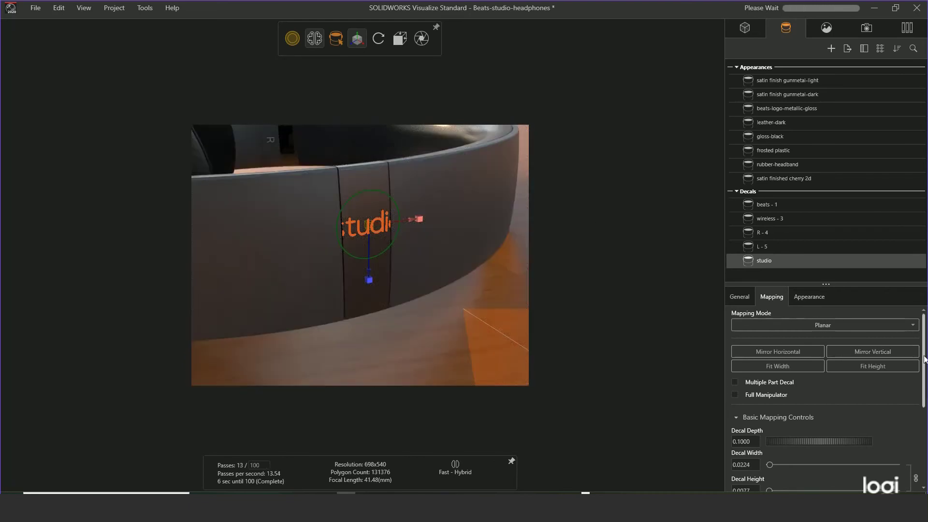
{"action": "left_click_drag", "start_coordinate": [924, 361], "coordinate": [926, 455]}
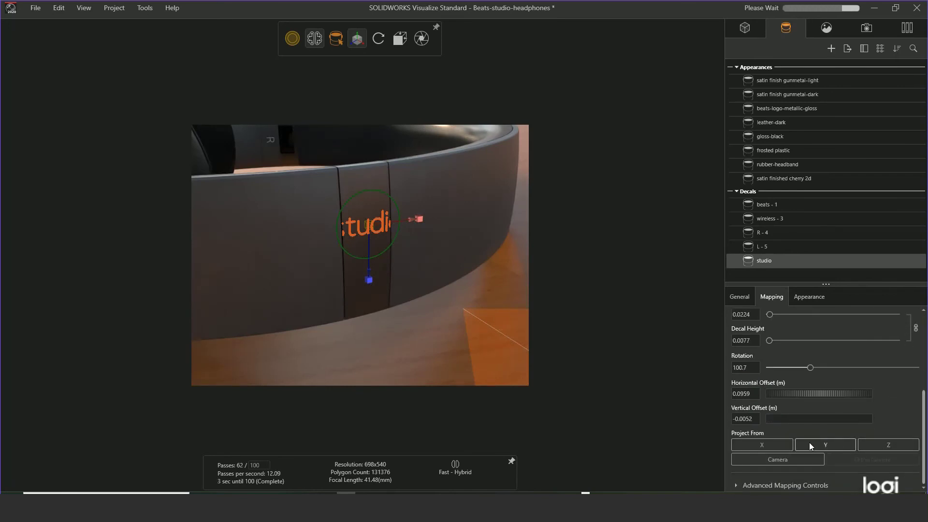
{"action": "left_click_drag", "start_coordinate": [811, 369], "coordinate": [774, 370]}
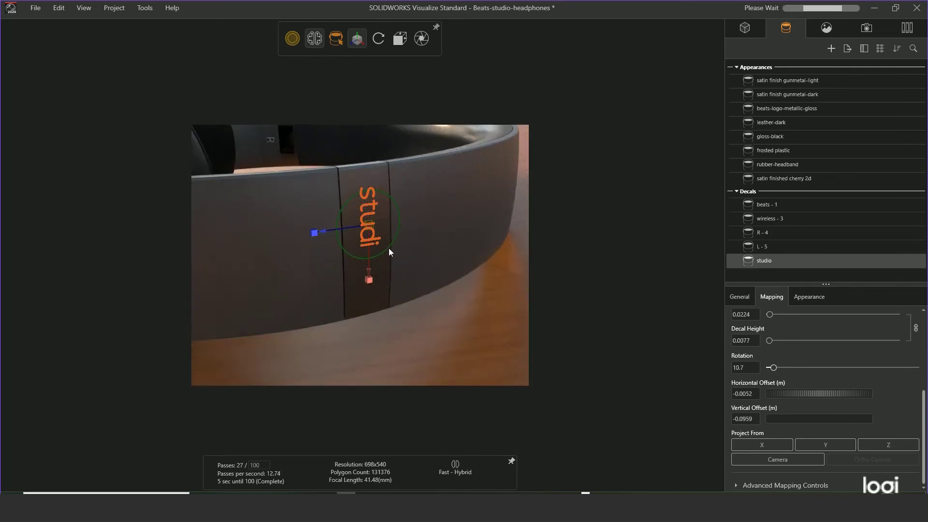
Step: Make the studio decal a multiple part decal and shift it slightly down to centre the lettering on the strip
{"action": "left_click", "coordinate": [369, 237]}
{"action": "left_click", "coordinate": [368, 235]}
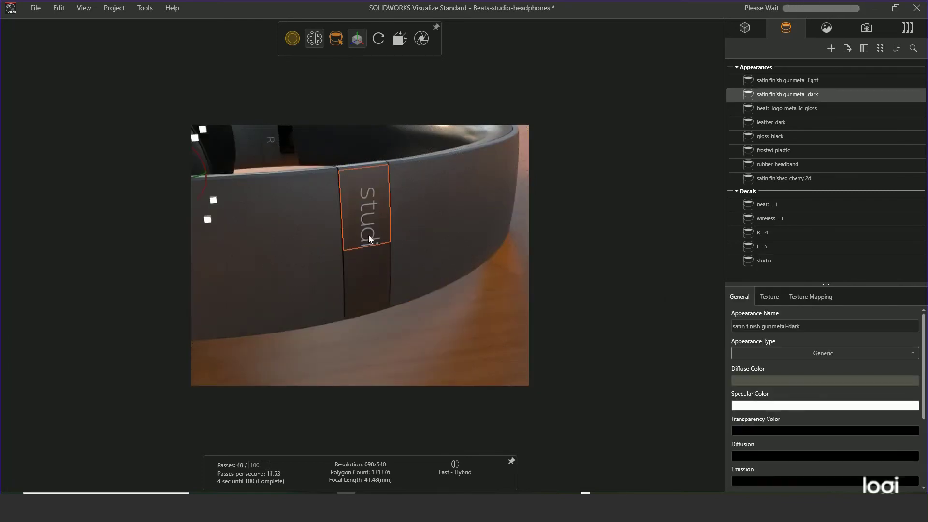
{"action": "left_click", "coordinate": [368, 224]}
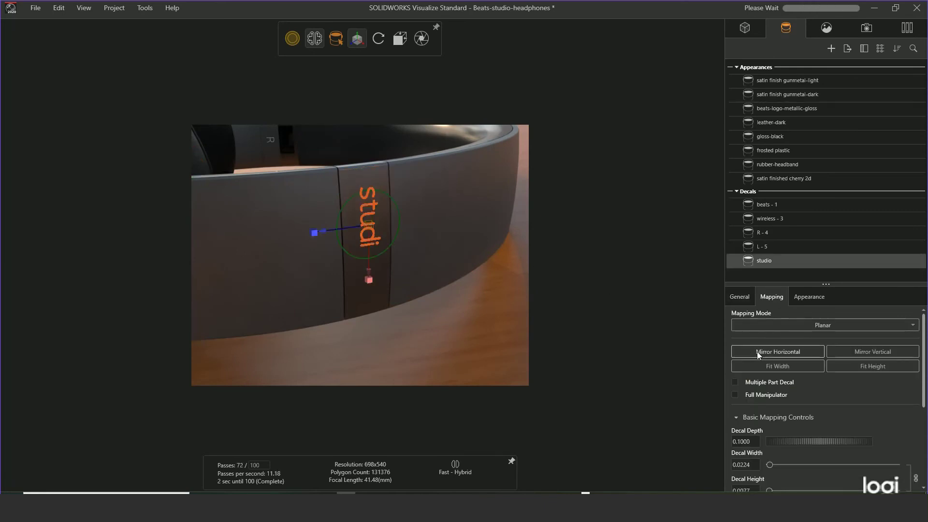
{"action": "left_click", "coordinate": [734, 383]}
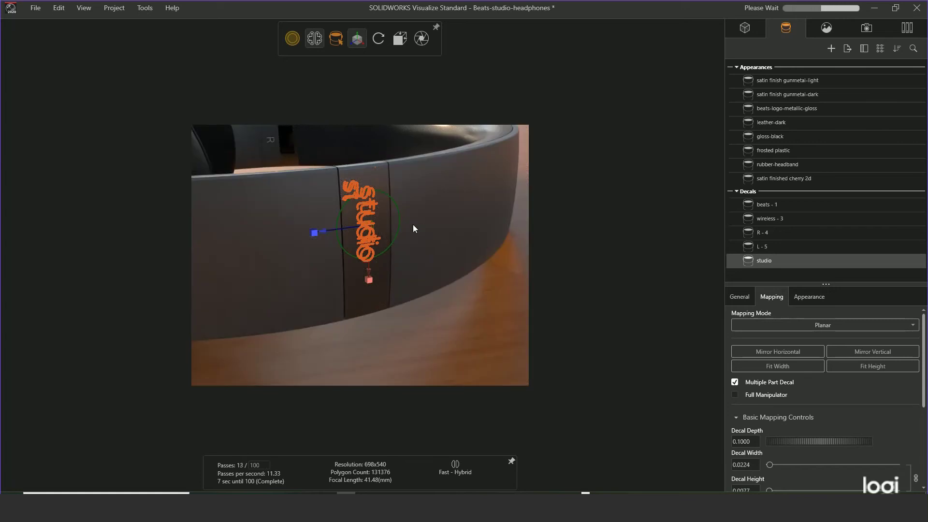
{"action": "left_click_drag", "start_coordinate": [369, 280], "coordinate": [371, 290]}
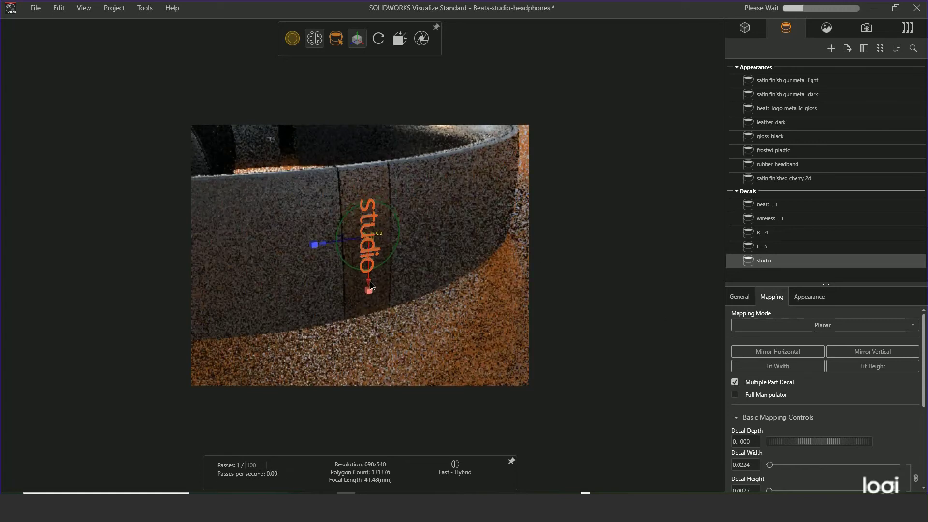
{"action": "left_click", "coordinate": [444, 313]}
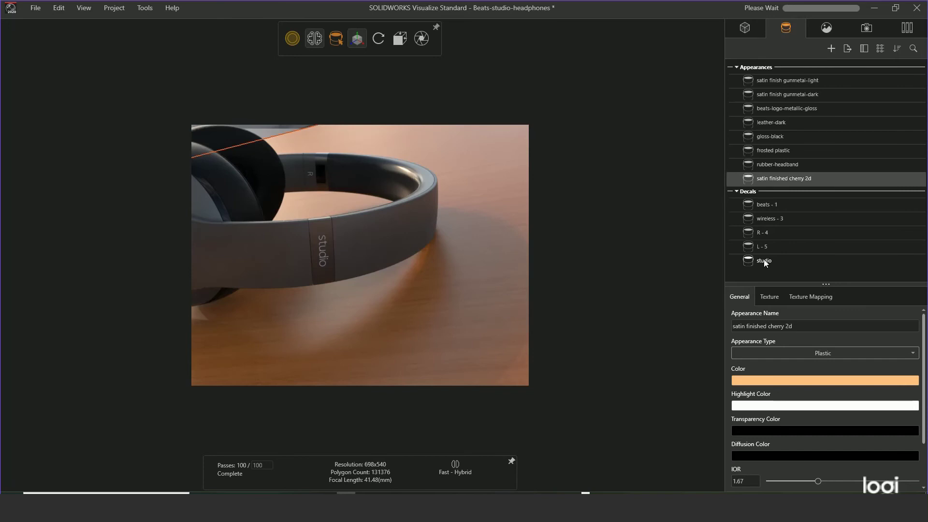
Step: Duplicate the studio decal and place the copy on the outer headband beside the strip
{"action": "right_click", "coordinate": [765, 261]}
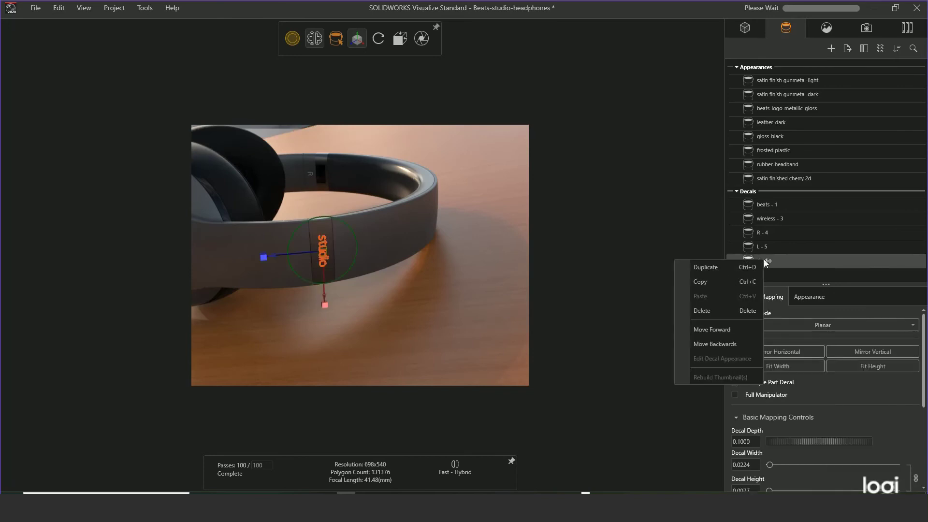
{"action": "left_click", "coordinate": [723, 267]}
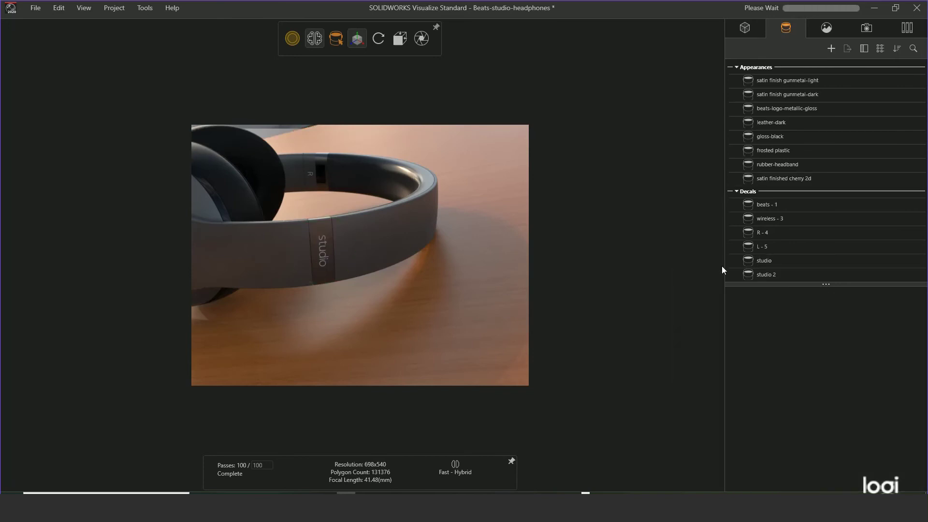
{"action": "left_click", "coordinate": [766, 275]}
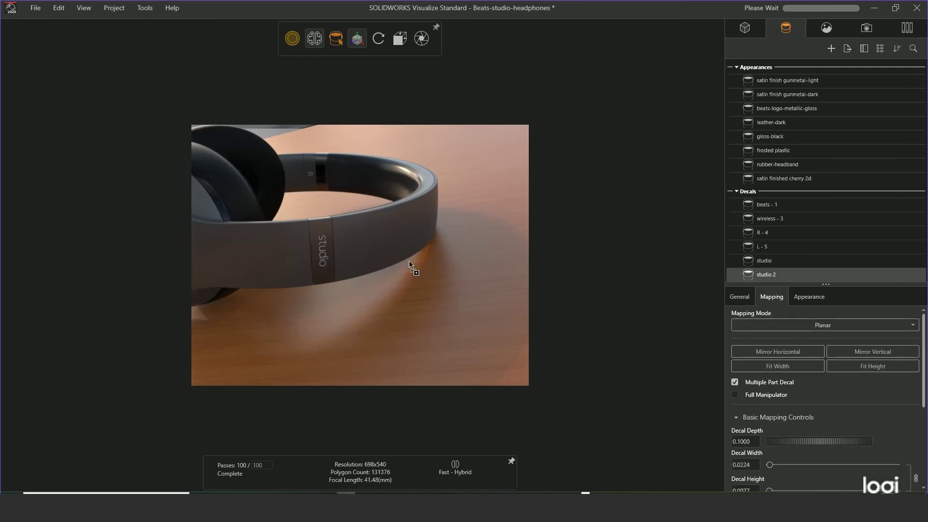
{"action": "left_click", "coordinate": [373, 239]}
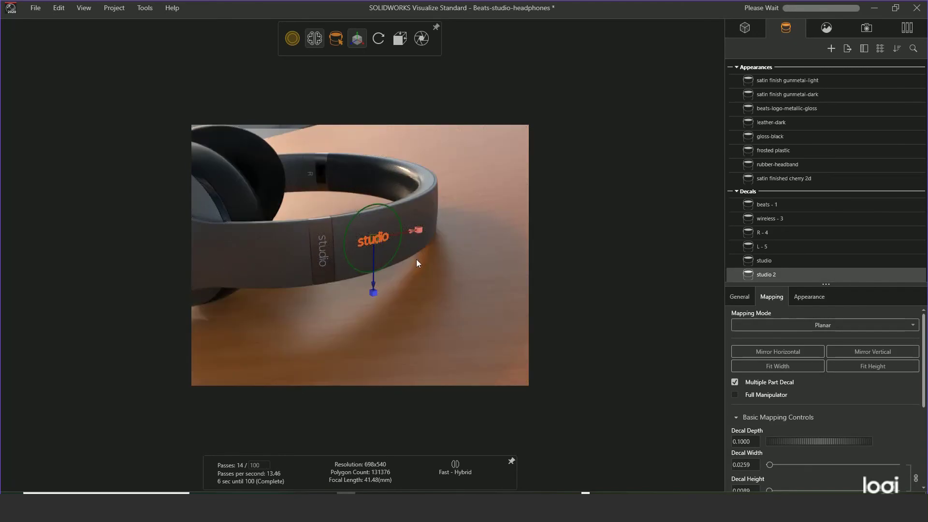
{"action": "left_click", "coordinate": [428, 275]}
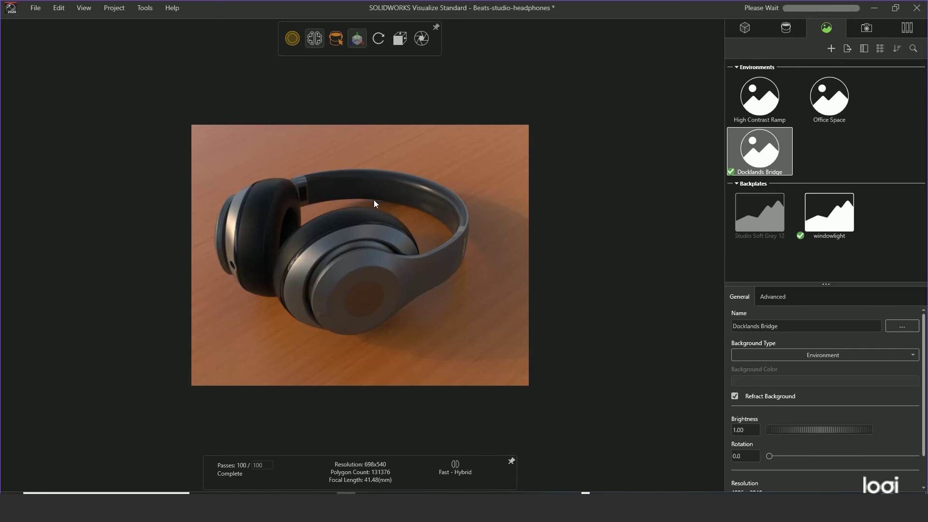
Step: Delete Camera2 from the project's cameras
{"action": "left_click", "coordinate": [867, 29]}
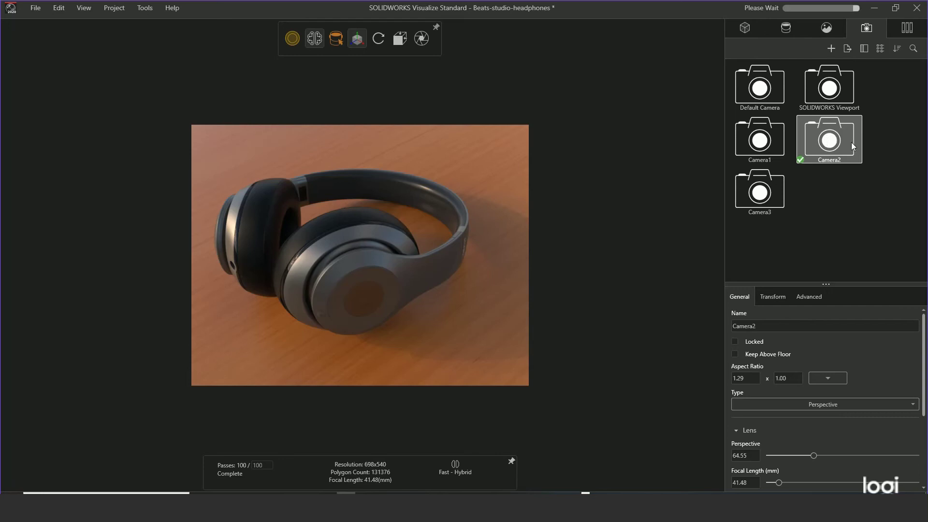
{"action": "left_click_drag", "start_coordinate": [478, 13], "coordinate": [294, 35]}
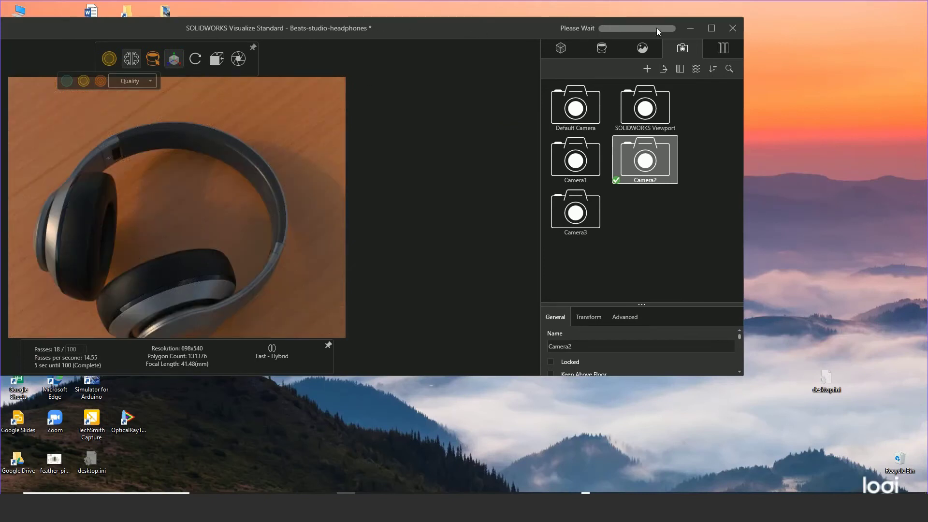
{"action": "left_click", "coordinate": [712, 28]}
{"action": "right_click", "coordinate": [828, 155]}
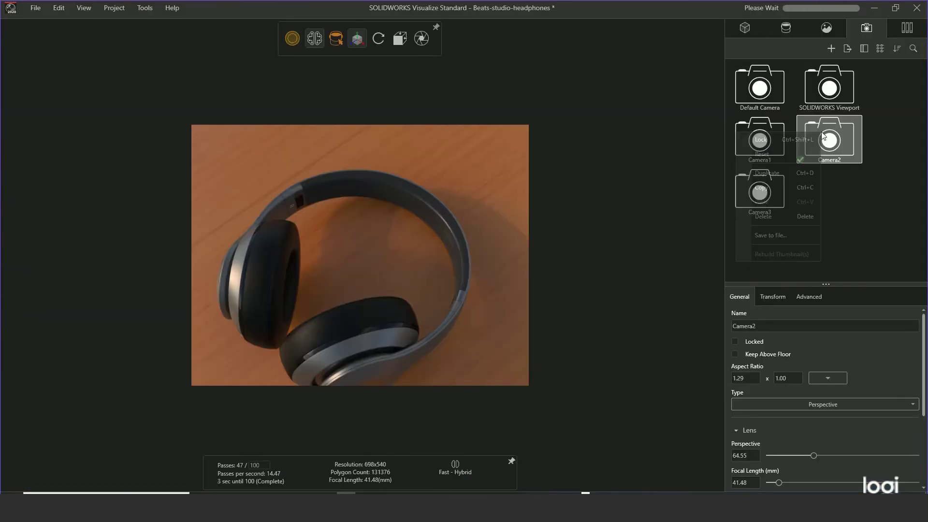
{"action": "left_click", "coordinate": [764, 216]}
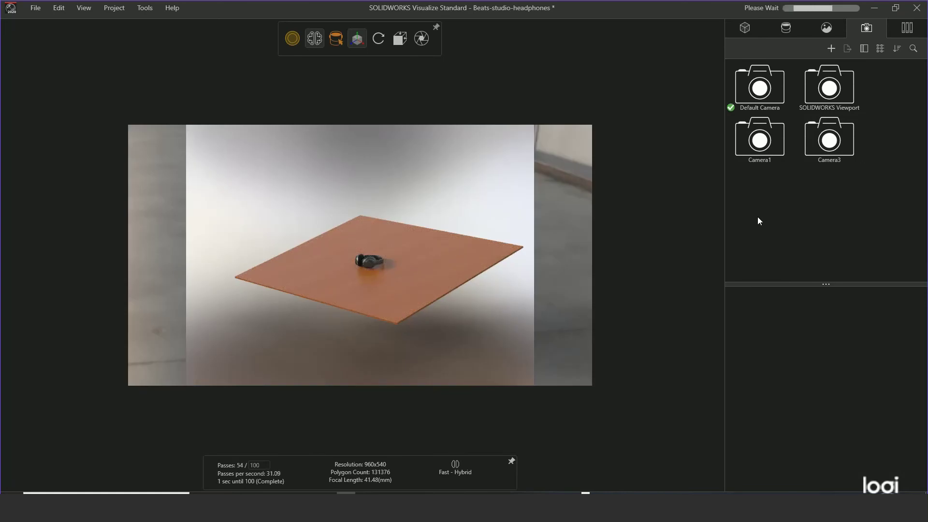
Step: Add a camera to the project and name it "new camera"
{"action": "middle_click_drag", "start_coordinate": [387, 258], "coordinate": [390, 280]}
{"action": "right_click", "coordinate": [766, 182]}
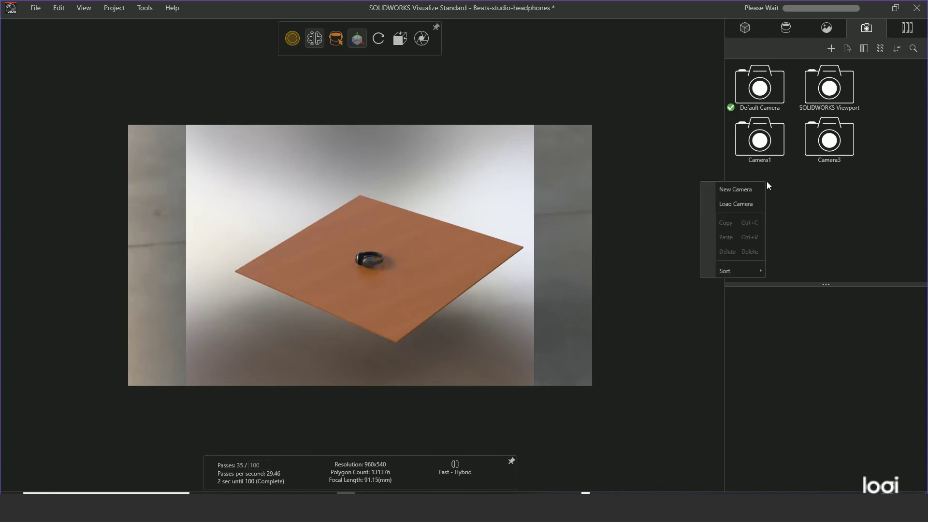
{"action": "left_click", "coordinate": [745, 192]}
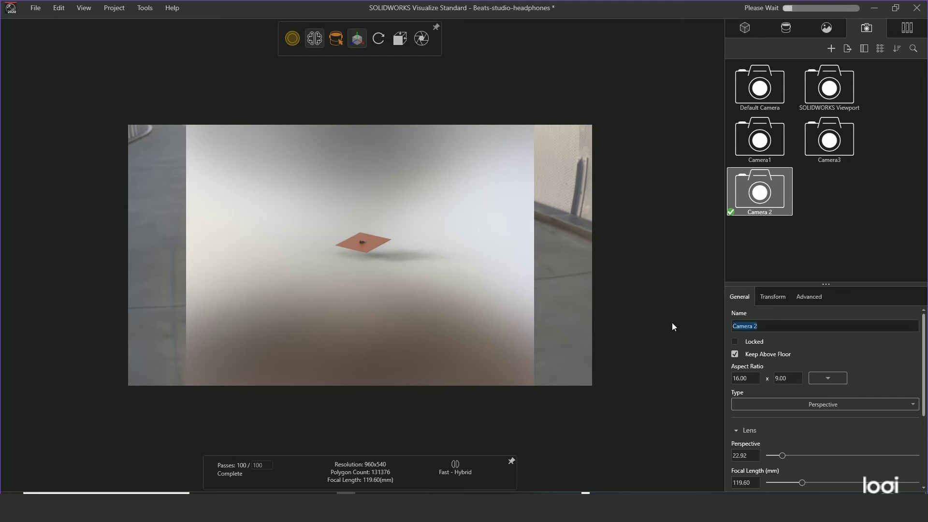
{"action": "type", "text": "new"}
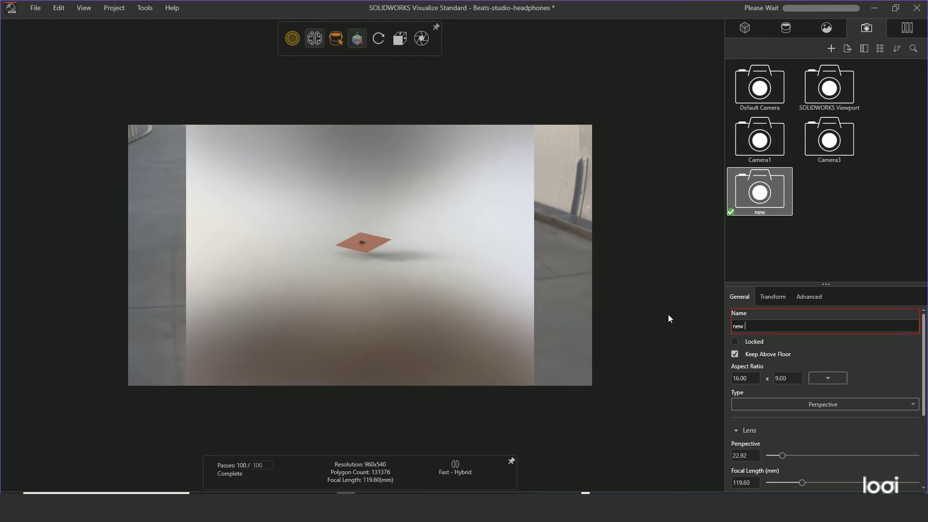
{"action": "type", "text": " camera"}
{"action": "key", "text": "Return"}
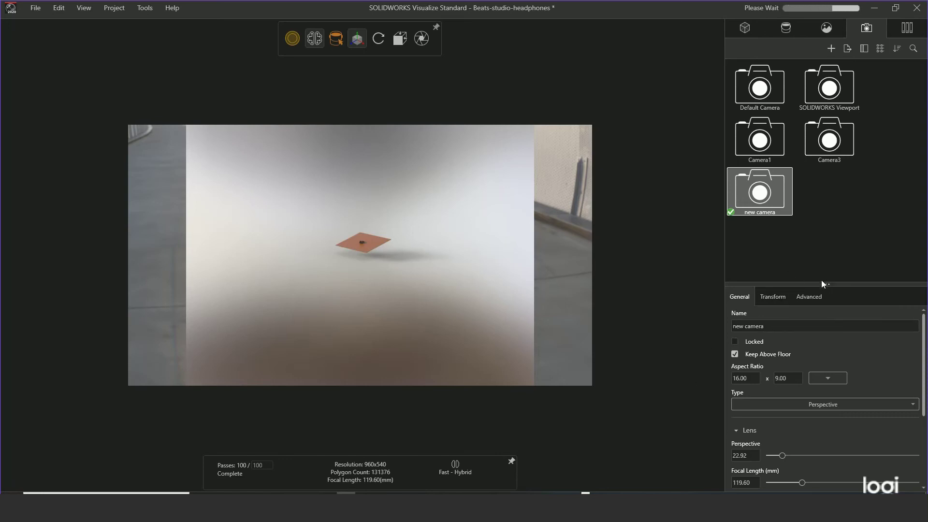
Step: Set the new camera's focal length to 500 mm and frame the headphones close up on the wooden board
{"action": "left_click_drag", "start_coordinate": [827, 284], "coordinate": [824, 204]}
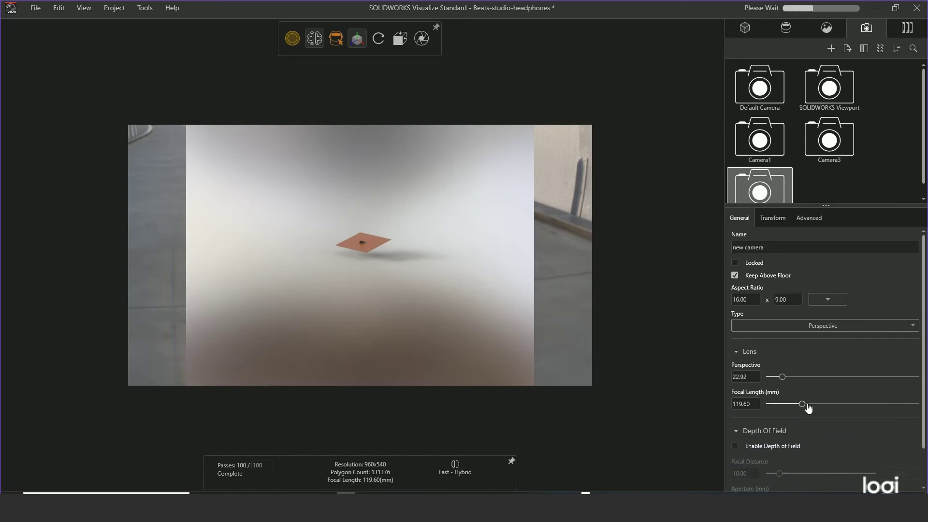
{"action": "left_click_drag", "start_coordinate": [803, 404], "coordinate": [917, 405]}
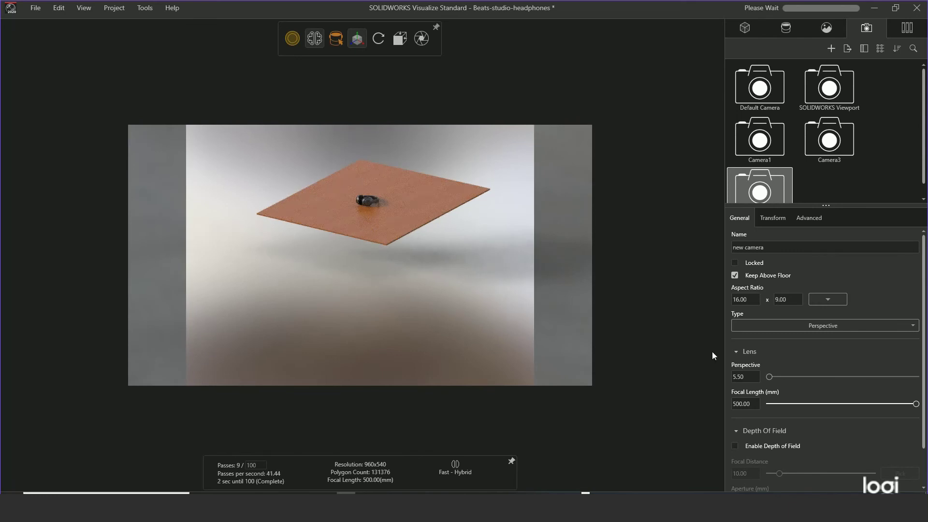
{"action": "scroll", "coordinate": [384, 182], "scroll_direction": "down", "scroll_amount": 3}
{"action": "scroll", "coordinate": [376, 193], "scroll_direction": "up", "scroll_amount": 12}
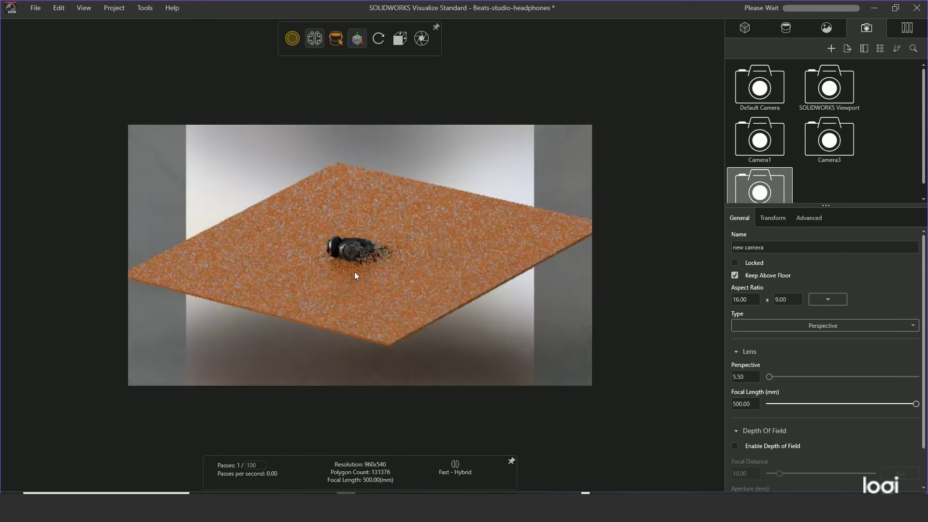
{"action": "scroll", "coordinate": [355, 251], "scroll_direction": "up", "scroll_amount": 10}
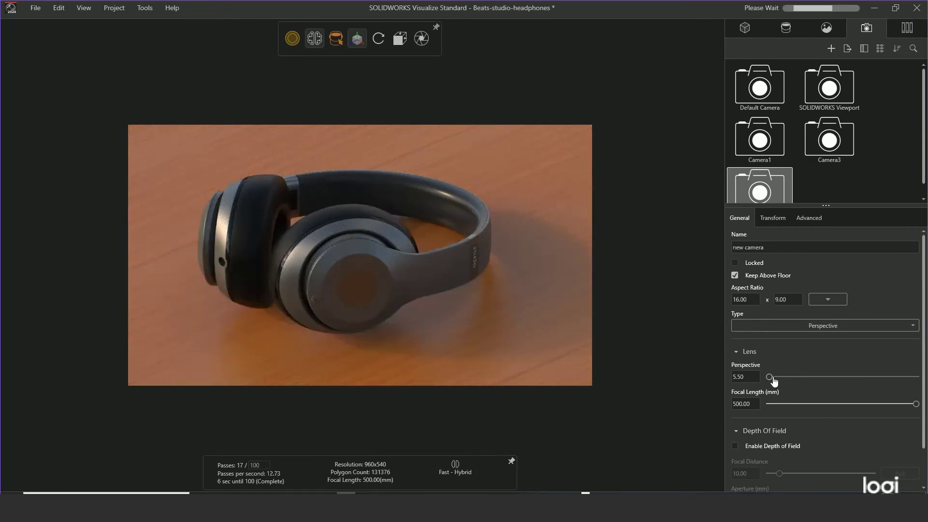
Step: Set the new camera's perspective to 51.05
{"action": "left_click_drag", "start_coordinate": [770, 376], "coordinate": [805, 381]}
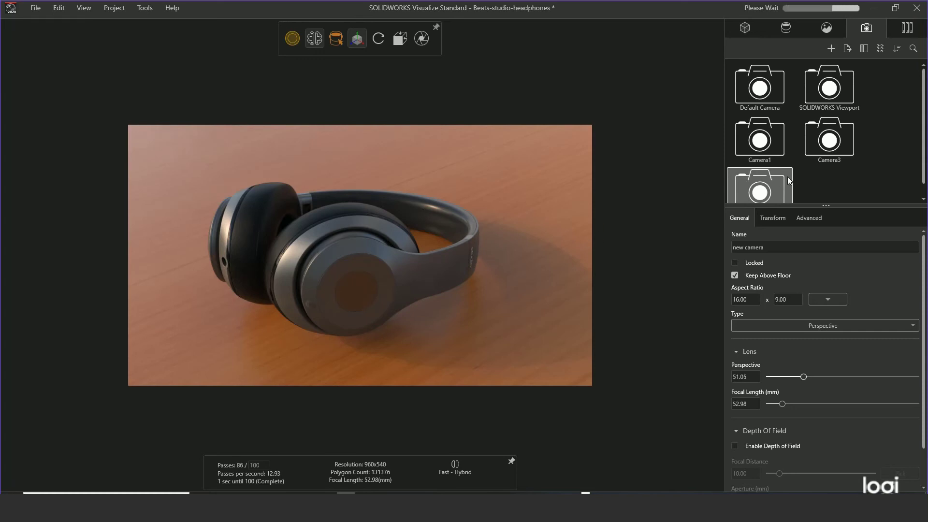
{"action": "mouse_move", "coordinate": [827, 205]}
{"action": "left_mouse_down"}
{"action": "mouse_move", "coordinate": [829, 221]}
{"action": "mouse_move", "coordinate": [830, 200]}
{"action": "left_mouse_up"}
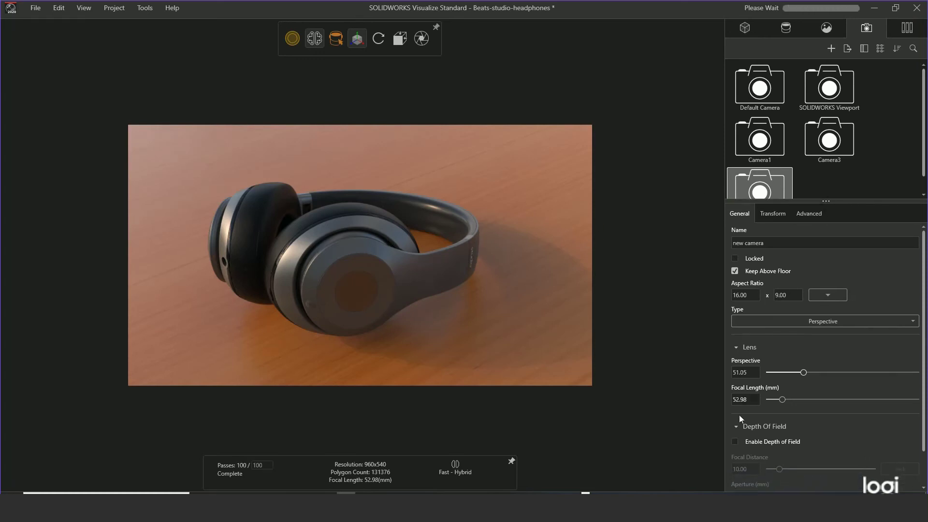
Step: Enable depth of field on the new camera and pick the focal distance on the front ear cup
{"action": "left_click", "coordinate": [735, 442]}
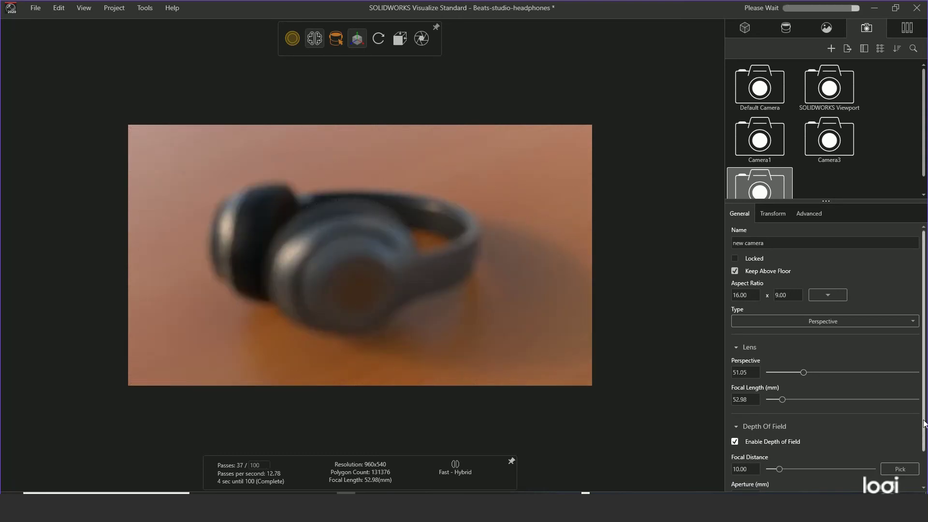
{"action": "scroll", "coordinate": [925, 476], "scroll_direction": "down", "scroll_amount": 2}
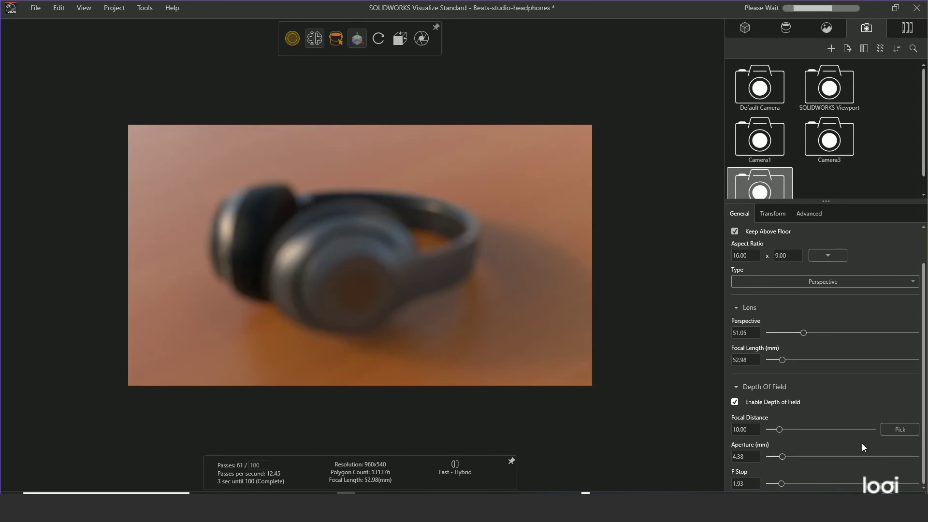
{"action": "left_click", "coordinate": [899, 431]}
{"action": "left_click", "coordinate": [324, 219]}
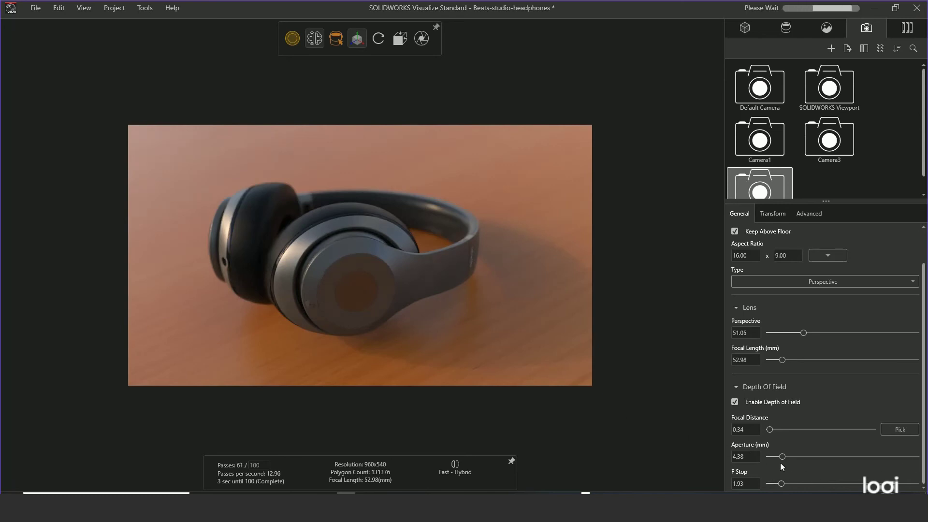
Step: Set the new camera's depth-of-field aperture to 2.15 mm
{"action": "left_click_drag", "start_coordinate": [782, 457], "coordinate": [753, 456]}
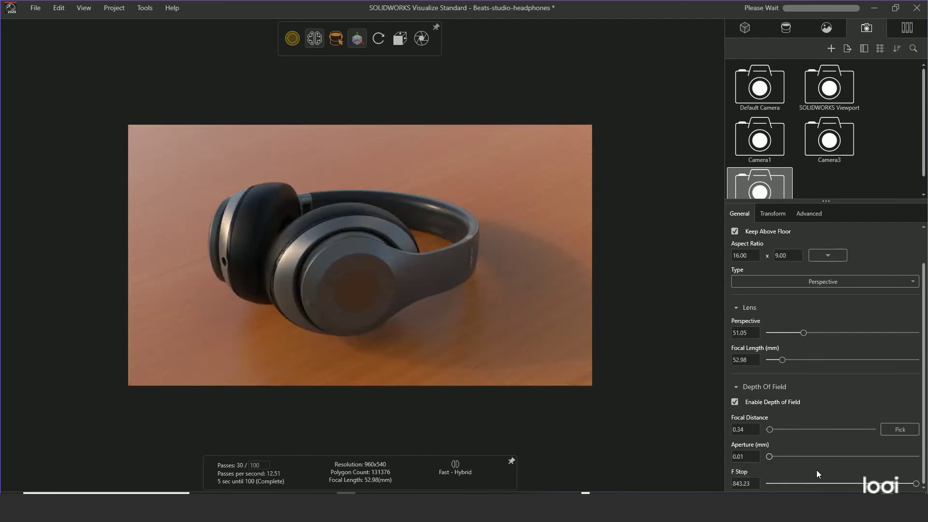
{"action": "mouse_move", "coordinate": [769, 456]}
{"action": "left_mouse_down"}
{"action": "mouse_move", "coordinate": [760, 459]}
{"action": "mouse_move", "coordinate": [776, 459]}
{"action": "left_mouse_up"}
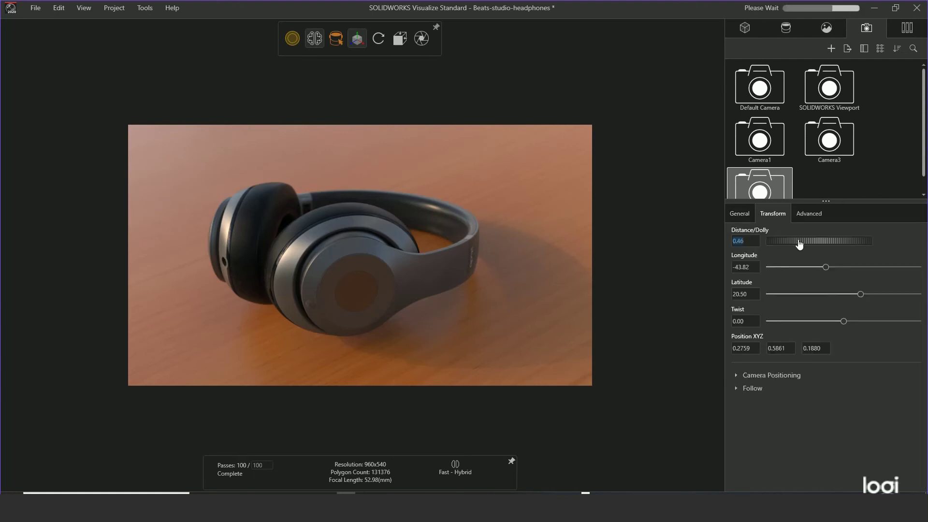
Step: Reposition the new camera to a distance of 0.43, a longitude of -37.98 and a twist of -1.17
{"action": "left_click_drag", "start_coordinate": [802, 241], "coordinate": [800, 241]}
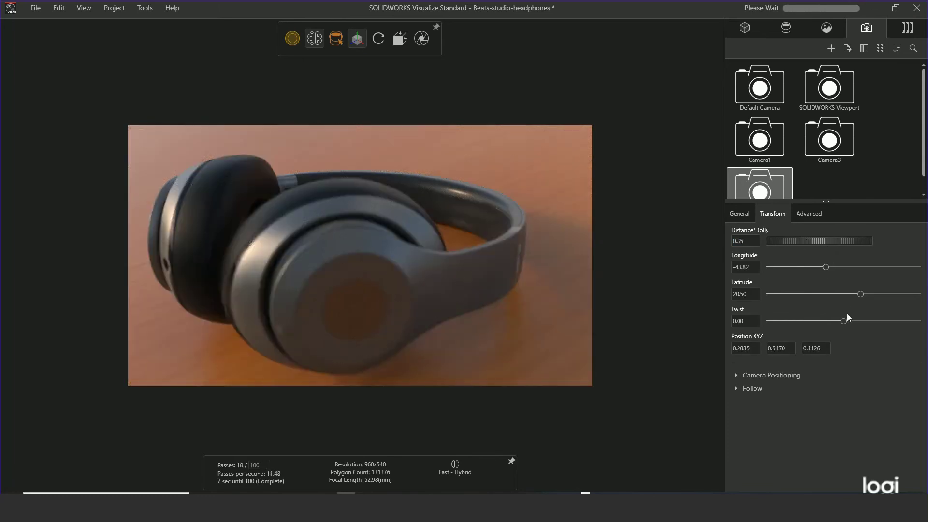
{"action": "left_click_drag", "start_coordinate": [826, 267], "coordinate": [828, 268]}
{"action": "left_click_drag", "start_coordinate": [843, 321], "coordinate": [841, 323]}
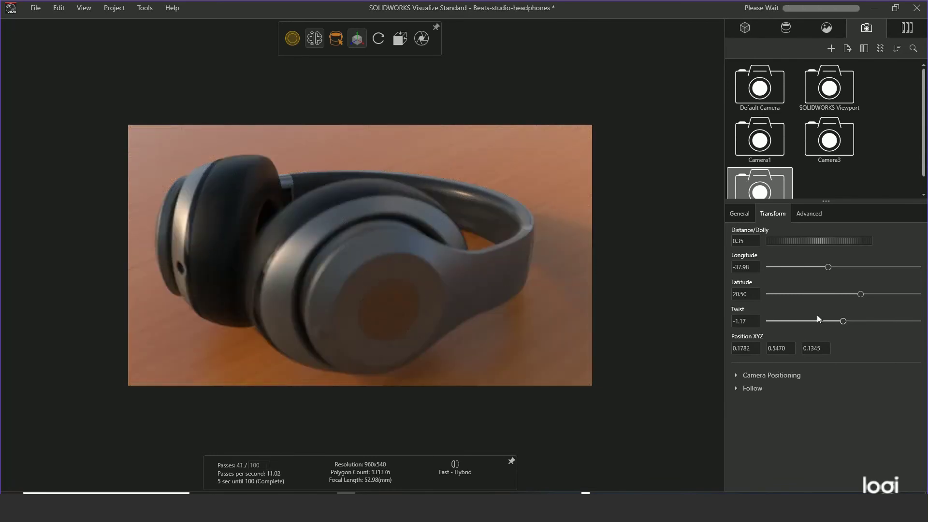
{"action": "scroll", "coordinate": [463, 279], "scroll_direction": "down", "scroll_amount": 3}
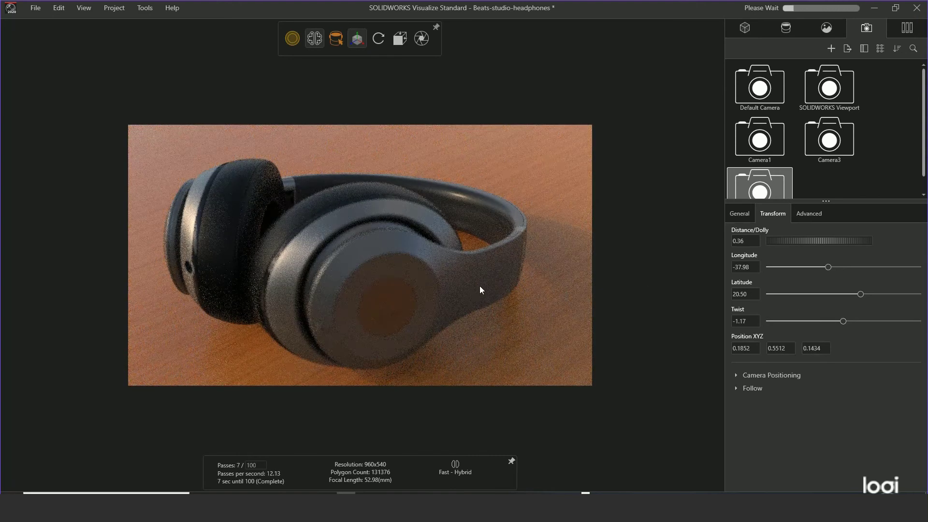
{"action": "scroll", "coordinate": [480, 286], "scroll_direction": "down", "scroll_amount": 2}
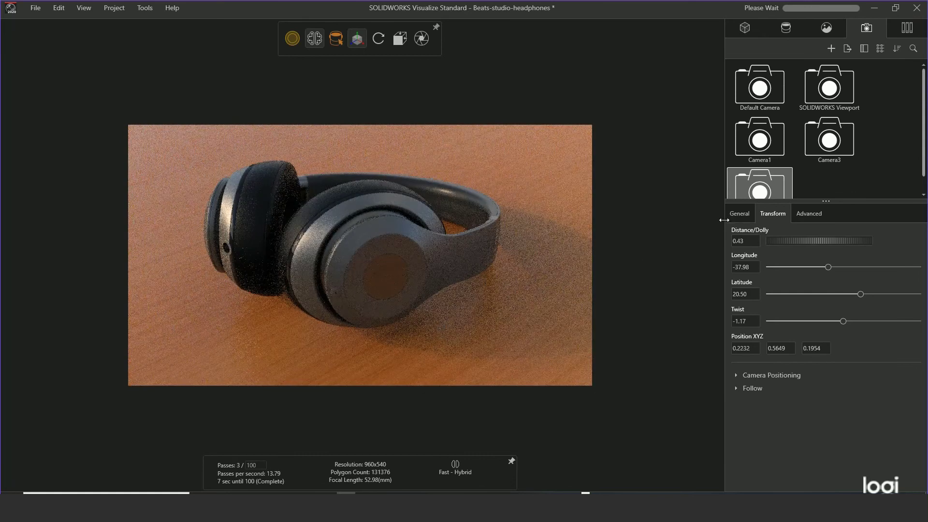
Step: Pick a new focal distance for the new camera on the upper rim of the front ear cup
{"action": "left_click", "coordinate": [739, 214]}
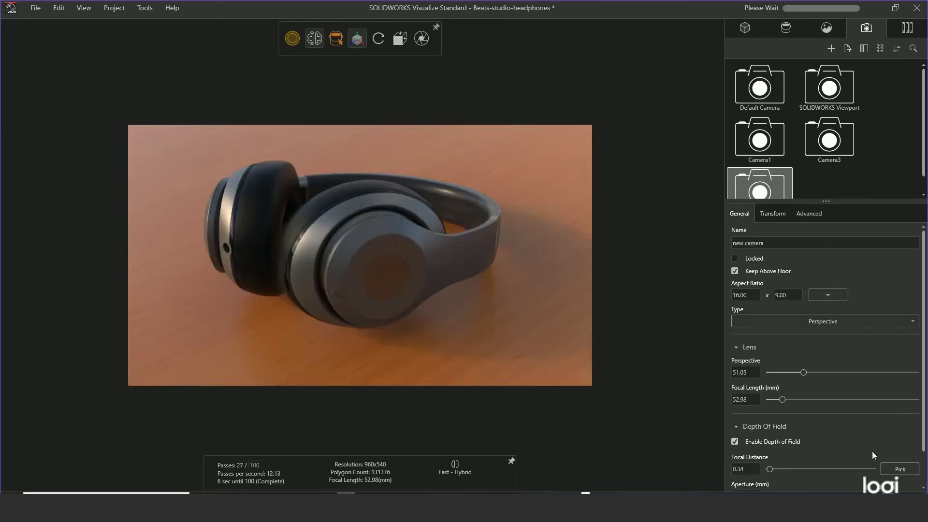
{"action": "left_click", "coordinate": [364, 209]}
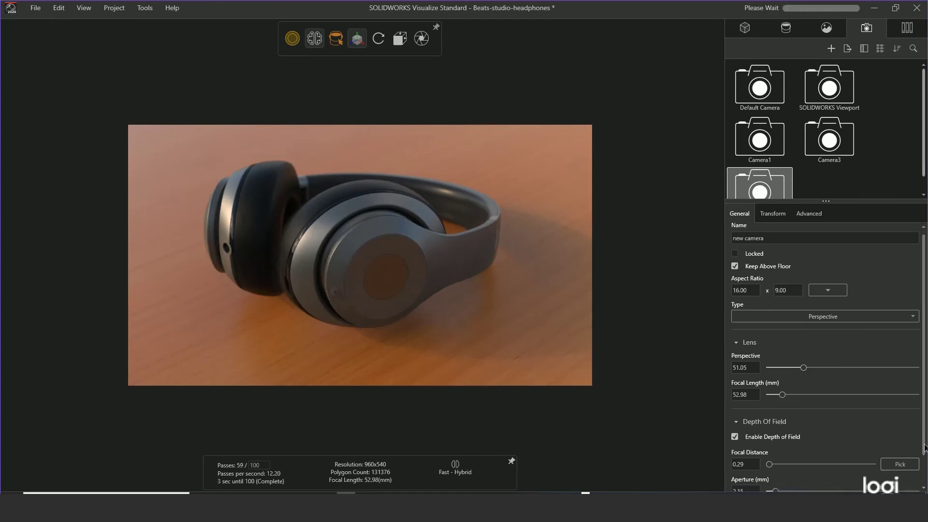
{"action": "scroll", "coordinate": [842, 481], "scroll_direction": "down", "scroll_amount": 1}
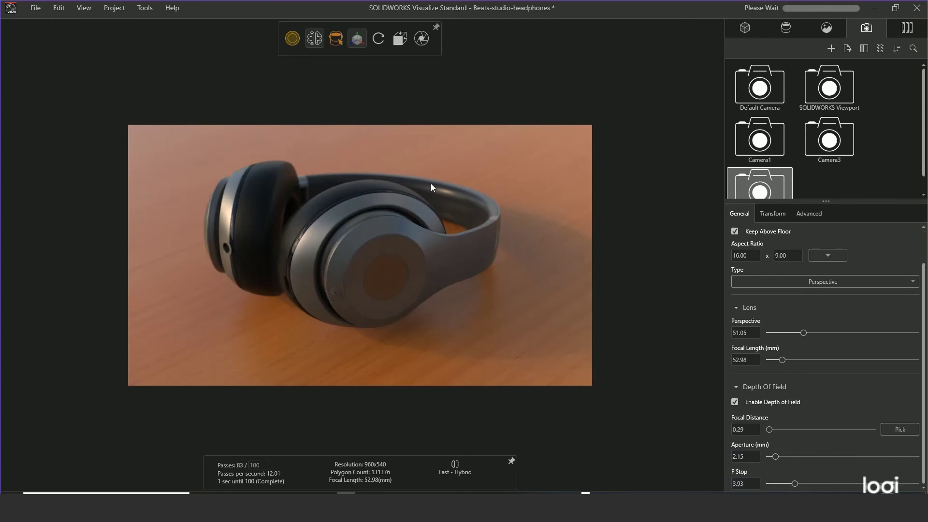
Step: Enable the Thirds grid overlay on the new camera and reframe the headphones off-centre from a slightly higher angle
{"action": "left_click", "coordinate": [808, 215]}
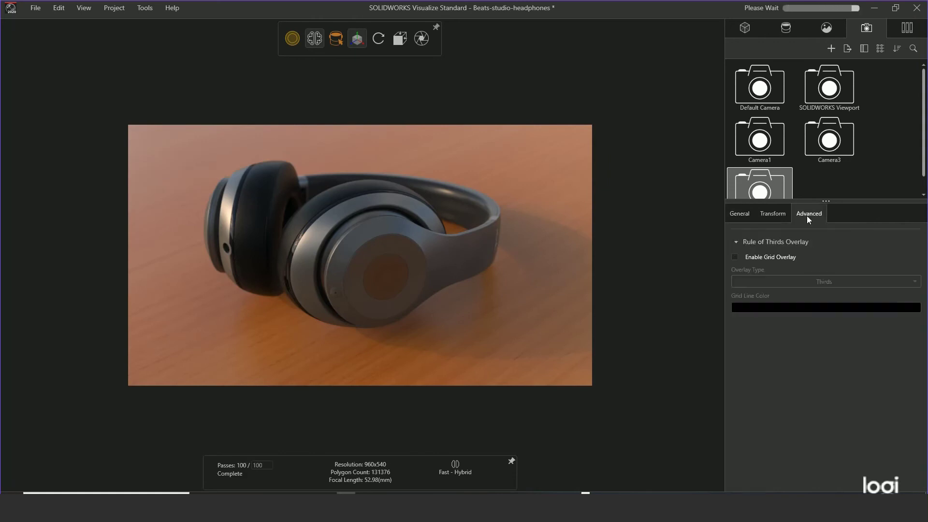
{"action": "left_click", "coordinate": [735, 257]}
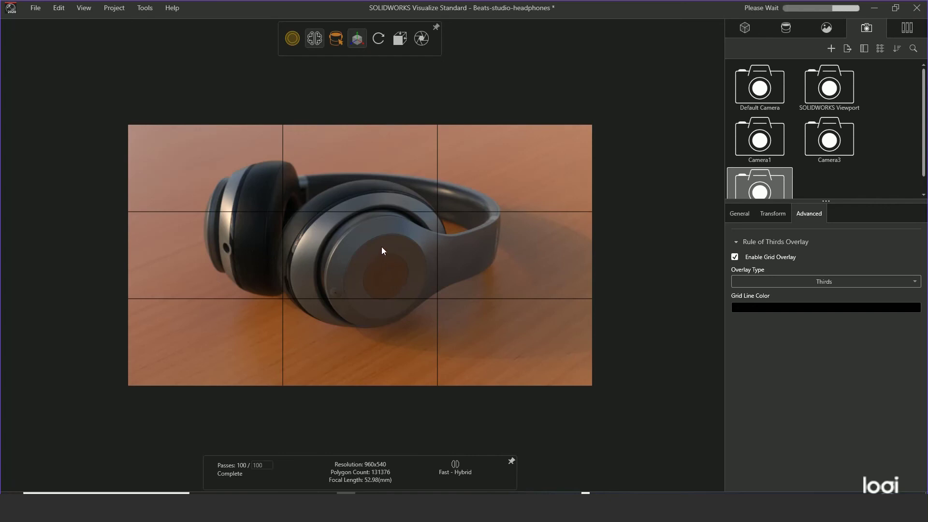
{"action": "left_click_drag", "start_coordinate": [381, 247], "coordinate": [410, 244]}
{"action": "mouse_move", "coordinate": [410, 244]}
{"action": "middle_mouse_down"}
{"action": "mouse_move", "coordinate": [415, 231]}
{"action": "mouse_move", "coordinate": [409, 259]}
{"action": "middle_mouse_up"}
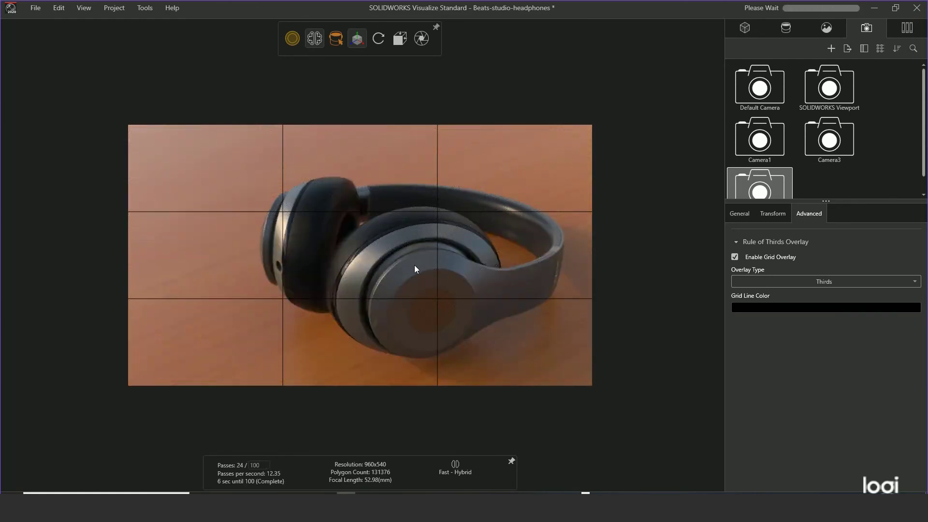
{"action": "left_click_drag", "start_coordinate": [413, 265], "coordinate": [262, 227]}
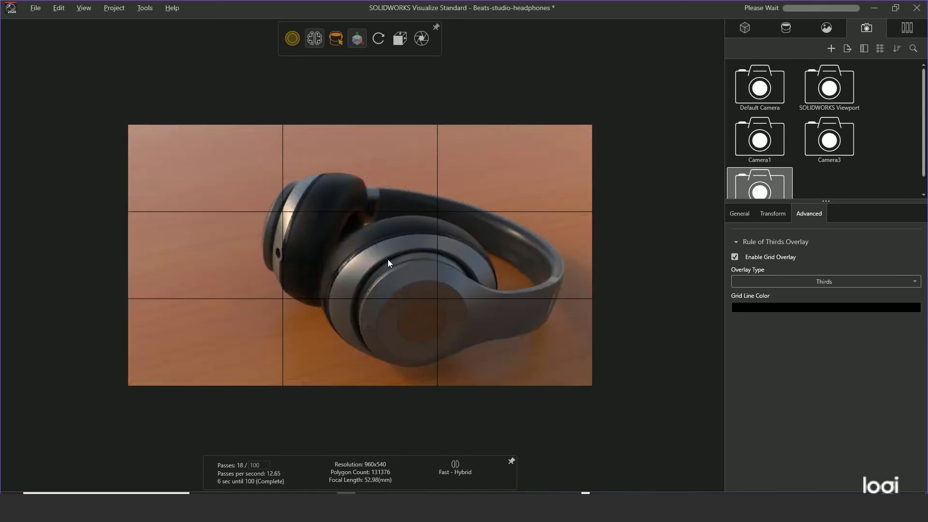
{"action": "middle_click_drag", "start_coordinate": [388, 259], "coordinate": [384, 252]}
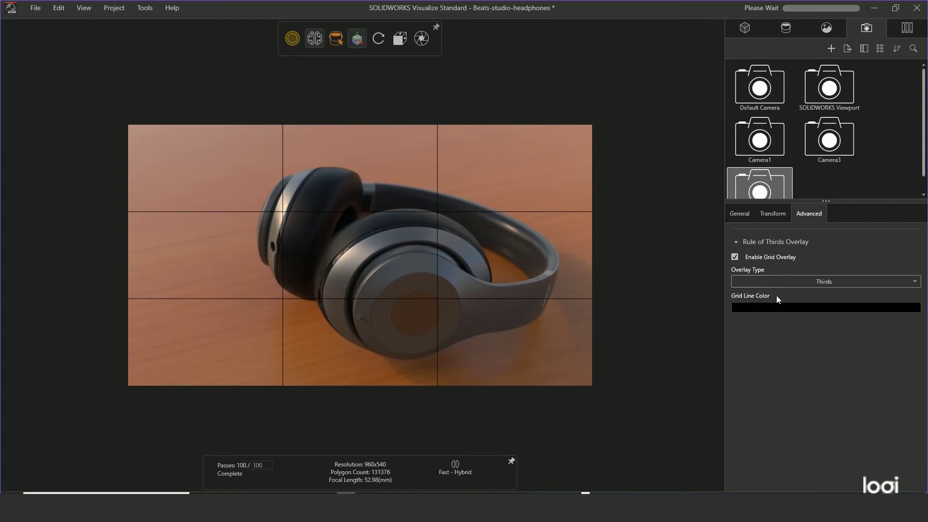
Step: Rename the new camera as "Render 1 camera"
{"action": "left_click", "coordinate": [741, 214]}
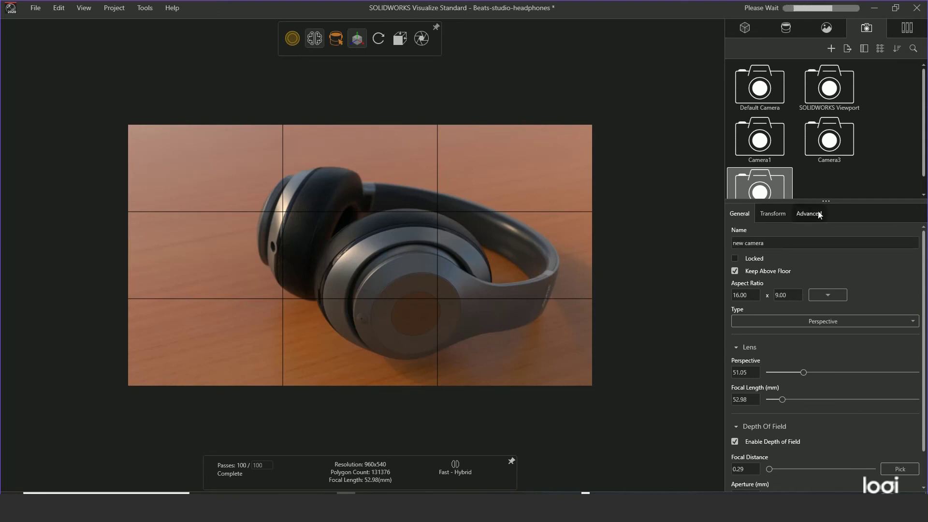
{"action": "left_click_drag", "start_coordinate": [827, 200], "coordinate": [827, 227]}
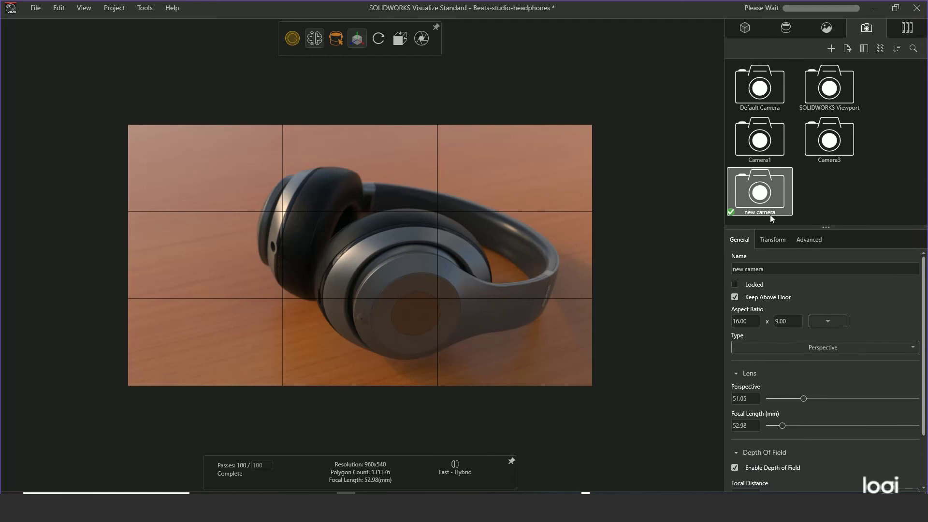
{"action": "left_click_drag", "start_coordinate": [765, 265], "coordinate": [701, 268]}
{"action": "type", "text": "Render 1"}
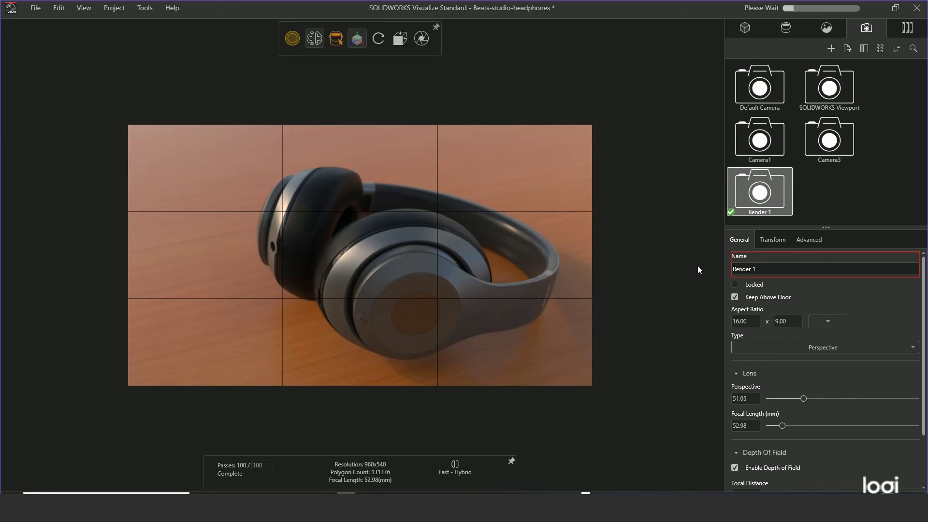
{"action": "type", "text": " camera"}
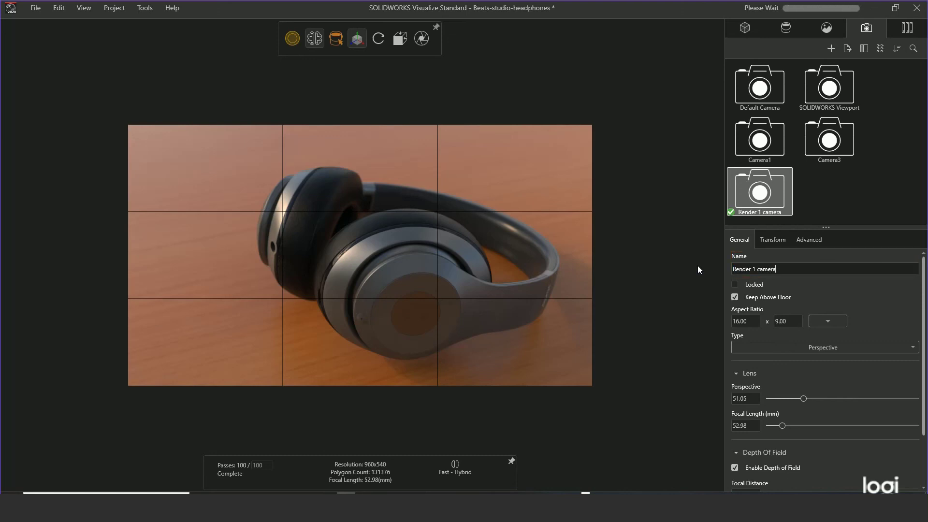
{"action": "key", "text": "Return"}
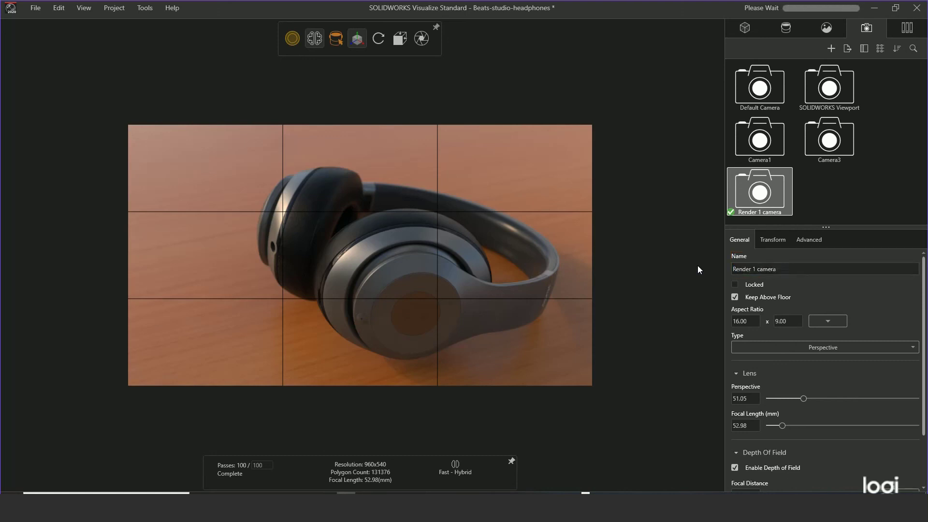
Step: Activate the Default Camera and rename it as "set Camera"
{"action": "double_click", "coordinate": [766, 95]}
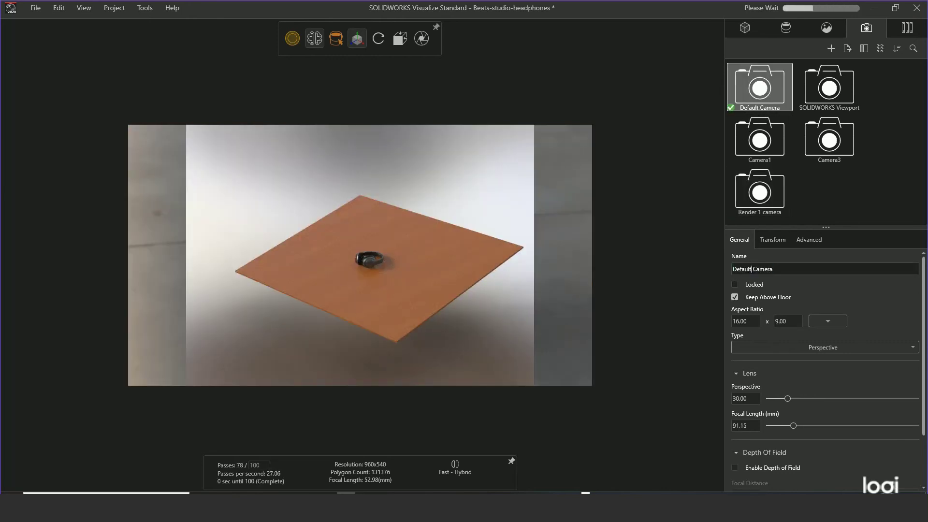
{"action": "left_click_drag", "start_coordinate": [753, 269], "coordinate": [707, 268]}
{"action": "type", "text": "set"}
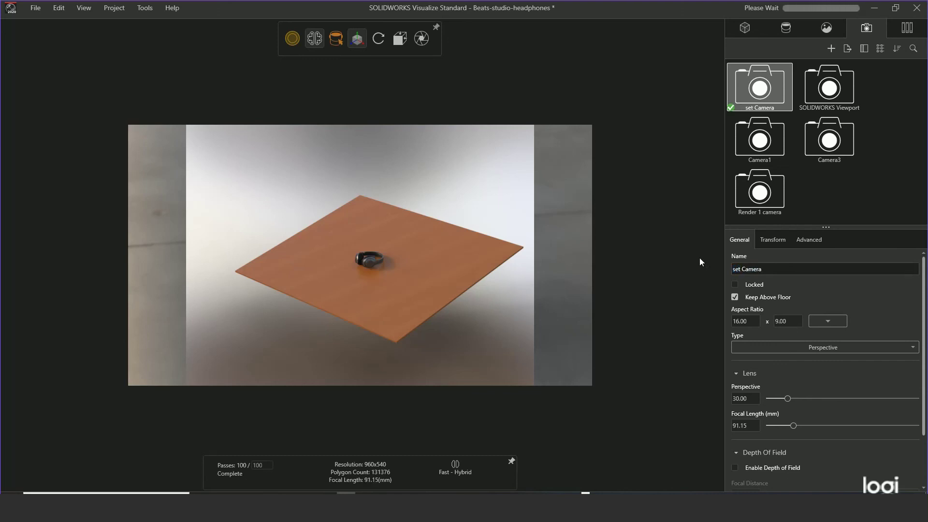
{"action": "key", "text": "Return"}
Step: Reframe the set Camera closer on the headphones, viewed from above with the inner ear cushions facing each other
{"action": "middle_click_drag", "start_coordinate": [355, 259], "coordinate": [517, 265]}
{"action": "scroll", "coordinate": [355, 262], "scroll_direction": "up", "scroll_amount": 3}
{"action": "scroll", "coordinate": [355, 262], "scroll_direction": "up", "scroll_amount": 10}
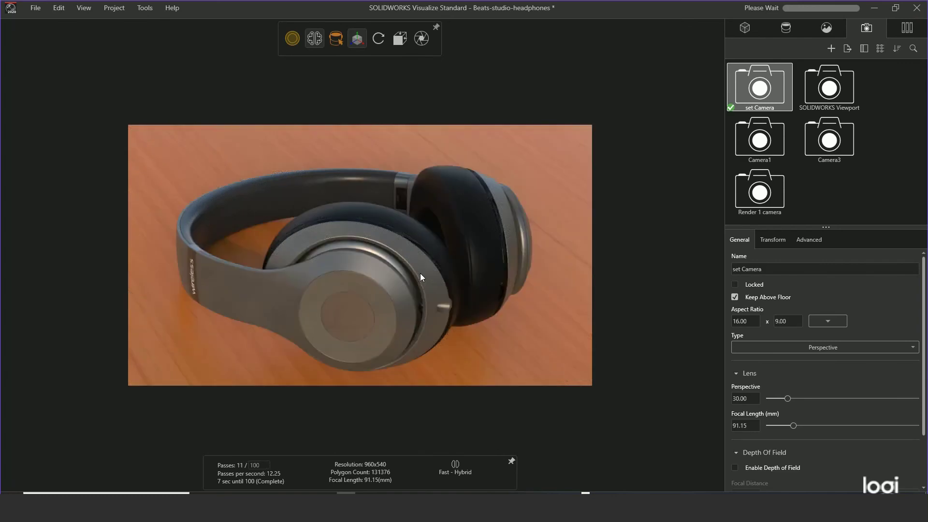
{"action": "middle_click_drag", "start_coordinate": [420, 273], "coordinate": [422, 292]}
{"action": "scroll", "coordinate": [421, 292], "scroll_direction": "down", "scroll_amount": 4}
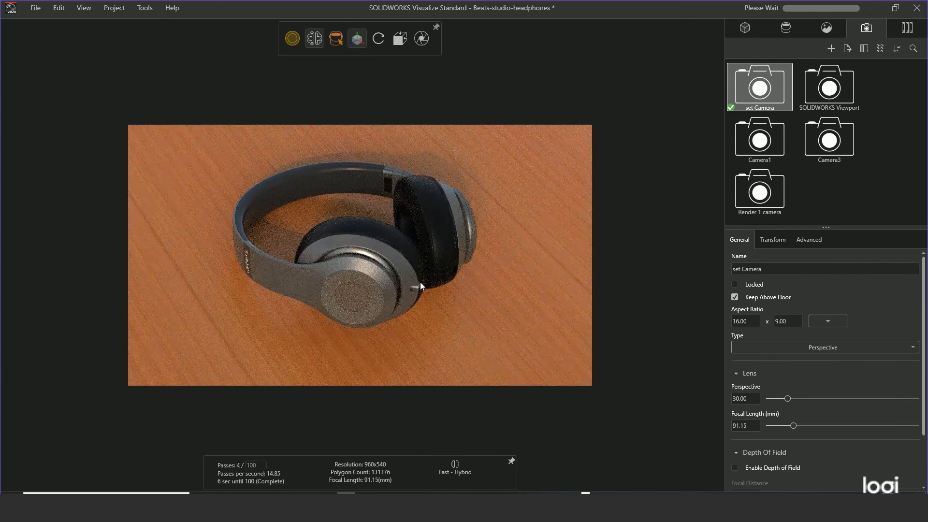
{"action": "scroll", "coordinate": [413, 277], "scroll_direction": "down", "scroll_amount": 3}
{"action": "middle_click_drag", "start_coordinate": [367, 244], "coordinate": [198, 270]}
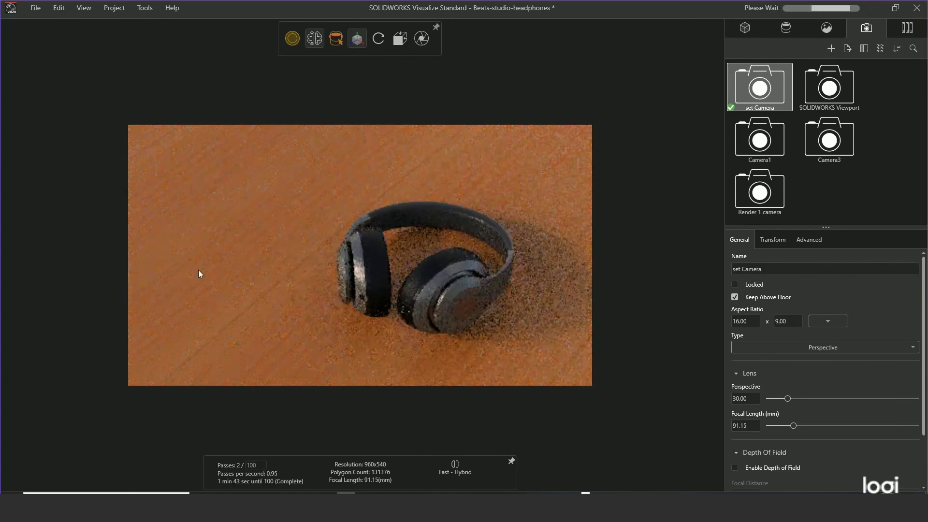
{"action": "scroll", "coordinate": [368, 260], "scroll_direction": "up", "scroll_amount": 3}
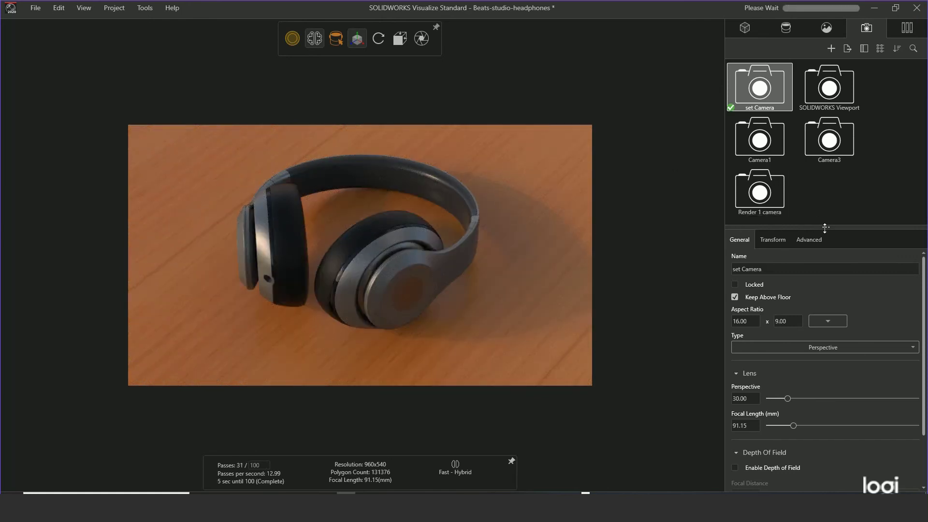
{"action": "mouse_move", "coordinate": [826, 227]}
{"action": "left_mouse_down"}
{"action": "mouse_move", "coordinate": [827, 264]}
{"action": "mouse_move", "coordinate": [827, 237]}
{"action": "left_mouse_up"}
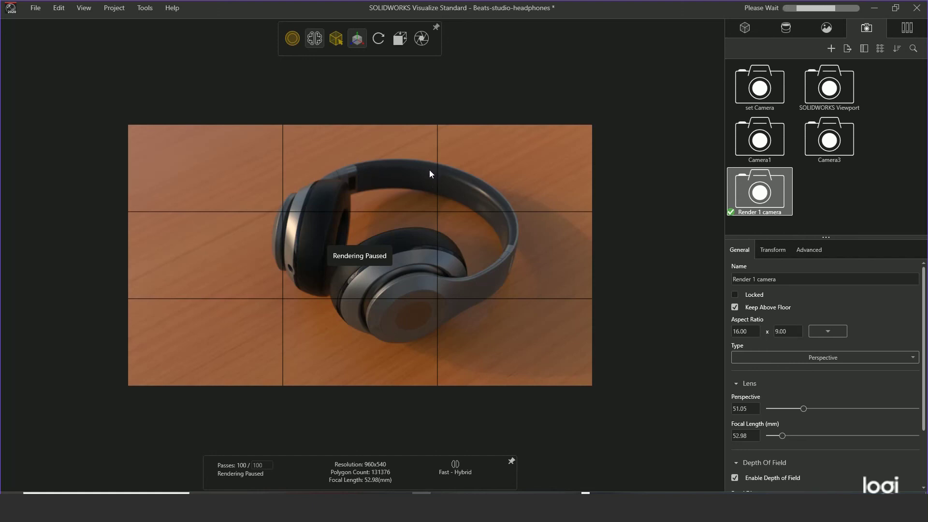
Step: Set the render output's image format to PNG, keep the output mode on Render, and close the output settings
{"action": "left_click", "coordinate": [421, 43]}
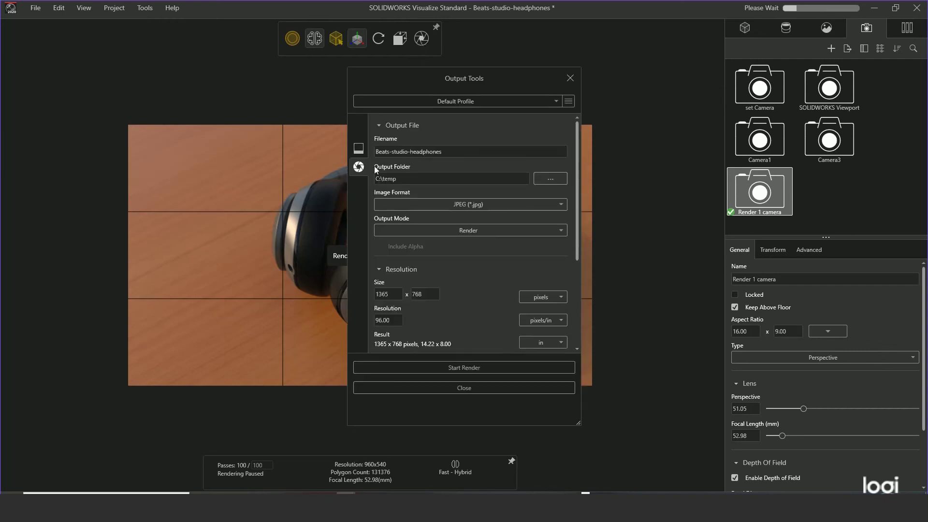
{"action": "left_click", "coordinate": [534, 205]}
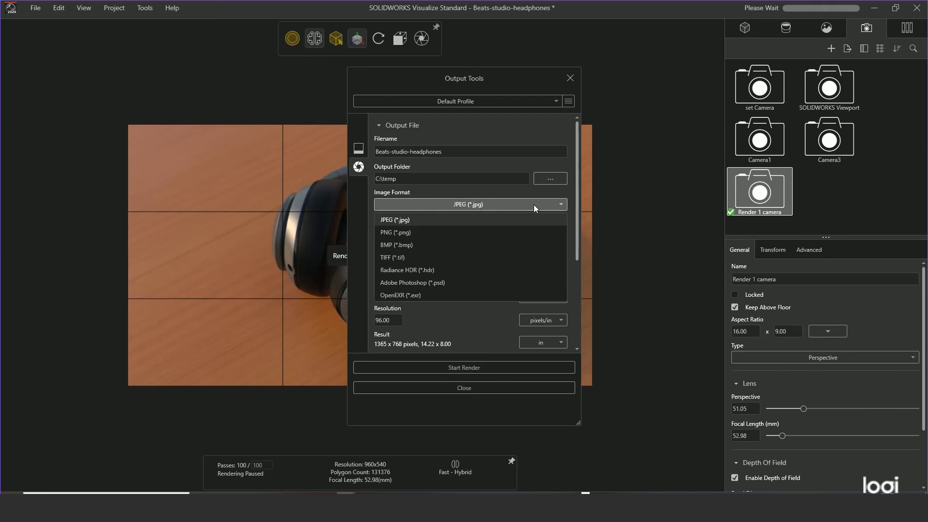
{"action": "left_click", "coordinate": [395, 233]}
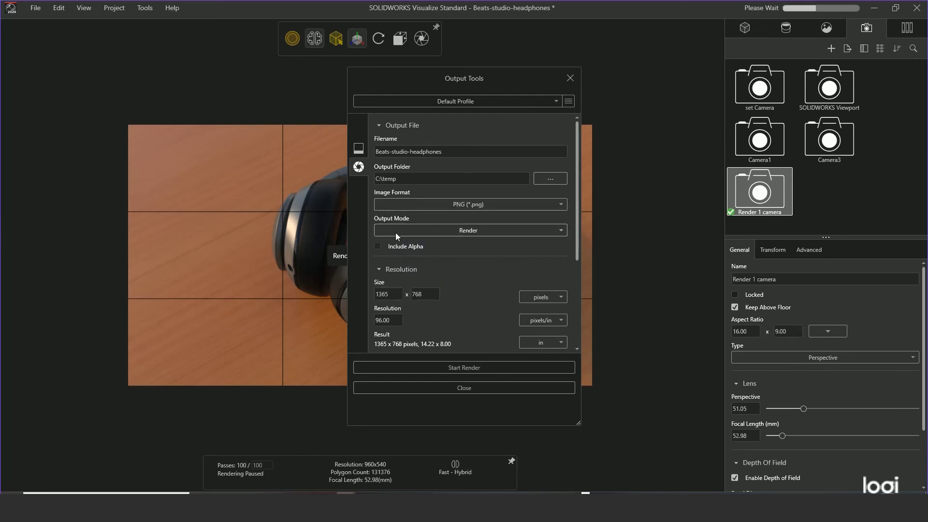
{"action": "left_click", "coordinate": [563, 230]}
{"action": "left_click", "coordinate": [561, 231]}
{"action": "left_click", "coordinate": [455, 389]}
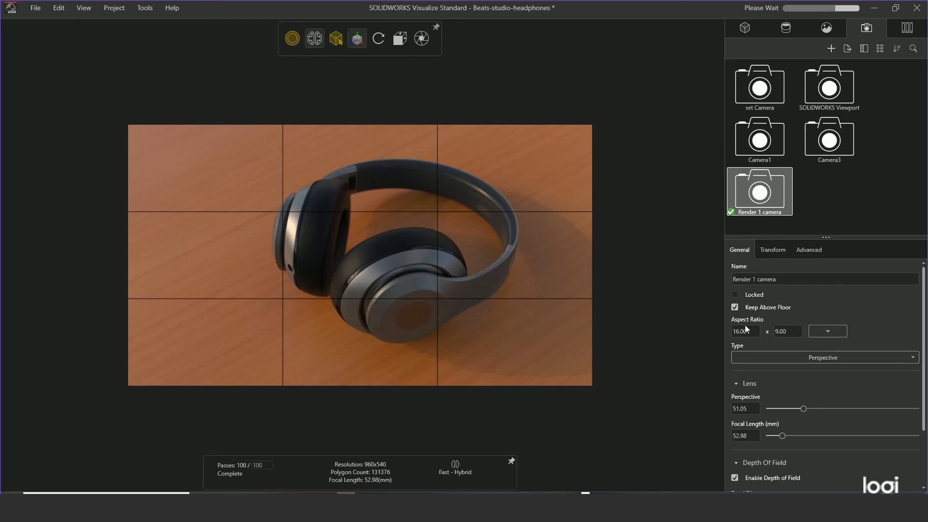
Step: Try the Square 1:1 aspect ratio on the Render 1 camera and return it to HDTV 16:9
{"action": "left_click", "coordinate": [827, 332]}
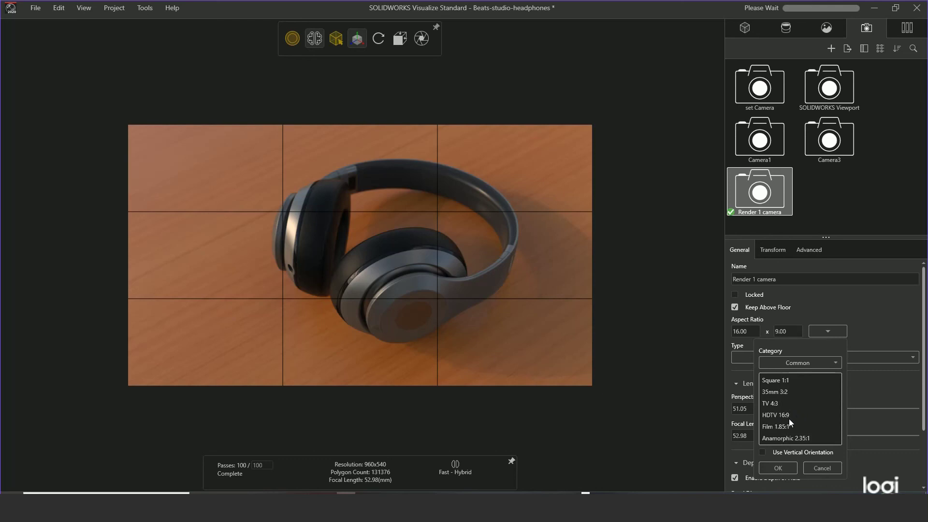
{"action": "left_click", "coordinate": [783, 381]}
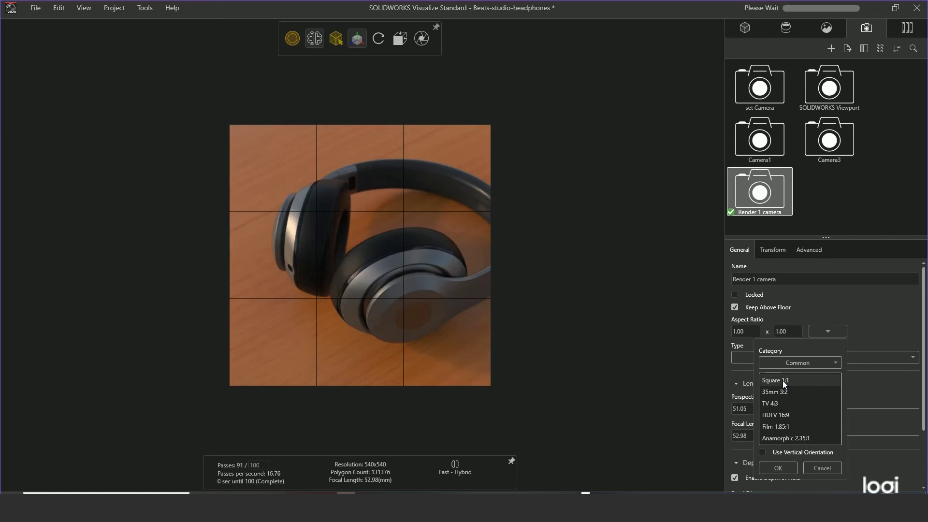
{"action": "left_click", "coordinate": [782, 414]}
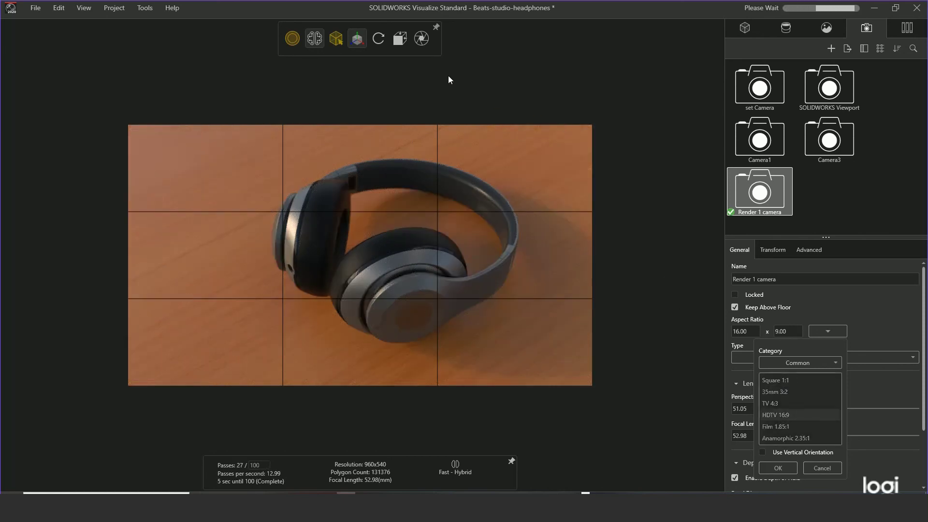
Step: Open the render output settings and browse for an output folder in Spanner-Webcast-series\example-models on drive D
{"action": "left_click", "coordinate": [422, 39]}
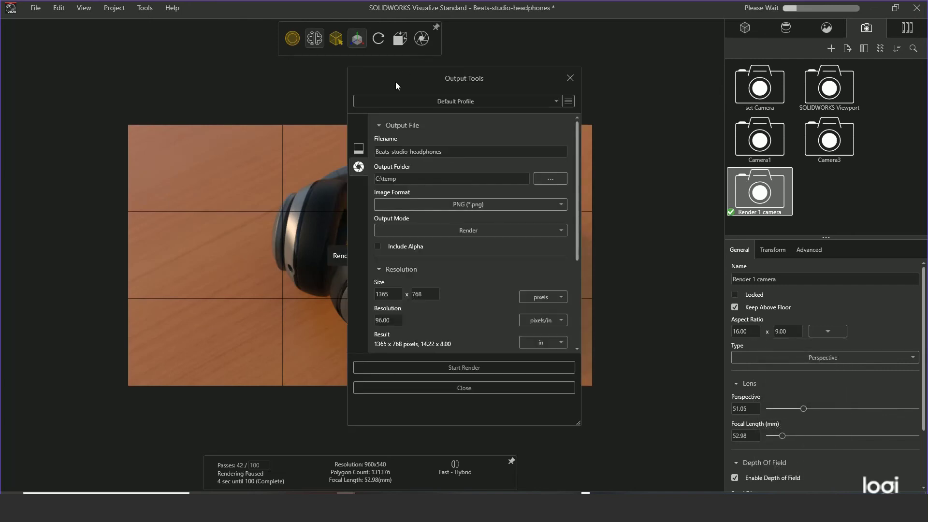
{"action": "left_click", "coordinate": [544, 179]}
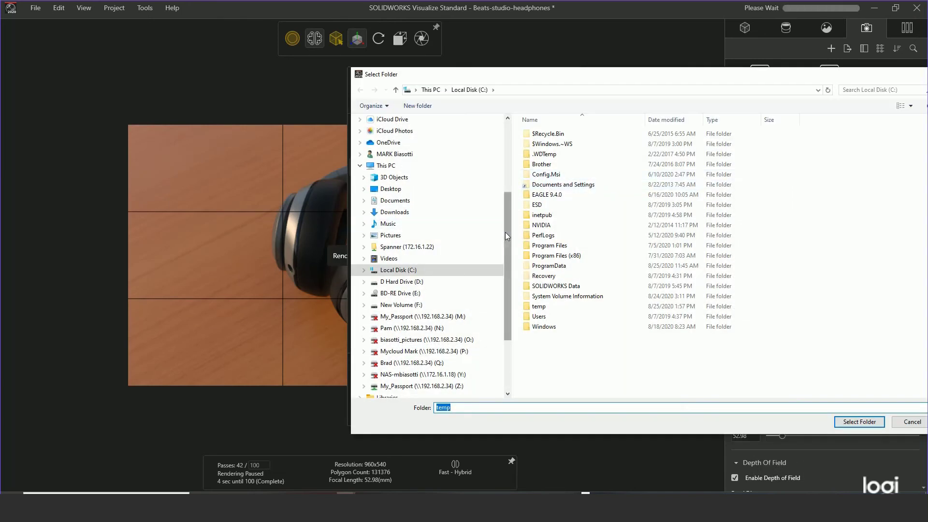
{"action": "scroll", "coordinate": [505, 236], "scroll_direction": "up", "scroll_amount": 4}
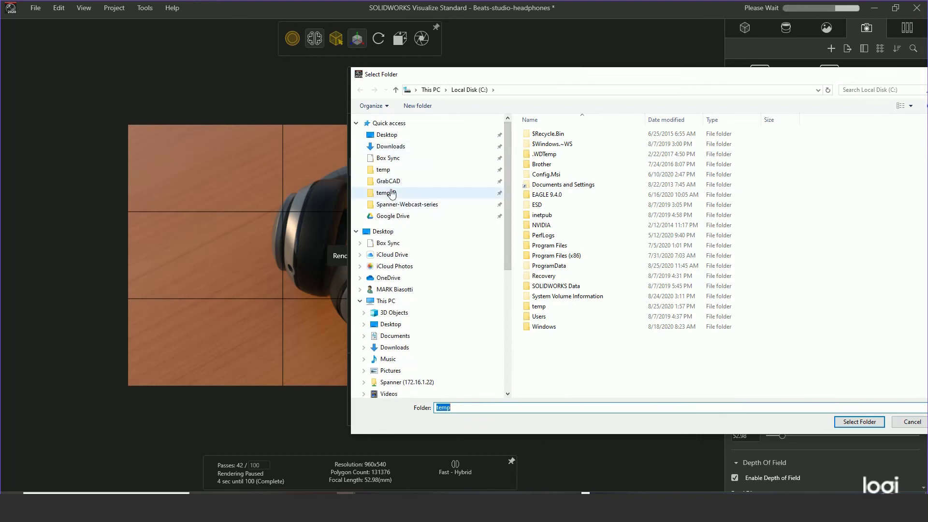
{"action": "left_click", "coordinate": [399, 204]}
{"action": "double_click", "coordinate": [548, 135]}
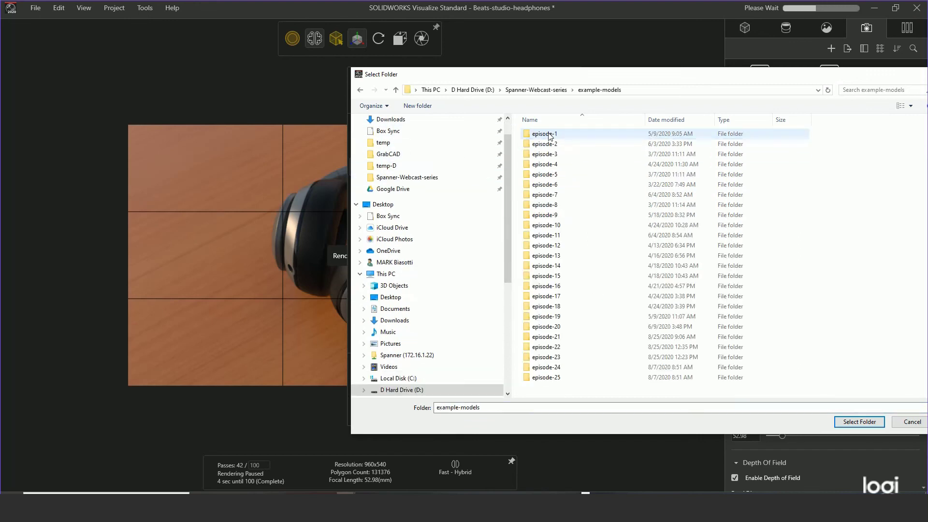
{"action": "double_click", "coordinate": [547, 367]}
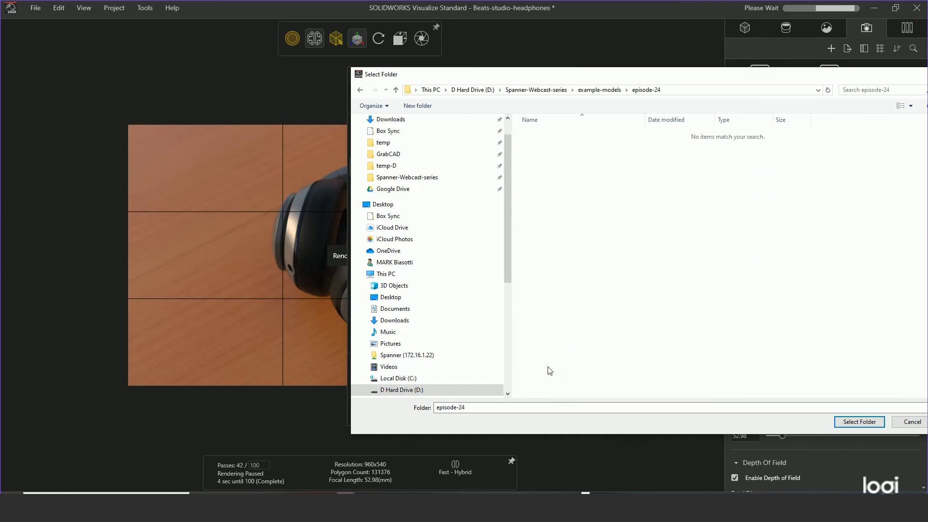
{"action": "right_click", "coordinate": [561, 152]}
{"action": "mouse_move", "coordinate": [508, 254]}
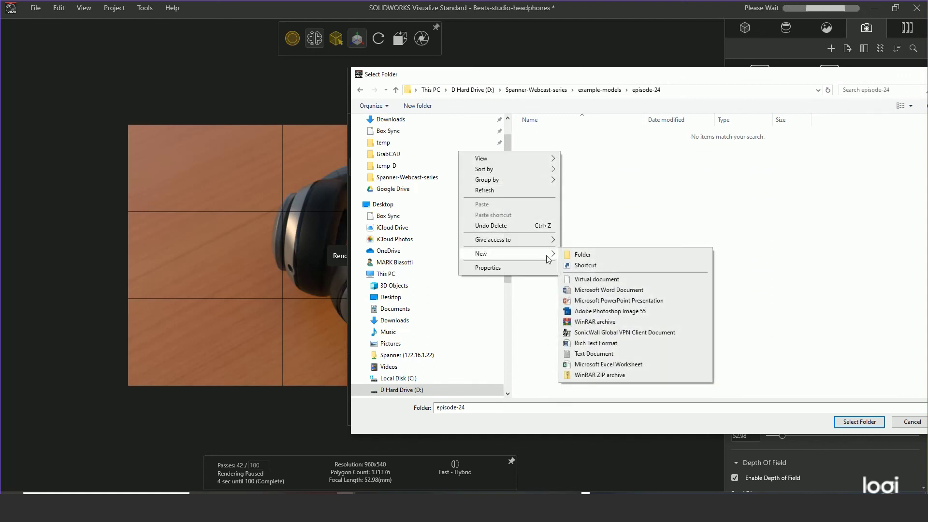
{"action": "left_click", "coordinate": [596, 253]}
{"action": "type", "text": "i"}
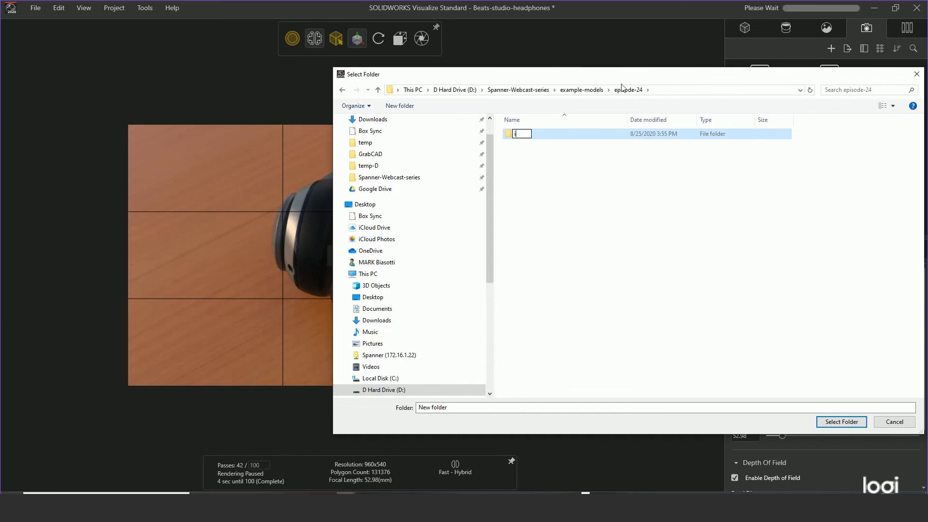
{"action": "left_click", "coordinate": [597, 90]}
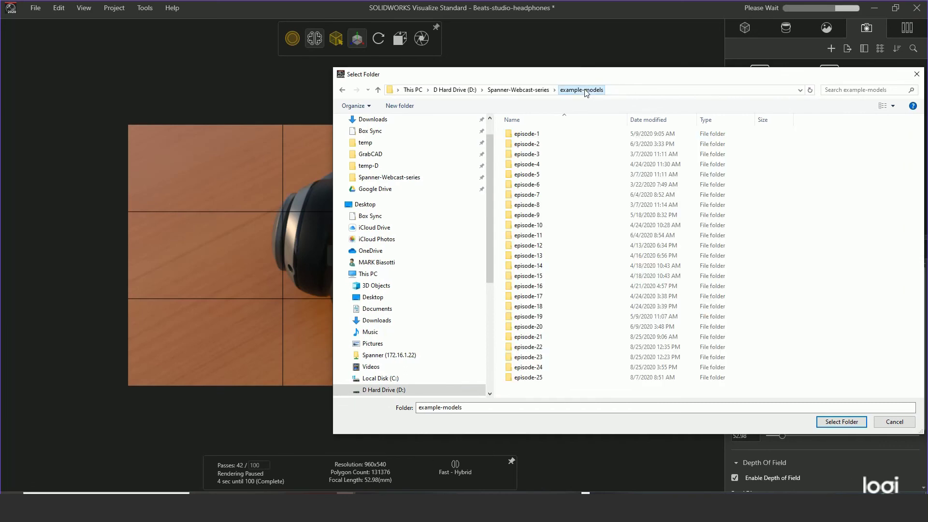
Step: Set the render output folder to the images subfolder of episode-23, keeping the filename Beats-studio-headphones
{"action": "double_click", "coordinate": [526, 357]}
{"action": "double_click", "coordinate": [523, 134]}
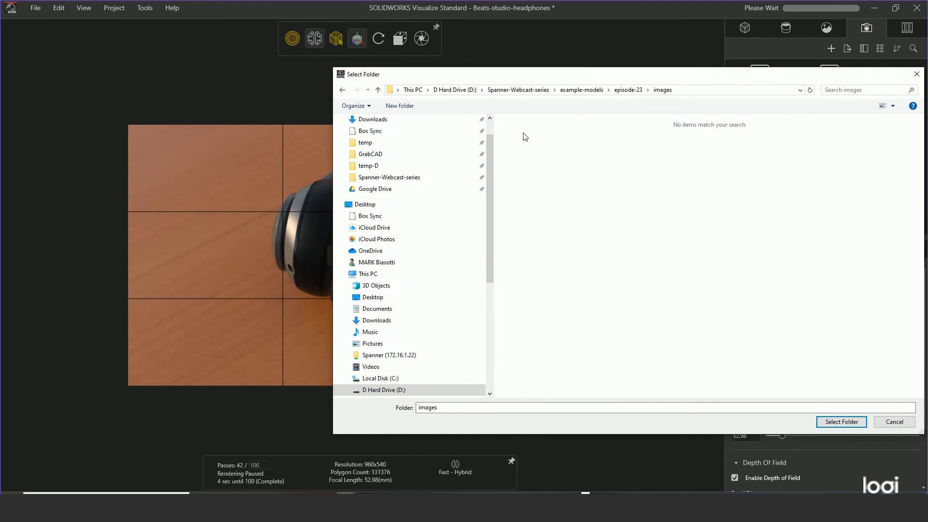
{"action": "left_click", "coordinate": [472, 408]}
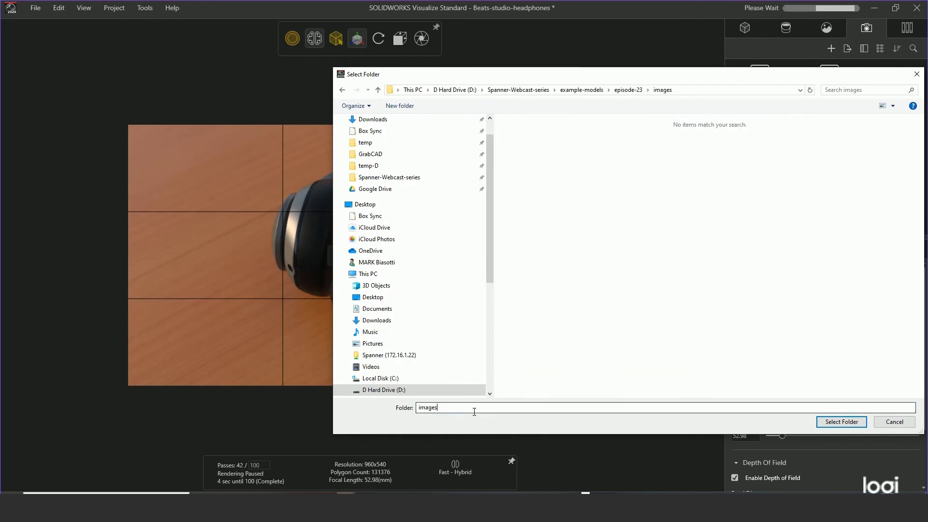
{"action": "left_click", "coordinate": [835, 419]}
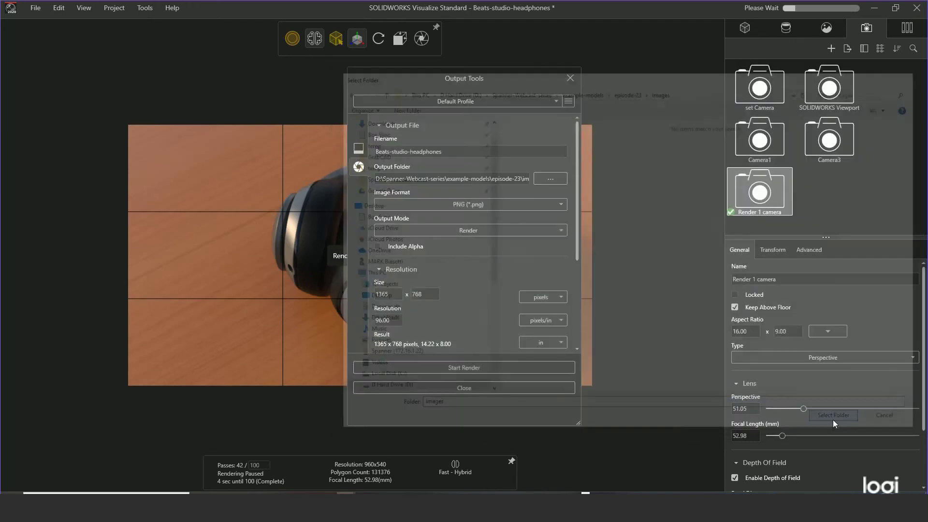
{"action": "left_click", "coordinate": [450, 151]}
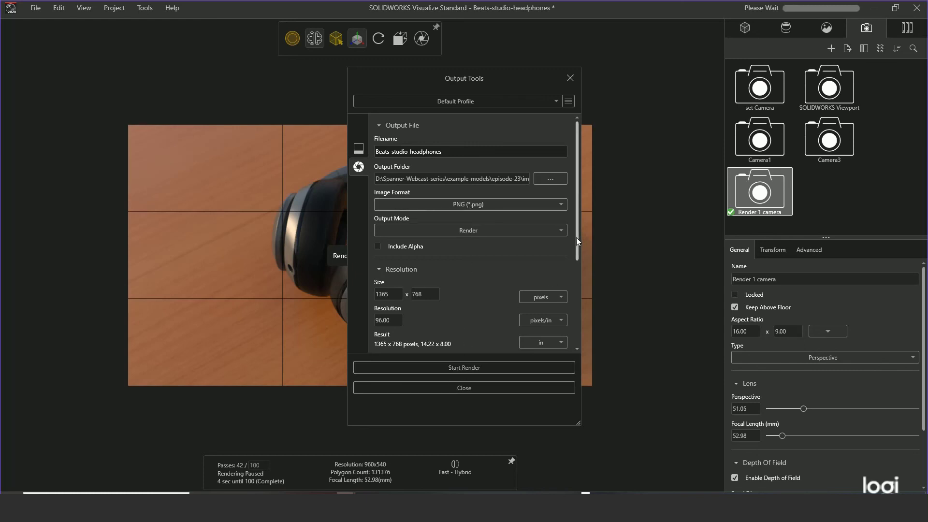
Step: Set the render mode to Time Limit with a limit of 0 hours, 0 minutes and 30 seconds
{"action": "left_click_drag", "start_coordinate": [576, 237], "coordinate": [586, 325]}
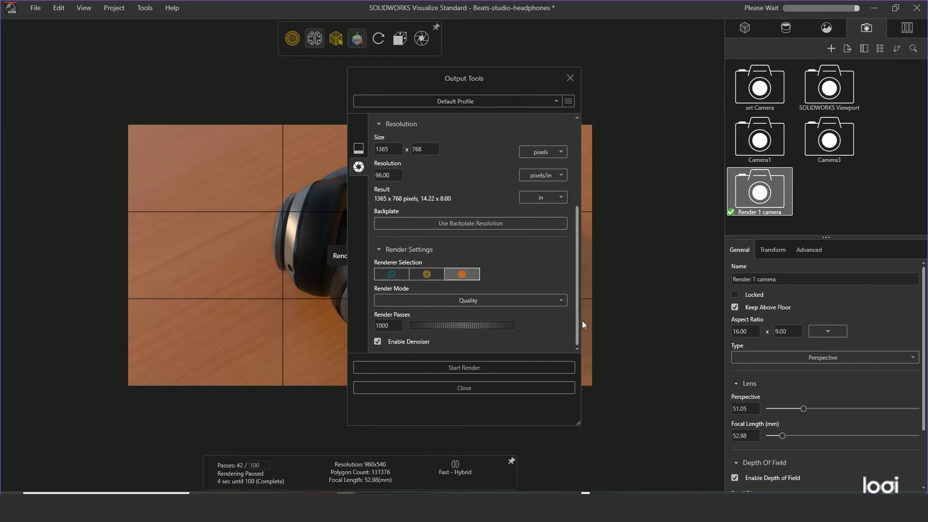
{"action": "left_click", "coordinate": [545, 301]}
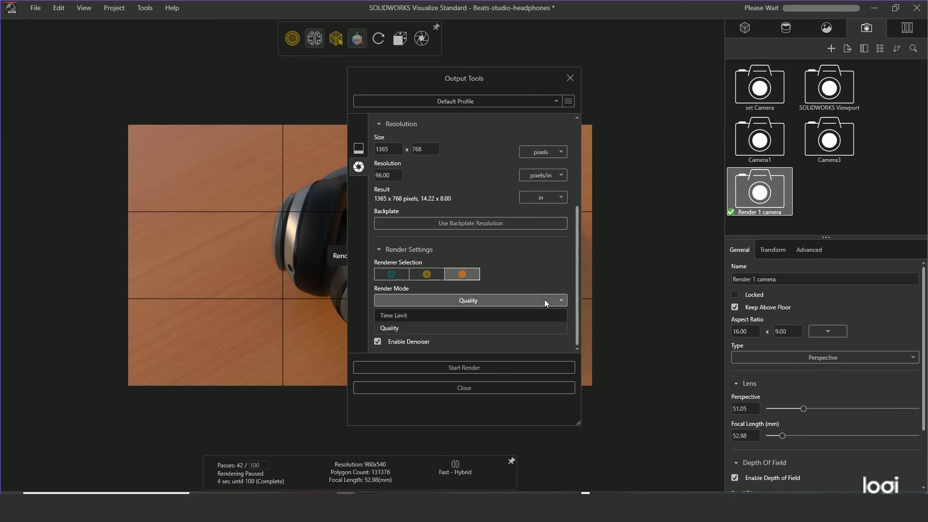
{"action": "left_click", "coordinate": [420, 315]}
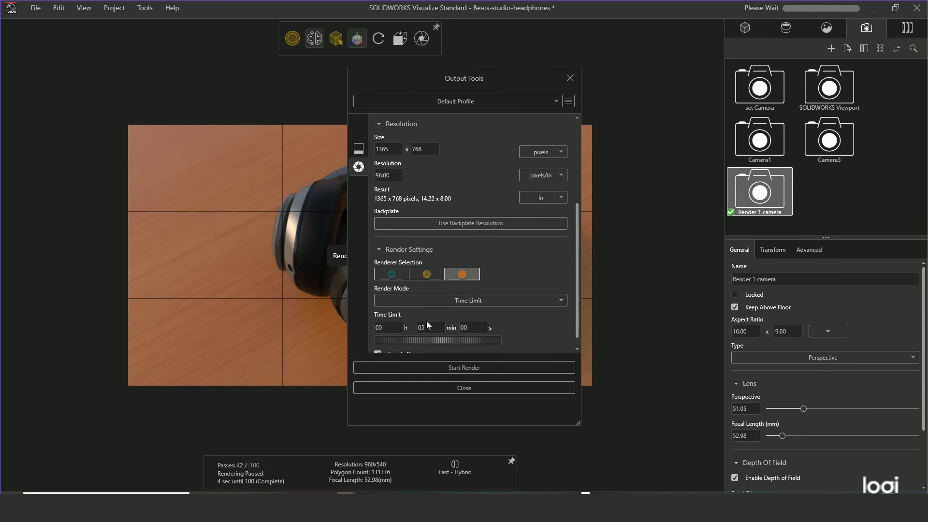
{"action": "left_click_drag", "start_coordinate": [433, 327], "coordinate": [429, 327]}
{"action": "left_click", "coordinate": [466, 328]}
{"action": "left_click_drag", "start_coordinate": [576, 317], "coordinate": [578, 346]}
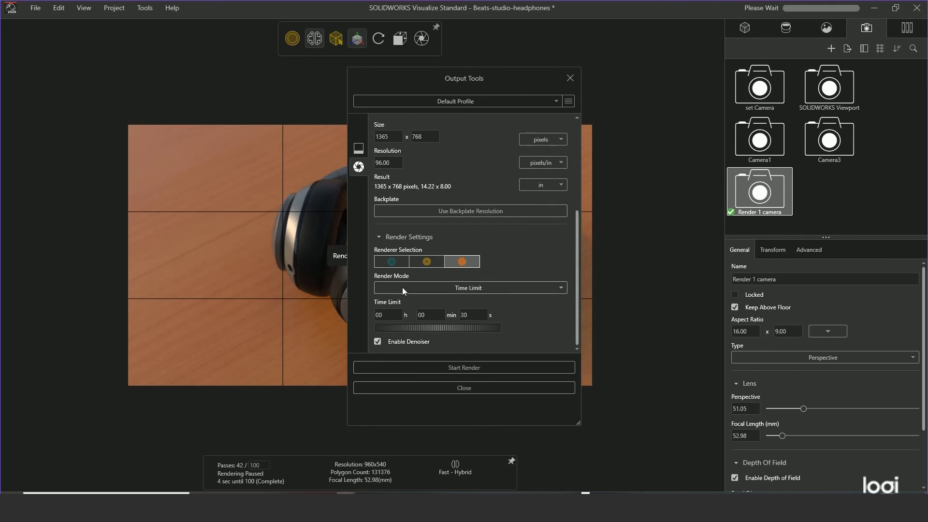
Step: Try the Quality render mode and return it to Time Limit
{"action": "left_click", "coordinate": [458, 291]}
{"action": "left_click", "coordinate": [435, 313]}
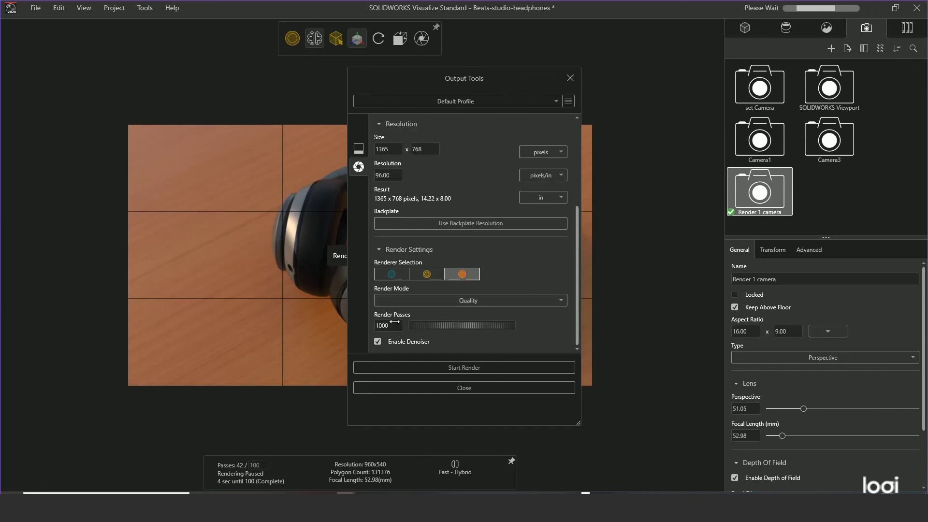
{"action": "left_click", "coordinate": [446, 300]}
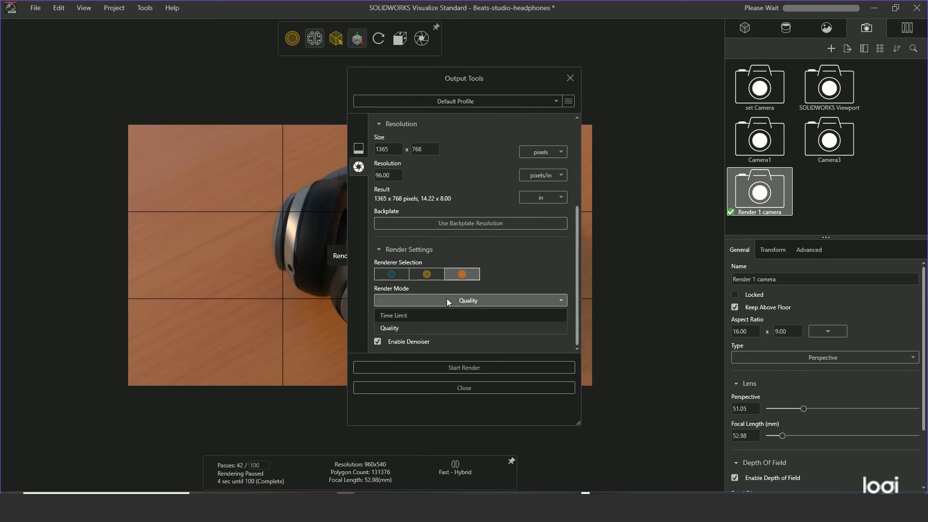
{"action": "left_click", "coordinate": [410, 312]}
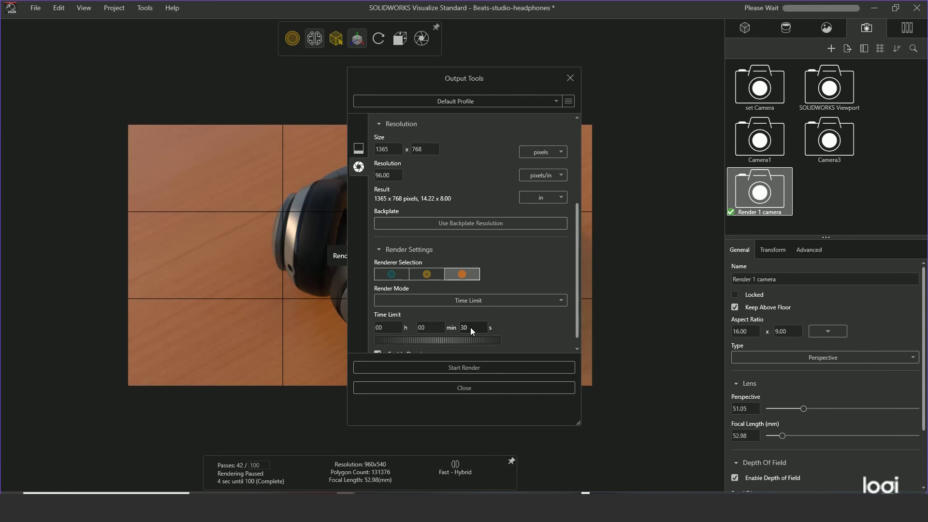
Step: Render the headphones from the Render 1 camera to the PNG file and close the finished render
{"action": "left_click", "coordinate": [457, 368]}
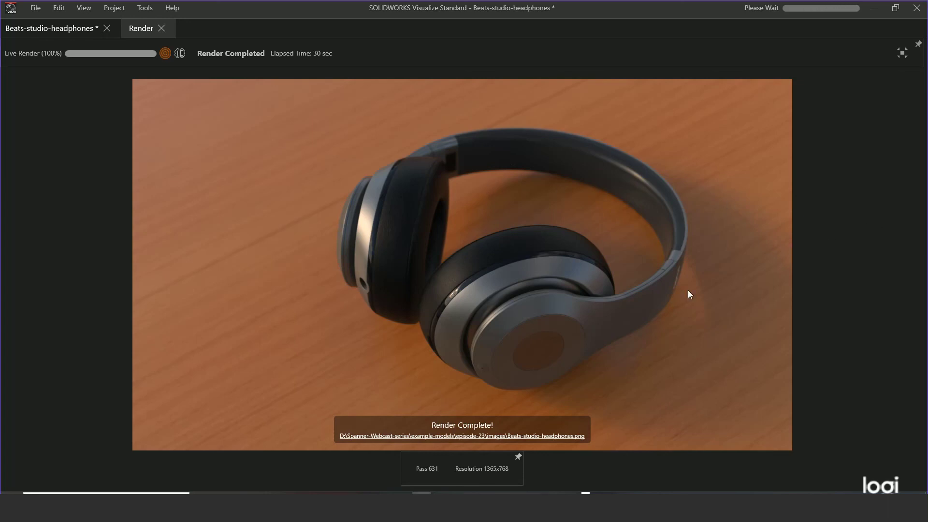
{"action": "left_click", "coordinate": [162, 28]}
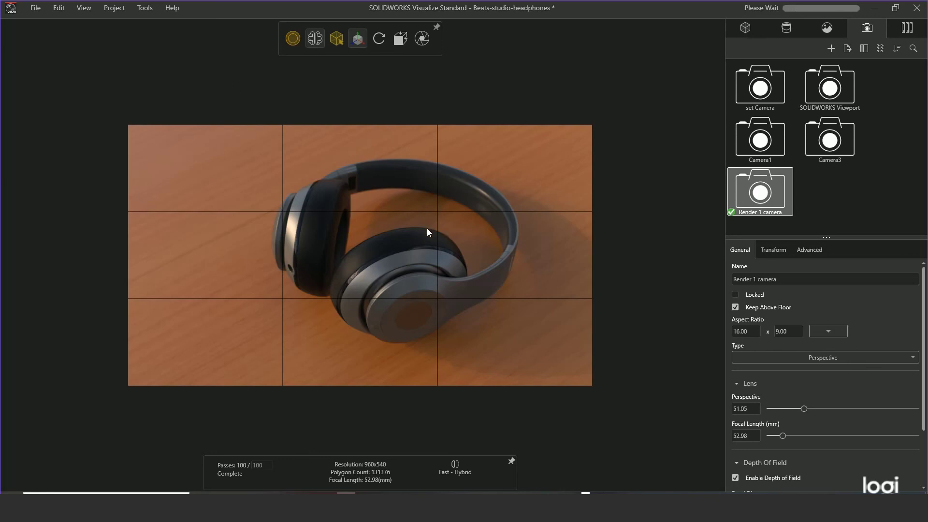
Step: Orbit the Render 1 camera slightly to view the headphones from a higher angle
{"action": "mouse_move", "coordinate": [428, 228]}
{"action": "left_mouse_down"}
{"action": "mouse_move", "coordinate": [422, 259]}
{"action": "mouse_move", "coordinate": [385, 244]}
{"action": "mouse_move", "coordinate": [423, 216]}
{"action": "mouse_move", "coordinate": [419, 118]}
{"action": "mouse_move", "coordinate": [423, 238]}
{"action": "left_mouse_up"}
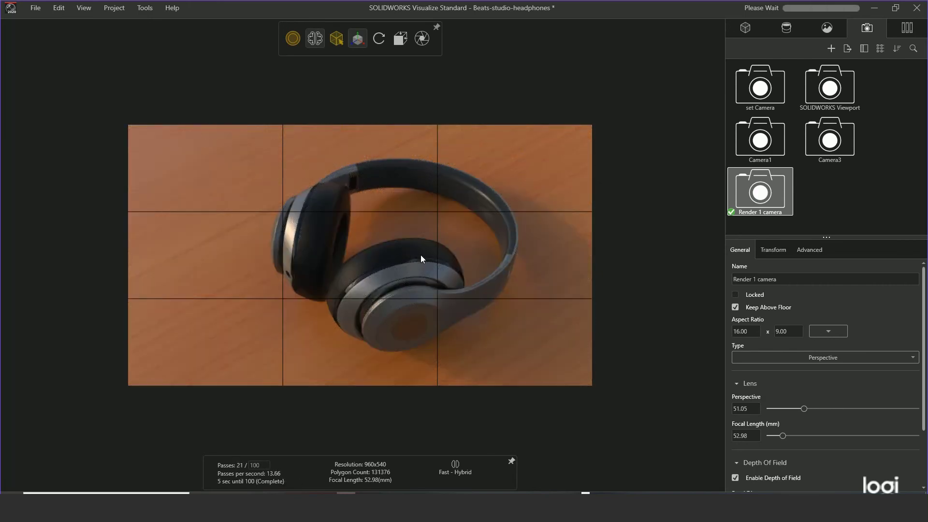